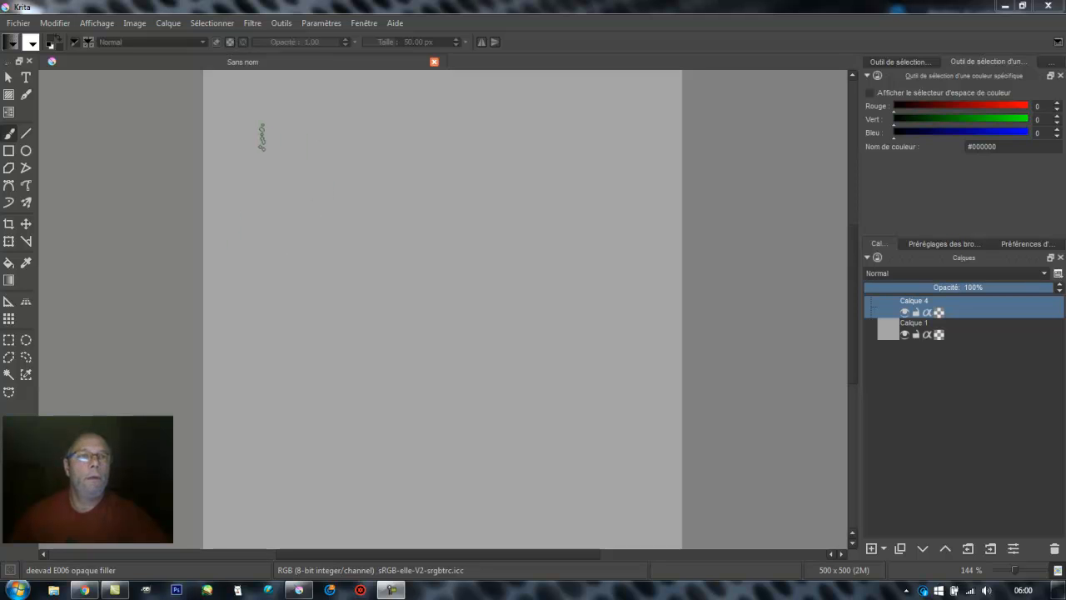
Open the resource bundle manager and look over the enabled and disabled bundle lists.
{"action": "left_click", "coordinate": [319, 23]}
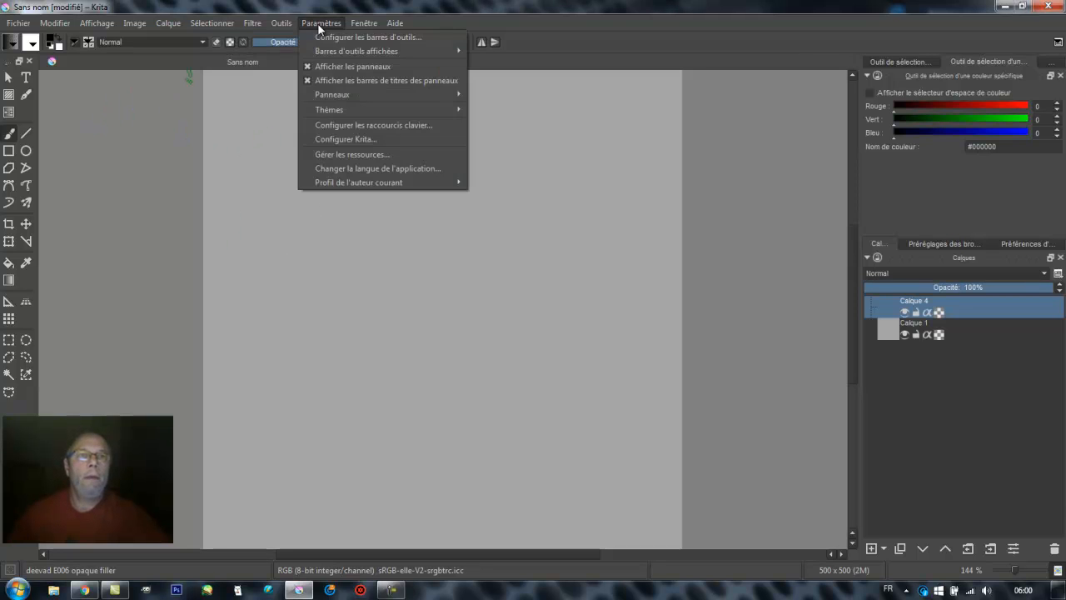
{"action": "left_click", "coordinate": [347, 155]}
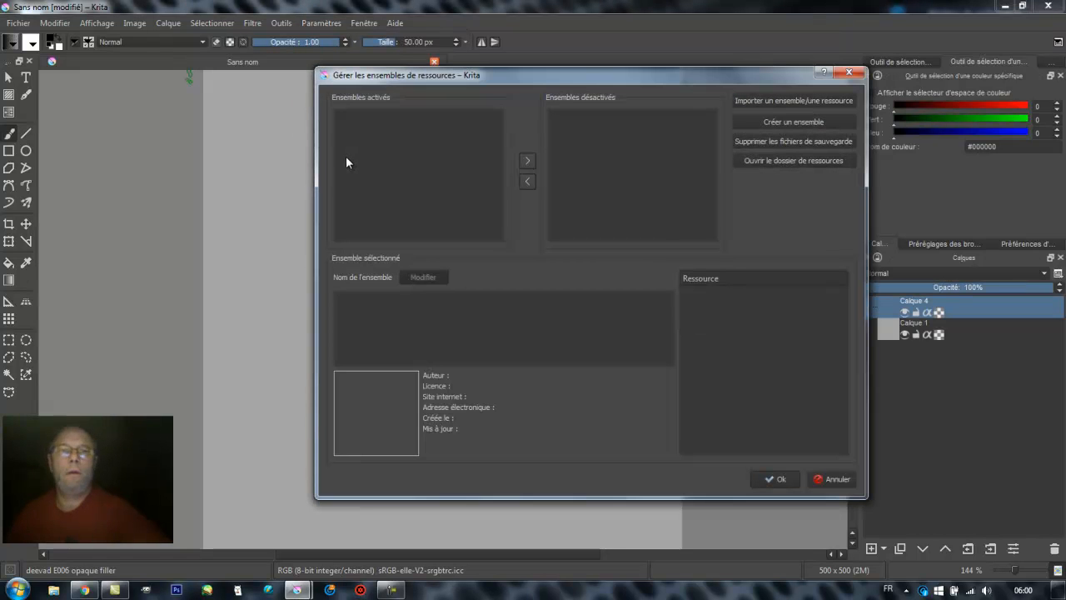
{"action": "left_click_drag", "start_coordinate": [522, 75], "coordinate": [405, 84]}
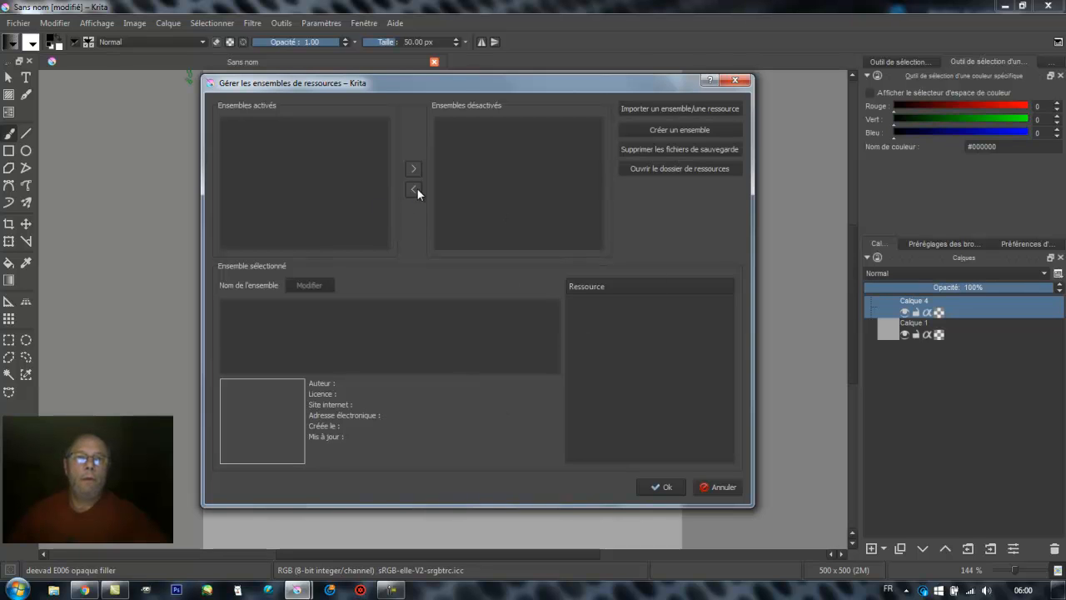
{"action": "left_click", "coordinate": [273, 155]}
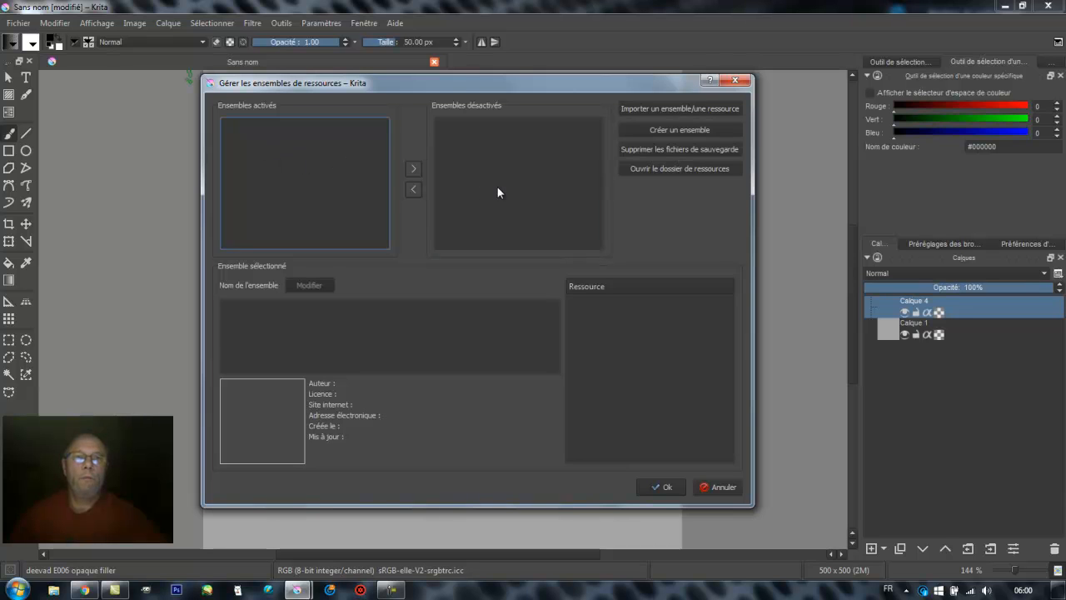
{"action": "left_click", "coordinate": [480, 200]}
{"action": "left_click", "coordinate": [364, 201]}
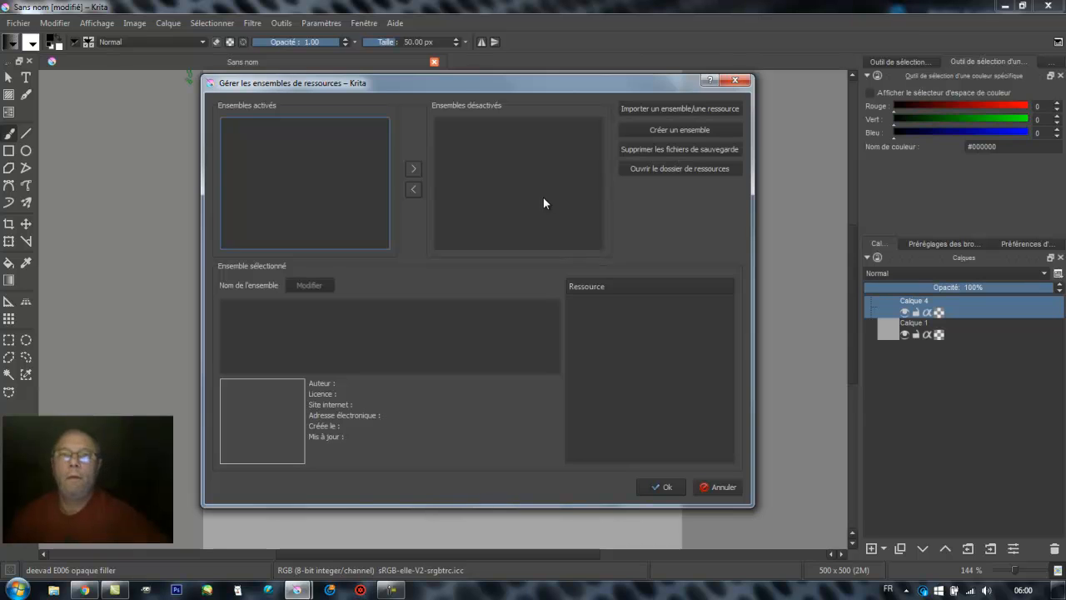
Open the resource folder and place its window beside the resource manager.
{"action": "left_click", "coordinate": [680, 168]}
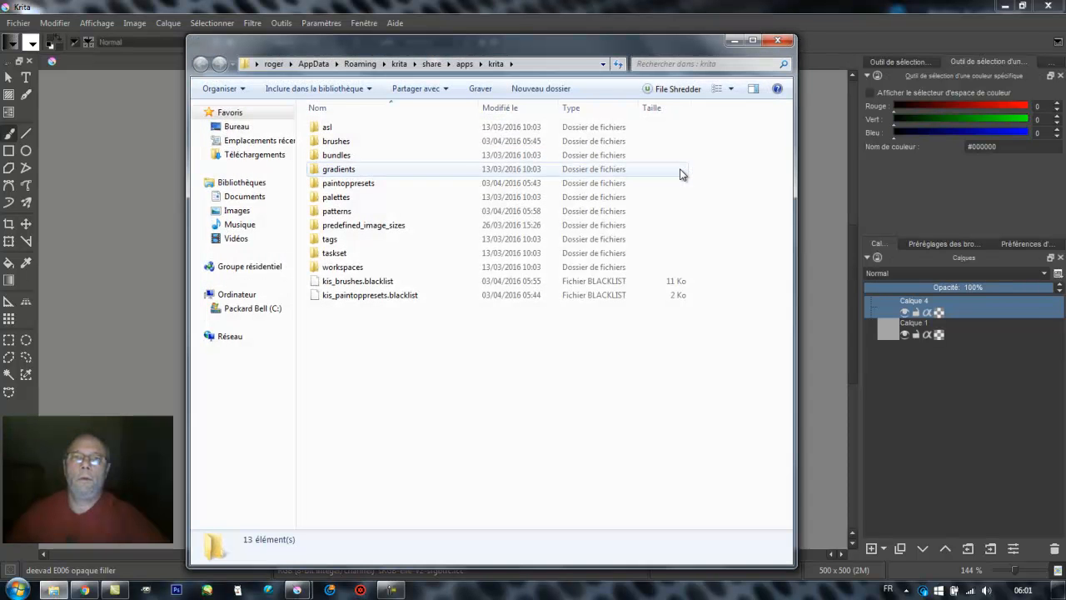
{"action": "left_click_drag", "start_coordinate": [639, 49], "coordinate": [496, 39]}
{"action": "left_click_drag", "start_coordinate": [679, 80], "coordinate": [830, 83]}
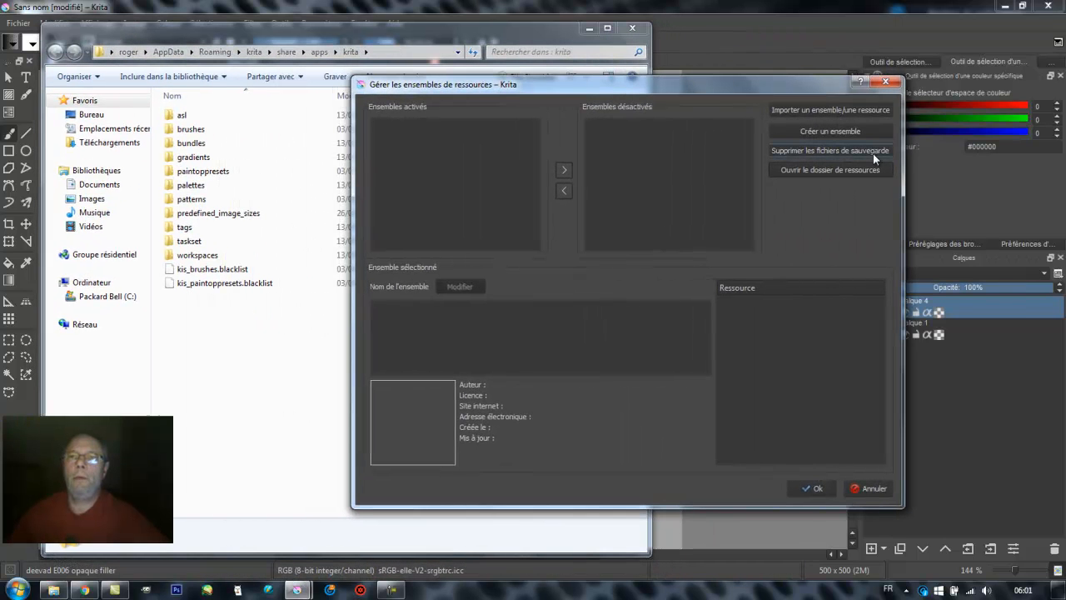
Examine the brush files stored in the brushes resource folder and close the folder window.
{"action": "left_click", "coordinate": [445, 37]}
{"action": "left_click", "coordinate": [180, 135]}
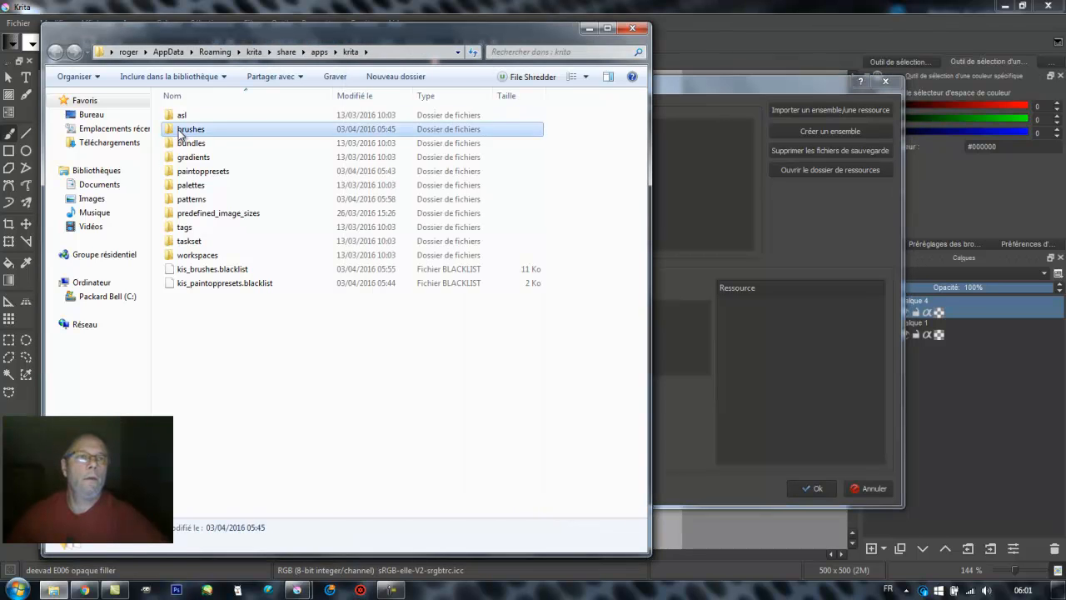
{"action": "double_click", "coordinate": [180, 135]}
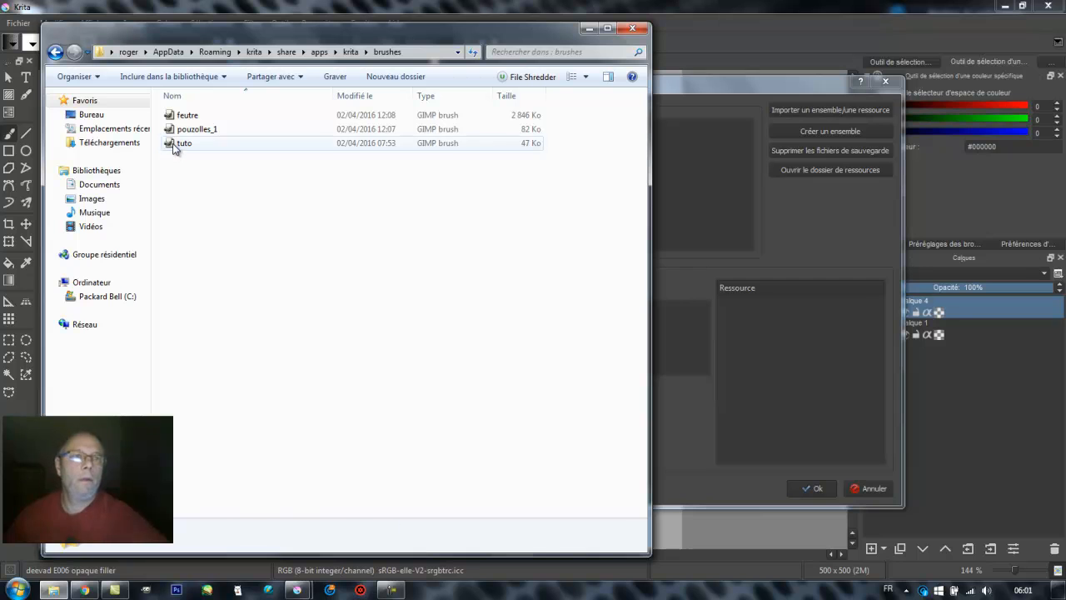
{"action": "left_click", "coordinate": [175, 147]}
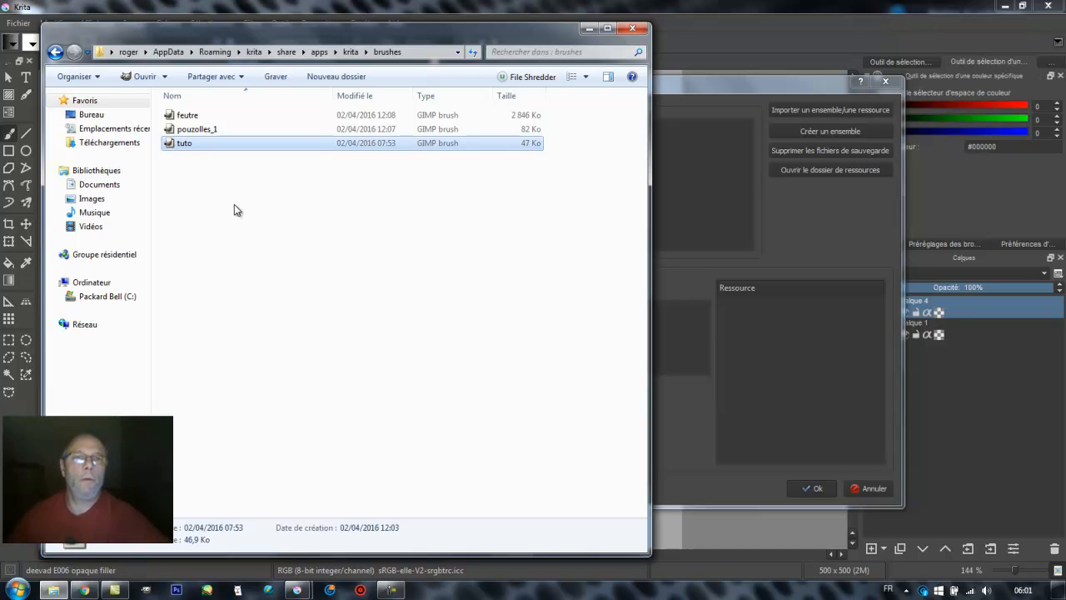
{"action": "left_click", "coordinate": [186, 129]}
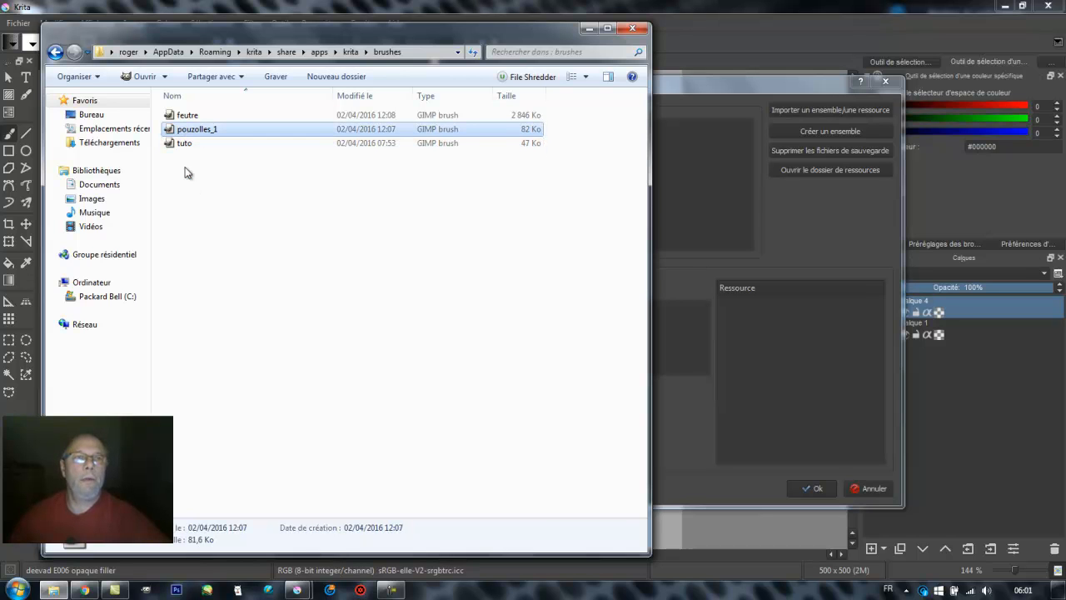
{"action": "left_click", "coordinate": [180, 119]}
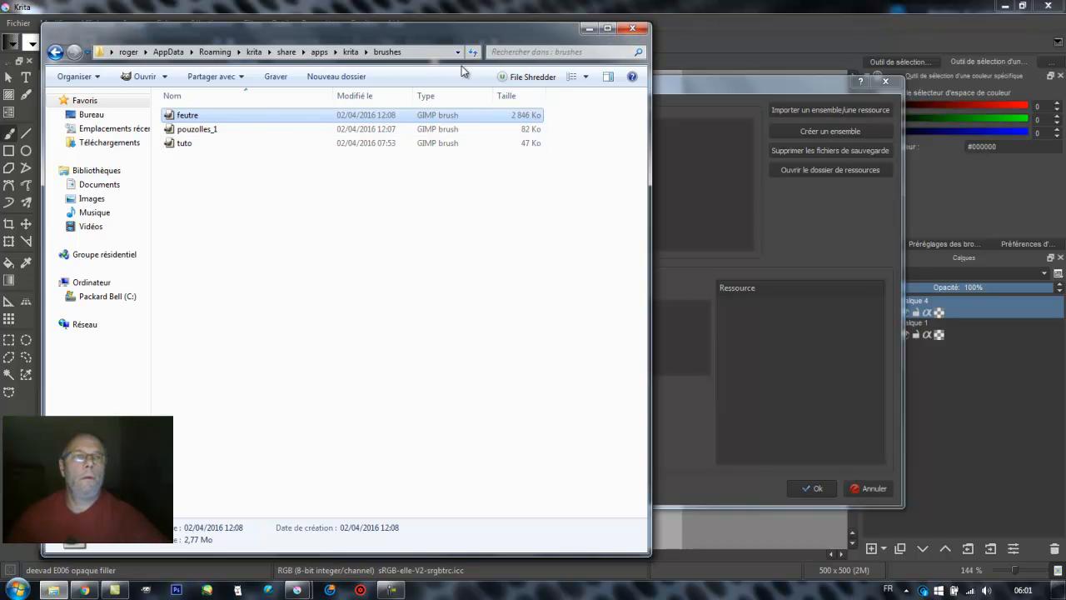
{"action": "left_click", "coordinate": [626, 31]}
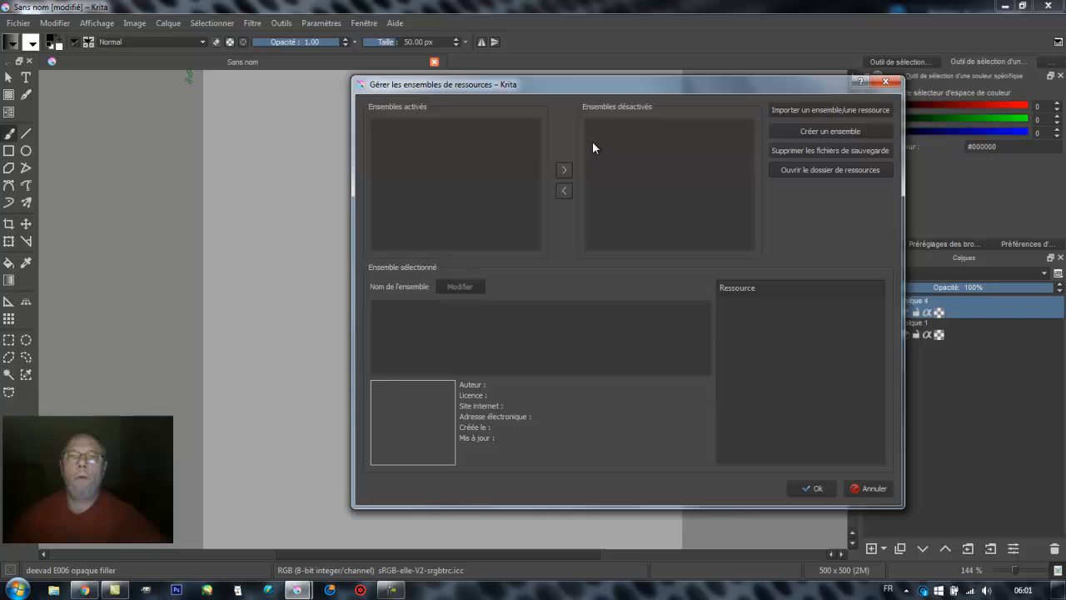
Import the Photoshop brush file "Real Smoke (1250 pixels)" from the Bureau folder, with the file type set to Brosses Photoshop (*.abr).
{"action": "left_click", "coordinate": [805, 110]}
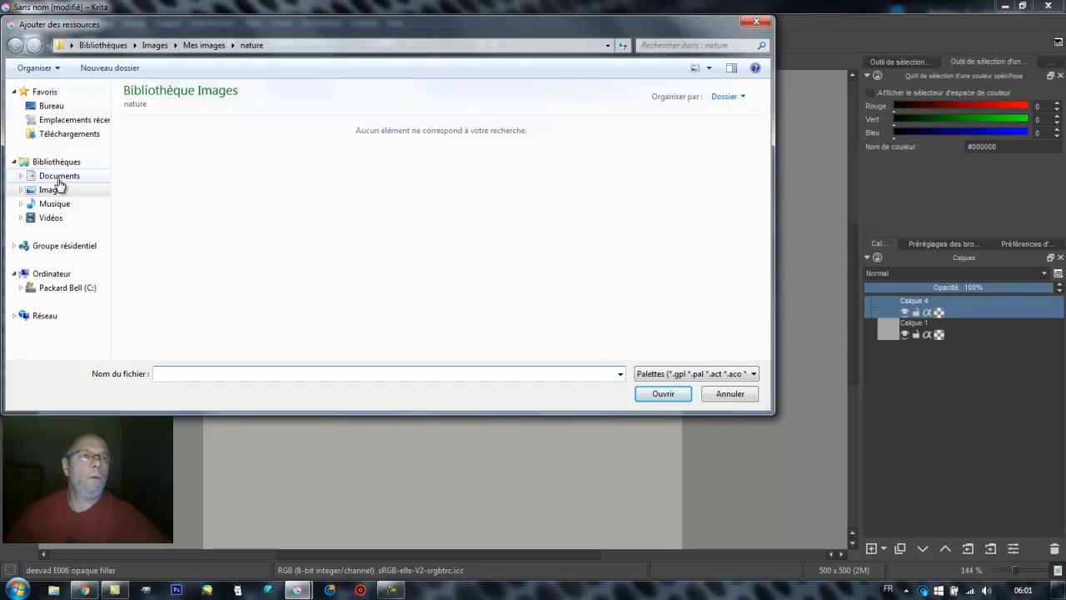
{"action": "left_click", "coordinate": [53, 110]}
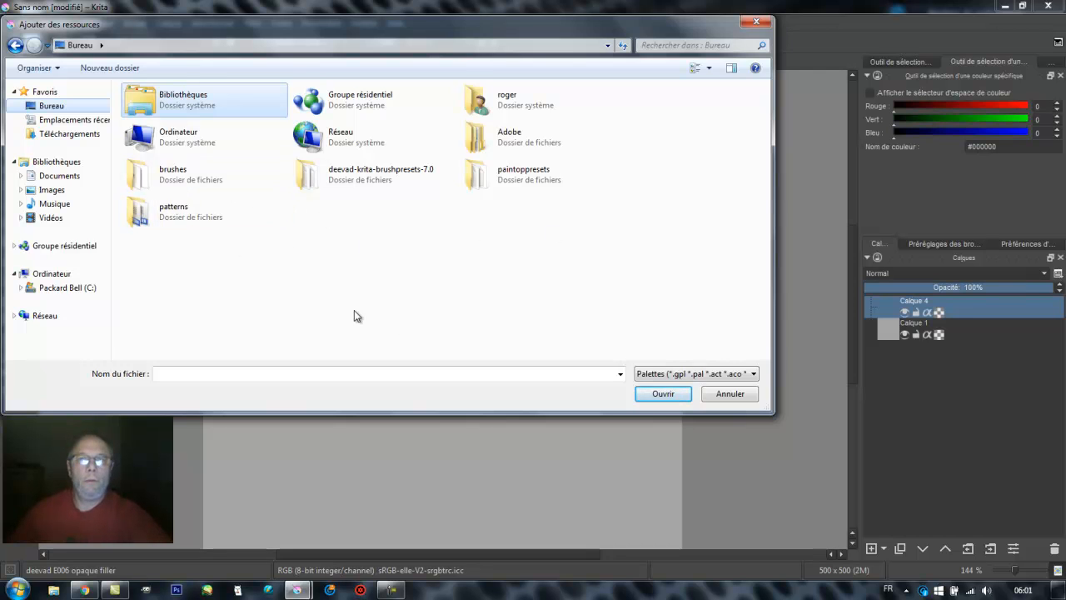
{"action": "left_click", "coordinate": [752, 375]}
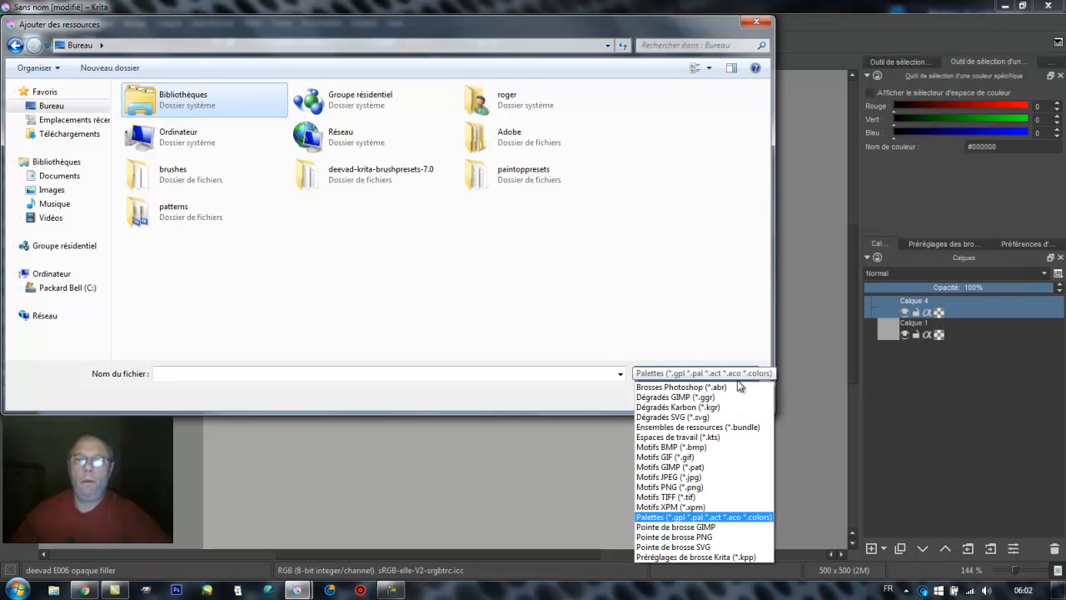
{"action": "left_click", "coordinate": [737, 388]}
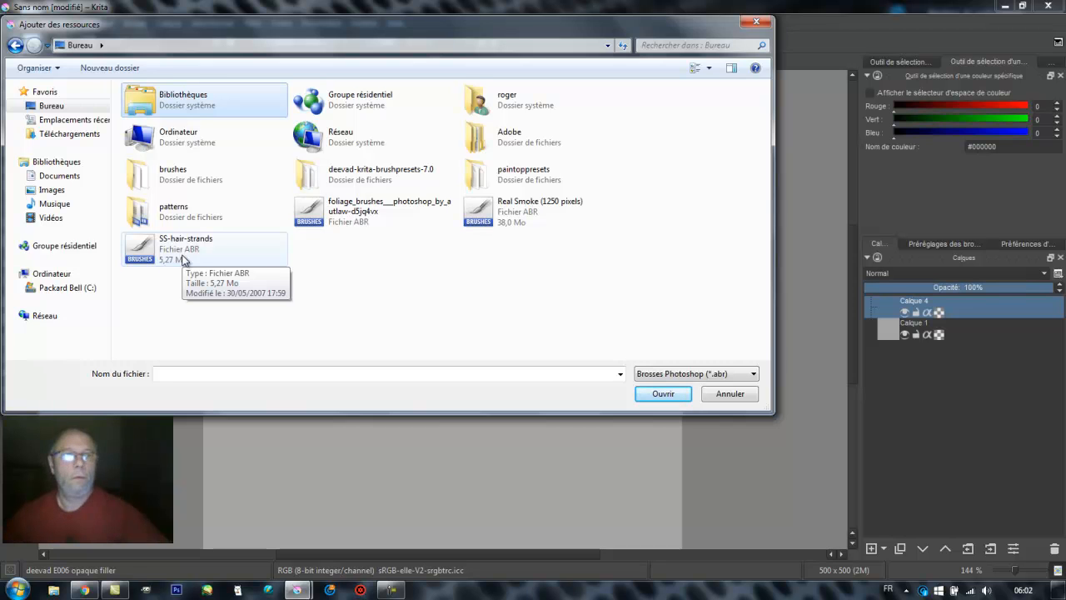
{"action": "left_click", "coordinate": [737, 377]}
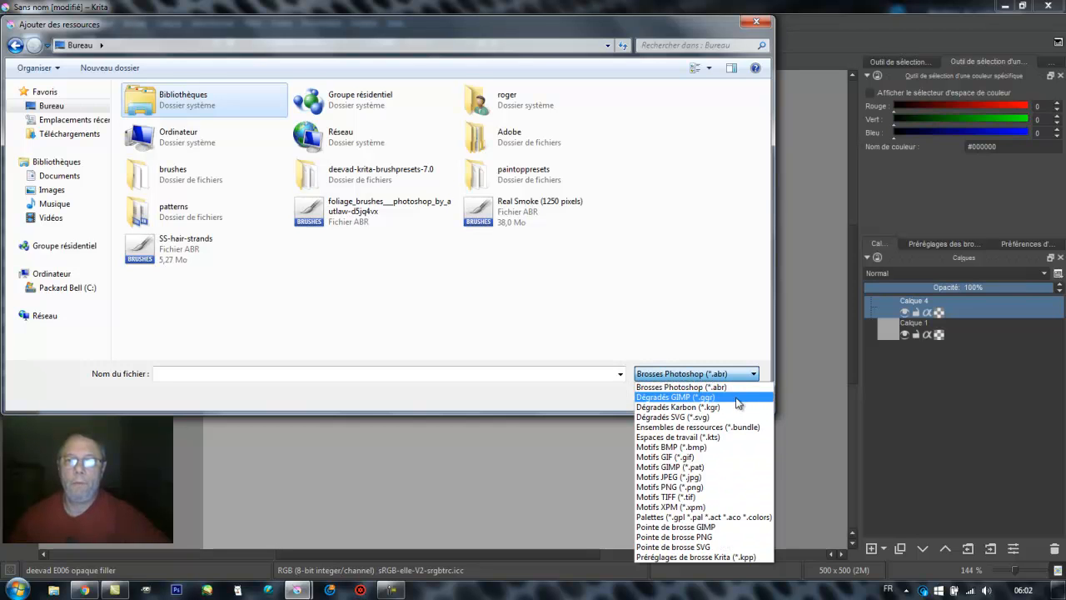
{"action": "left_click", "coordinate": [694, 374]}
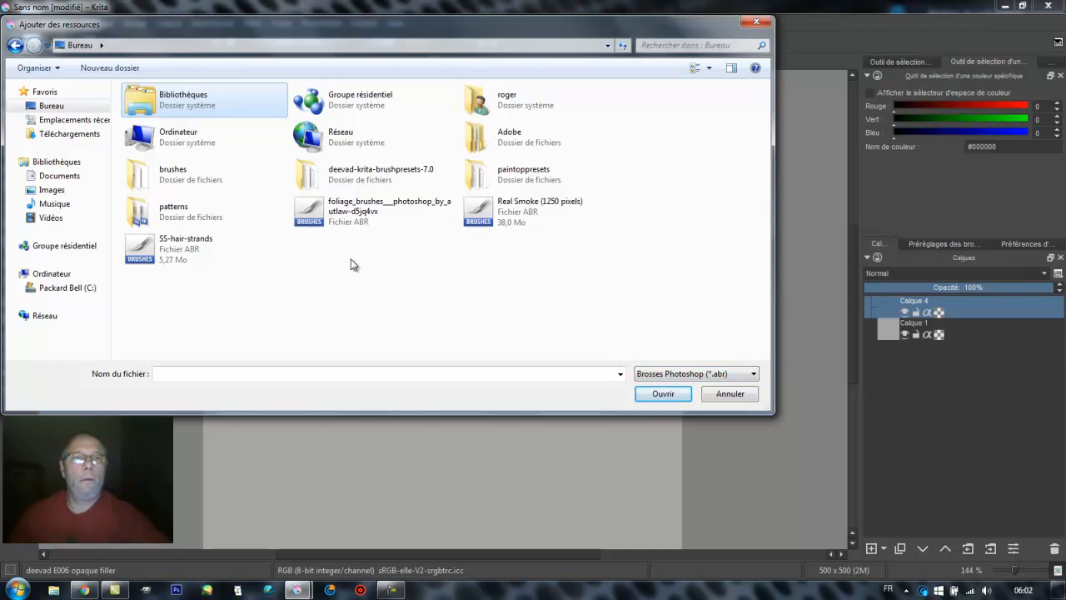
{"action": "left_click", "coordinate": [477, 216]}
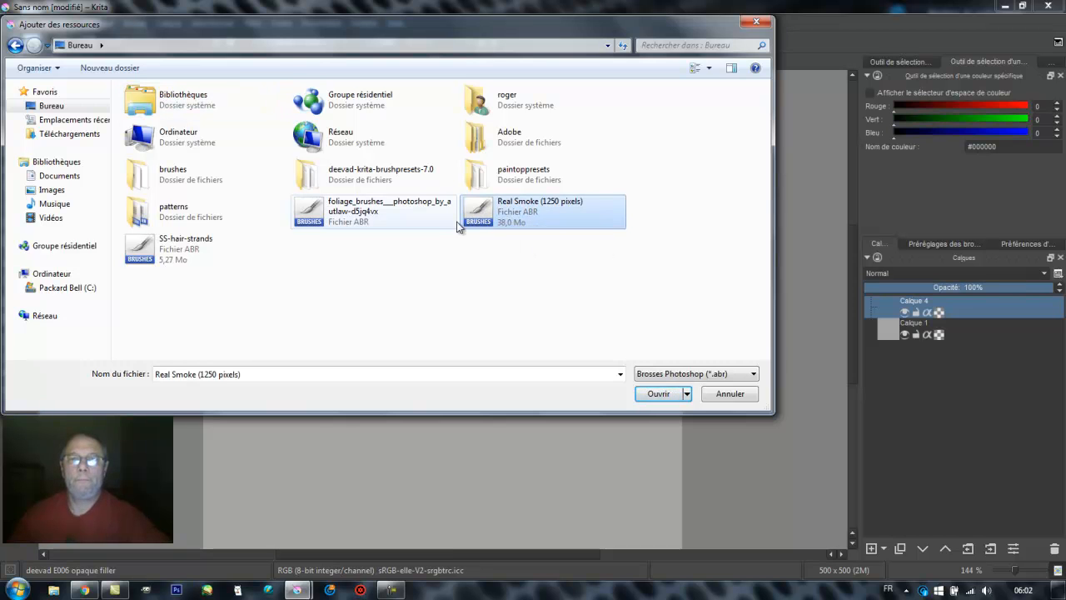
{"action": "left_click", "coordinate": [650, 393]}
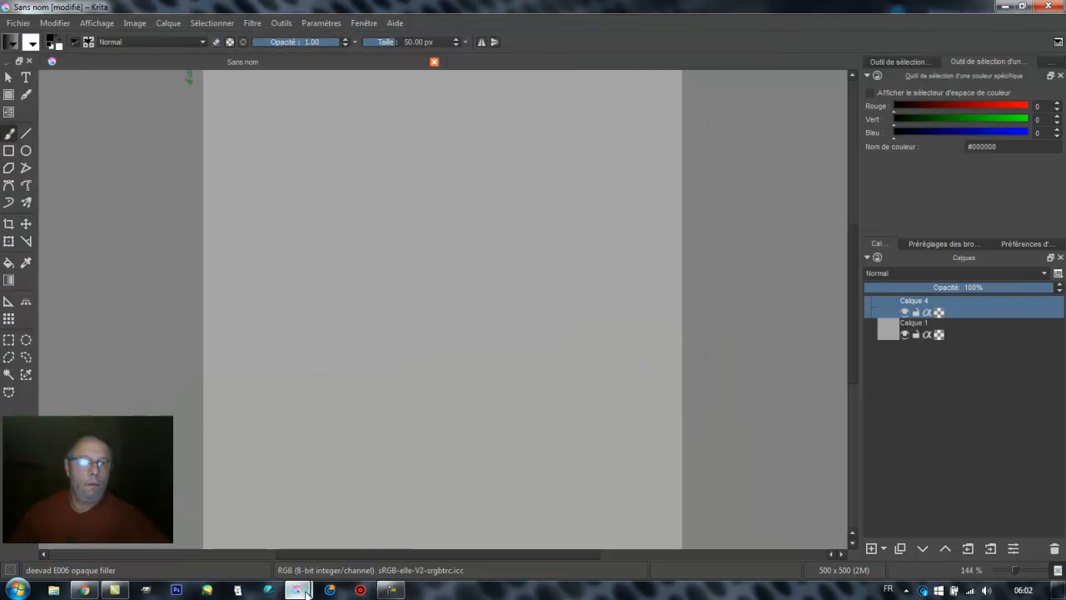
Check the brushes resource folder for the imported Real Smoke file and close the folder and the resource manager.
{"action": "mouse_move", "coordinate": [305, 593]}
{"action": "left_click", "coordinate": [352, 536]}
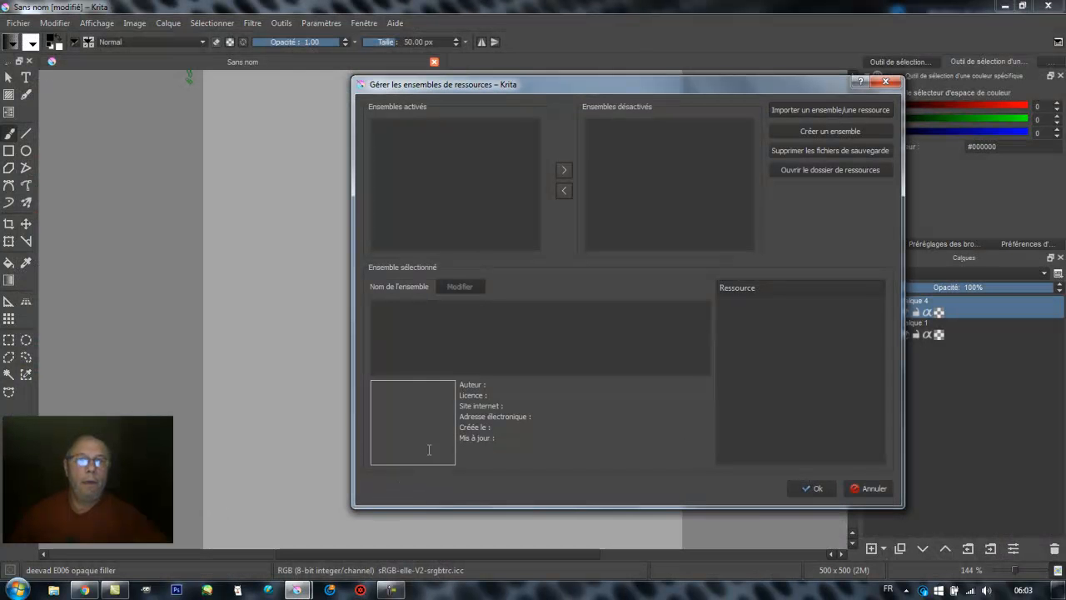
{"action": "left_click", "coordinate": [831, 169]}
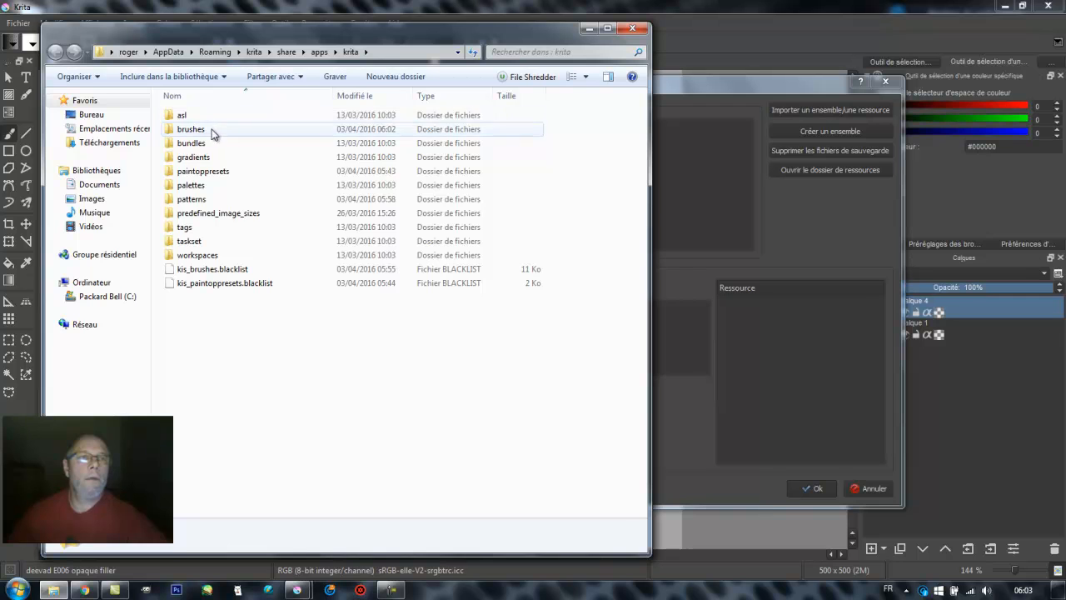
{"action": "double_click", "coordinate": [214, 130]}
{"action": "left_click", "coordinate": [213, 146]}
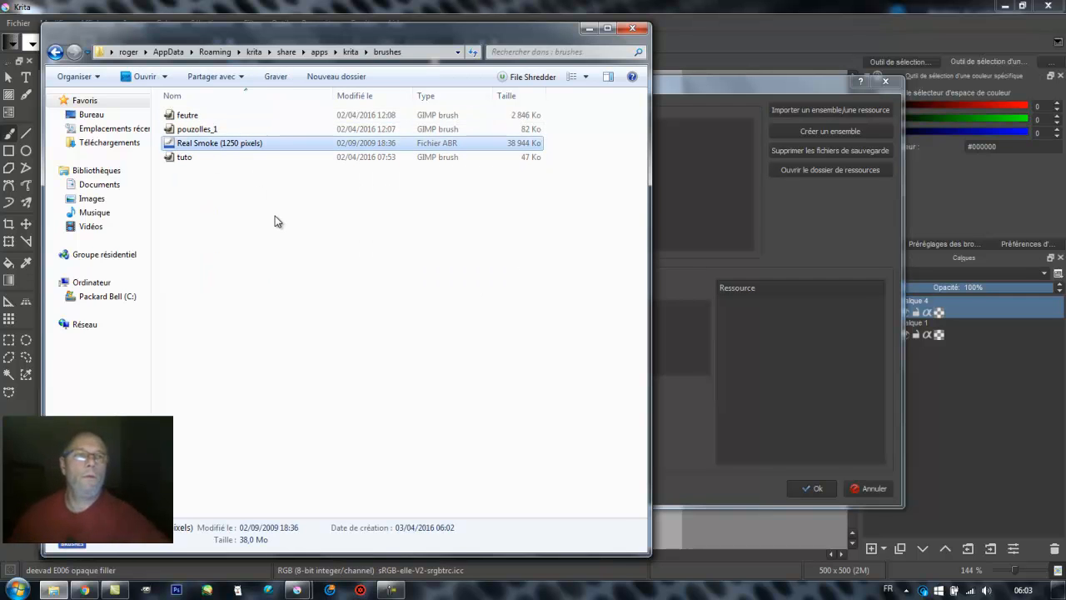
{"action": "left_click", "coordinate": [633, 28]}
{"action": "left_click", "coordinate": [815, 488]}
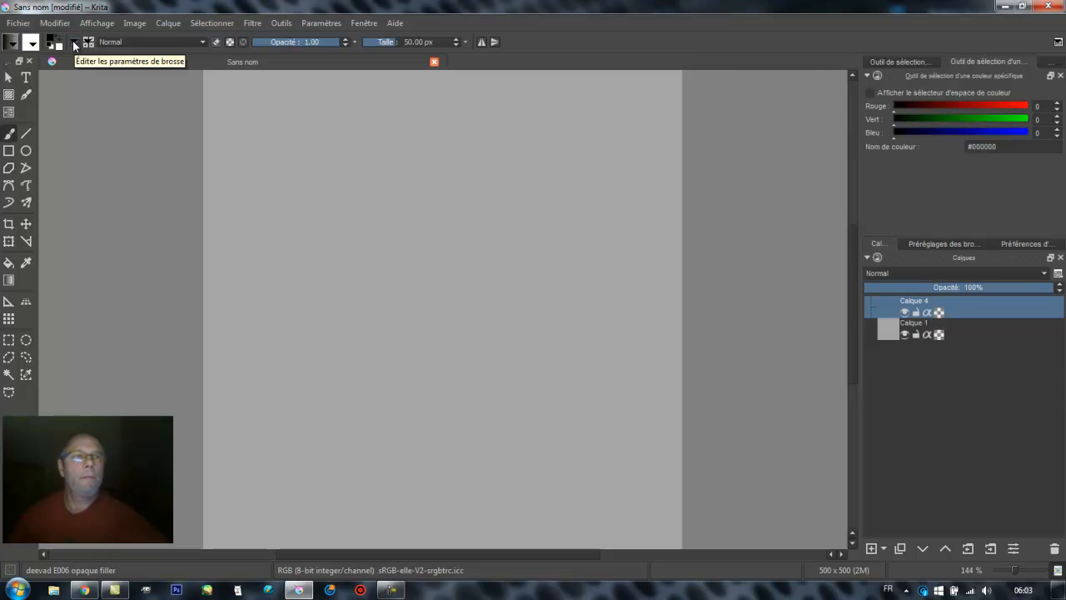
In the brush editor's Pixel engine, choose the first Real Smoke (1250 pixels) shape as the predefined brush tip.
{"action": "left_click", "coordinate": [75, 43]}
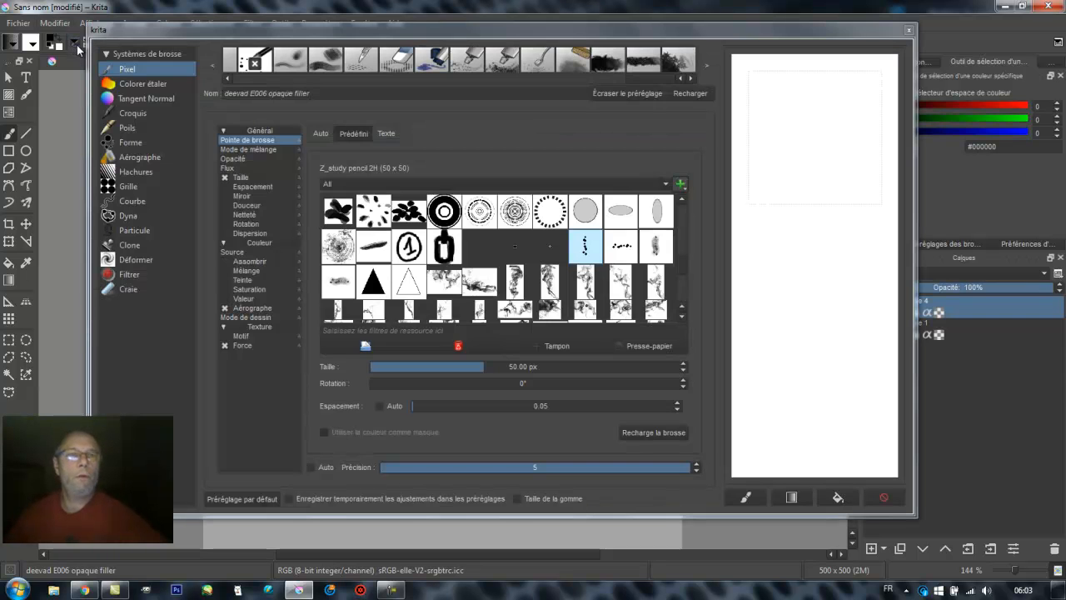
{"action": "left_click", "coordinate": [131, 68]}
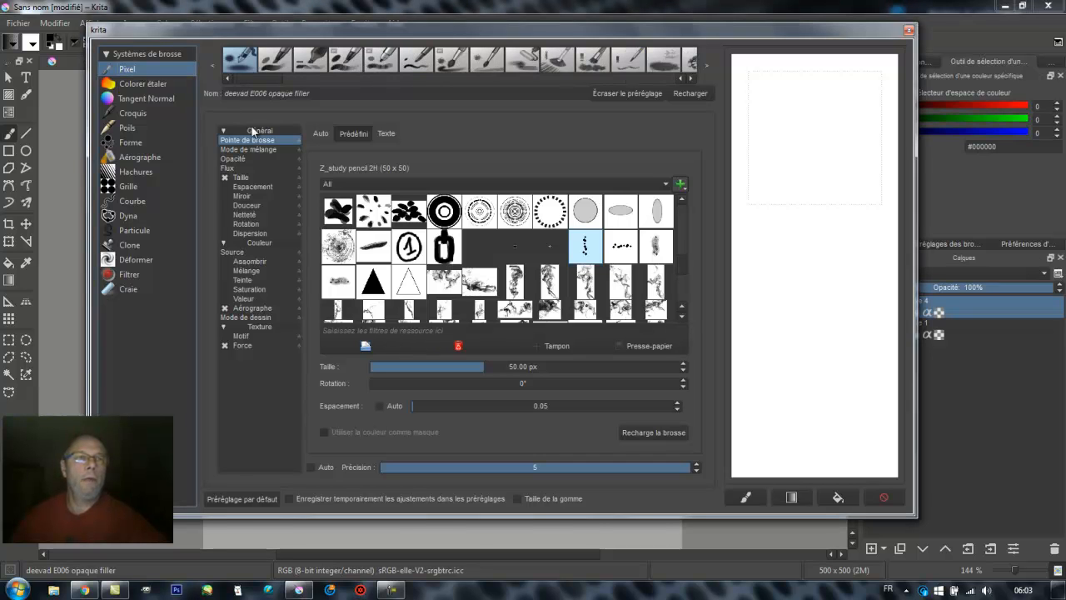
{"action": "left_click", "coordinate": [252, 140]}
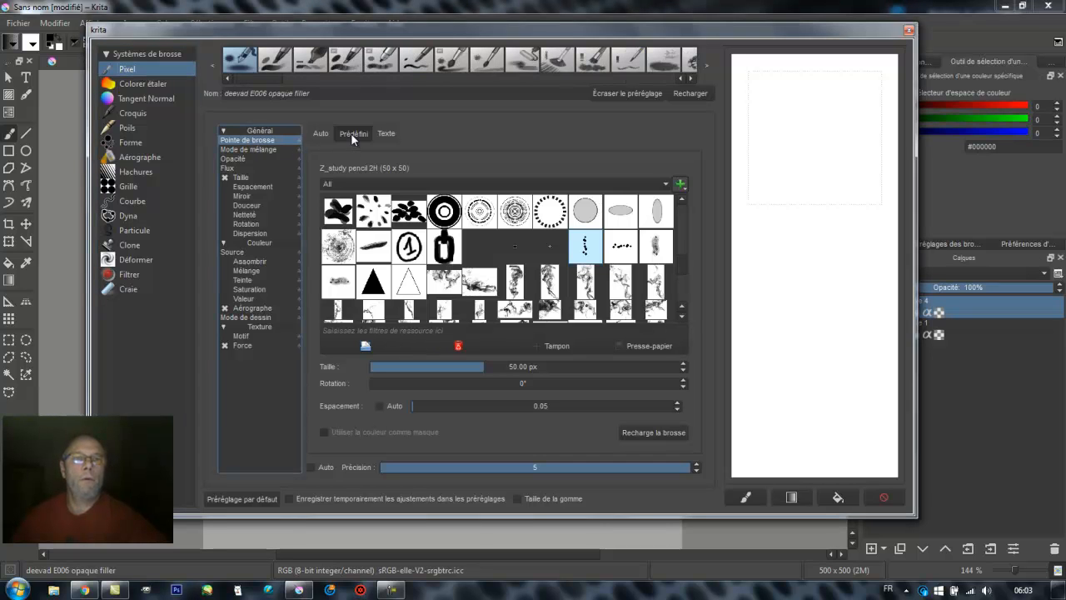
{"action": "scroll", "coordinate": [680, 263], "scroll_direction": "down", "scroll_amount": 1}
{"action": "mouse_move", "coordinate": [680, 263]}
{"action": "left_mouse_down"}
{"action": "mouse_move", "coordinate": [682, 288]}
{"action": "mouse_move", "coordinate": [685, 266]}
{"action": "left_mouse_up"}
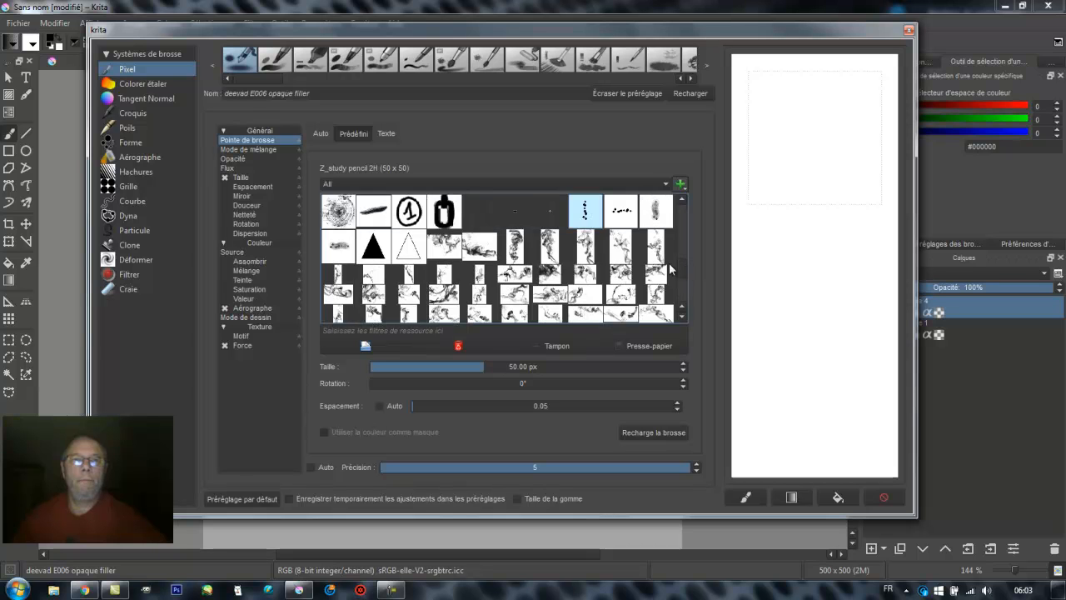
{"action": "left_click", "coordinate": [446, 247]}
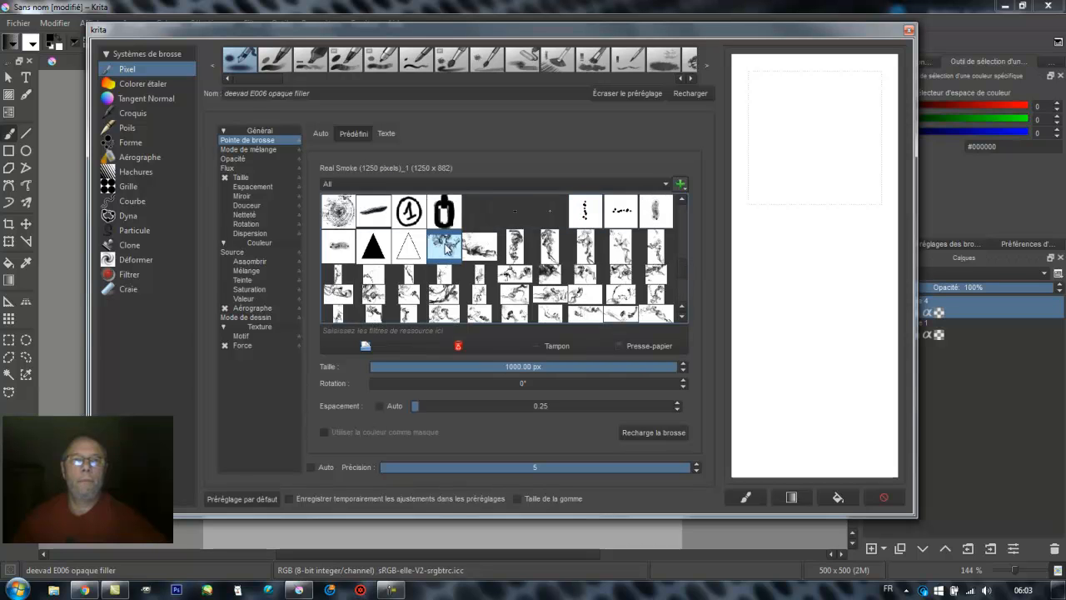
Try the smoke tip on the scratchpad, set its size to 357.31 px and stamp it again on a cleared scratchpad.
{"action": "left_click", "coordinate": [812, 169]}
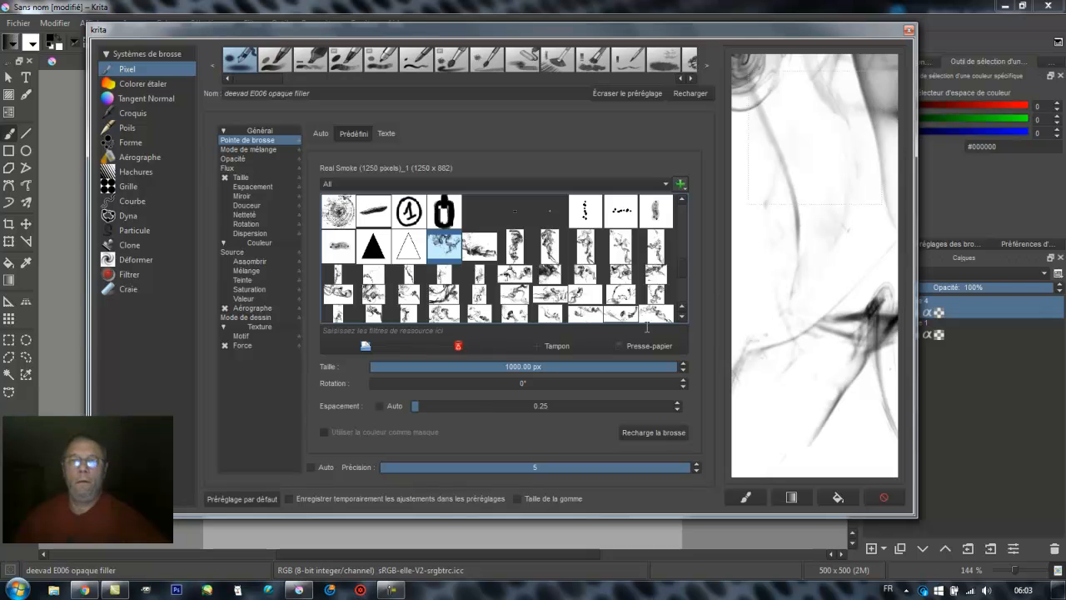
{"action": "left_click", "coordinate": [587, 366]}
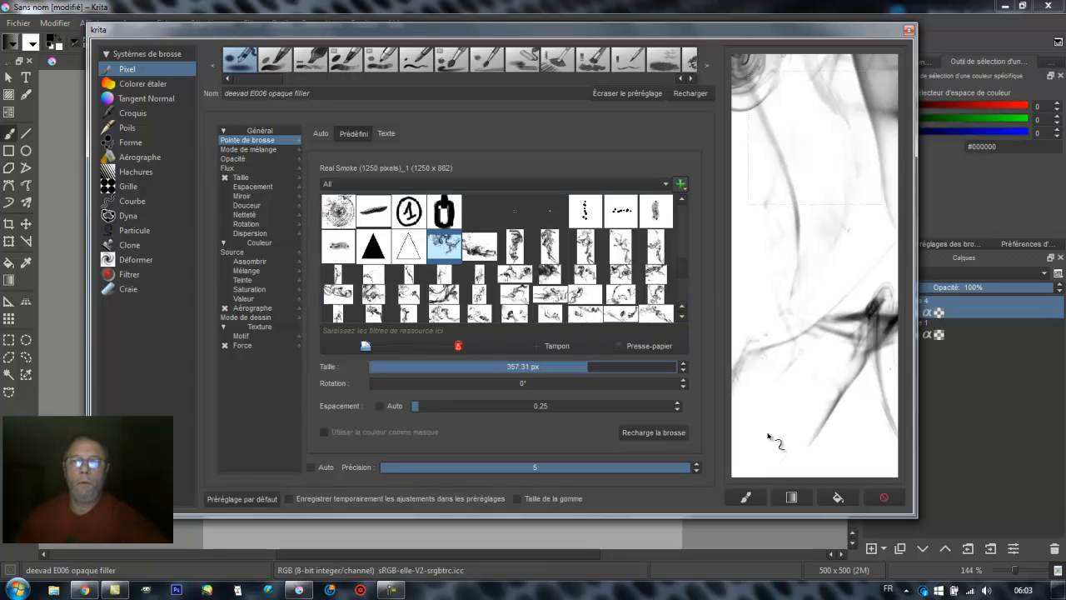
{"action": "left_click", "coordinate": [884, 497]}
{"action": "left_click", "coordinate": [819, 209]}
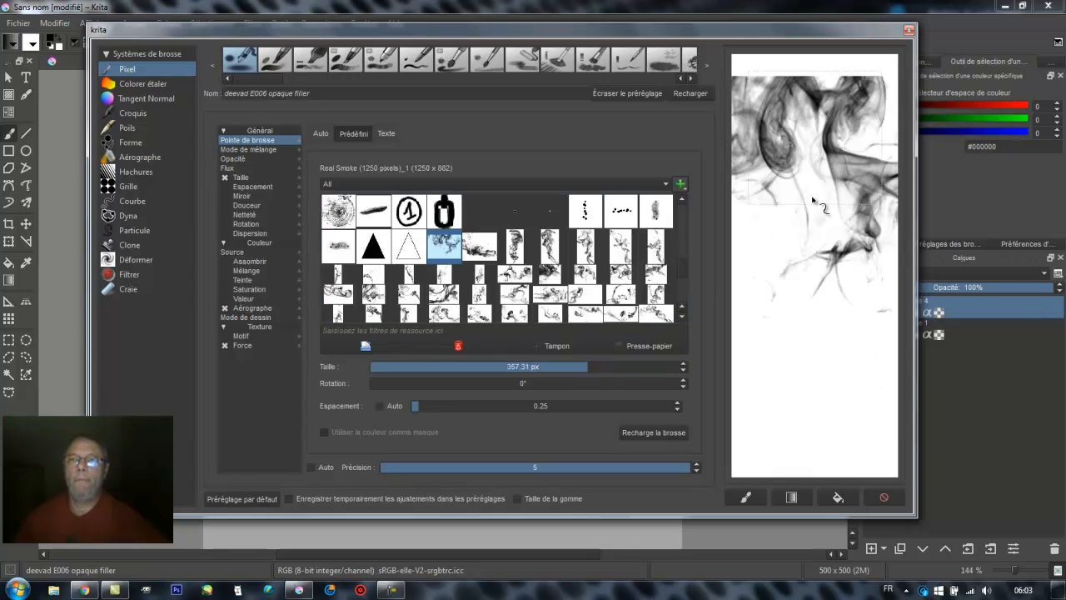
Set the smoke tip's size to 200.35 px and stamp it on a cleared scratchpad.
{"action": "left_click", "coordinate": [549, 366]}
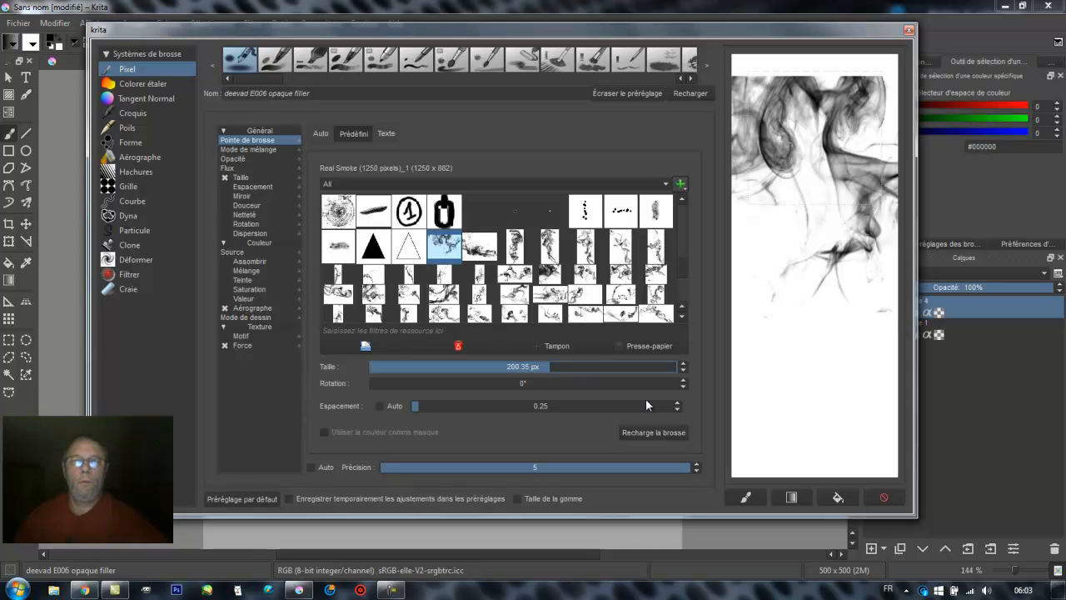
{"action": "left_click", "coordinate": [883, 497]}
{"action": "left_click", "coordinate": [803, 180]}
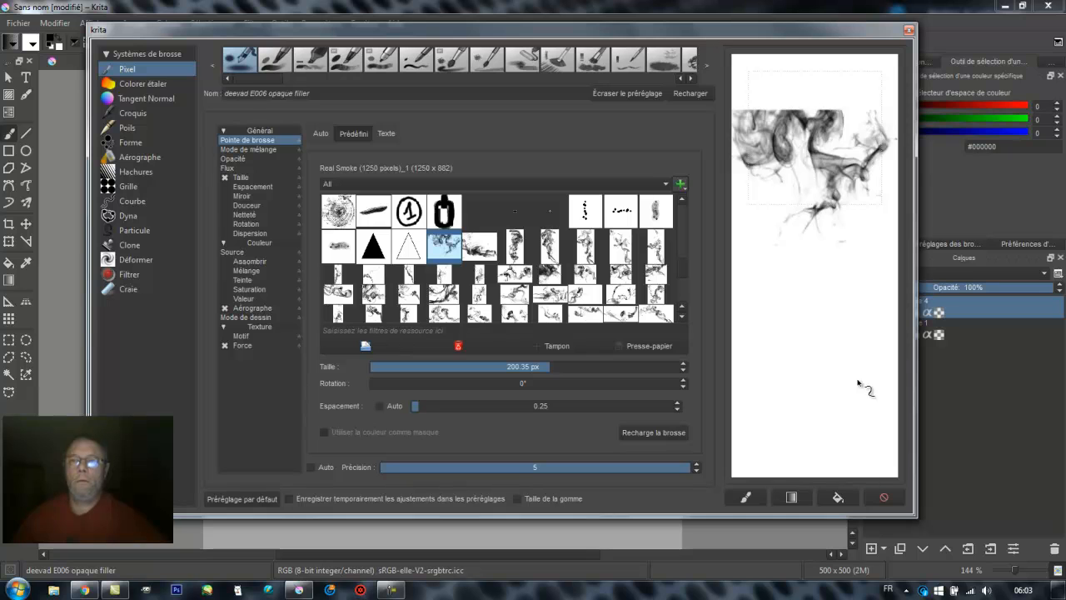
Stamp the smoke tip two more times on the scratchpad, clearing the scratchpad before each stamp.
{"action": "left_click", "coordinate": [882, 498]}
{"action": "left_click", "coordinate": [810, 92]}
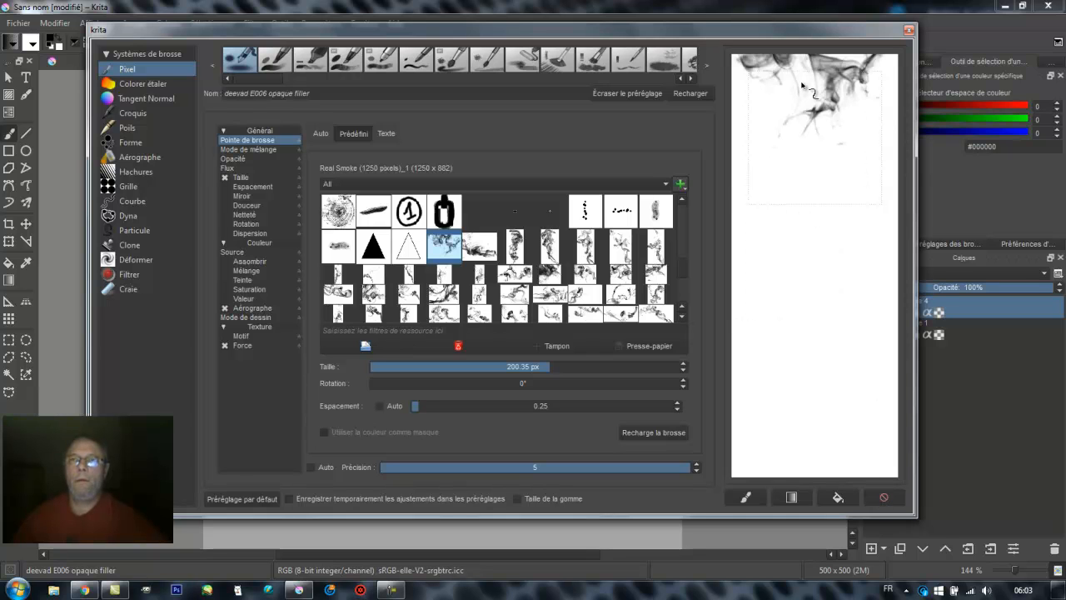
{"action": "left_click", "coordinate": [884, 497]}
{"action": "left_click", "coordinate": [819, 139]}
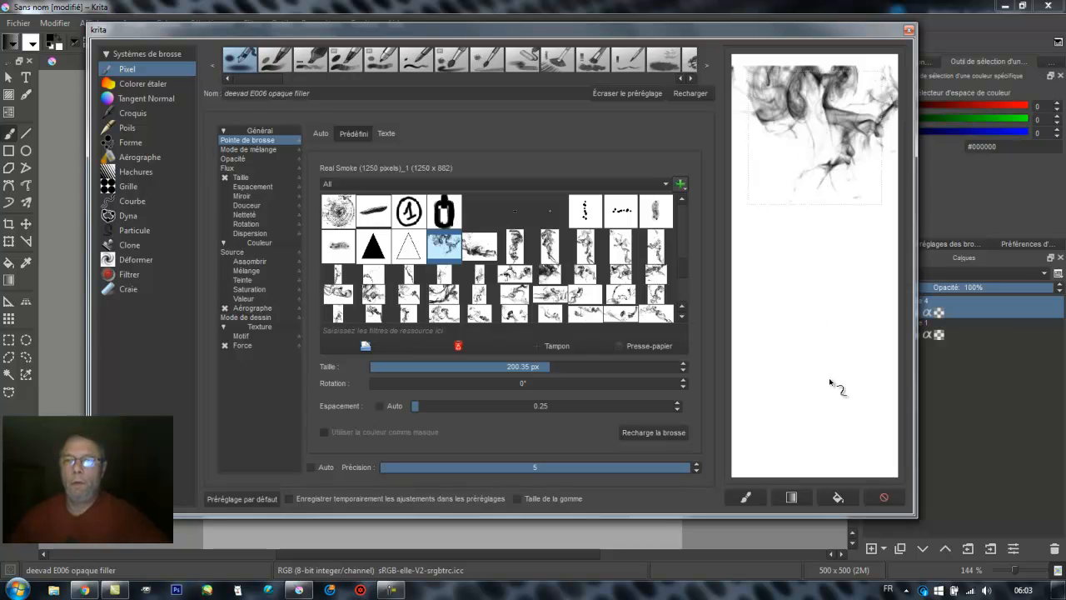
Clear the scratchpad, close the brush editor and stamp the 200.35 px smoke tip once on Calque 4.
{"action": "left_click", "coordinate": [881, 498]}
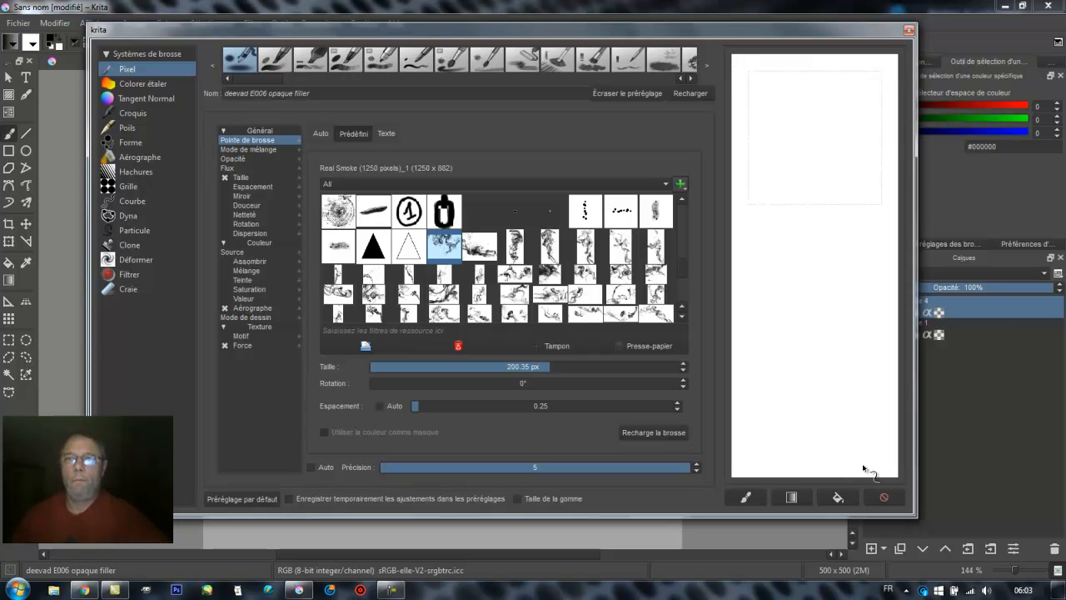
{"action": "left_click", "coordinate": [422, 5]}
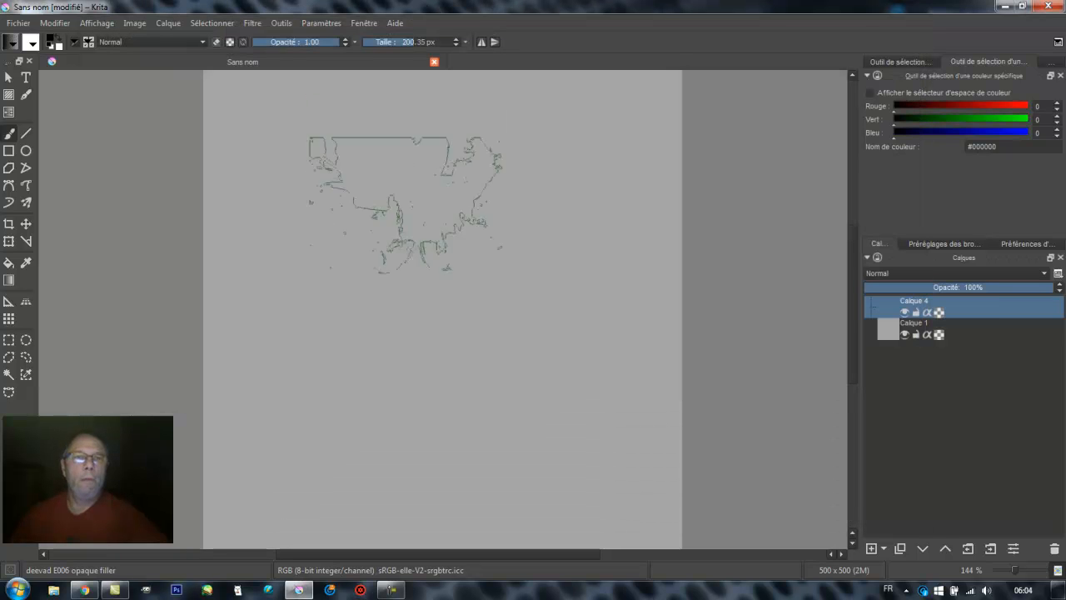
{"action": "left_click", "coordinate": [404, 282]}
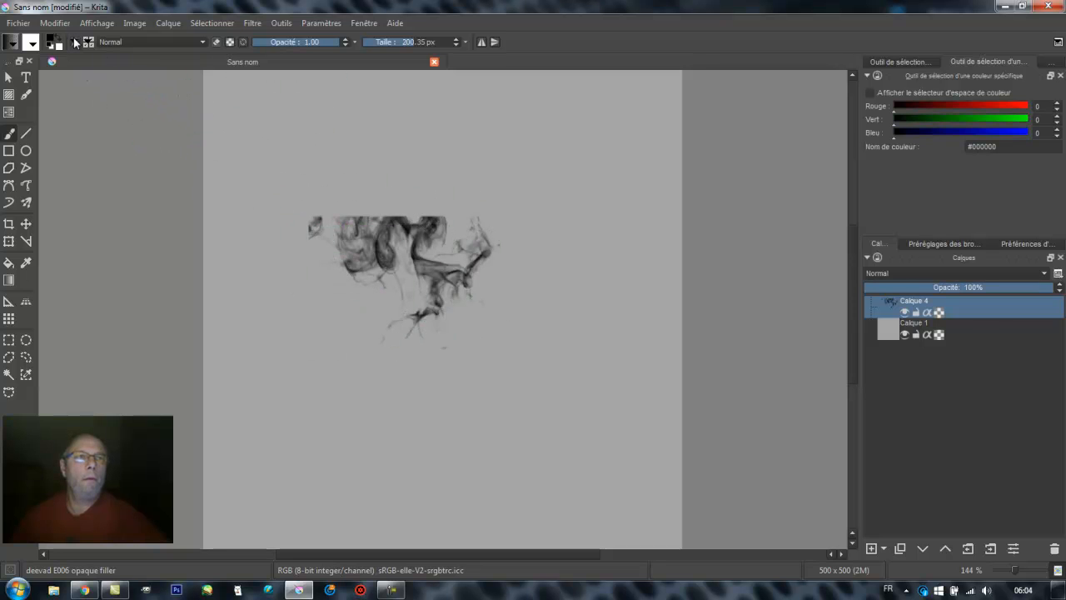
In the brush editor, delete the Real Smoke (1250 pixels)_1 tip and choose the Real Smoke (1250 pixels)_10 tip.
{"action": "left_click", "coordinate": [74, 43]}
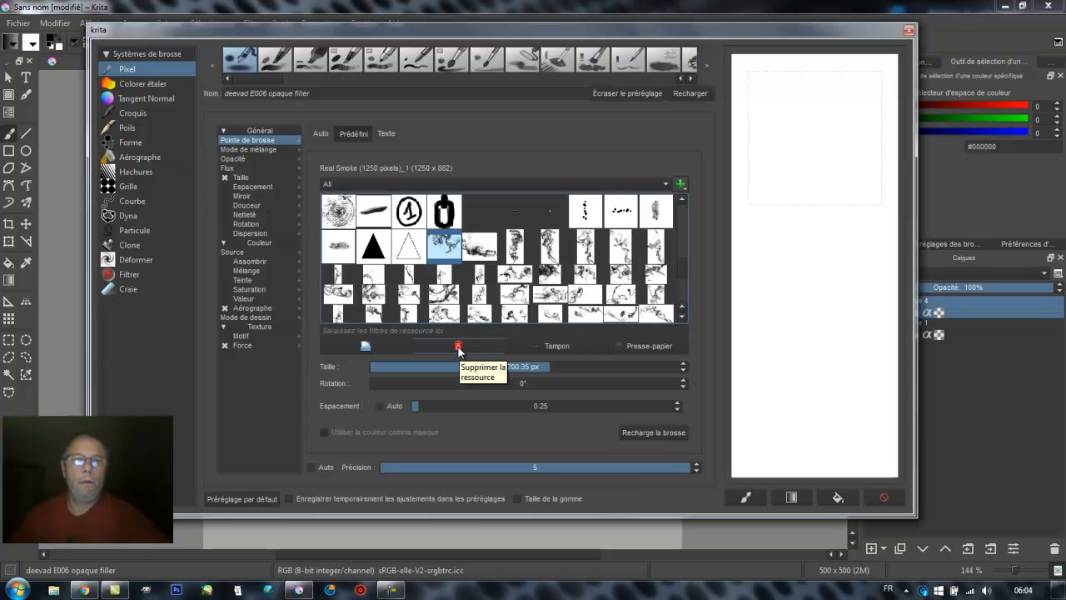
{"action": "left_click", "coordinate": [458, 347]}
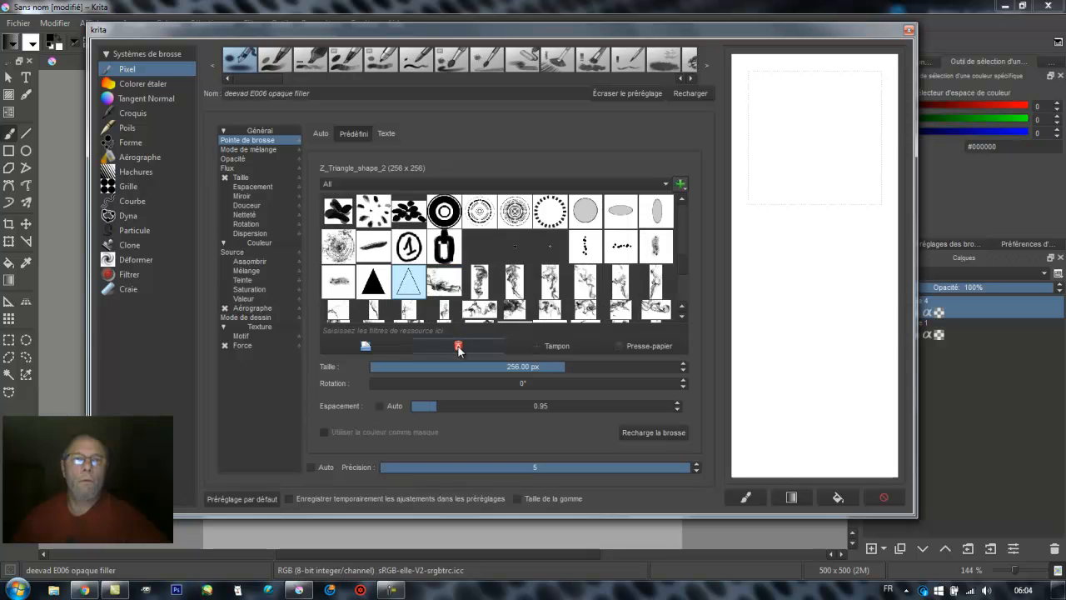
{"action": "left_click", "coordinate": [456, 286]}
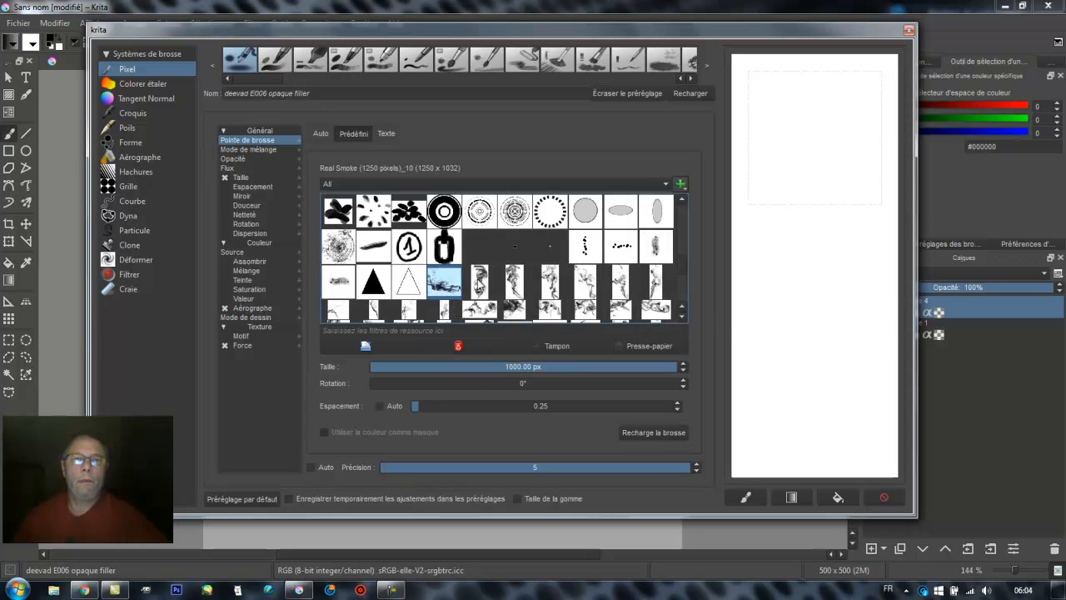
Set the brush size to 272.64 px and stamp the new smoke tip on the canvas below the first smoke.
{"action": "left_click_drag", "start_coordinate": [421, 40], "coordinate": [449, 326]}
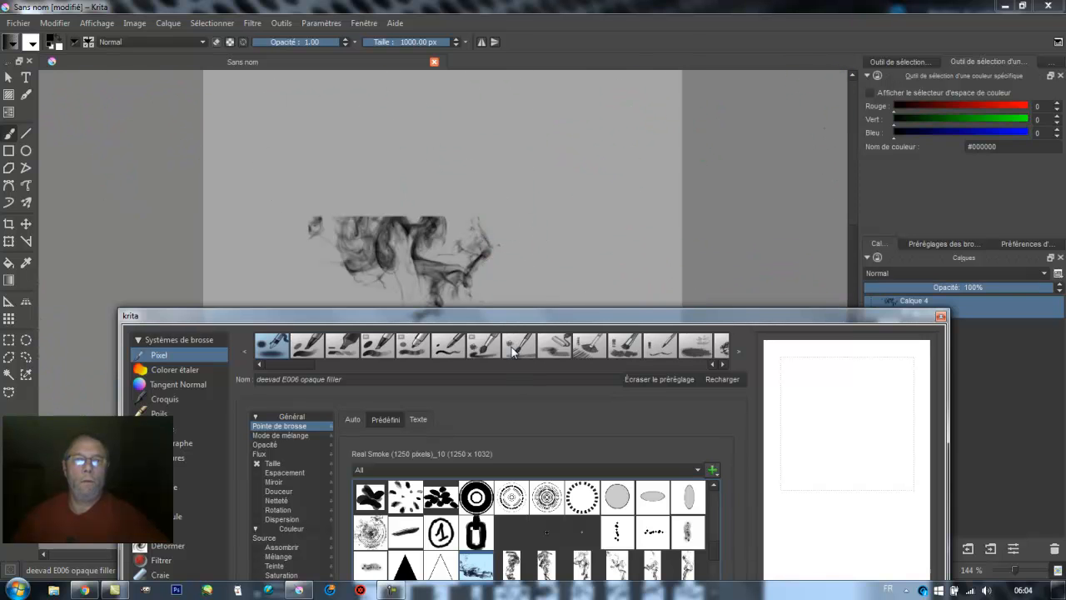
{"action": "left_click", "coordinate": [403, 40]}
{"action": "left_click", "coordinate": [403, 40]}
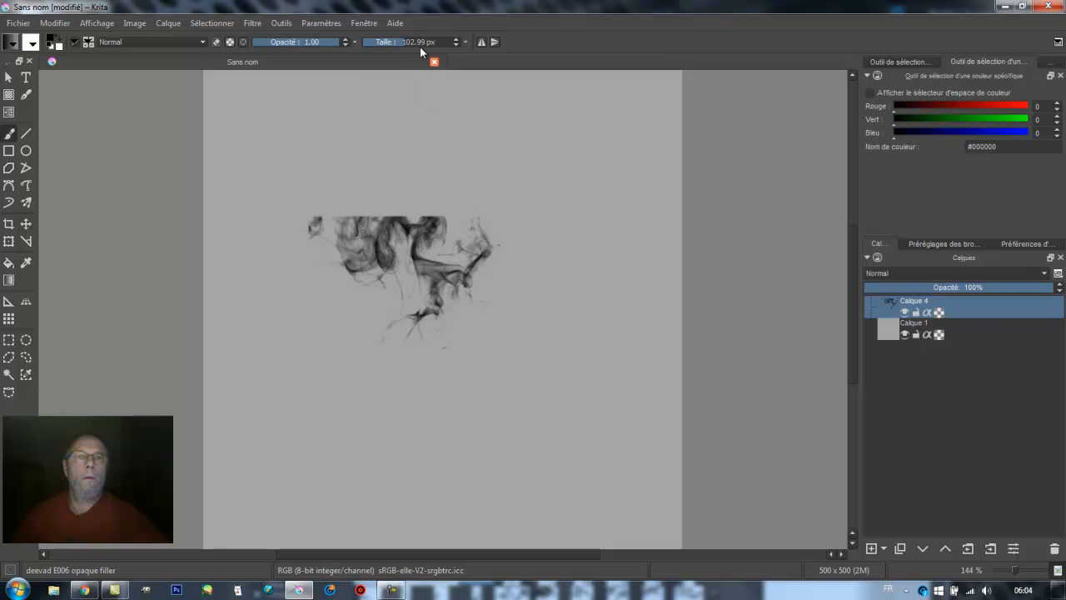
{"action": "left_click_drag", "start_coordinate": [420, 45], "coordinate": [449, 44]}
{"action": "left_click", "coordinate": [419, 379]}
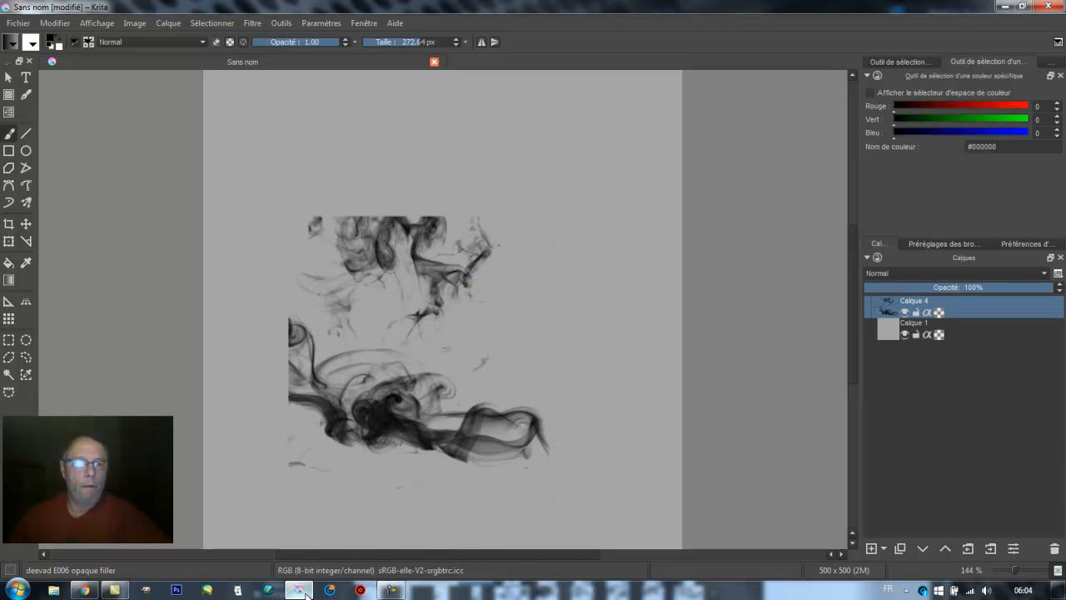
Reopen the brush editor, look through the imported smoke shapes among the predefined tips, and close it.
{"action": "mouse_move", "coordinate": [305, 594]}
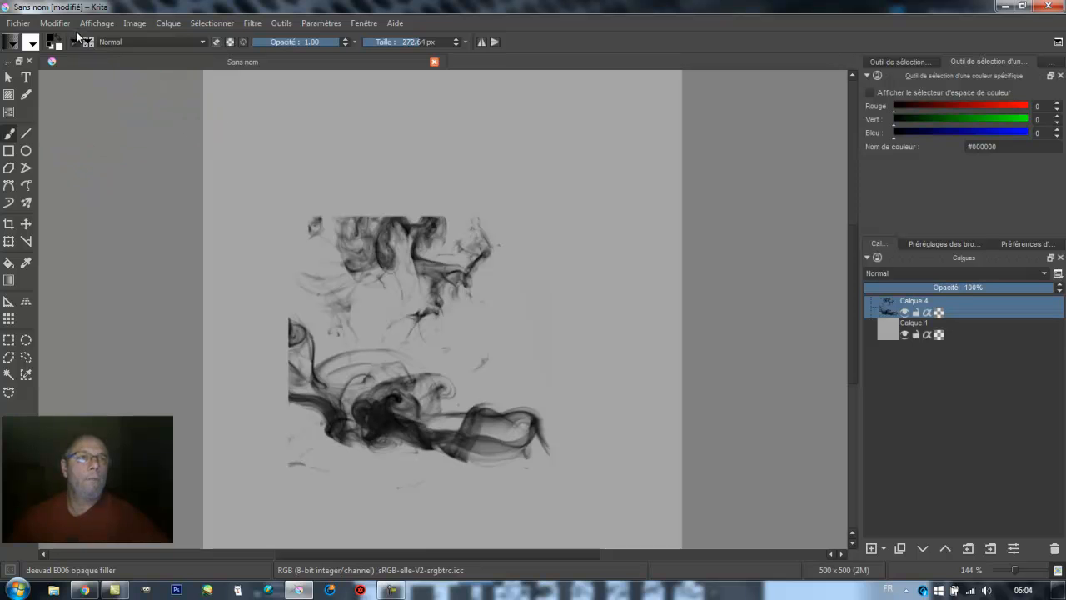
{"action": "left_click", "coordinate": [75, 44]}
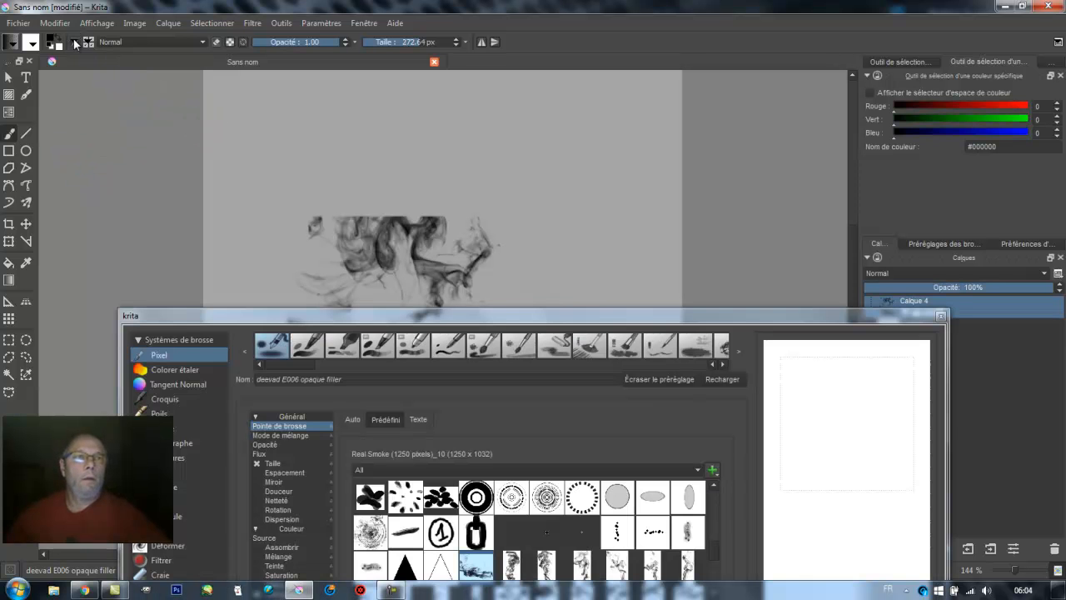
{"action": "left_click_drag", "start_coordinate": [489, 319], "coordinate": [490, 74]}
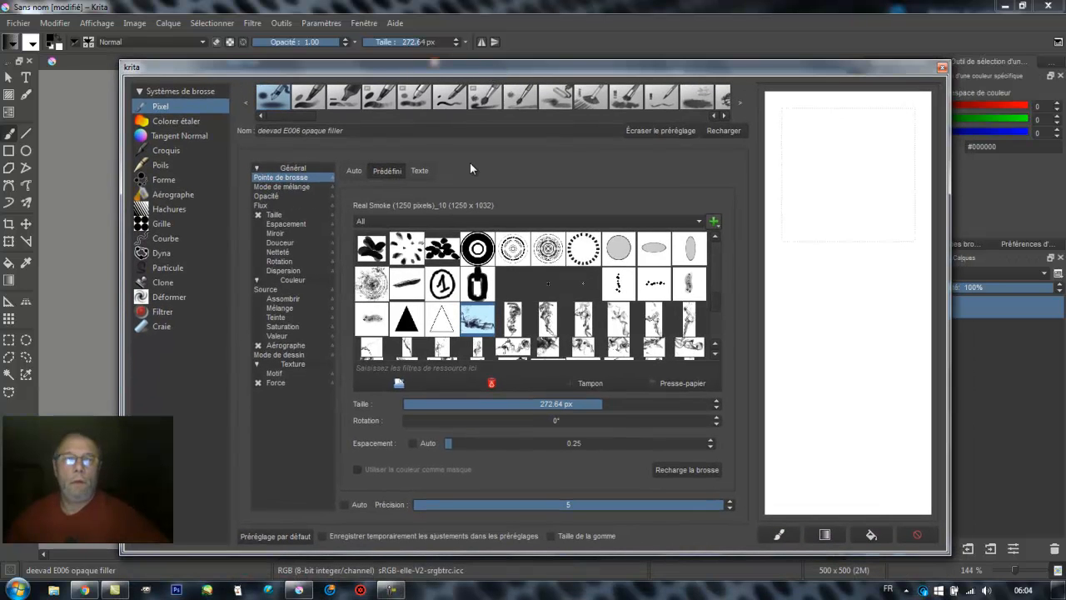
{"action": "scroll", "coordinate": [506, 313], "scroll_direction": "down", "scroll_amount": 5}
{"action": "scroll", "coordinate": [507, 311], "scroll_direction": "up", "scroll_amount": 10}
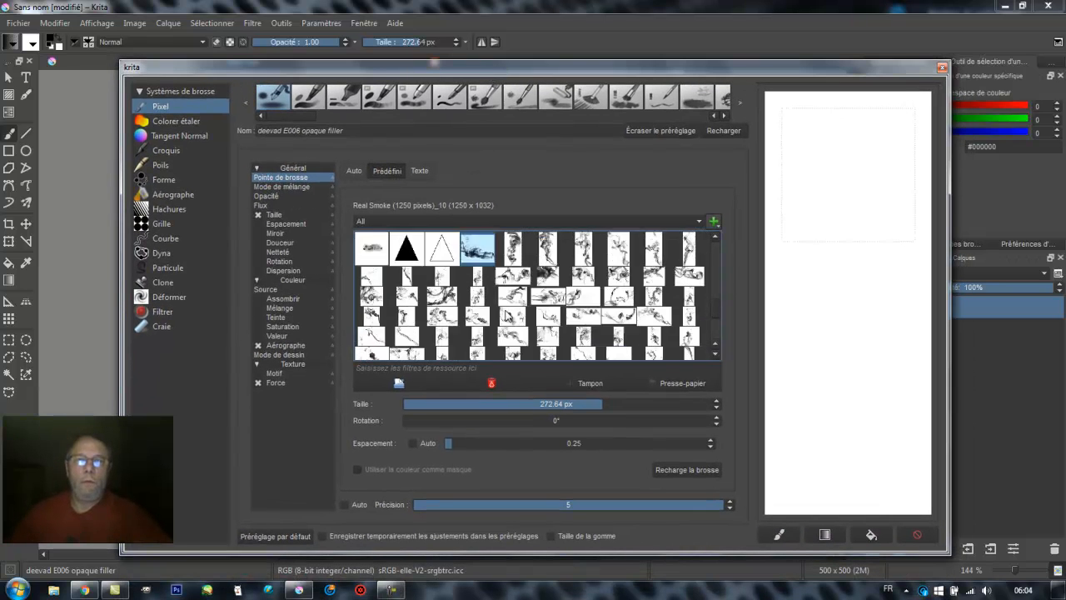
{"action": "left_click", "coordinate": [941, 68]}
Choose the puzolles_01 brush preset and paint test strokes over the upper part of the canvas.
{"action": "left_click", "coordinate": [87, 45]}
{"action": "scroll", "coordinate": [320, 225], "scroll_direction": "down", "scroll_amount": 5}
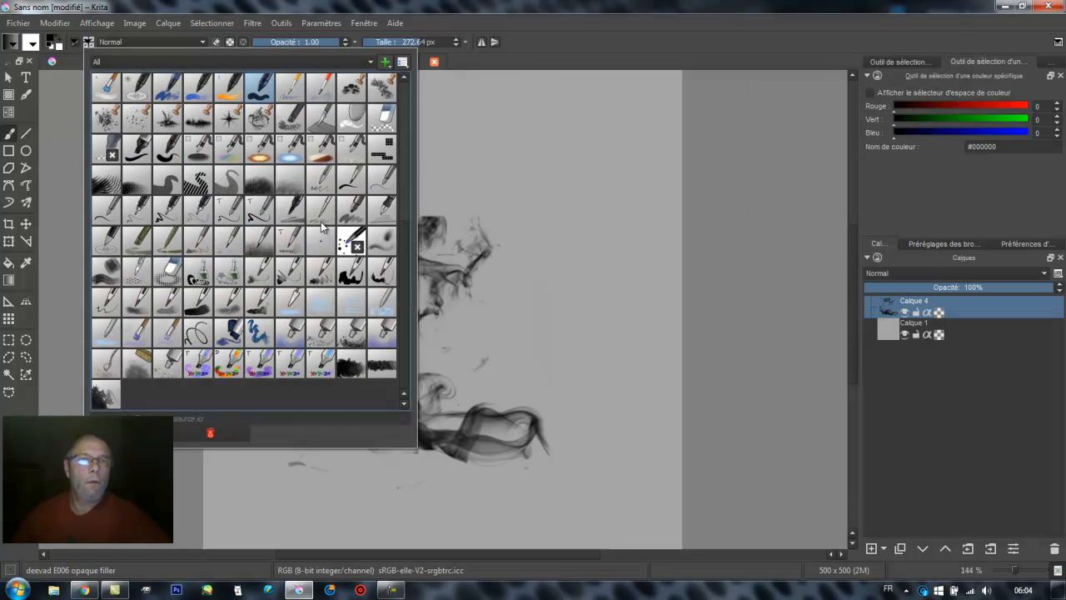
{"action": "scroll", "coordinate": [269, 379], "scroll_direction": "up", "scroll_amount": 2}
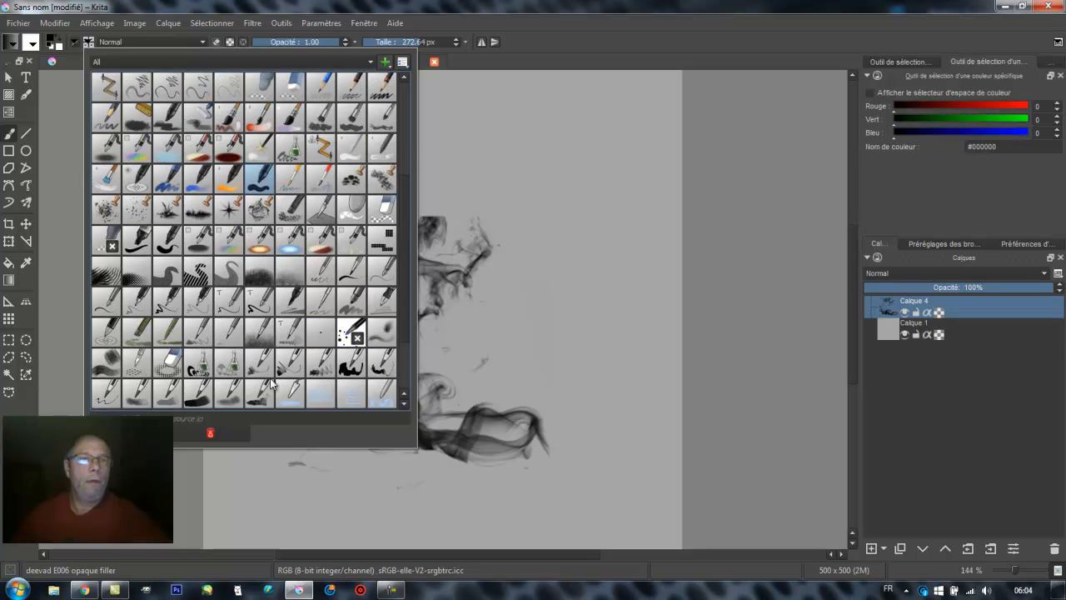
{"action": "scroll", "coordinate": [270, 382], "scroll_direction": "up", "scroll_amount": 2}
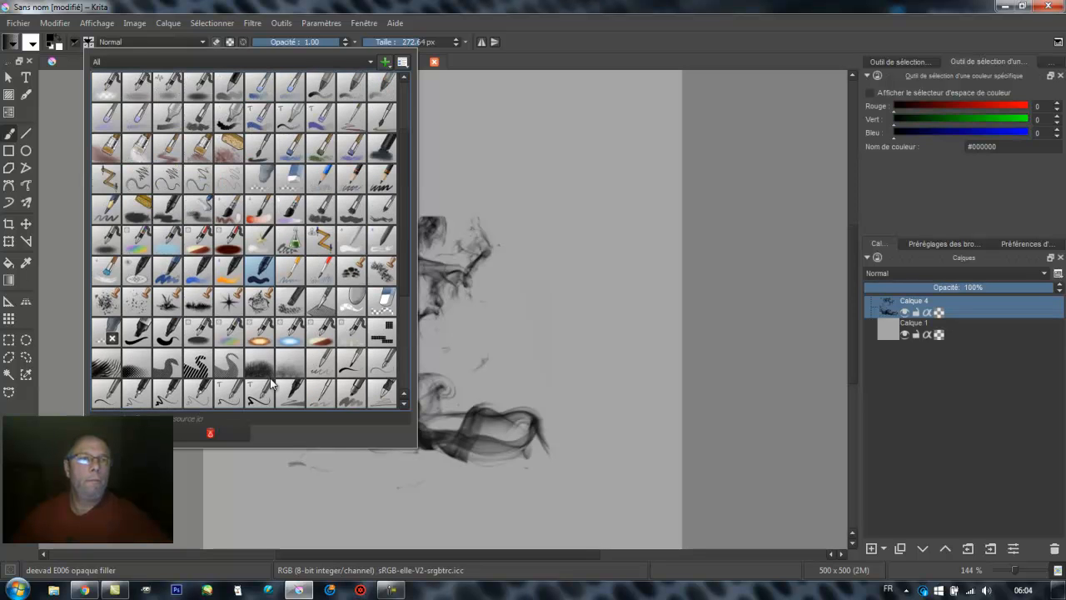
{"action": "scroll", "coordinate": [269, 379], "scroll_direction": "down", "scroll_amount": 4}
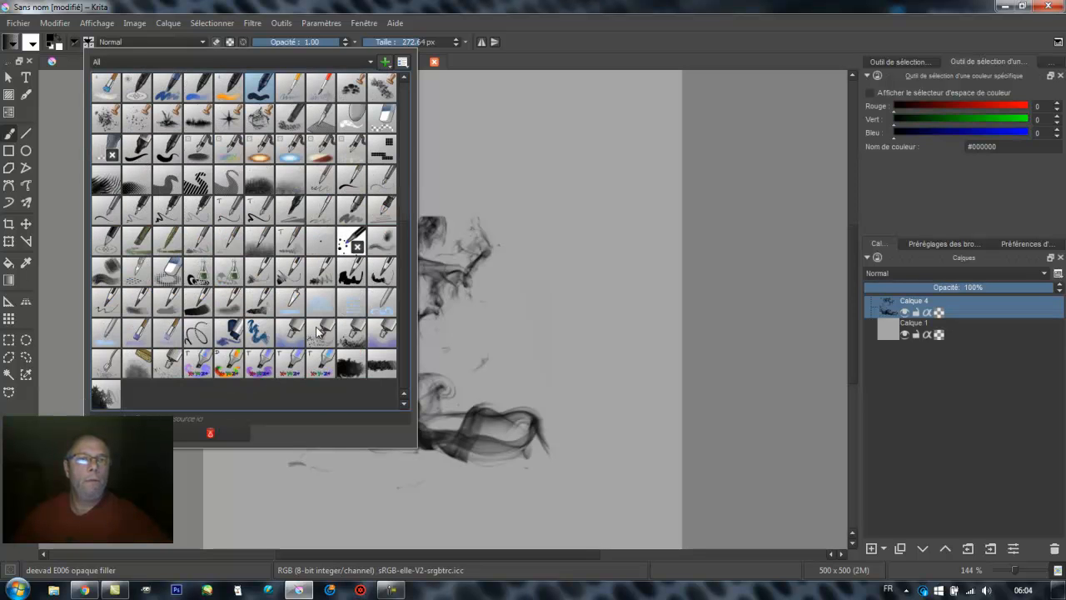
{"action": "left_click", "coordinate": [352, 238]}
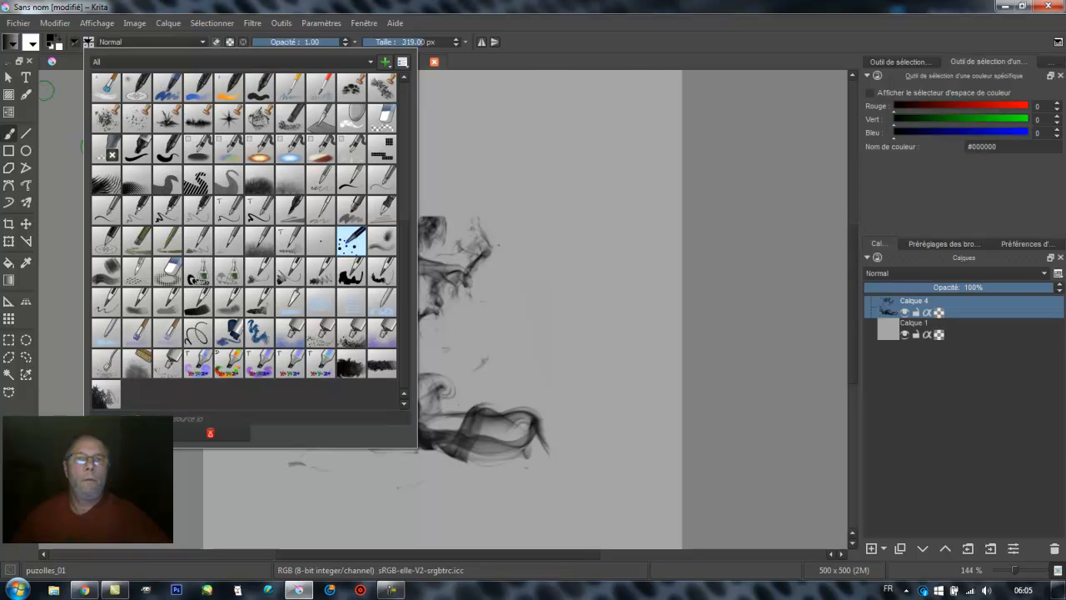
{"action": "left_click", "coordinate": [557, 163]}
{"action": "left_click_drag", "start_coordinate": [529, 168], "coordinate": [504, 210]}
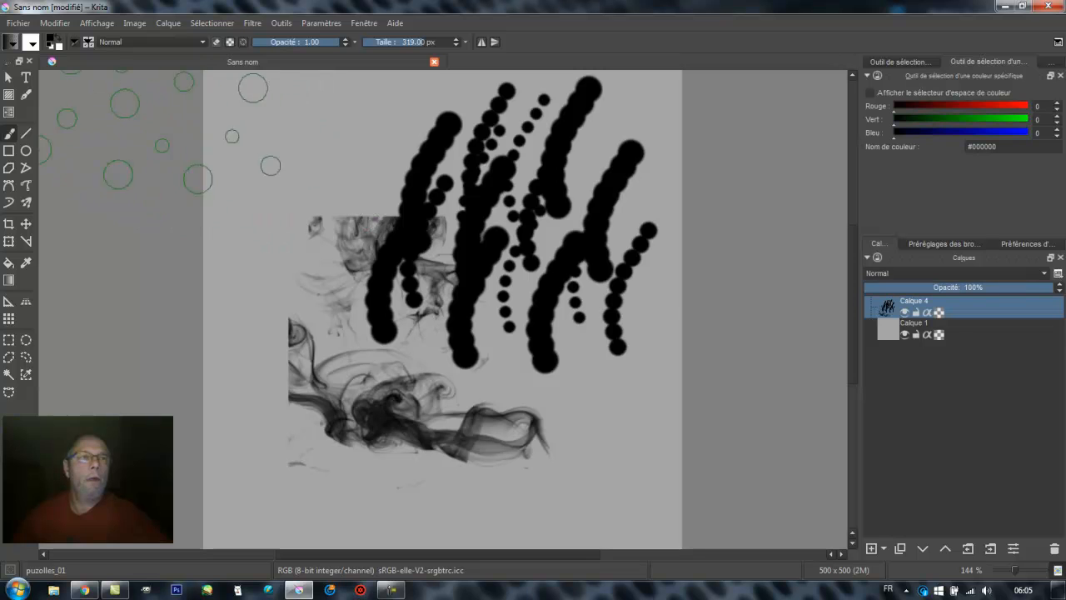
Choose the Rake_bristle_dry brush preset and open it in the brush editor.
{"action": "left_click", "coordinate": [86, 44]}
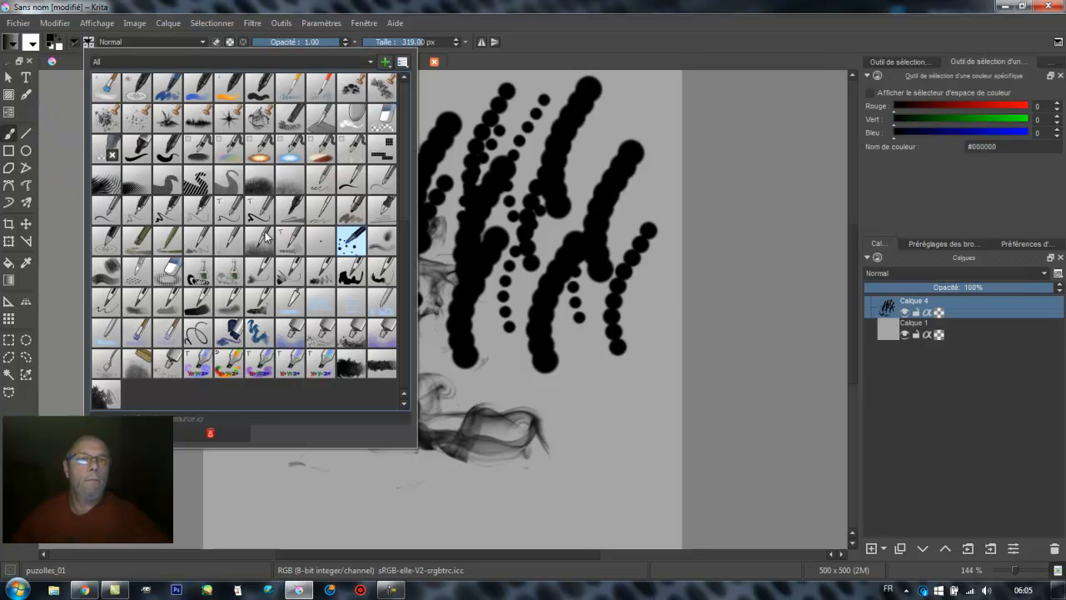
{"action": "left_click", "coordinate": [379, 243]}
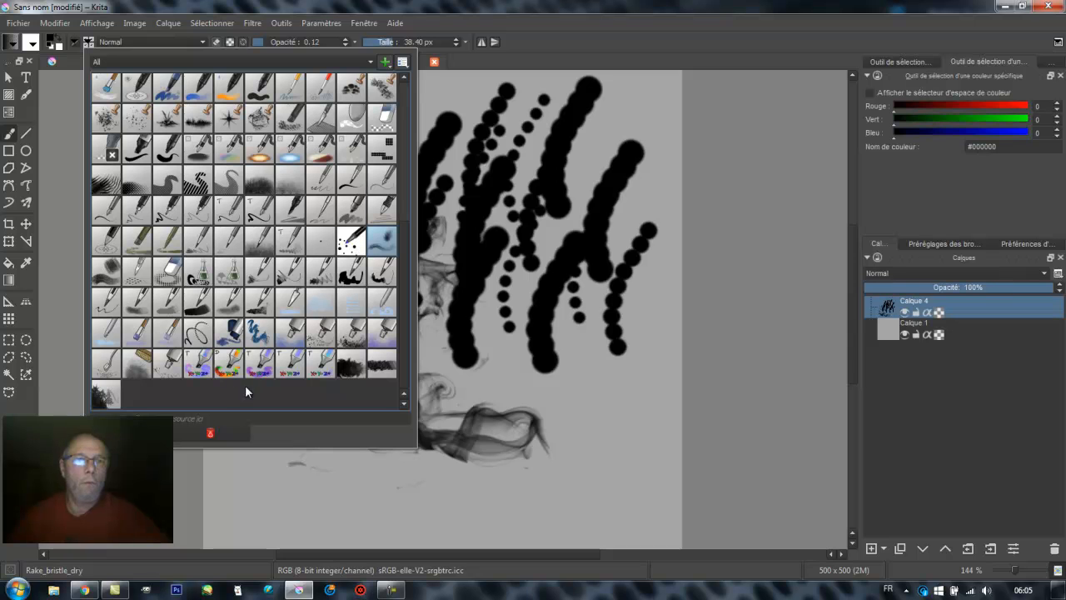
{"action": "left_click", "coordinate": [76, 45]}
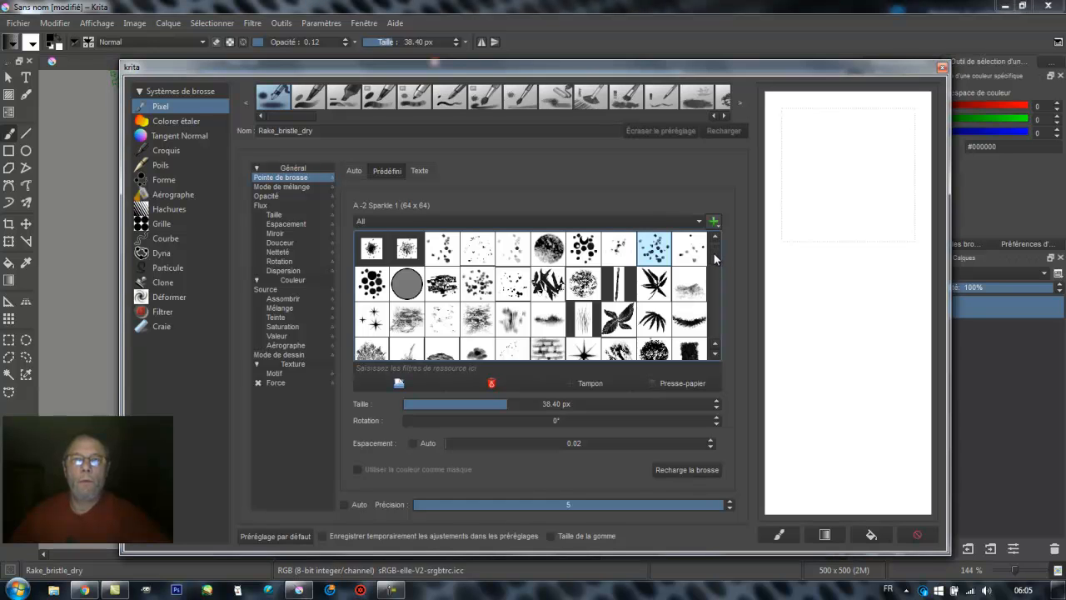
Delete the Real Smoke (1250 pixels)_10 tip and choose Real Smoke (1250 pixels)_100 as the predefined brush tip.
{"action": "scroll", "coordinate": [714, 253], "scroll_direction": "down", "scroll_amount": 5}
{"action": "left_click_drag", "start_coordinate": [714, 263], "coordinate": [713, 301]}
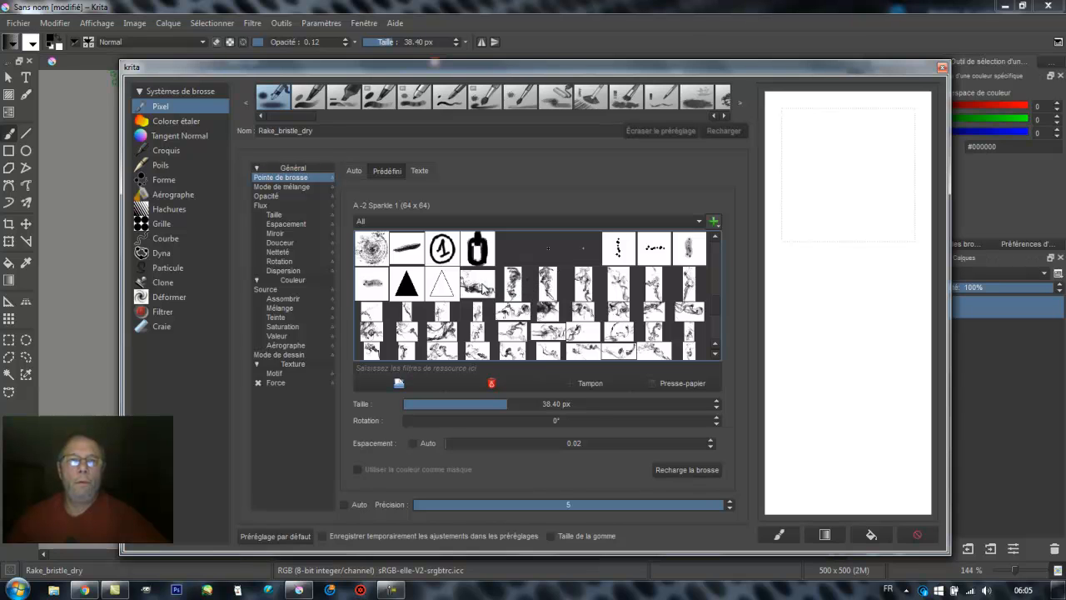
{"action": "left_click", "coordinate": [441, 283]}
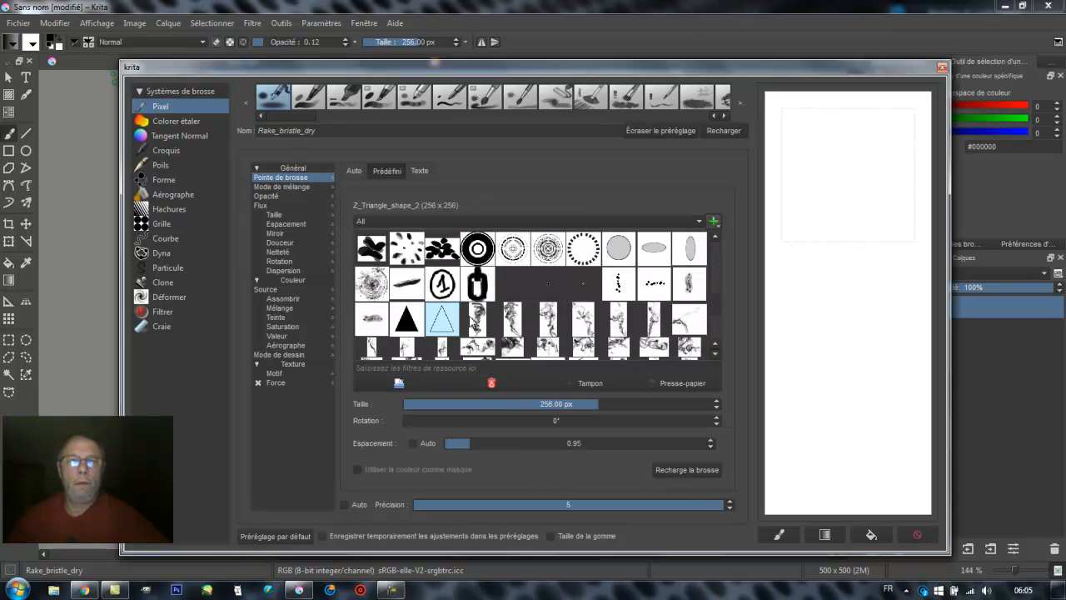
{"action": "left_click", "coordinate": [477, 320]}
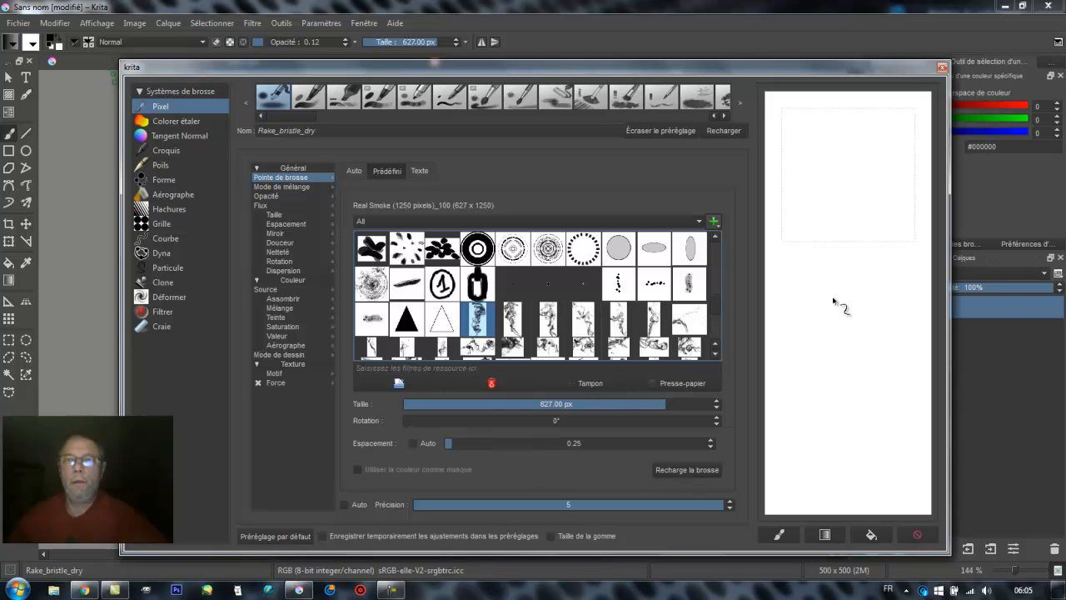
Stamp the smoke tip on the scratchpad at 283.85 px, then repeatedly at 172.59 px on a cleared scratchpad.
{"action": "left_click", "coordinate": [604, 404]}
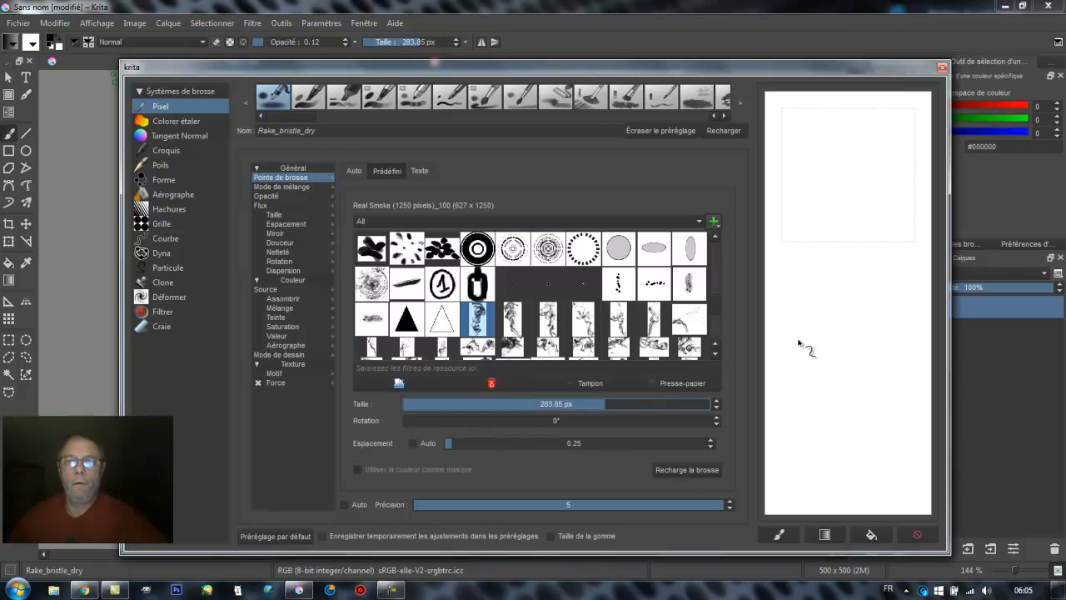
{"action": "left_click", "coordinate": [846, 330]}
{"action": "left_click", "coordinate": [575, 405]}
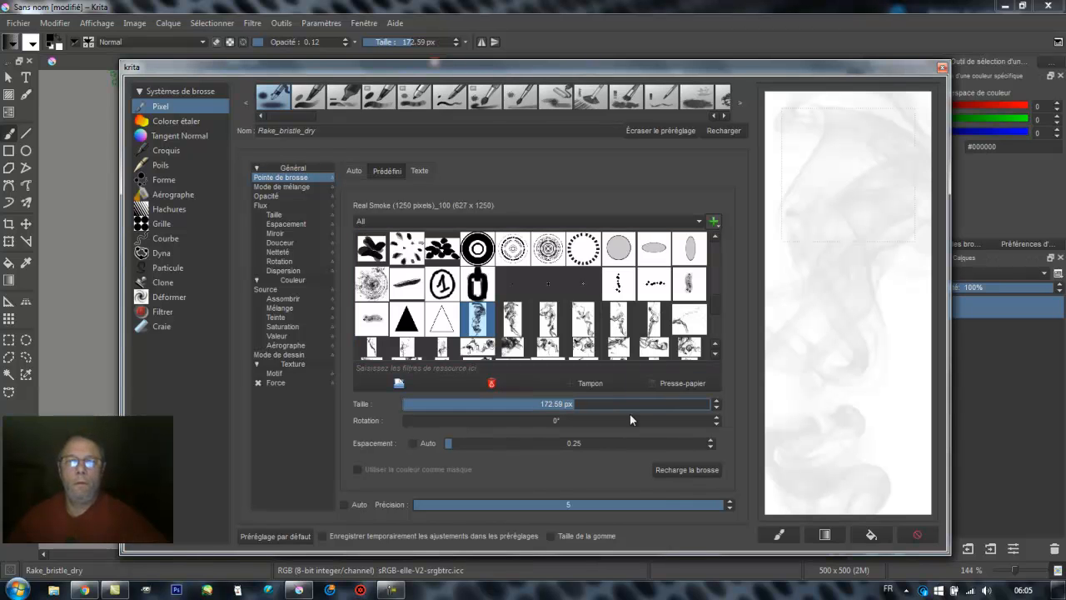
{"action": "left_click", "coordinate": [917, 534]}
{"action": "left_click", "coordinate": [856, 340]}
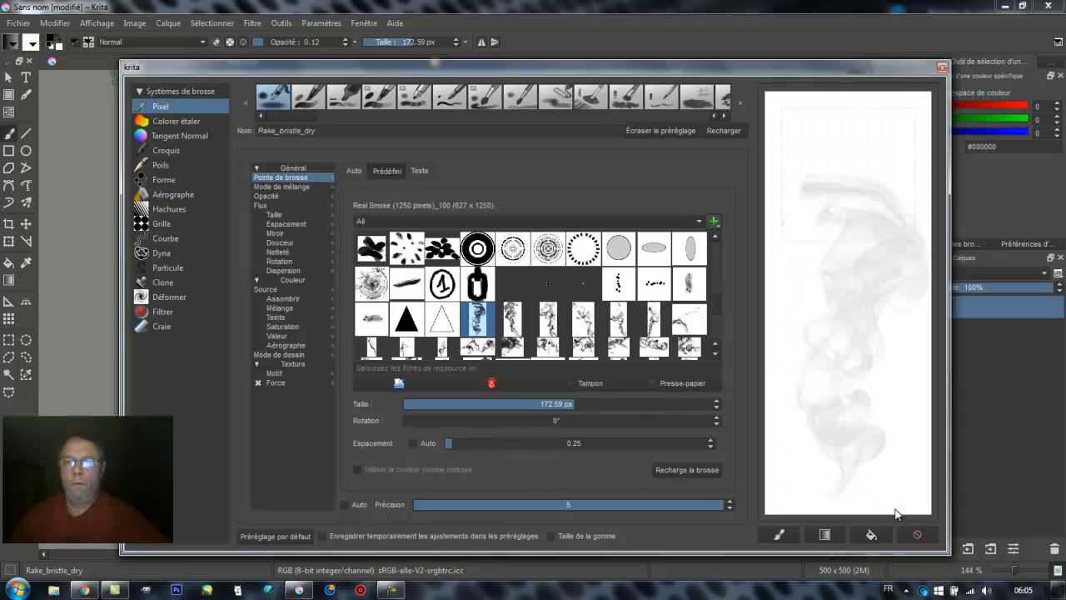
{"action": "left_click", "coordinate": [854, 326]}
{"action": "left_click", "coordinate": [854, 326]}
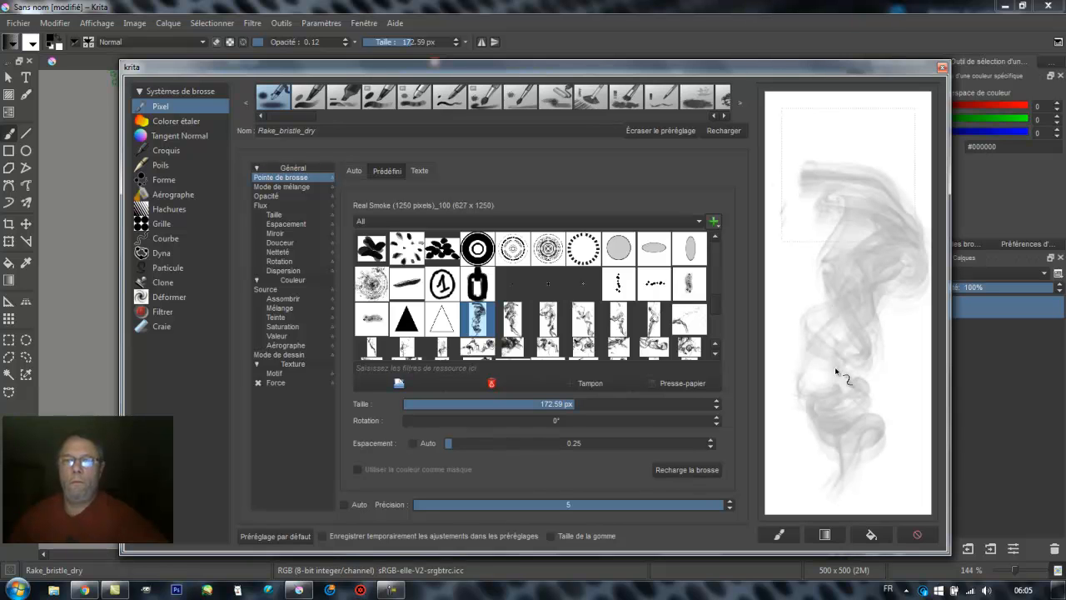
Clear the scratchpad, set the smoke tip's size to 107.83 px, test it on the scratchpad and clear that again.
{"action": "left_click", "coordinate": [916, 537]}
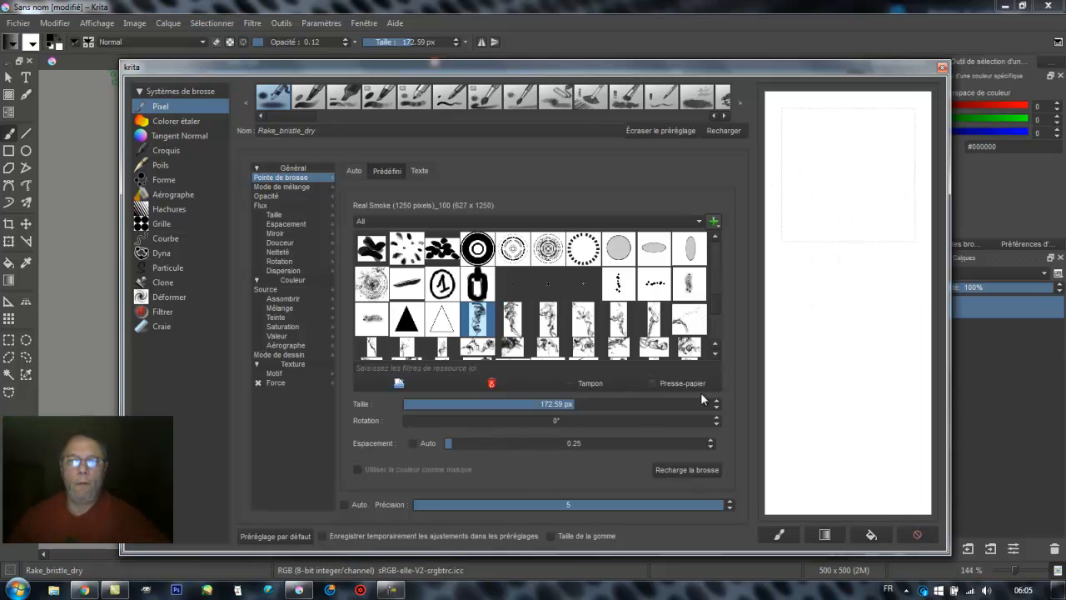
{"action": "left_click", "coordinate": [548, 403]}
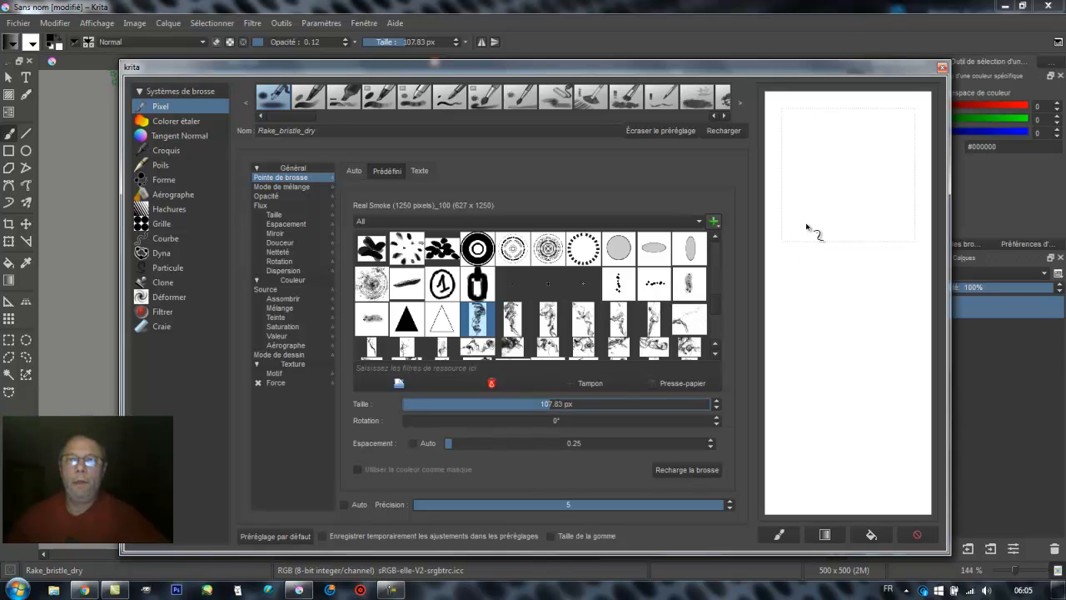
{"action": "left_click", "coordinate": [842, 175]}
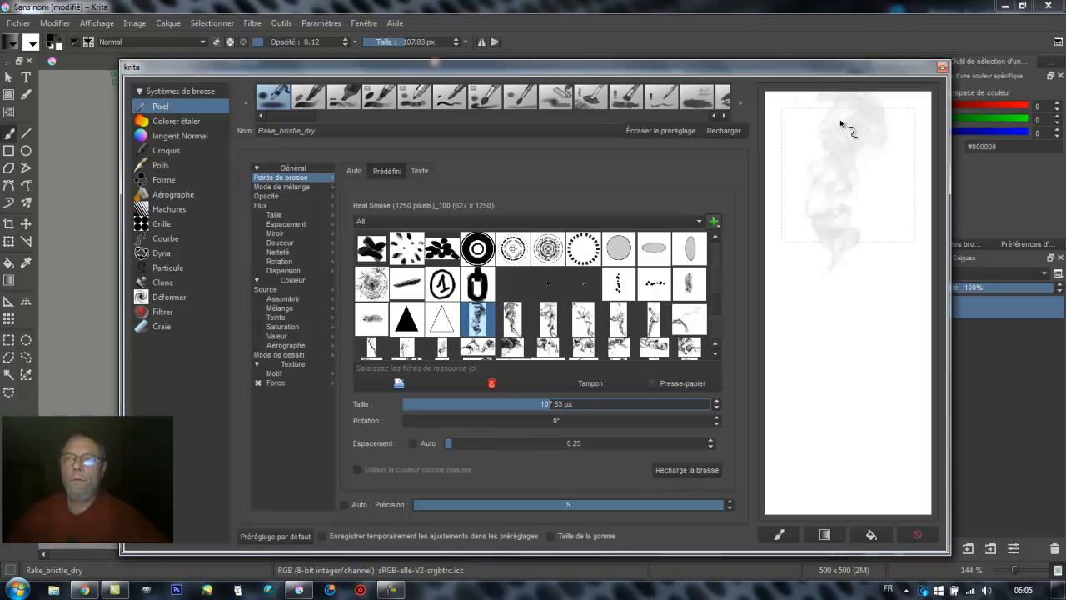
{"action": "left_click", "coordinate": [918, 534]}
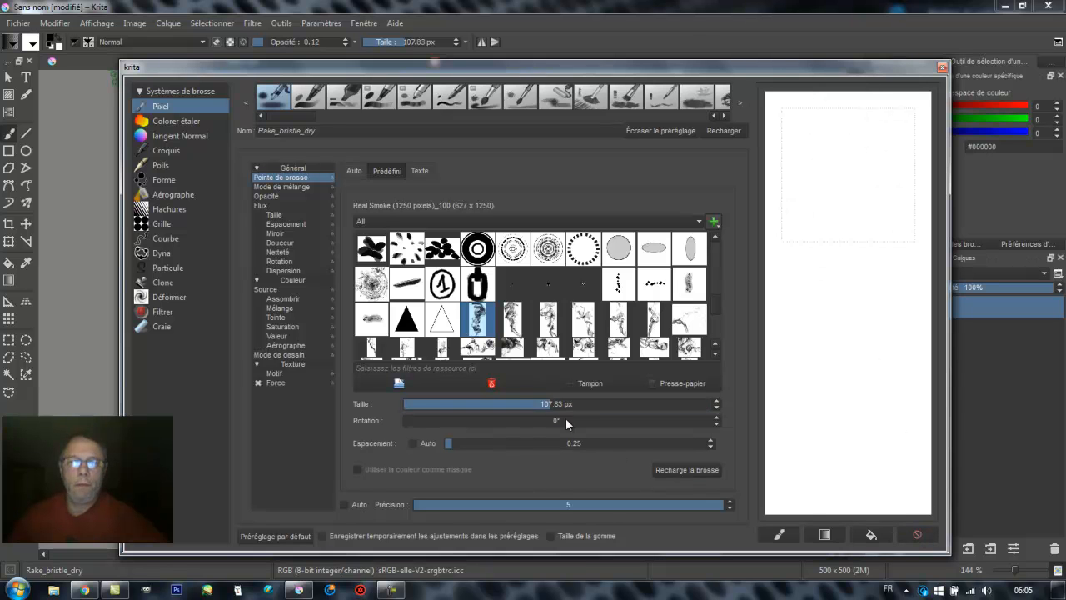
Test the smoke tip on the scratchpad at 79.57 px and at 69.16 px, clearing the scratchpad after each test.
{"action": "left_click", "coordinate": [535, 403]}
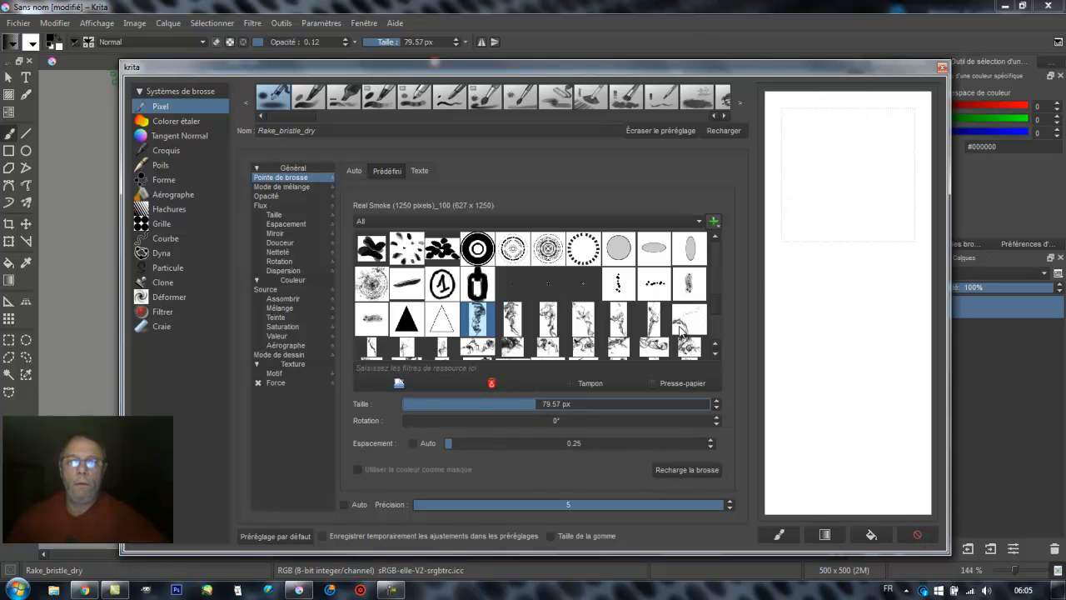
{"action": "left_click", "coordinate": [841, 174]}
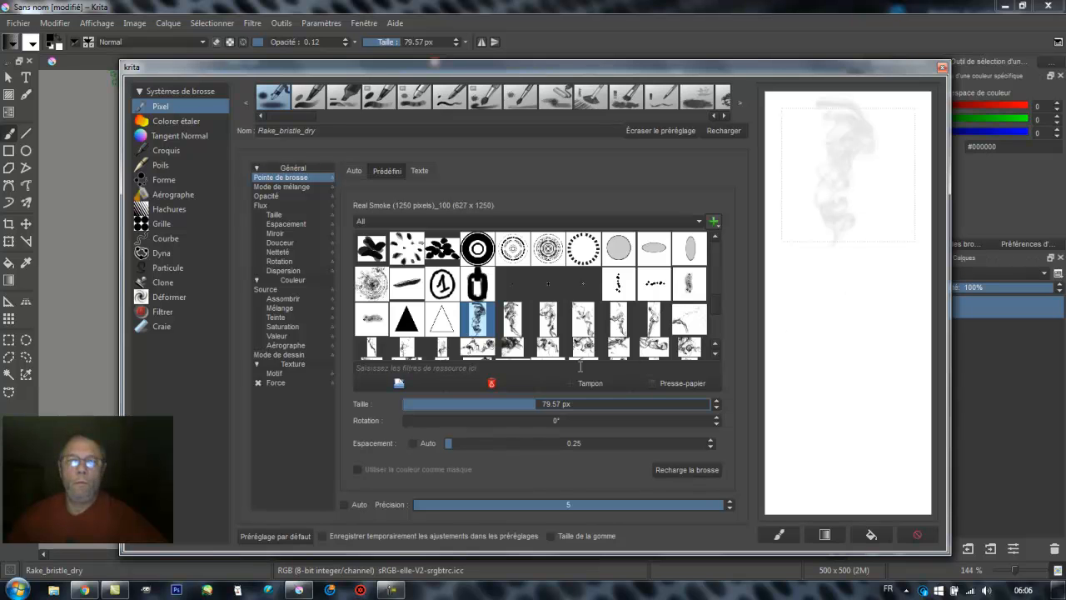
{"action": "left_click", "coordinate": [917, 535]}
{"action": "left_click", "coordinate": [844, 169]}
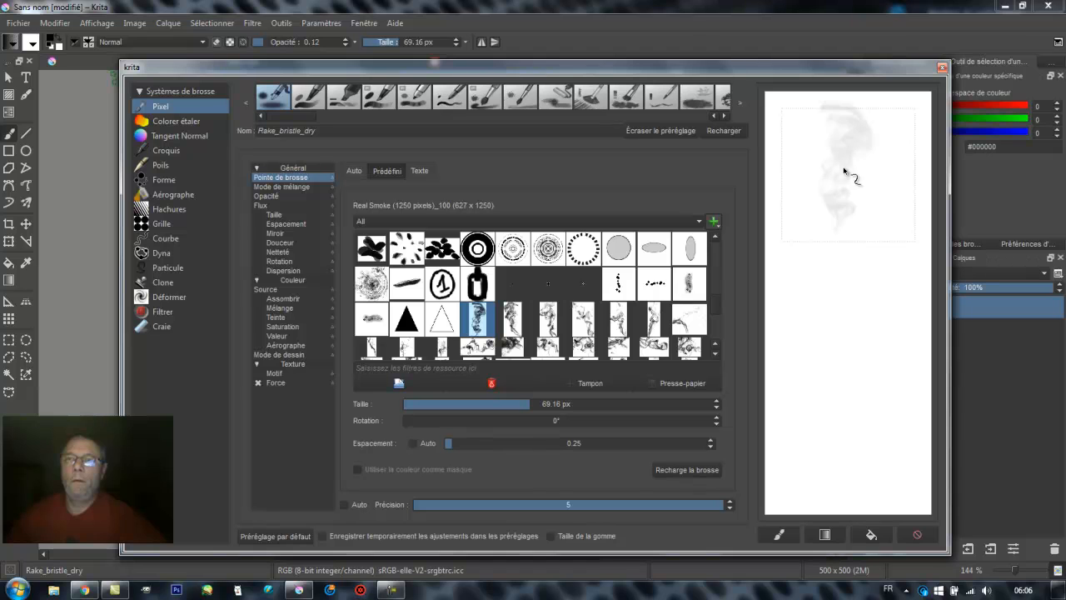
{"action": "left_click", "coordinate": [917, 535]}
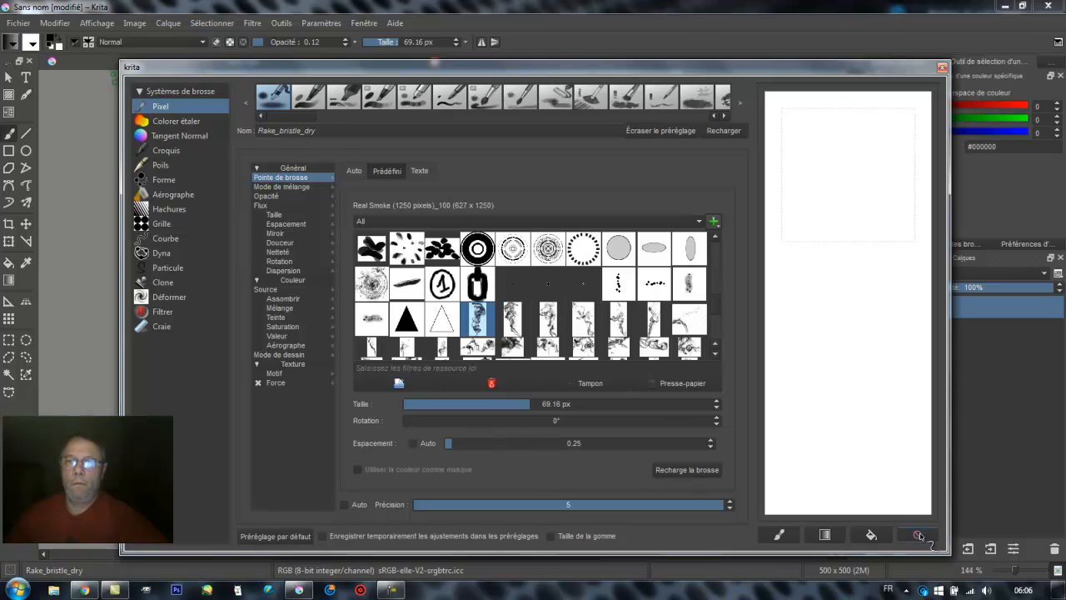
Stamp the 69.16 px smoke tip repeatedly on one spot in the scratchpad's preview frame to build up a dark plume.
{"action": "left_click", "coordinate": [841, 187]}
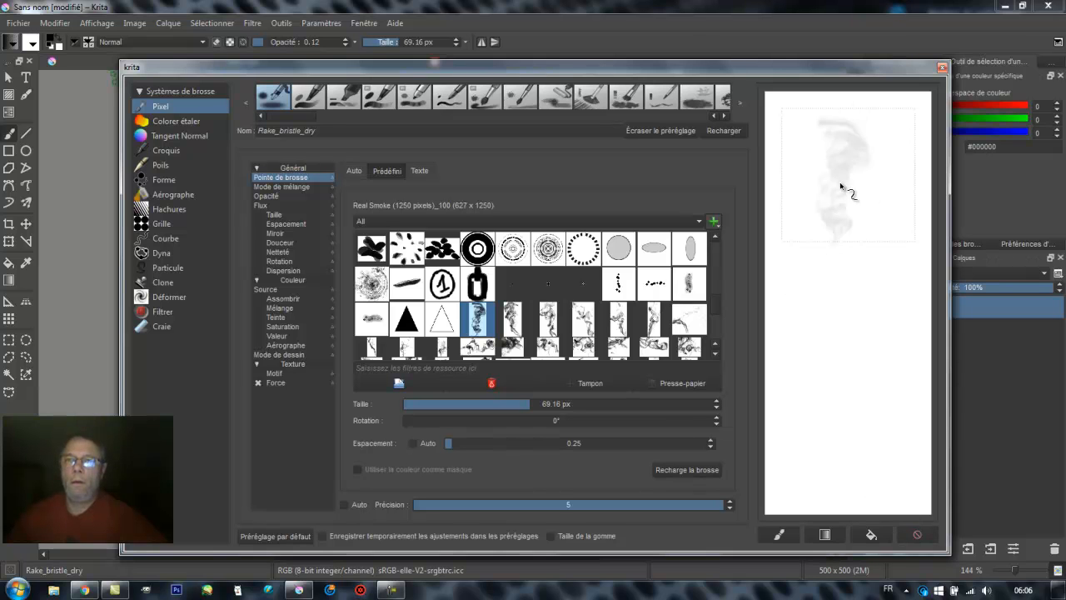
{"action": "left_click", "coordinate": [841, 187]}
{"action": "left_click", "coordinate": [841, 187]}
{"action": "left_click", "coordinate": [841, 186]}
{"action": "left_click", "coordinate": [841, 187]}
{"action": "left_click", "coordinate": [841, 187]}
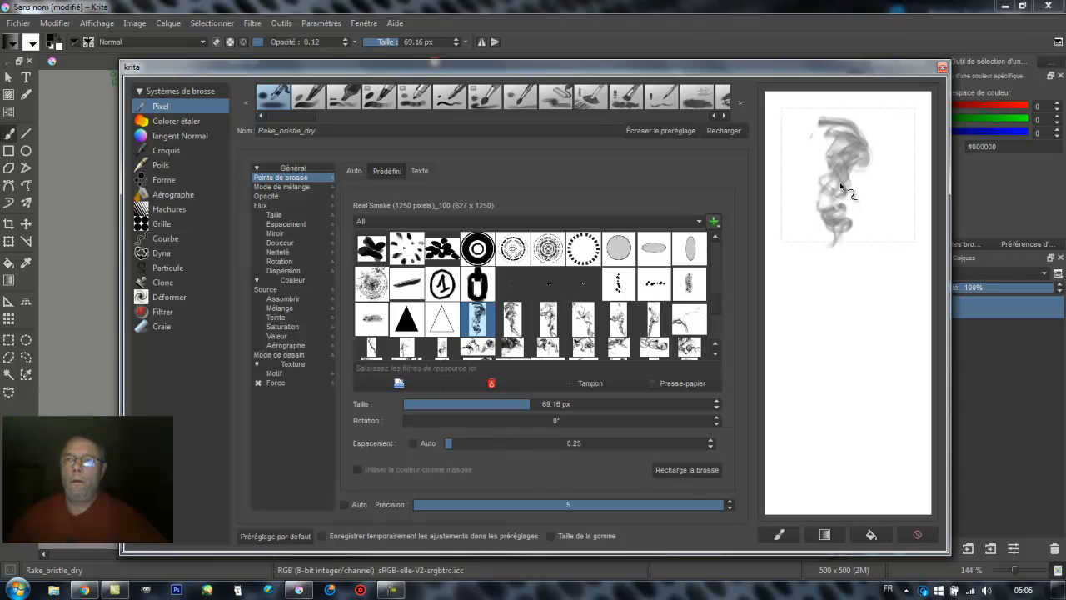
{"action": "left_click", "coordinate": [841, 187]}
{"action": "left_click", "coordinate": [841, 186]}
{"action": "left_click", "coordinate": [842, 187]}
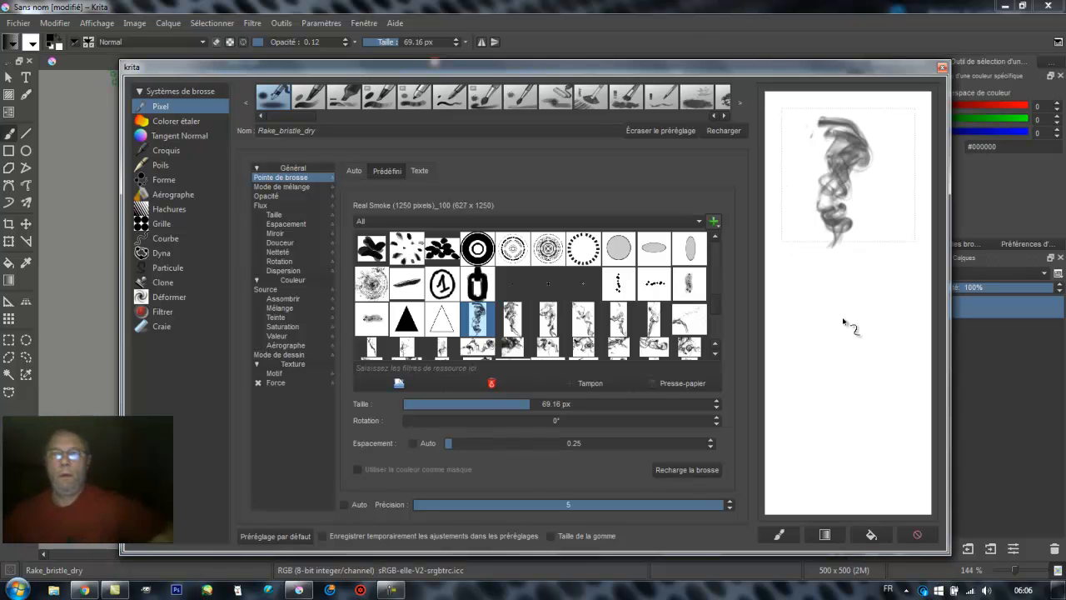
Rename the brush as smoke_1 and save it as a new preset.
{"action": "left_click_drag", "start_coordinate": [326, 130], "coordinate": [265, 131]}
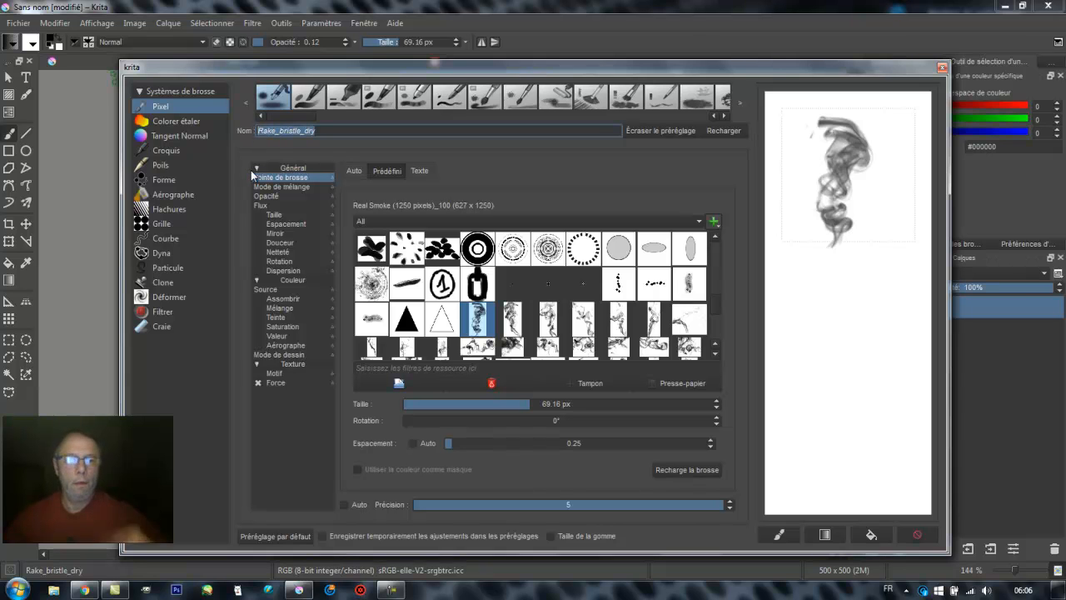
{"action": "type", "text": "amo"}
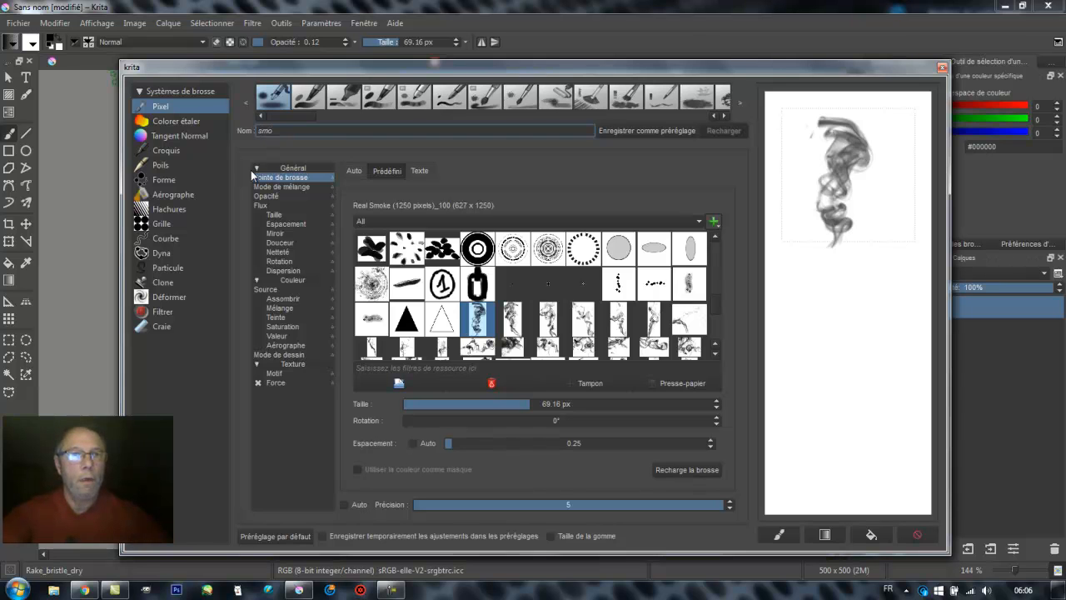
{"action": "type", "text": "ke"}
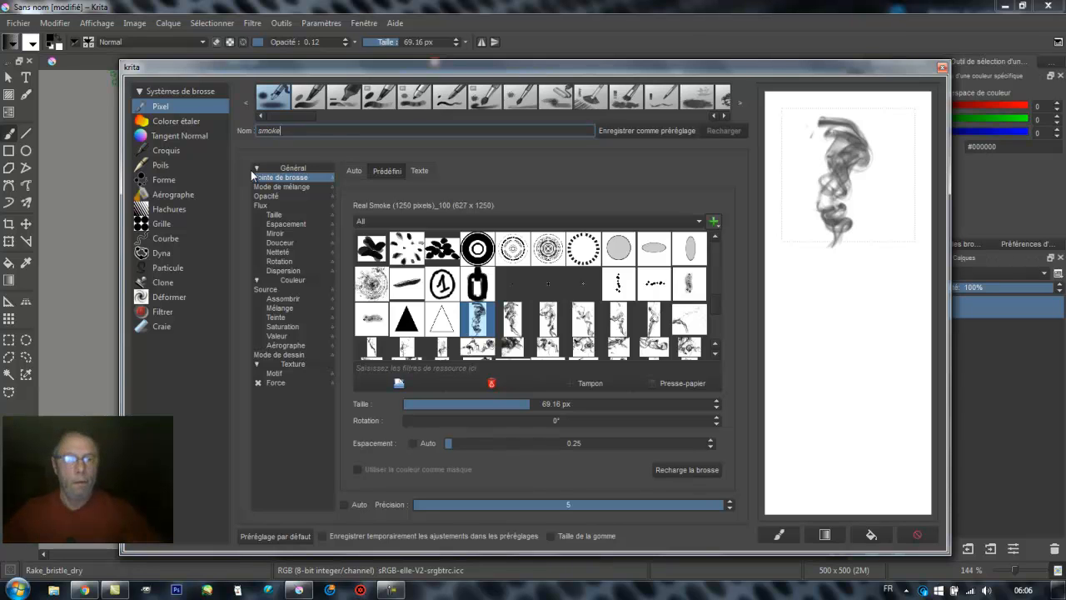
{"action": "type", "text": "_f"}
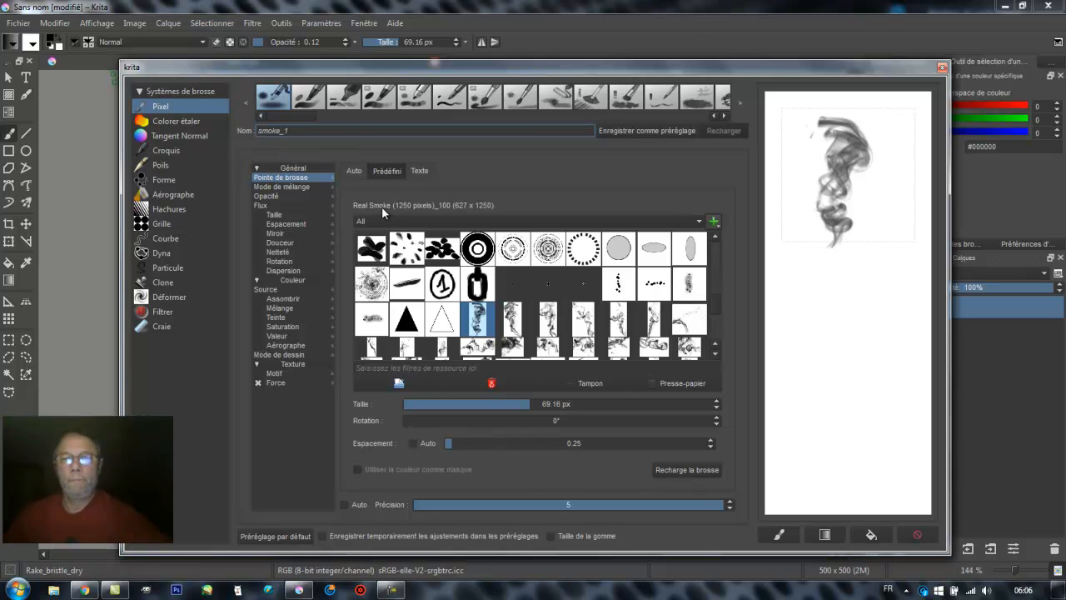
{"action": "left_click", "coordinate": [651, 132]}
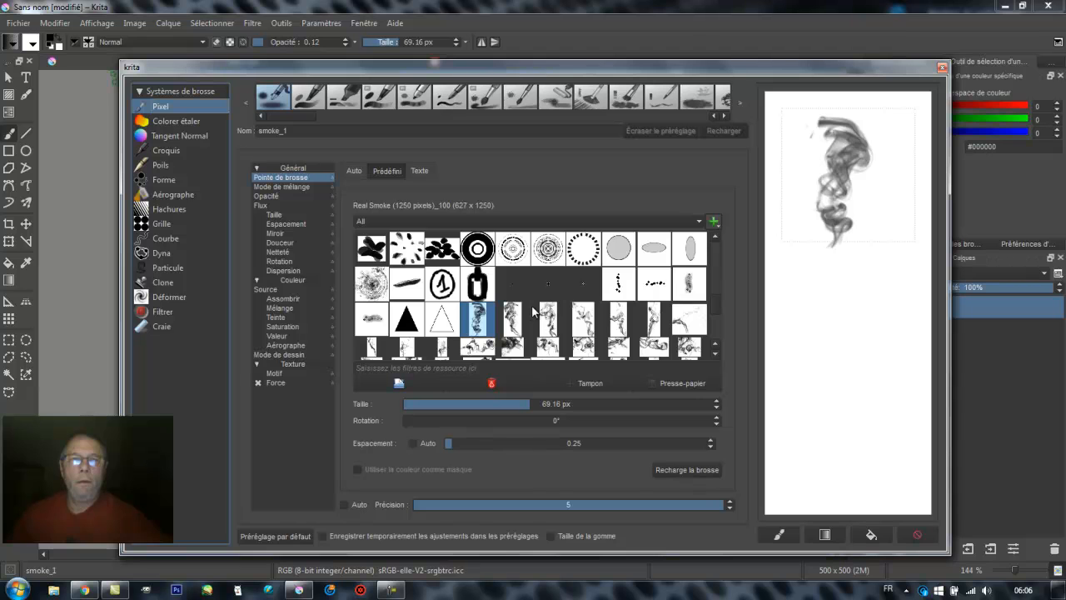
Choose the Real Smoke (1250 pixels)_104 tip, clear the scratchpad and test the tip at 123.36 px.
{"action": "left_click", "coordinate": [620, 329]}
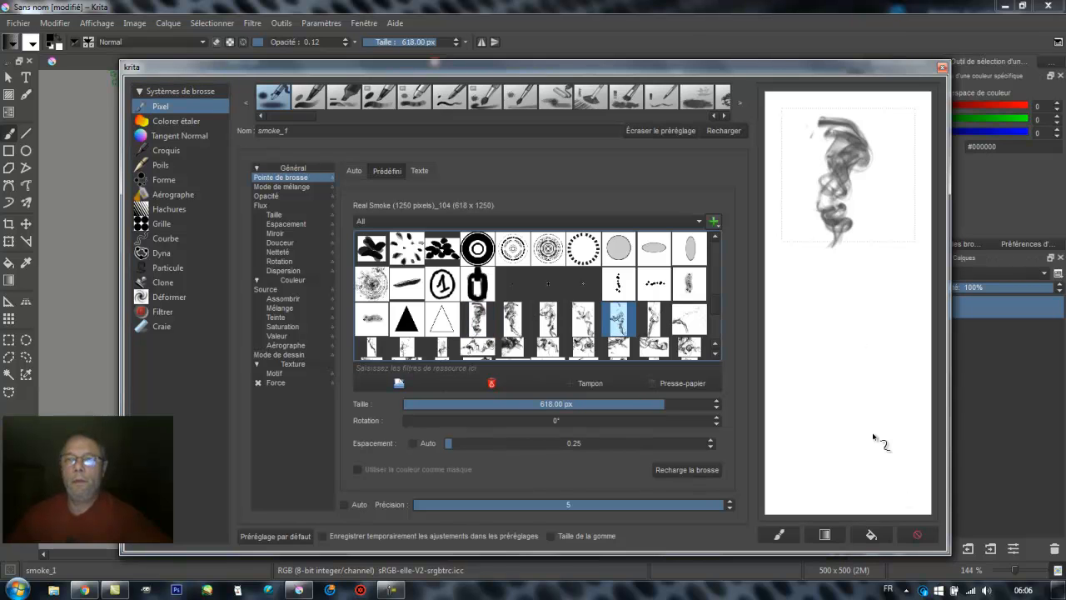
{"action": "left_click", "coordinate": [917, 537]}
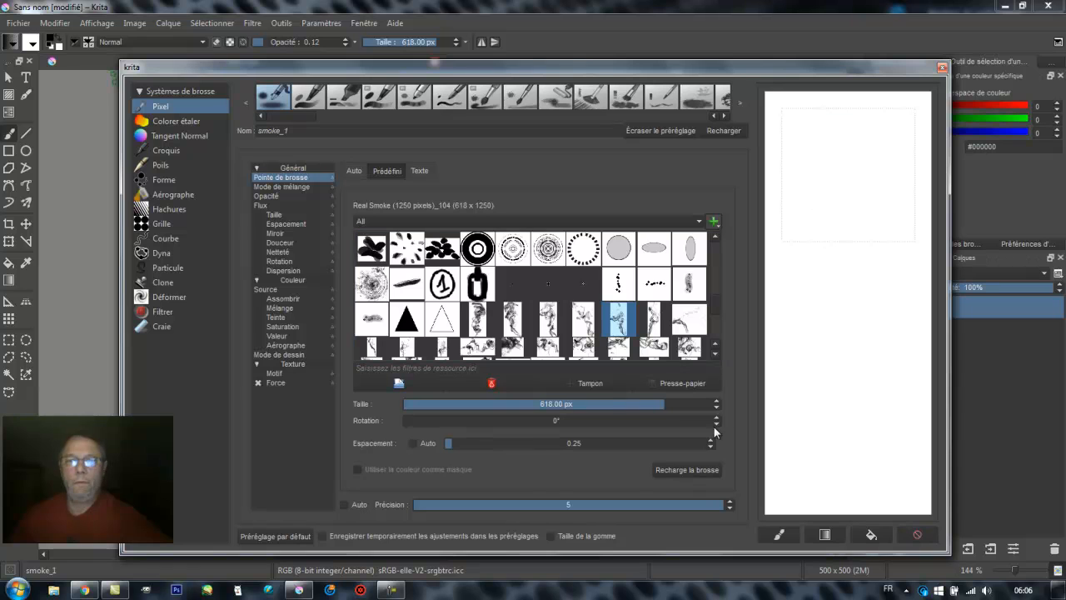
{"action": "left_click", "coordinate": [556, 408]}
{"action": "left_click", "coordinate": [851, 211]}
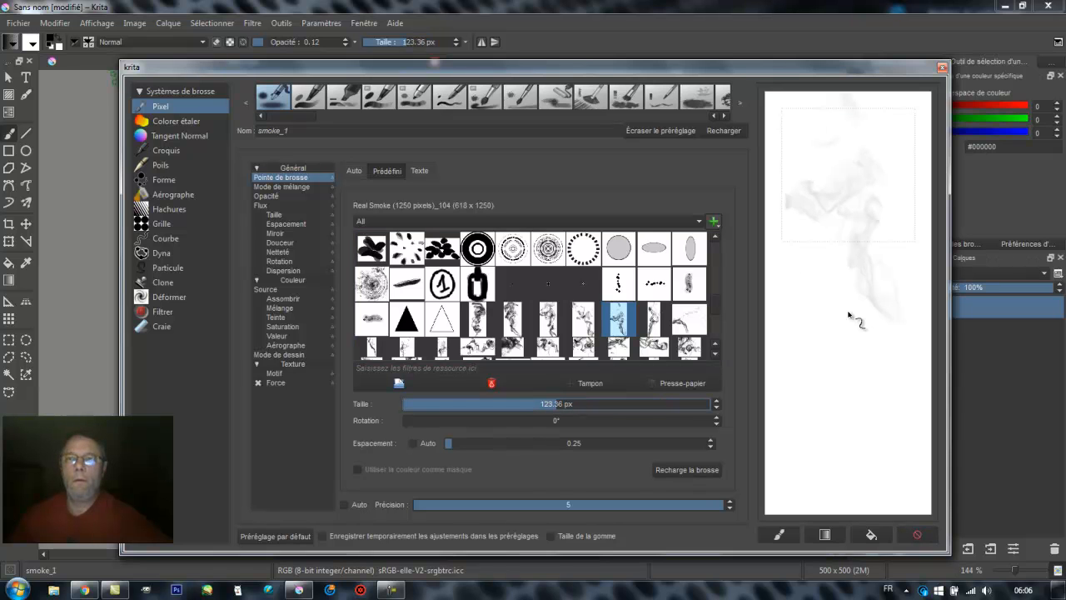
Test the smoke tip on the scratchpad at 89.67 px and at 63.79 px, leaving the scratchpad cleared.
{"action": "left_click_drag", "start_coordinate": [542, 408], "coordinate": [543, 407]}
{"action": "left_click", "coordinate": [847, 196]}
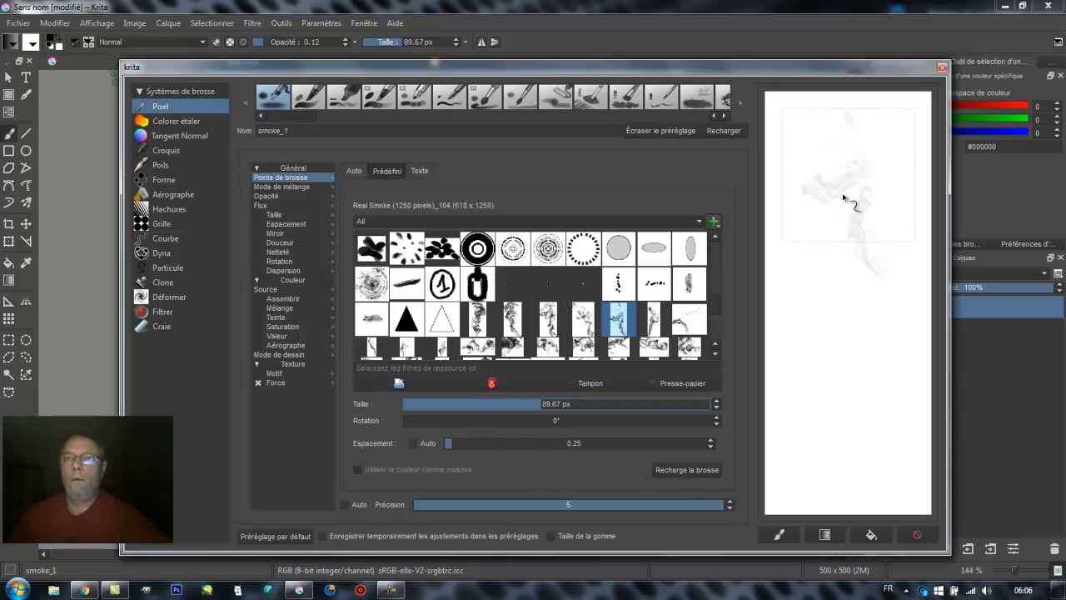
{"action": "left_click", "coordinate": [526, 403]}
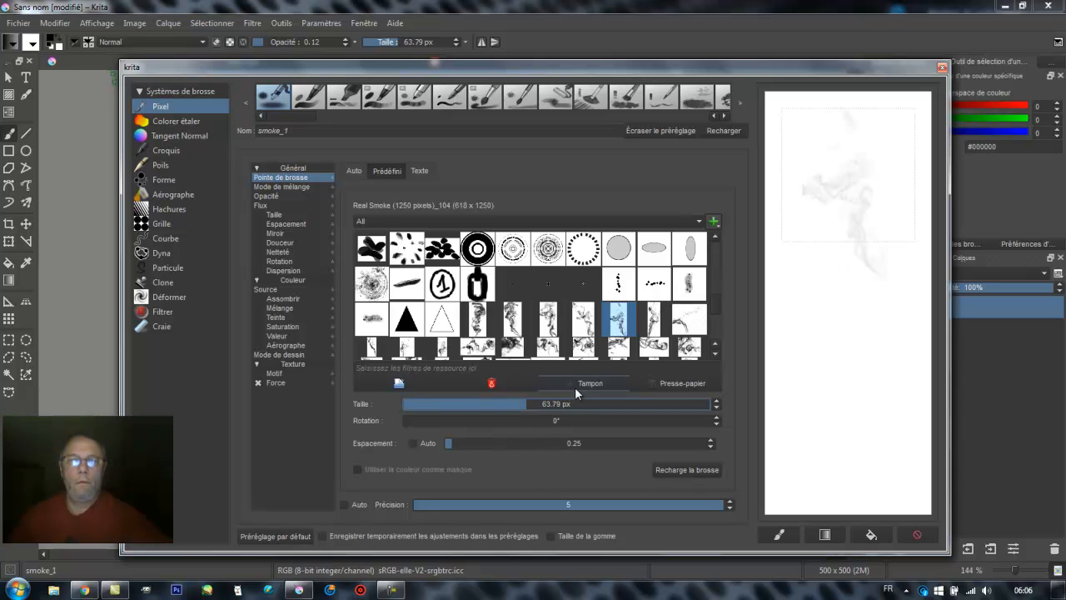
{"action": "left_click", "coordinate": [922, 540]}
{"action": "left_click", "coordinate": [849, 194]}
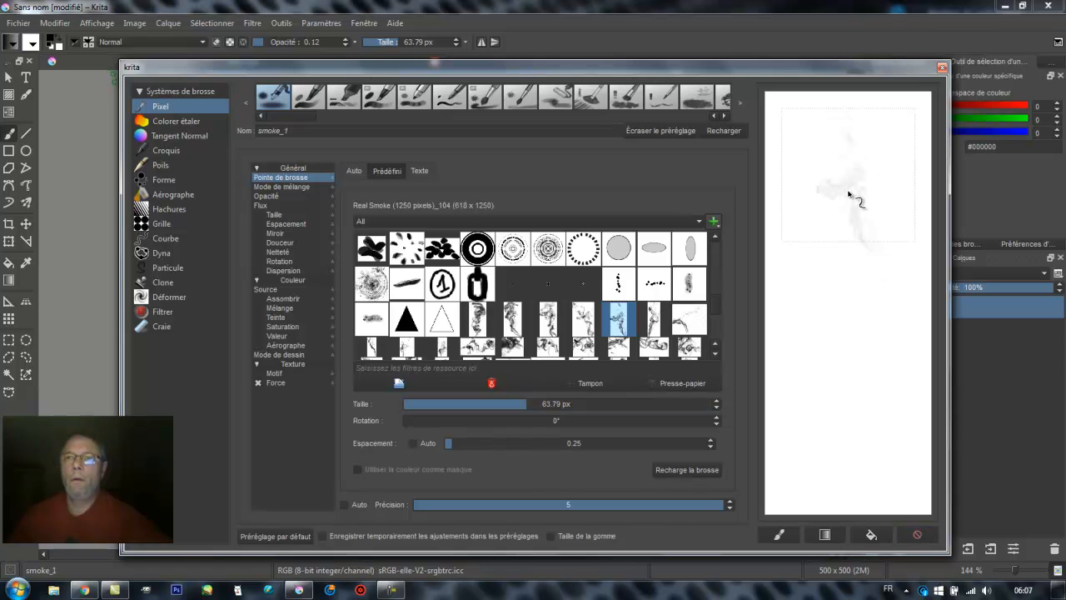
{"action": "left_click", "coordinate": [917, 534]}
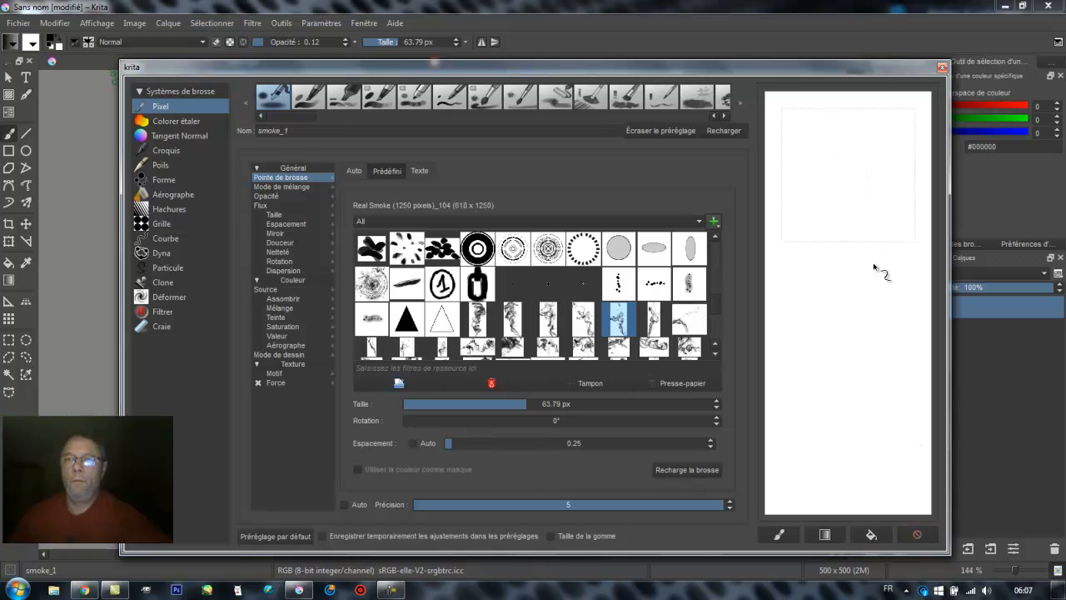
Stamp the 63.79 px smoke tip repeatedly on one spot in the preview frame to darken the plume.
{"action": "left_click", "coordinate": [849, 180]}
{"action": "left_click", "coordinate": [849, 180]}
{"action": "left_click", "coordinate": [849, 180]}
{"action": "left_click", "coordinate": [848, 178]}
{"action": "left_click", "coordinate": [848, 178]}
{"action": "left_click", "coordinate": [847, 177]}
{"action": "left_click", "coordinate": [848, 178]}
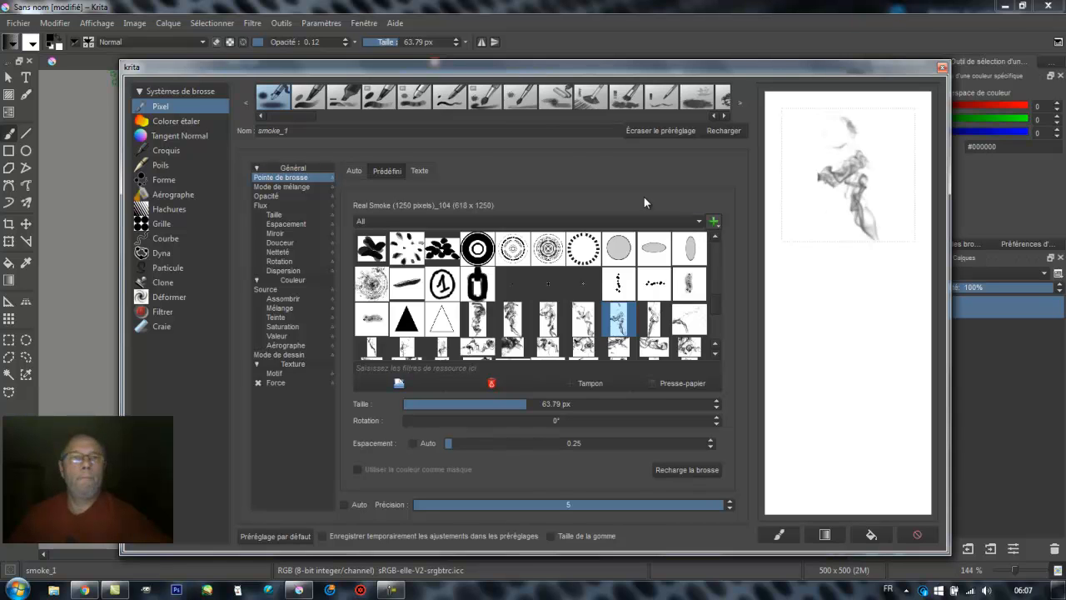
Rename the brush as smoke_2 and save it as a new preset.
{"action": "left_click", "coordinate": [306, 129]}
{"action": "key", "text": "BackSpace"}
{"action": "type", "text": "2"}
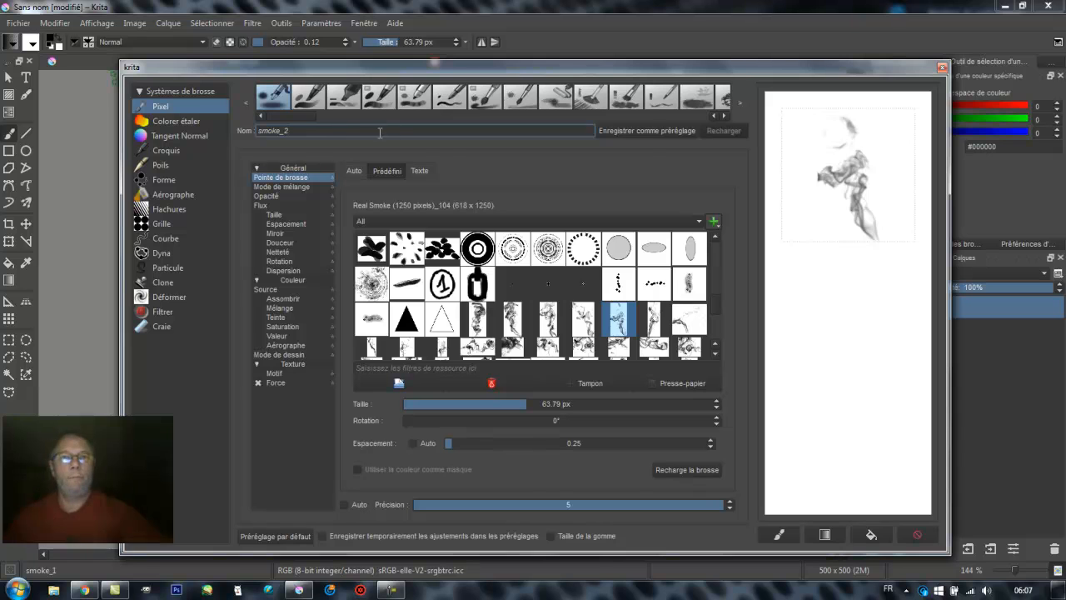
{"action": "left_click", "coordinate": [651, 131]}
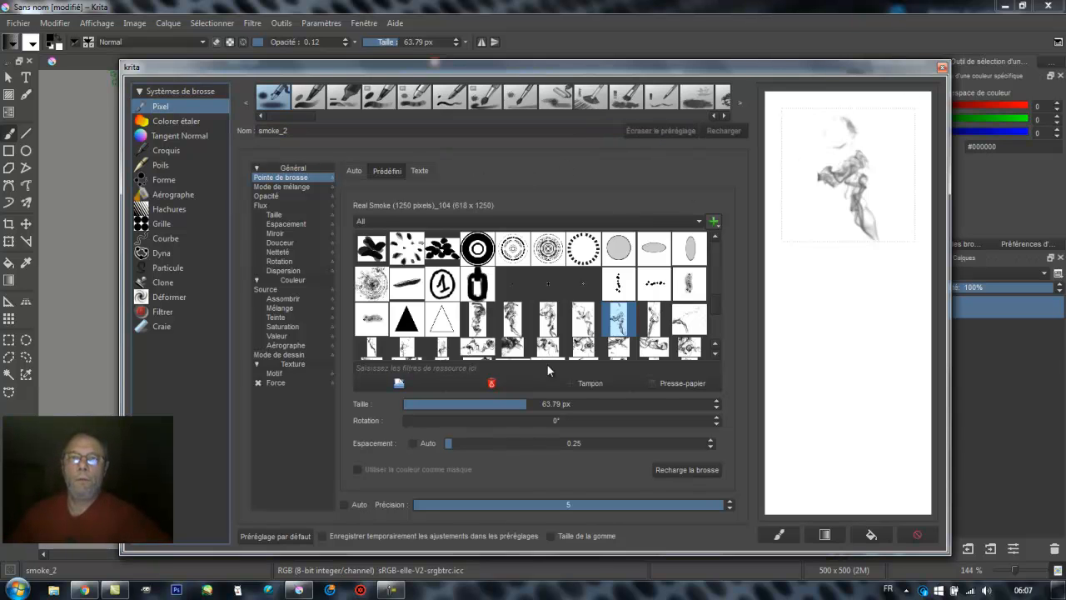
Leave the brush editor and replace the painted layer Calque 4 with a new empty paint layer.
{"action": "left_click", "coordinate": [942, 68]}
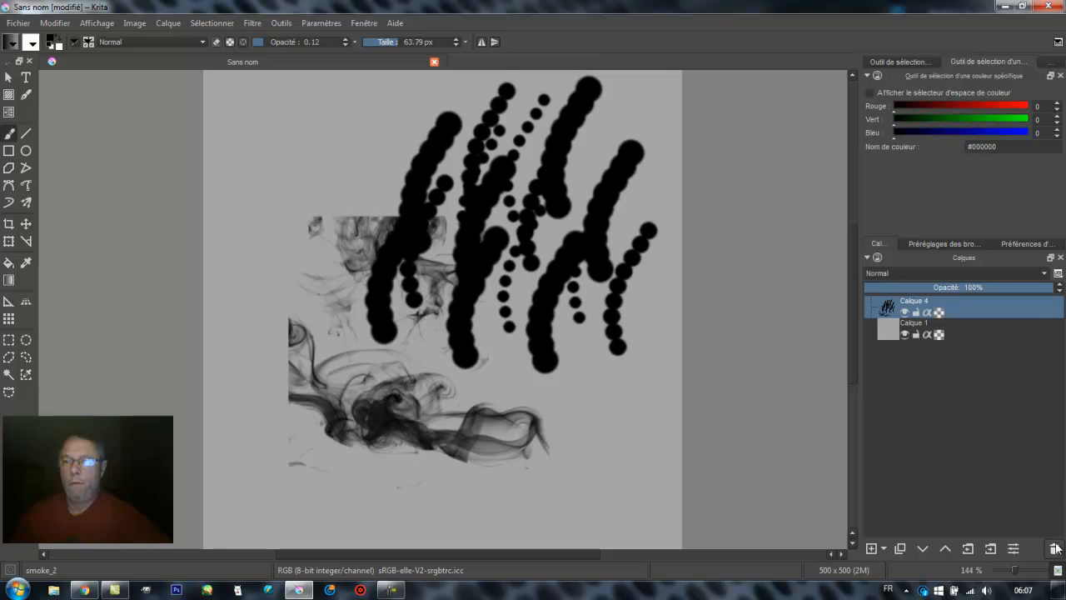
{"action": "left_click", "coordinate": [1055, 548]}
{"action": "left_click", "coordinate": [871, 549]}
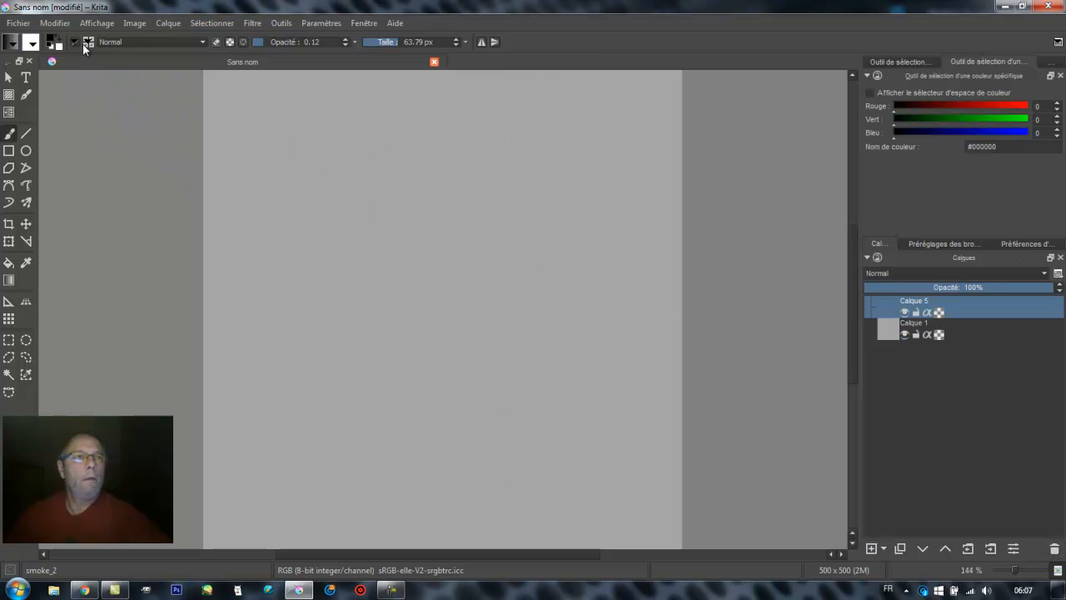
Compare the smoke_1 and smoke_2 presets, choose smoke_1 and stamp it twice near the canvas's upper centre.
{"action": "left_click", "coordinate": [88, 42]}
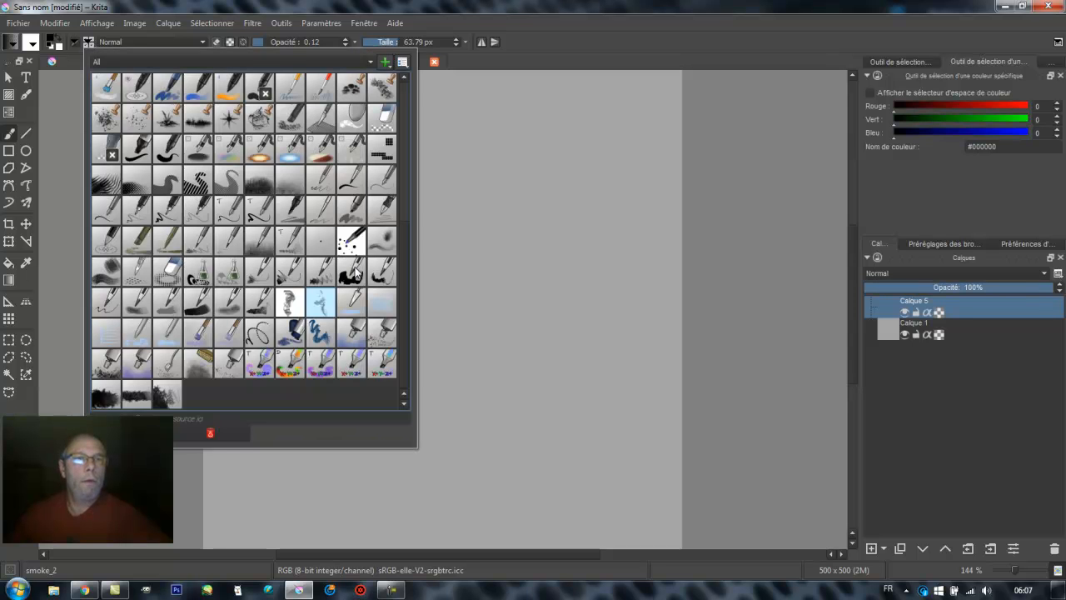
{"action": "left_click", "coordinate": [291, 309]}
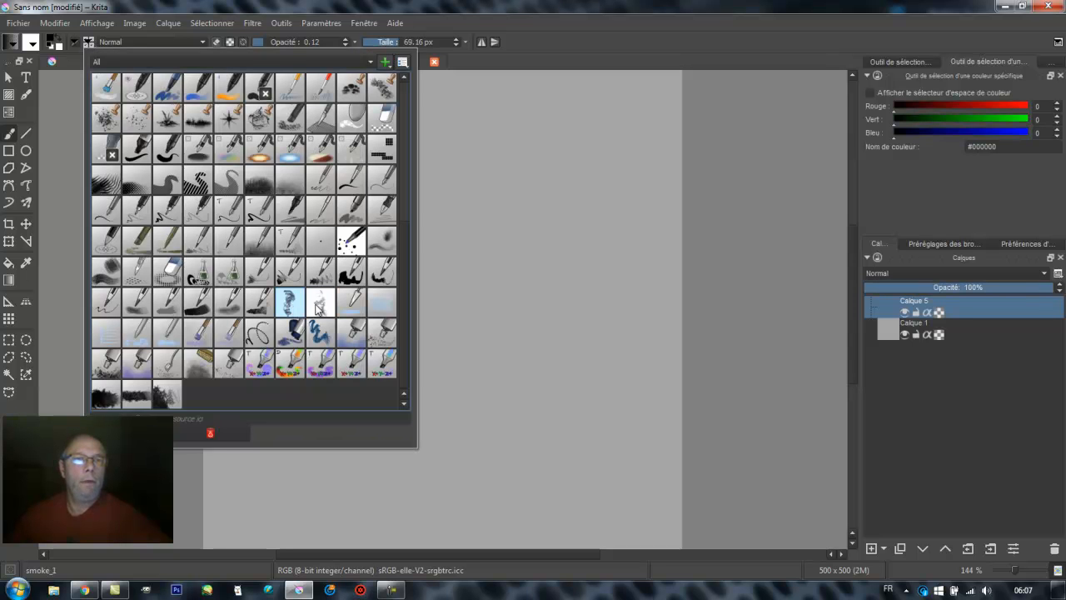
{"action": "left_click", "coordinate": [318, 306]}
{"action": "left_click", "coordinate": [292, 310]}
{"action": "left_click", "coordinate": [309, 309]}
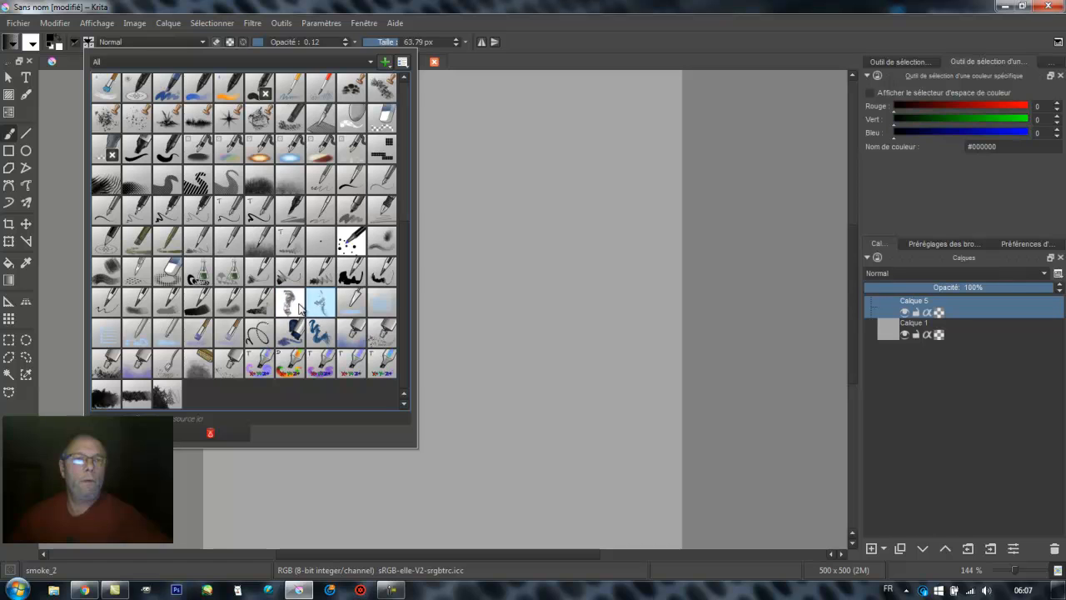
{"action": "left_click", "coordinate": [294, 309]}
{"action": "left_click", "coordinate": [483, 260]}
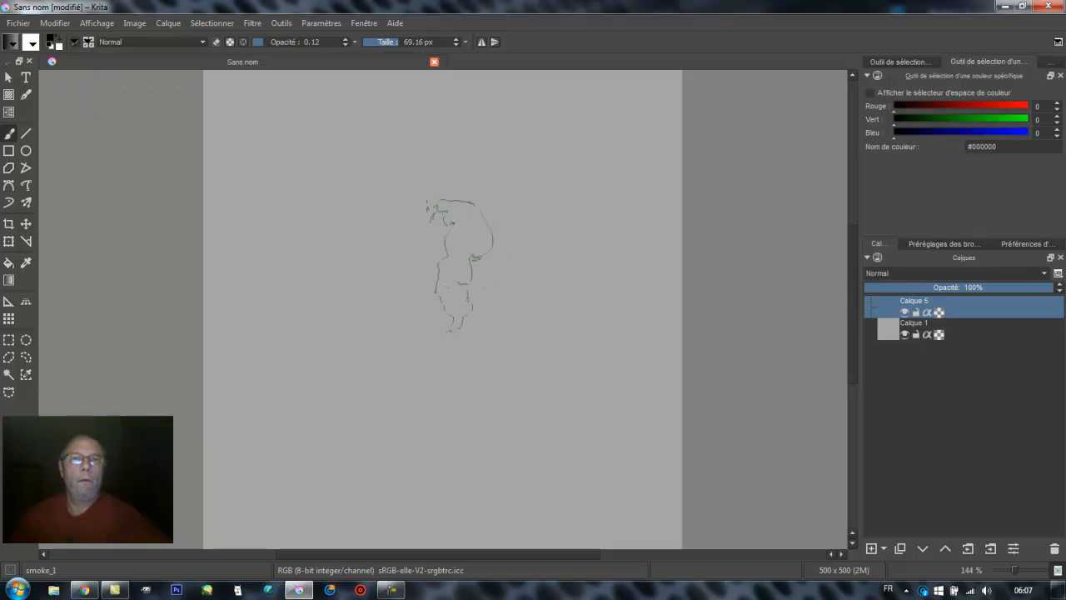
{"action": "left_click", "coordinate": [393, 257]}
{"action": "left_click", "coordinate": [393, 256]}
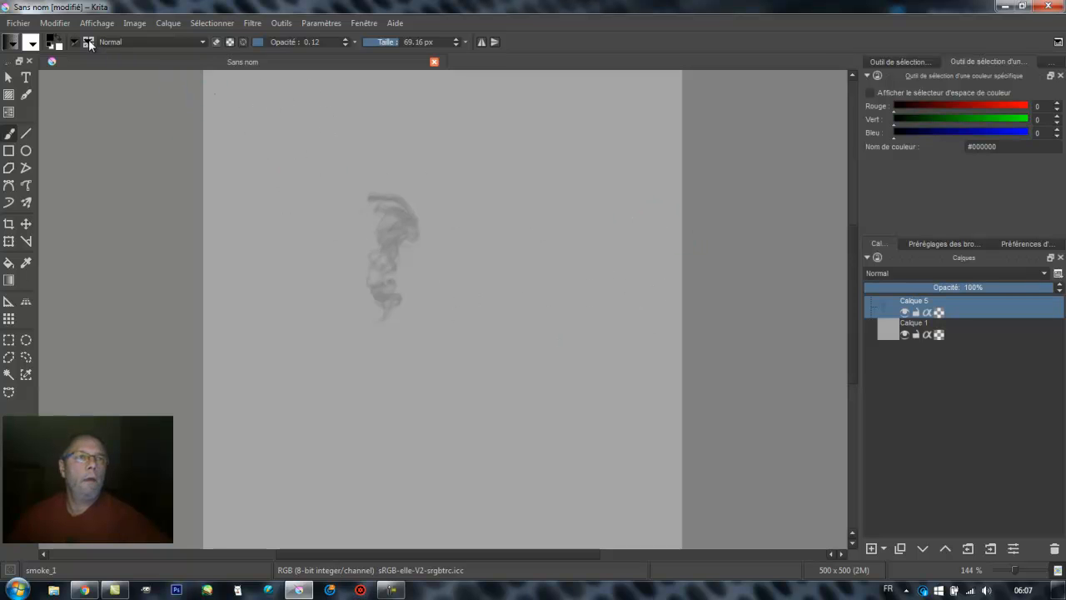
Choose the smoke_2 preset, set its size to 113.64 px and stamp it beside the first smoke plume.
{"action": "left_click", "coordinate": [90, 41]}
{"action": "left_click", "coordinate": [319, 306]}
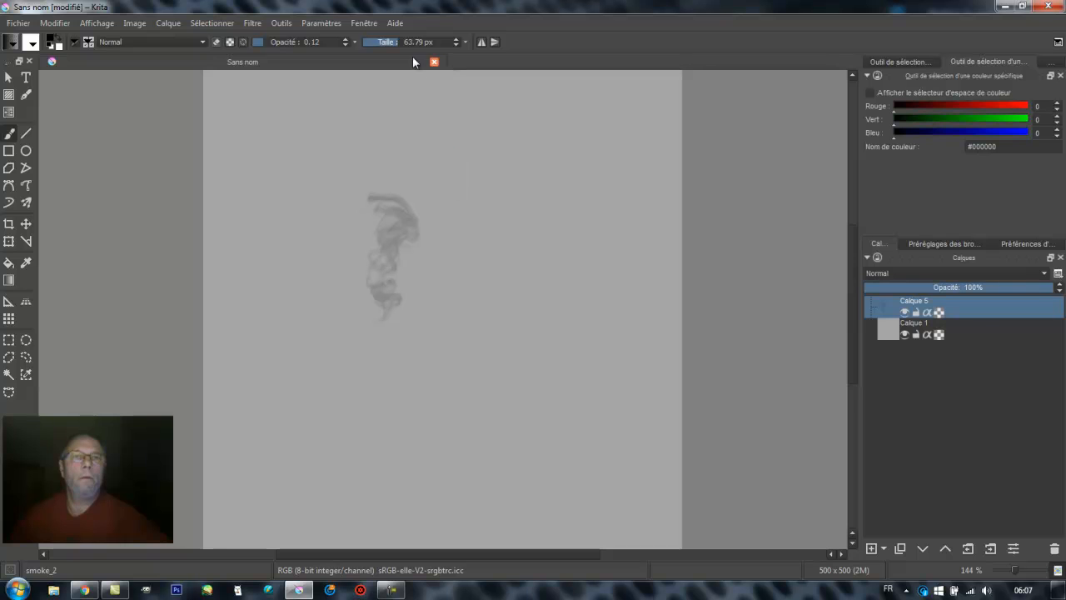
{"action": "left_click", "coordinate": [405, 41]}
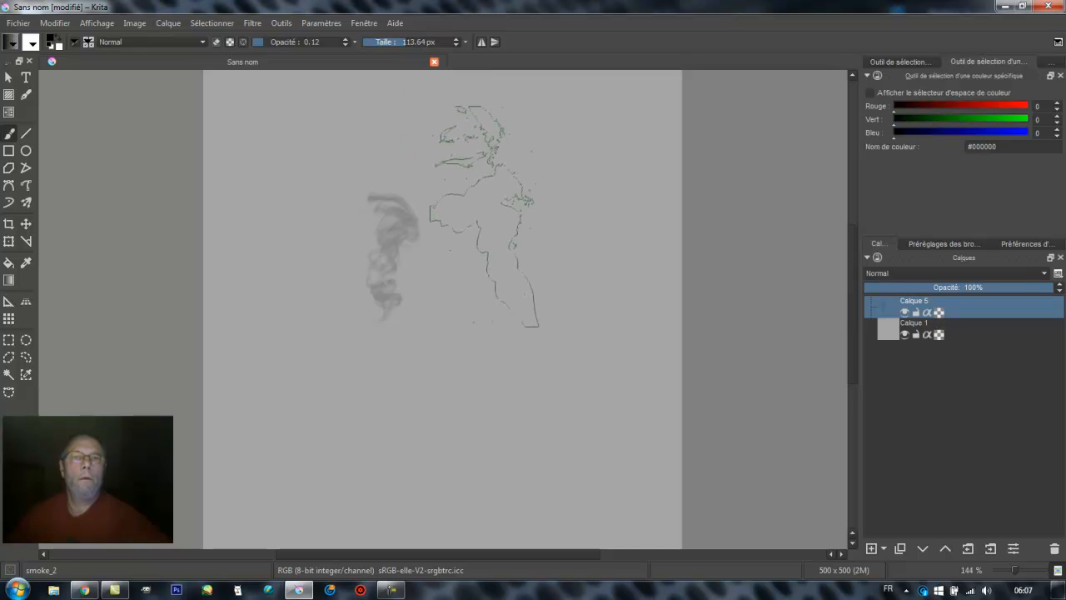
{"action": "left_click_drag", "start_coordinate": [489, 218], "coordinate": [497, 223]}
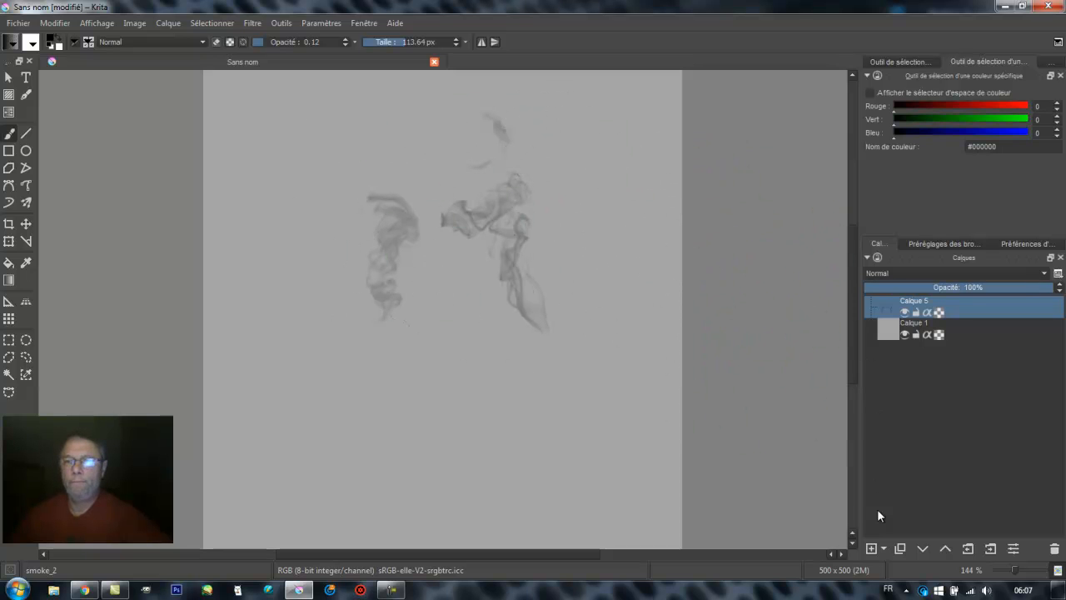
Replace the test layer Calque 5 with a new empty paint layer and switch the foreground colour to white.
{"action": "left_click", "coordinate": [1053, 549]}
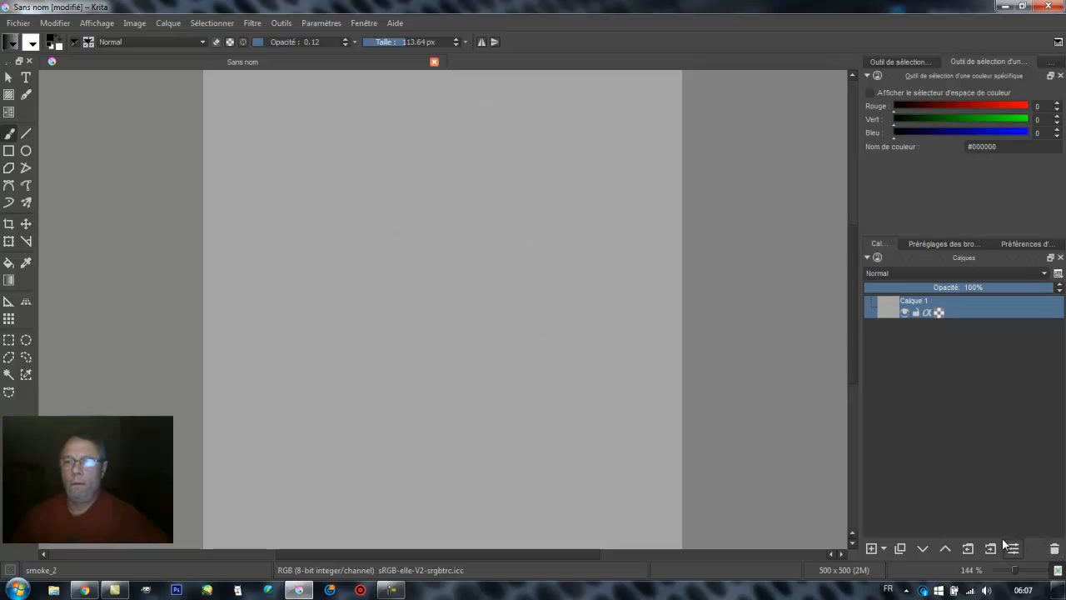
{"action": "left_click", "coordinate": [871, 548]}
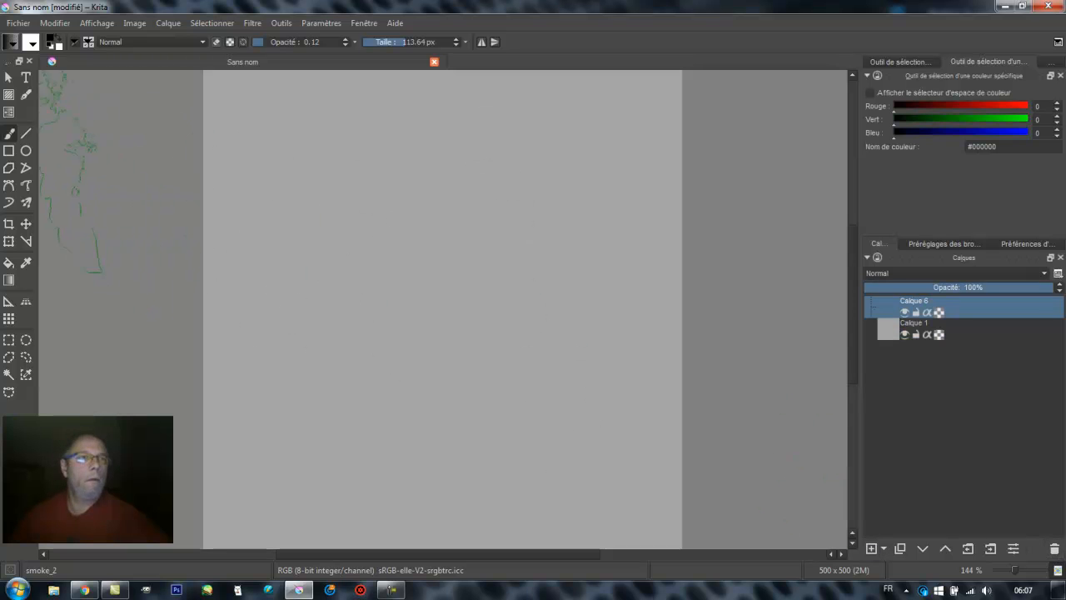
{"action": "left_click", "coordinate": [57, 46]}
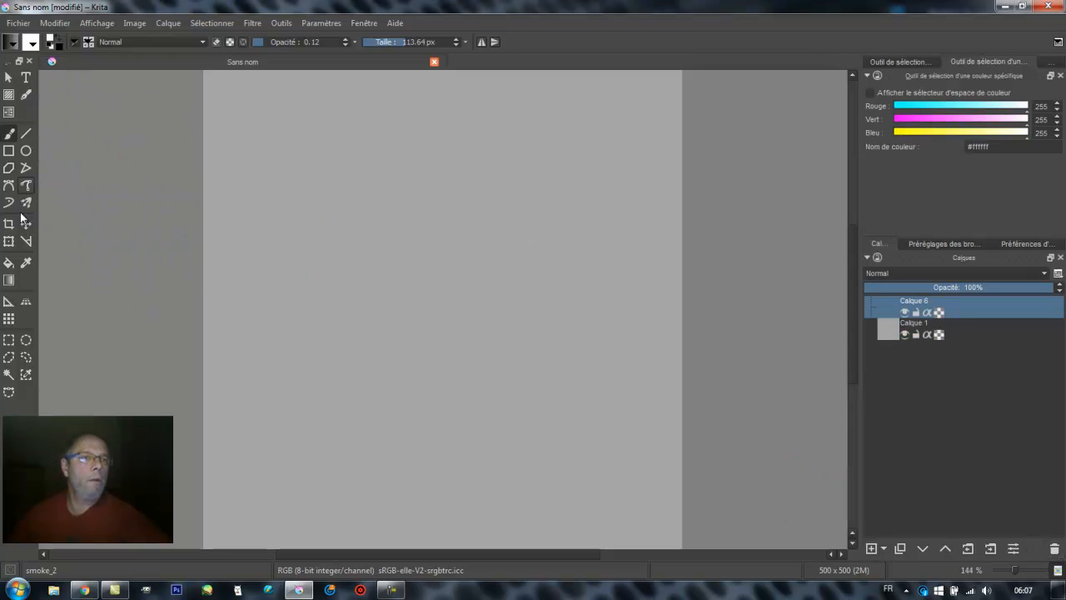
Fill the empty layer Calque 6 with white at 0.12 opacity and hide Calque 1.
{"action": "left_click", "coordinate": [8, 263]}
{"action": "left_click", "coordinate": [297, 262]}
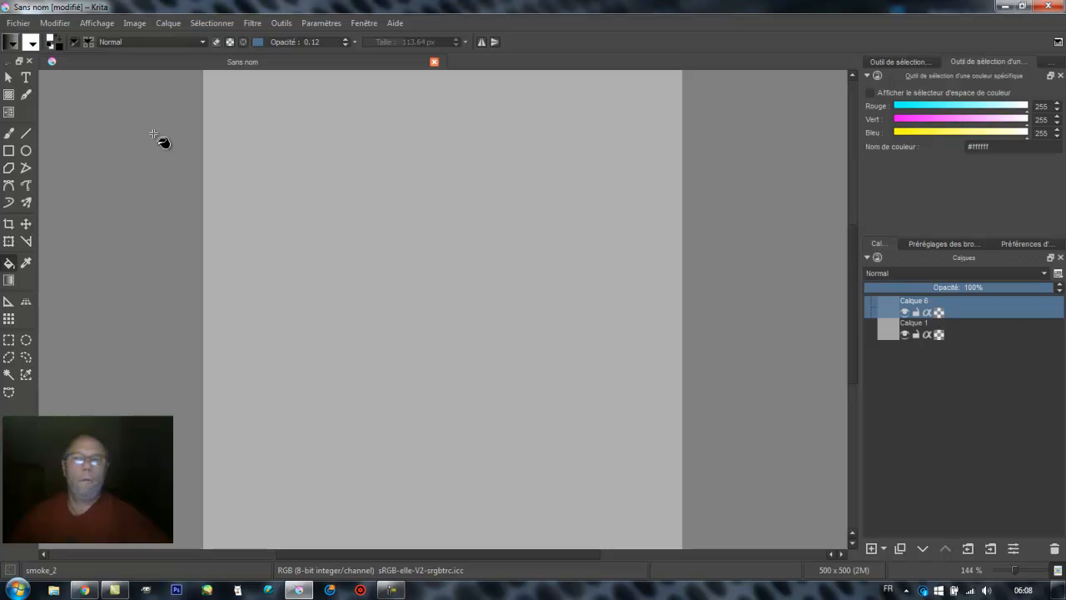
{"action": "left_click", "coordinate": [301, 276]}
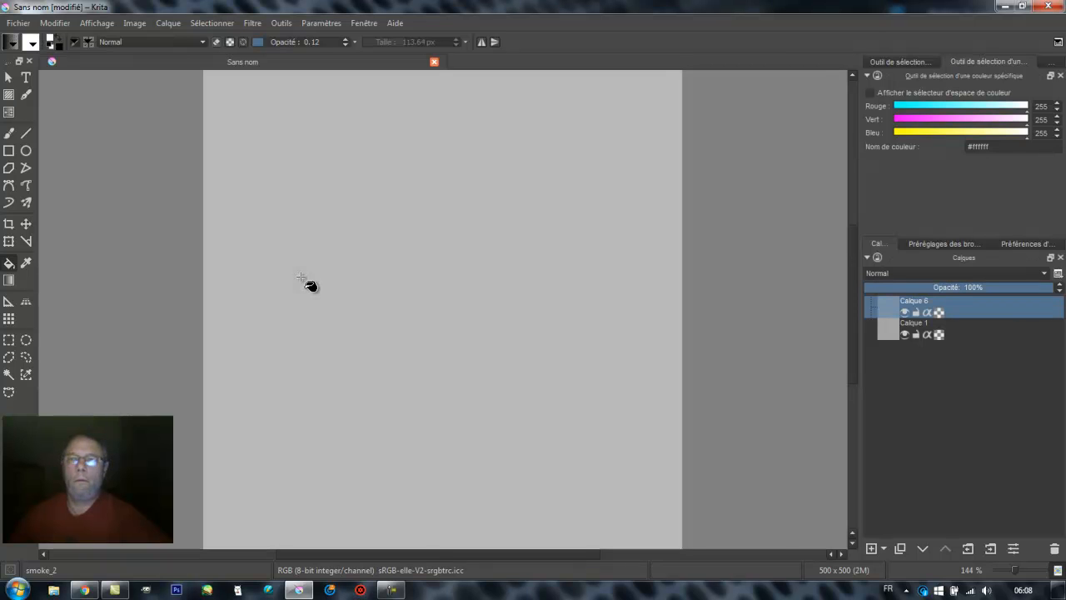
{"action": "left_click", "coordinate": [905, 333]}
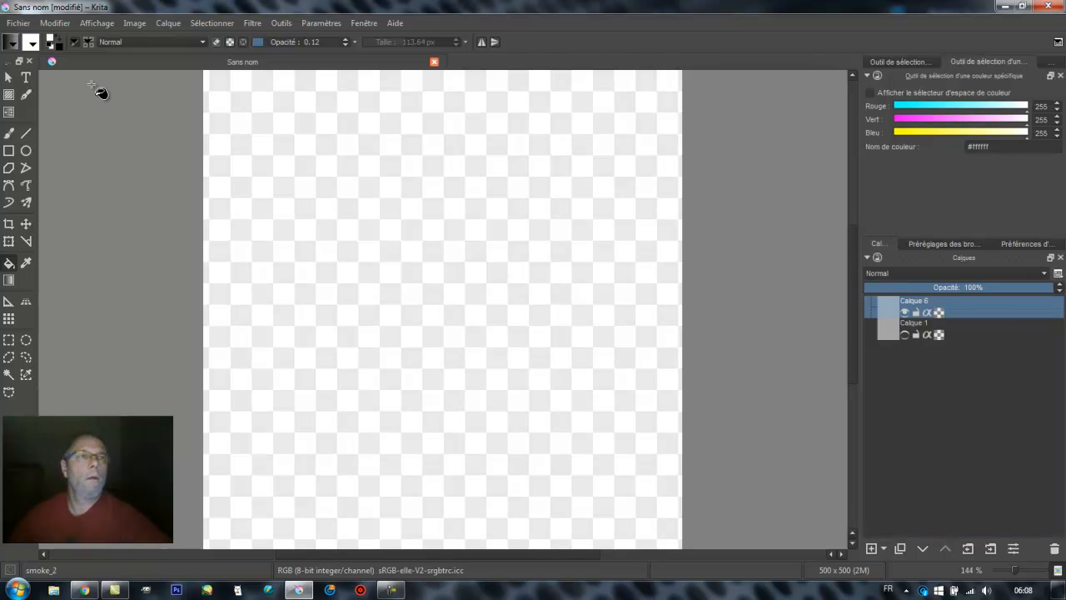
Check the available patterns and gradients, the foreground colour, the blending mode and the eraser mode to find what keeps the fill translucent.
{"action": "left_click", "coordinate": [33, 43]}
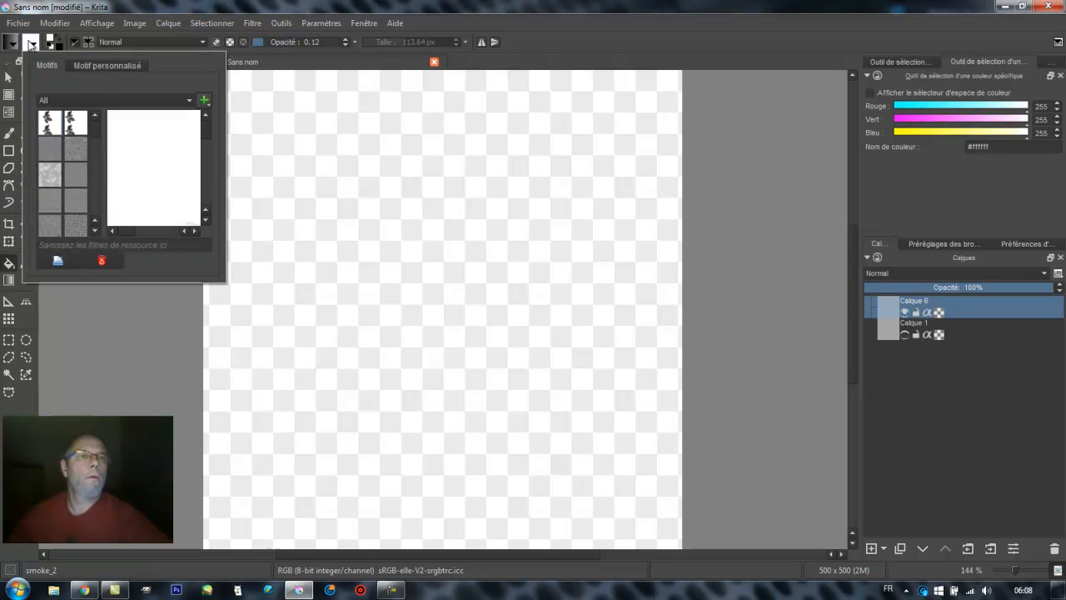
{"action": "left_click", "coordinate": [11, 44]}
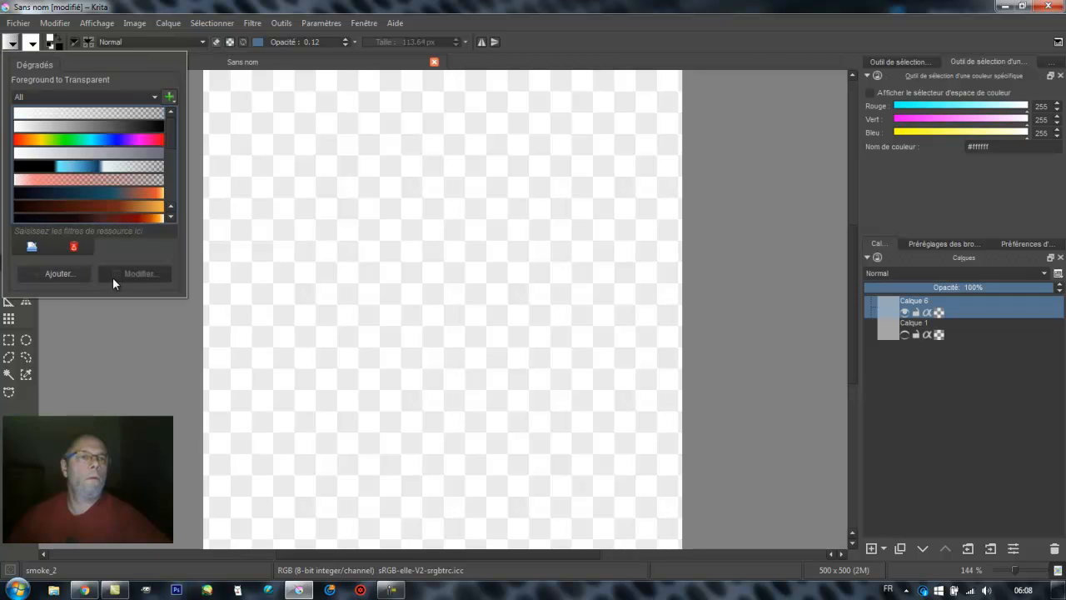
{"action": "left_click", "coordinate": [314, 11]}
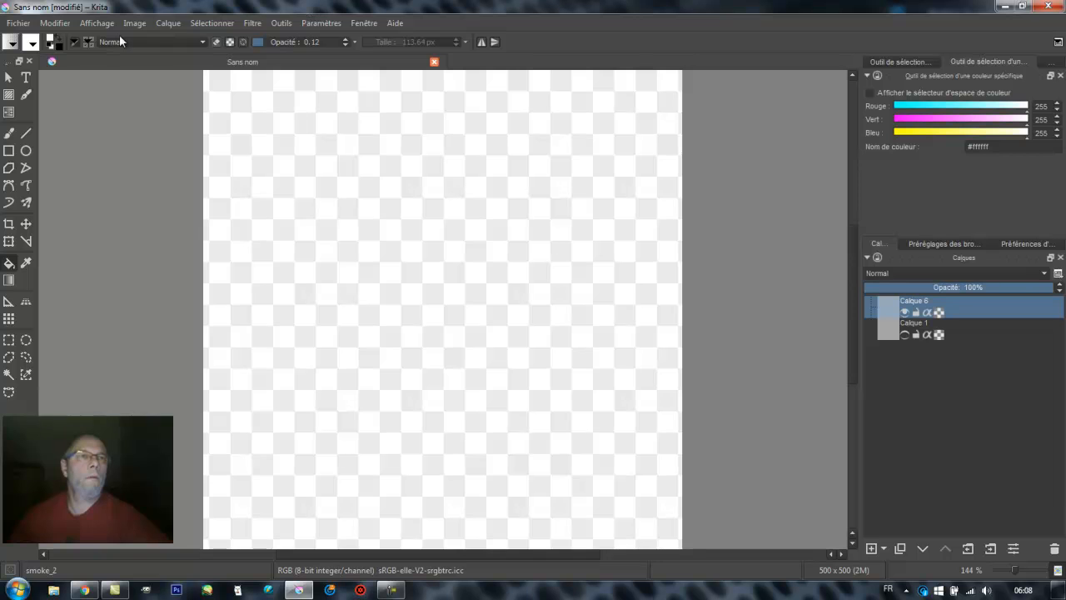
{"action": "left_click", "coordinate": [51, 42]}
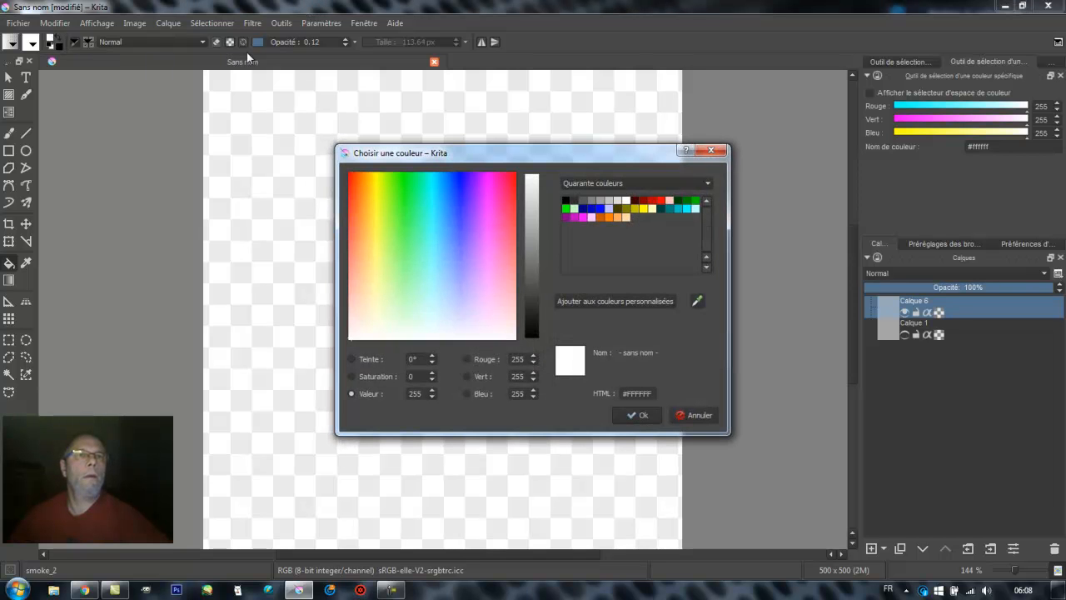
{"action": "left_click", "coordinate": [711, 150]}
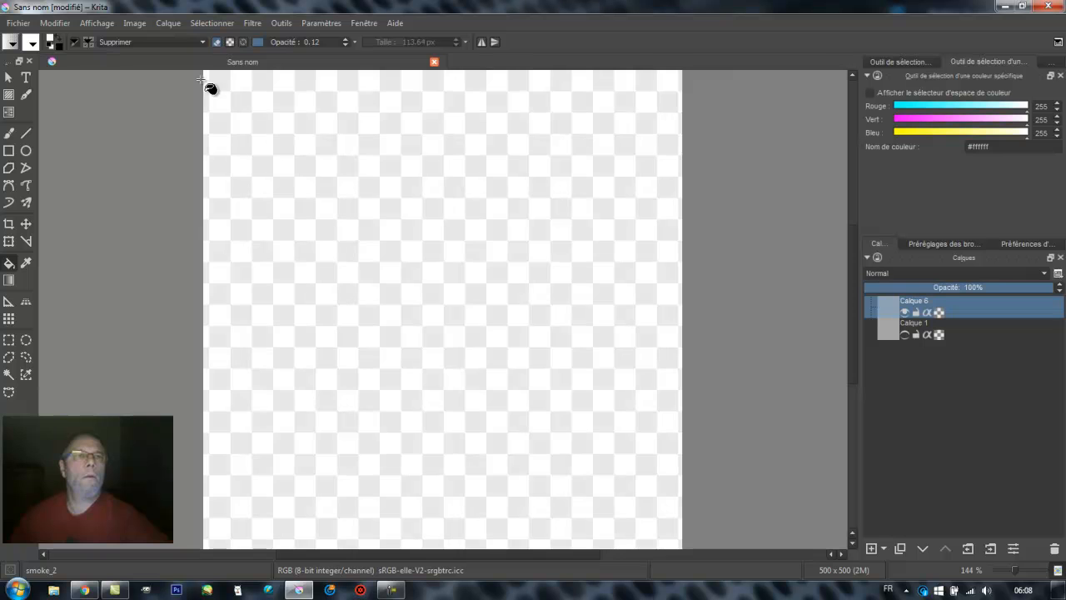
{"action": "left_click", "coordinate": [201, 41]}
{"action": "left_click", "coordinate": [202, 43]}
{"action": "left_click", "coordinate": [216, 41]}
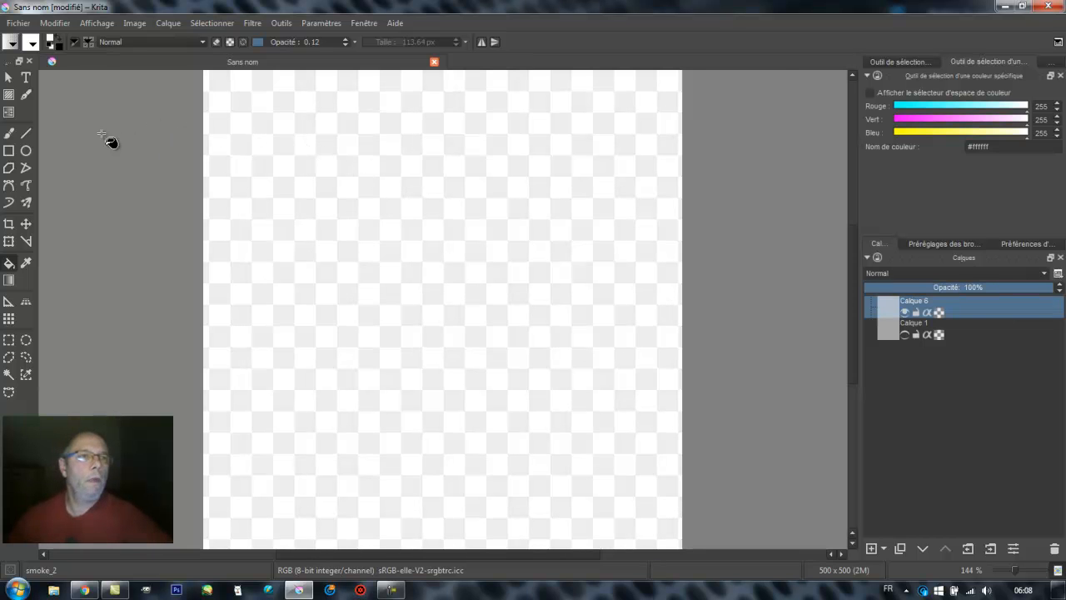
Try whitening Calque 6 further with two Foreground to Transparent gradients, ending back on the Fill tool.
{"action": "left_click", "coordinate": [10, 281]}
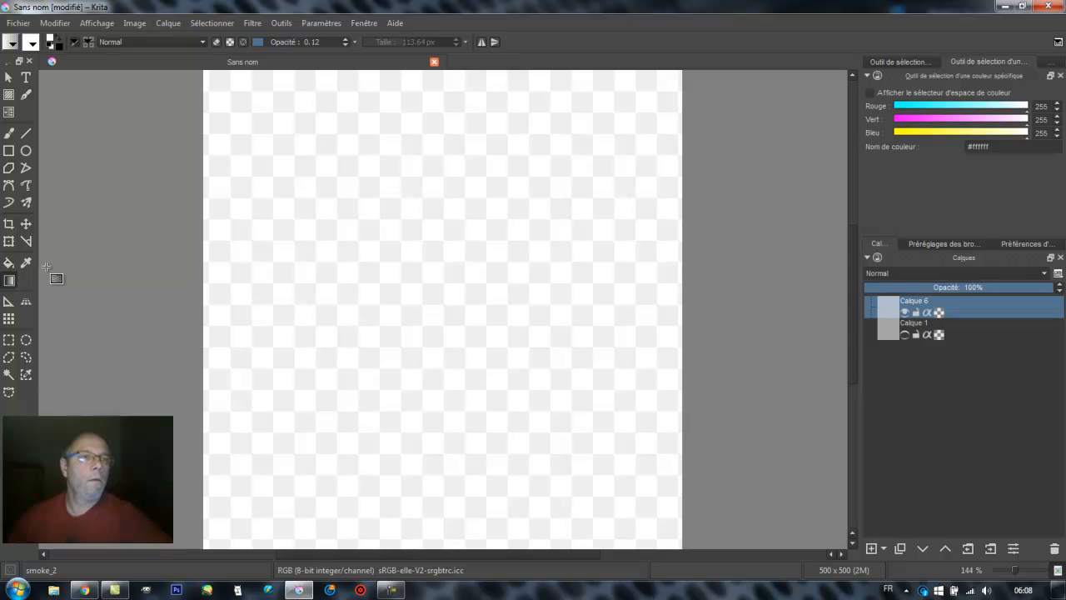
{"action": "left_click_drag", "start_coordinate": [433, 72], "coordinate": [441, 165]}
{"action": "left_click_drag", "start_coordinate": [411, 266], "coordinate": [466, 88]}
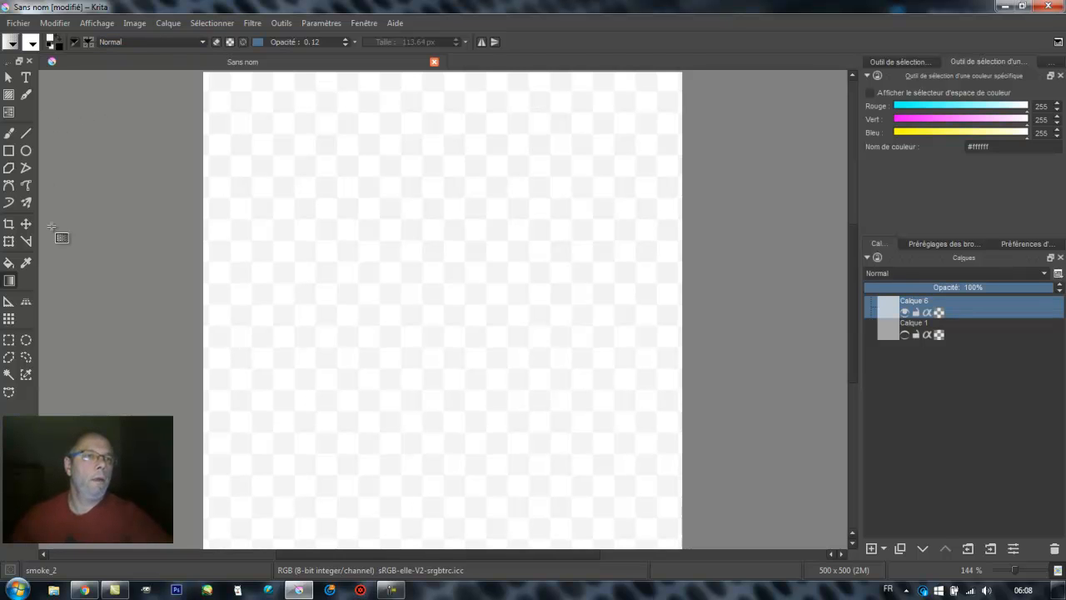
{"action": "left_click", "coordinate": [9, 263]}
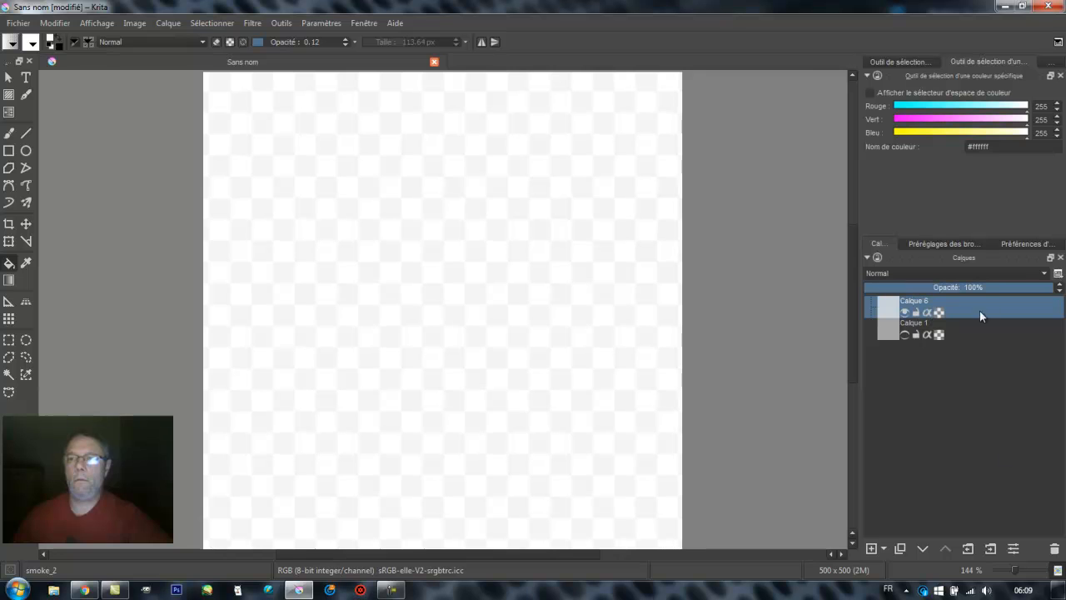
Delete Calque 6 and fill the redisplayed Calque 1 with solid white at 1.00 opacity.
{"action": "left_click", "coordinate": [1054, 550]}
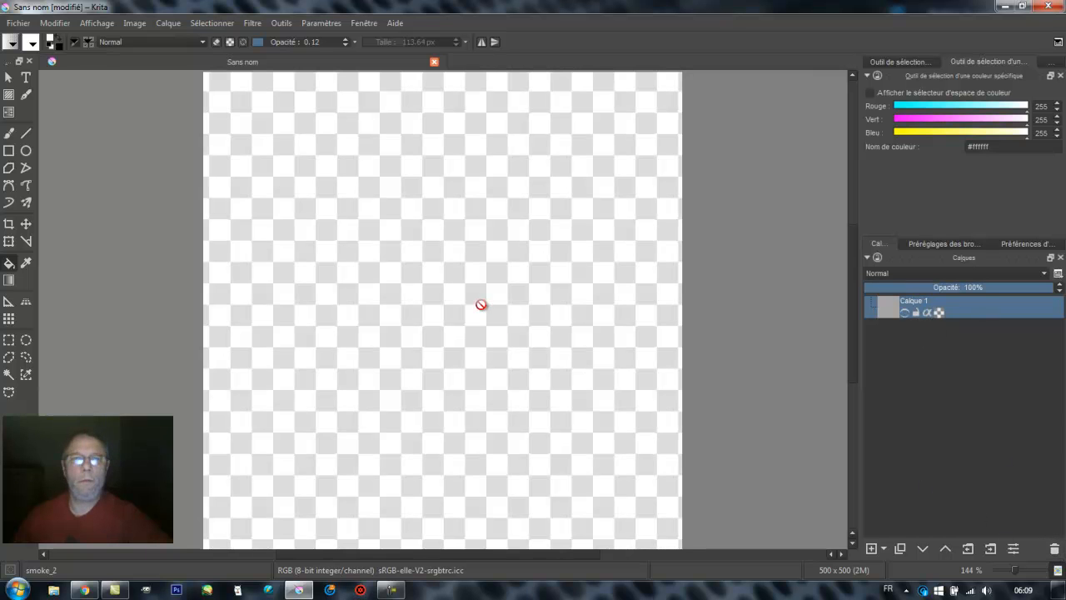
{"action": "left_click", "coordinate": [905, 313]}
{"action": "left_click", "coordinate": [479, 304]}
{"action": "left_click", "coordinate": [480, 304]}
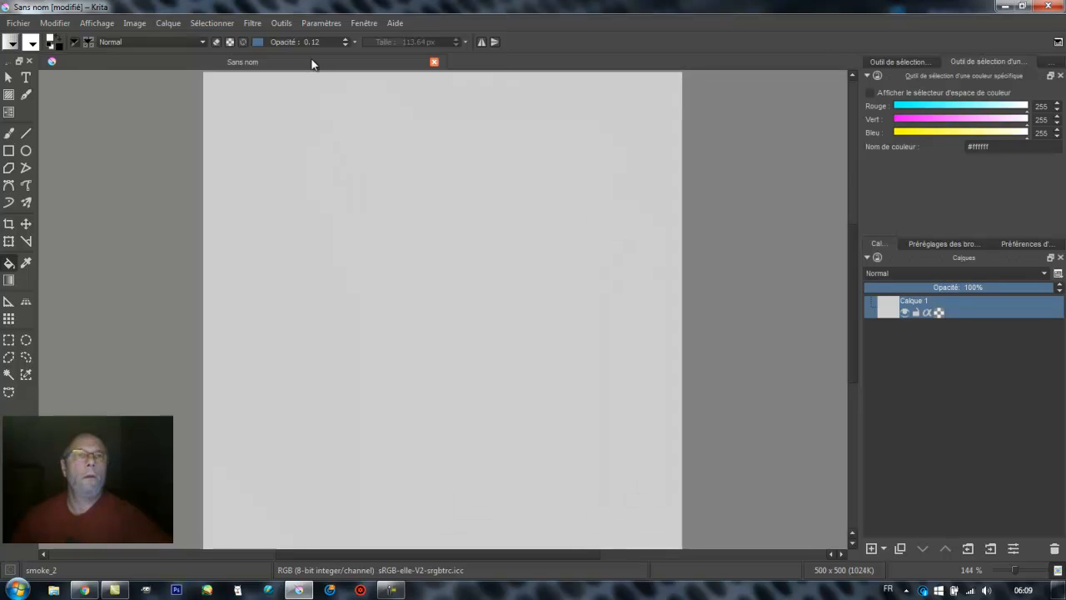
{"action": "left_click", "coordinate": [399, 199]}
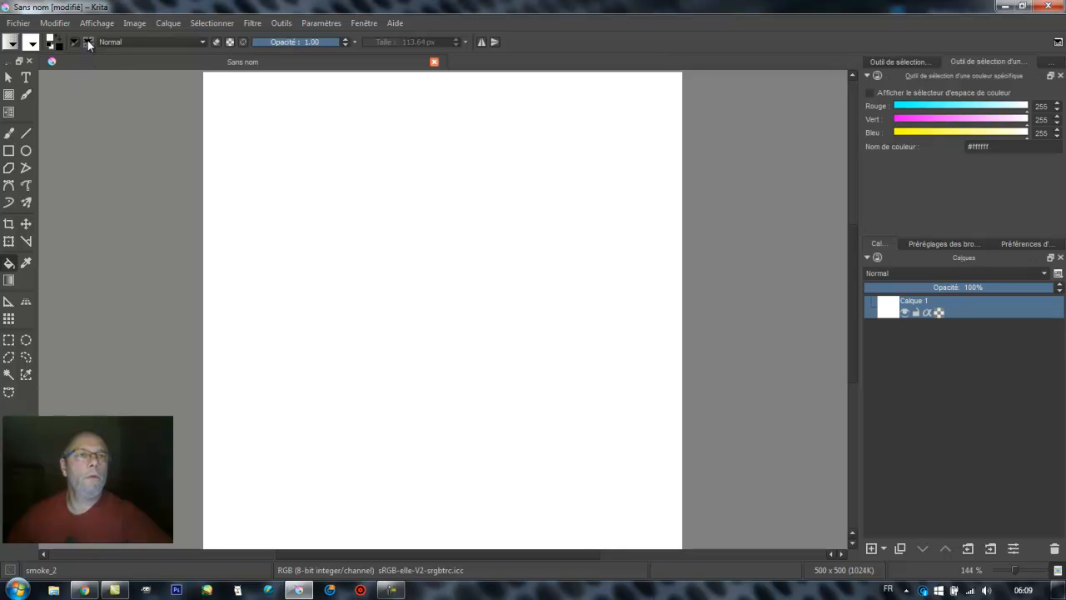
Set the smoke_2 brush size to 235.09 px and stamp a black smoke plume over the centre of the white canvas.
{"action": "left_click", "coordinate": [11, 133]}
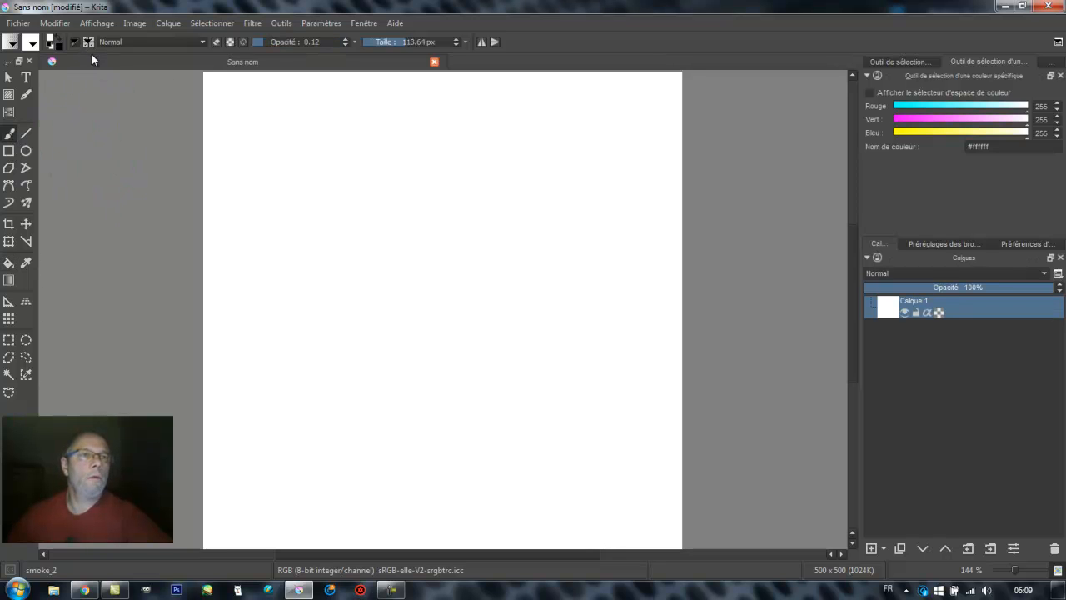
{"action": "left_click", "coordinate": [88, 44]}
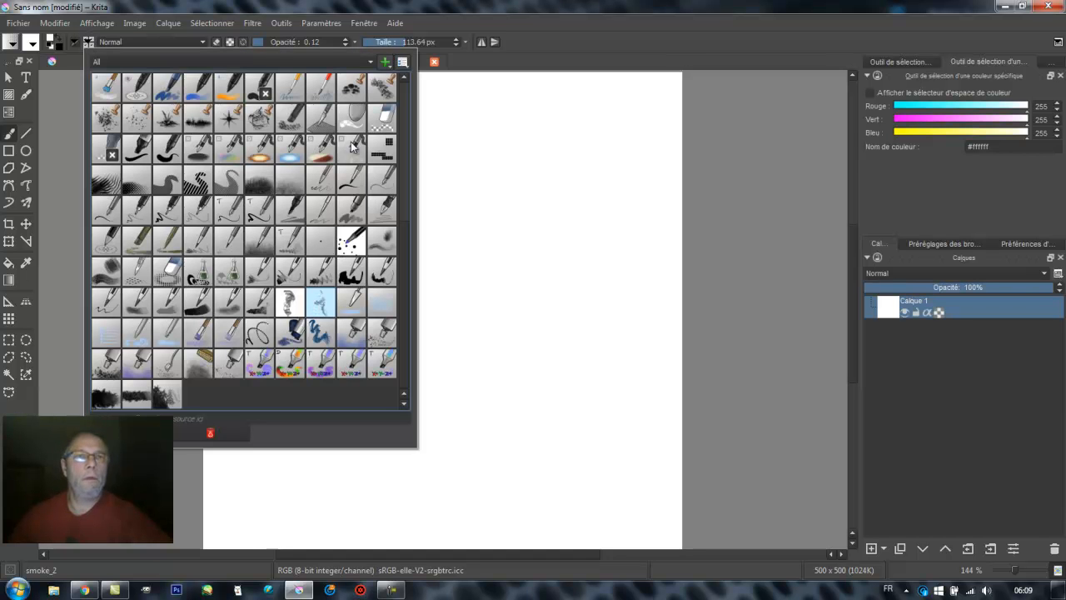
{"action": "left_click", "coordinate": [416, 40]}
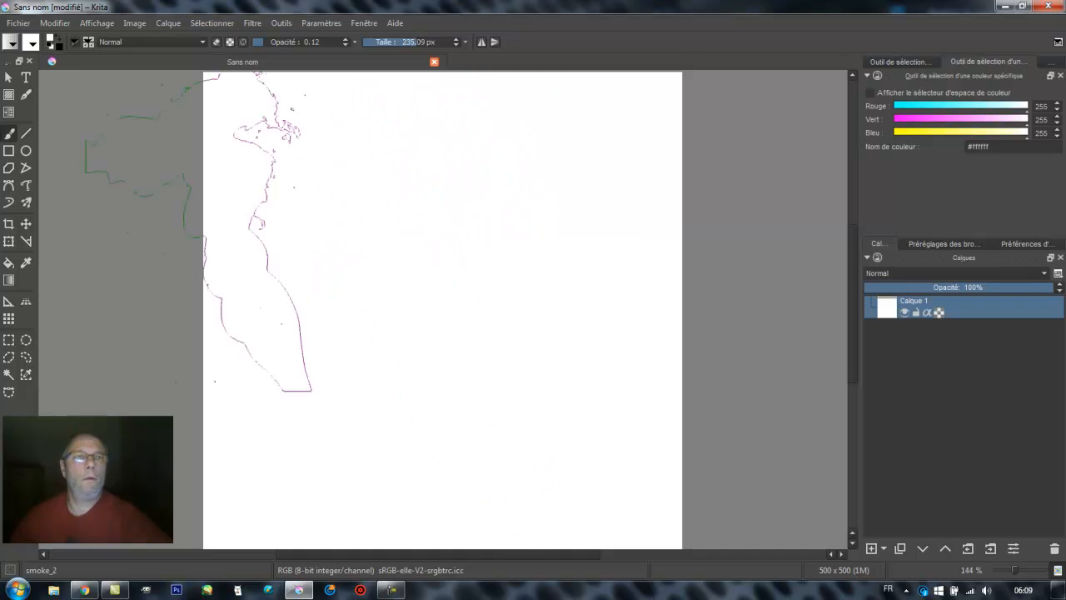
{"action": "left_click", "coordinate": [60, 42]}
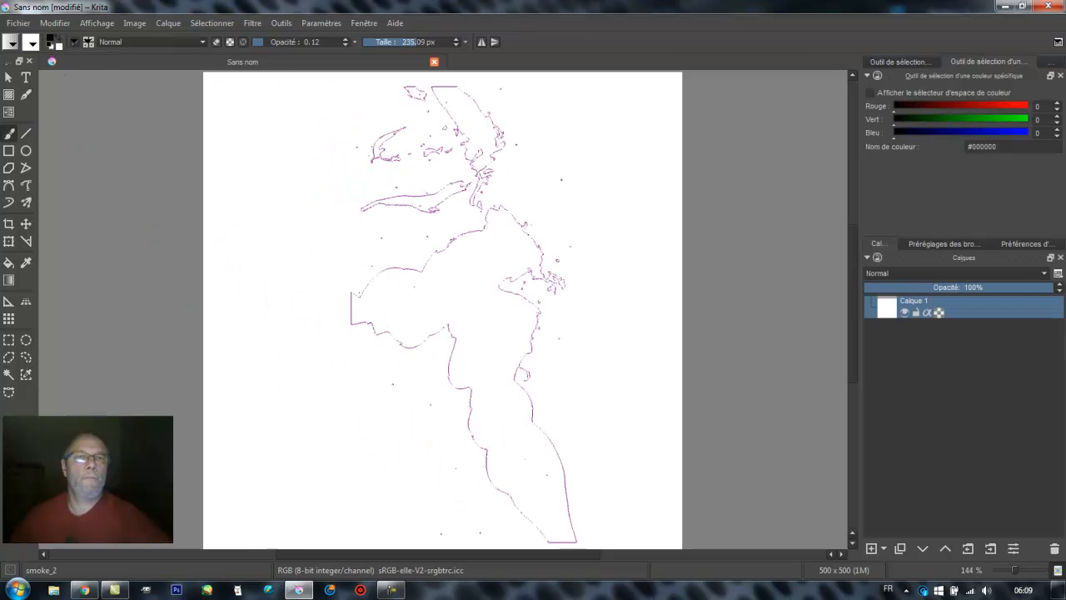
{"action": "left_click_drag", "start_coordinate": [441, 391], "coordinate": [466, 333]}
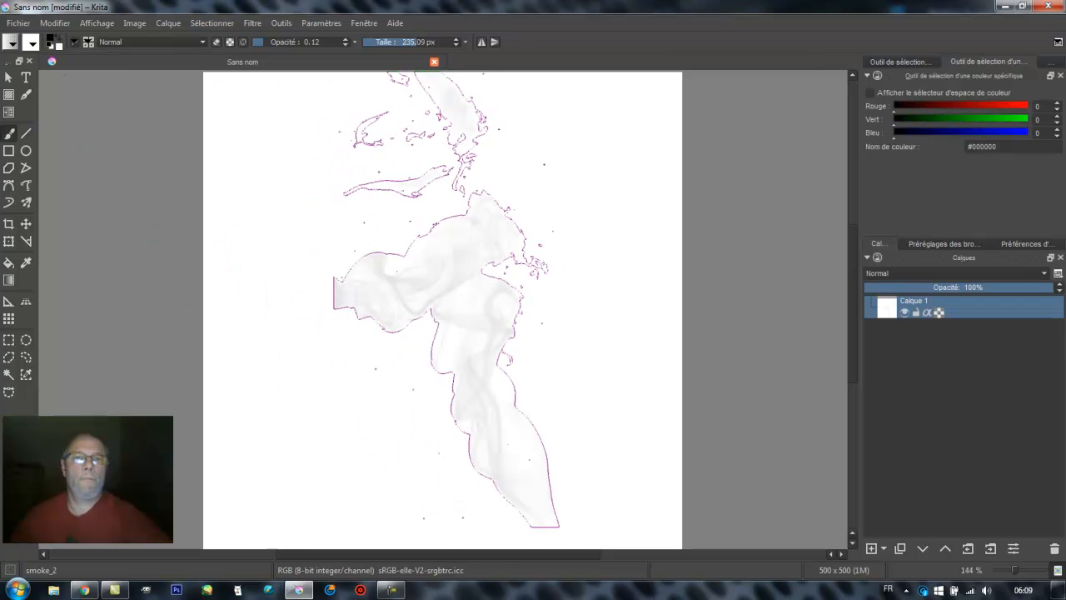
{"action": "left_click", "coordinate": [446, 300]}
{"action": "left_click", "coordinate": [446, 300]}
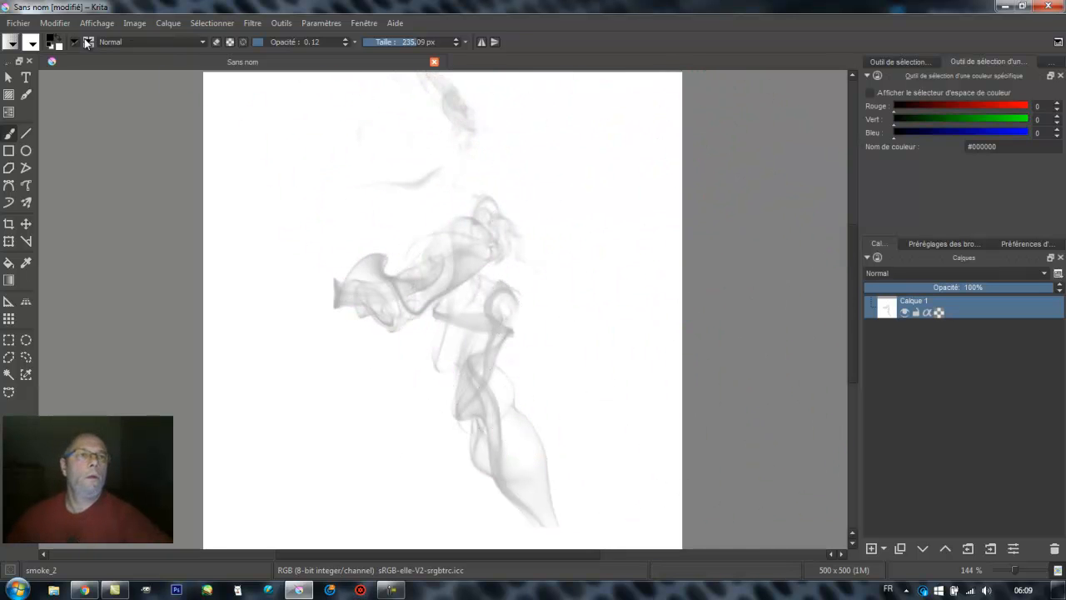
Delete the brush tip Real Smoke (1250 pixels)_35 and leave the brush editor with Real Smoke (1250 pixels)_34 as the tip.
{"action": "left_click", "coordinate": [74, 41]}
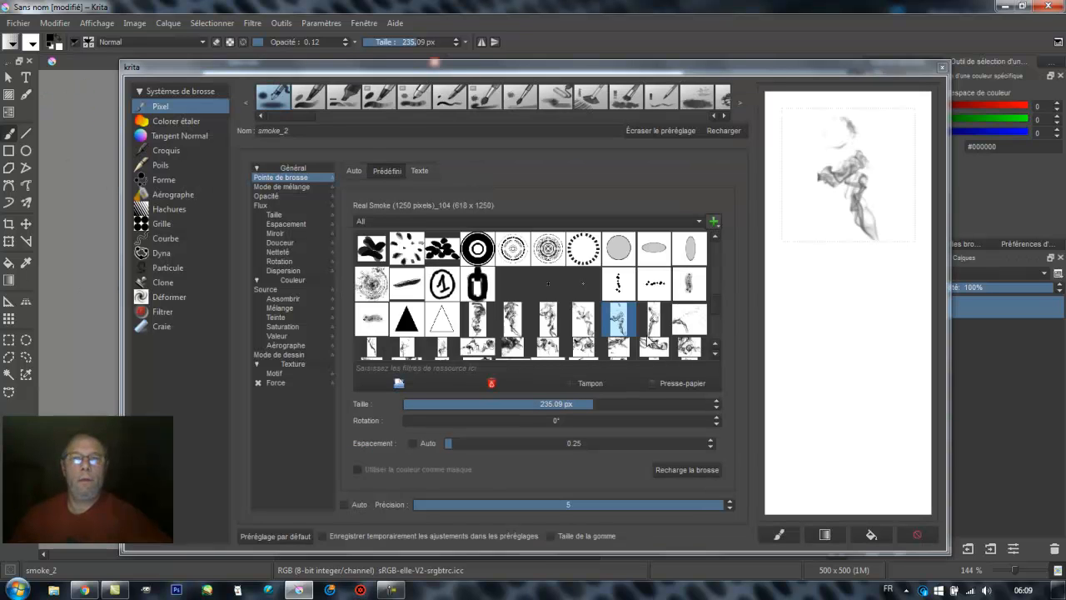
{"action": "scroll", "coordinate": [714, 307], "scroll_direction": "down", "scroll_amount": 1}
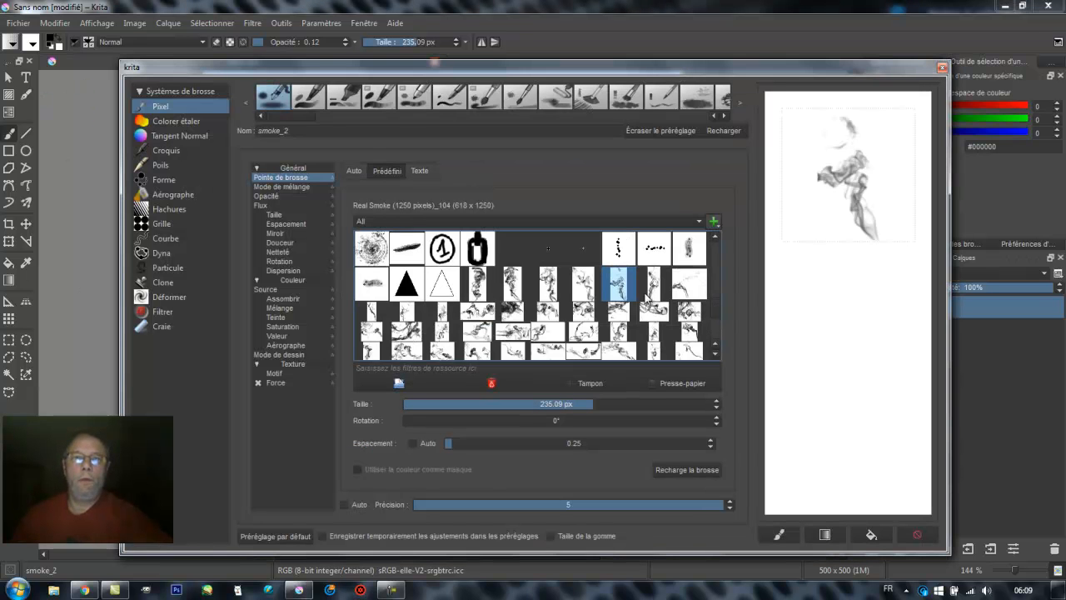
{"action": "left_click", "coordinate": [689, 352]}
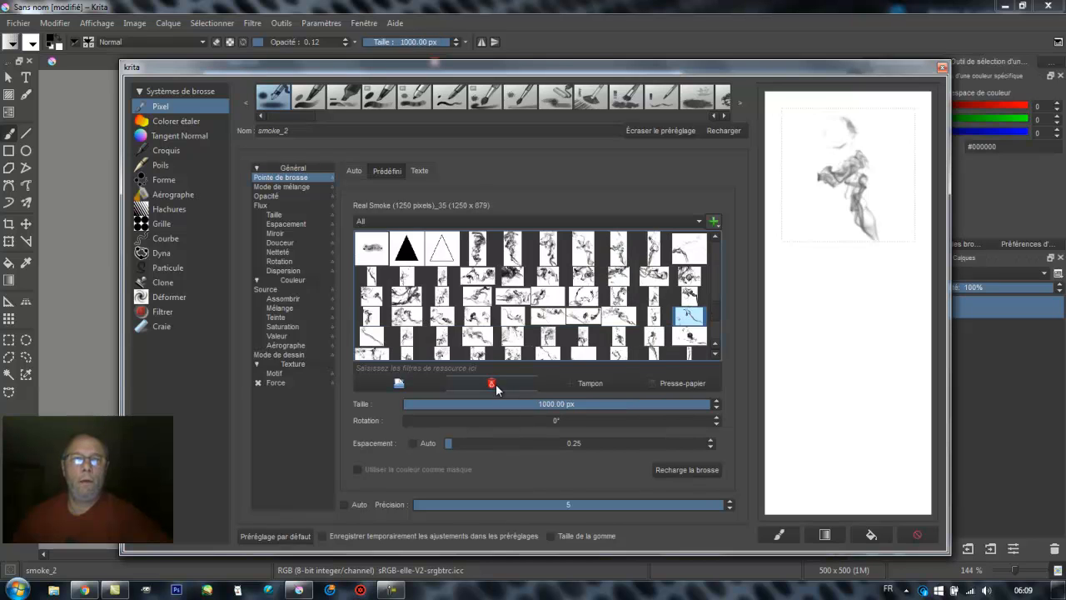
{"action": "key", "text": "Left"}
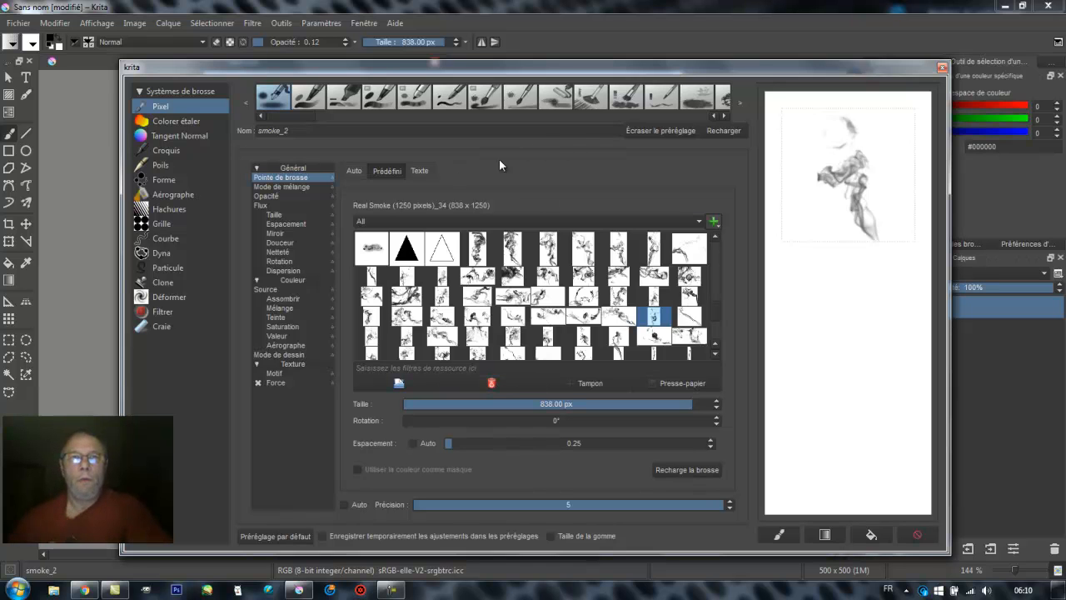
{"action": "left_click", "coordinate": [942, 69]}
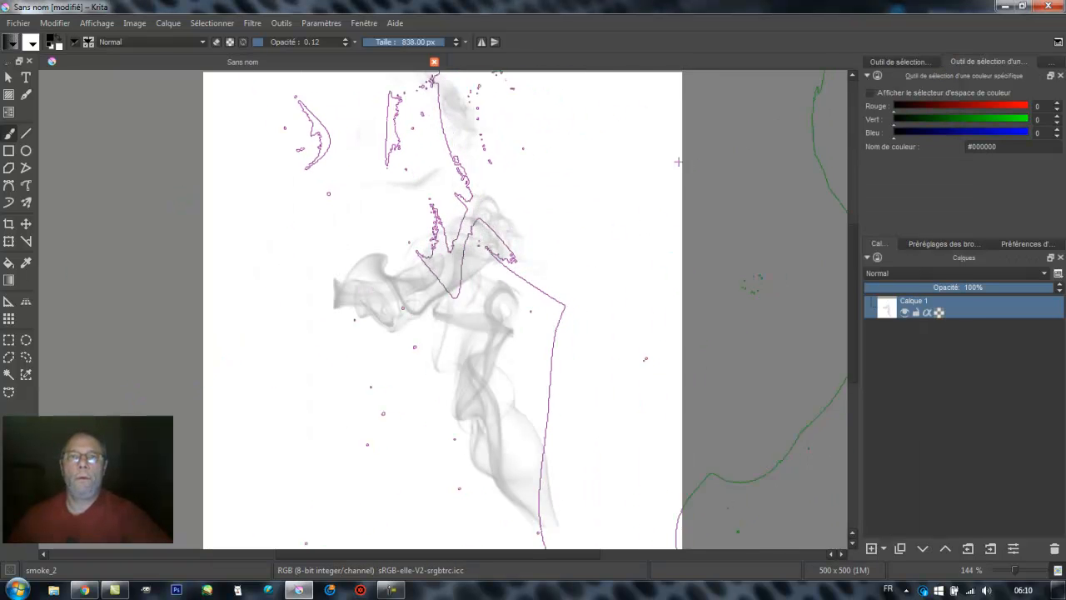
Reduce the new smoke tip to 235.09 px and stamp it repeatedly in black to the left of the first plume.
{"action": "left_click", "coordinate": [418, 44]}
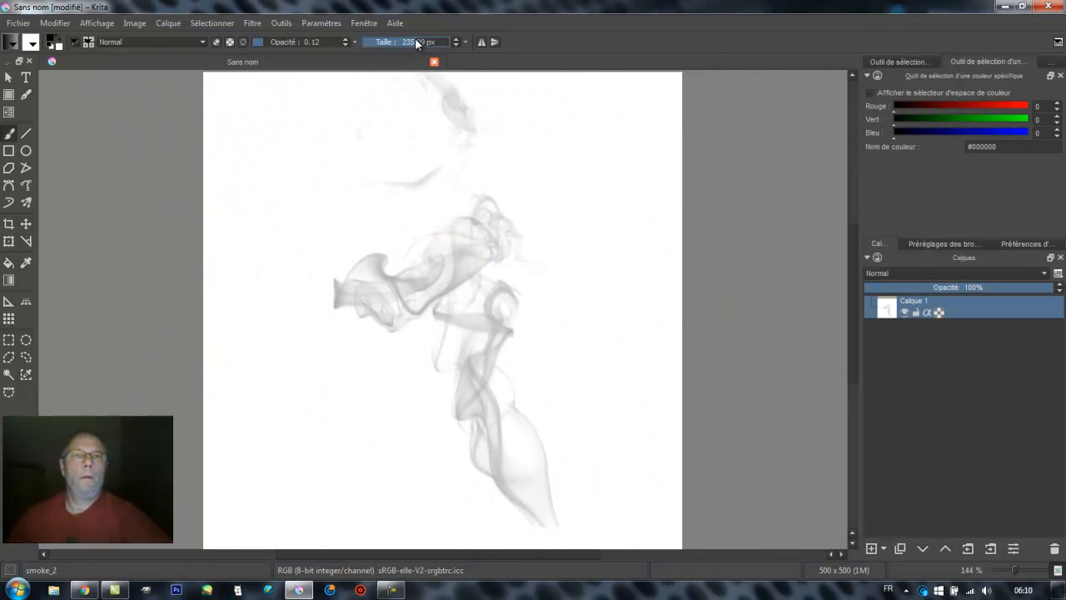
{"action": "left_click", "coordinate": [365, 354]}
{"action": "left_click", "coordinate": [364, 354]}
{"action": "left_click", "coordinate": [365, 354]}
{"action": "left_click", "coordinate": [365, 354]}
{"action": "left_click", "coordinate": [362, 324]}
{"action": "left_click", "coordinate": [361, 325]}
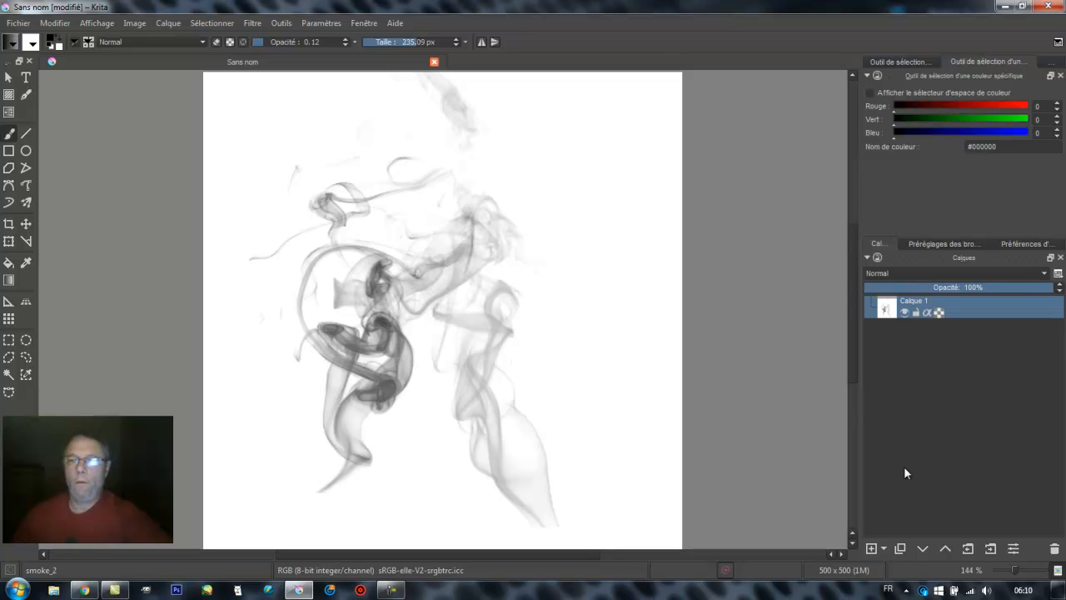
Add a new empty paint layer and delete the smoke-painted layer Calque 1.
{"action": "left_click", "coordinate": [872, 549]}
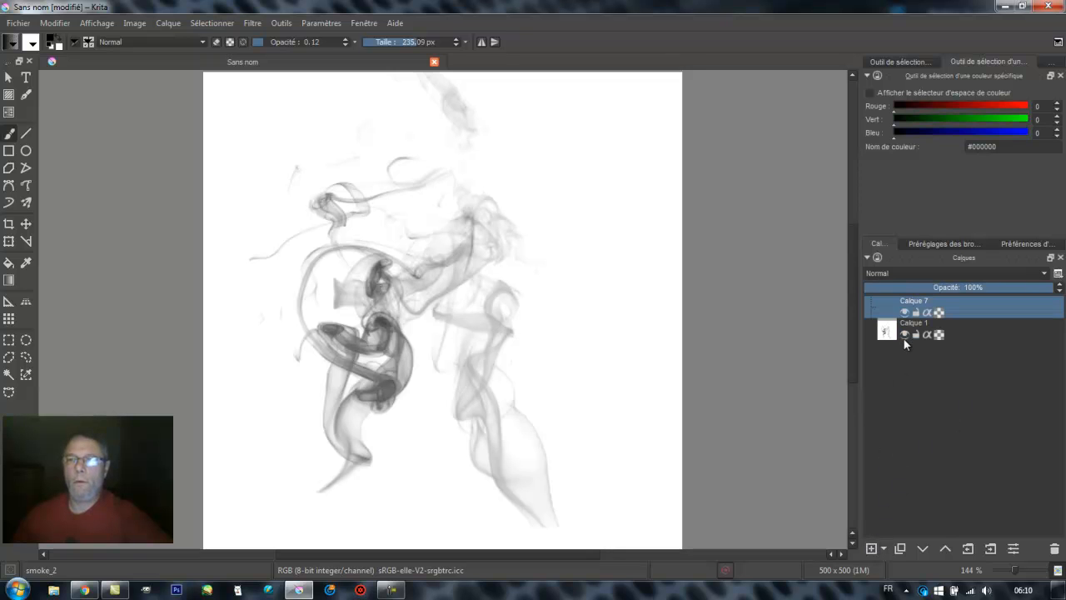
{"action": "left_click", "coordinate": [889, 332]}
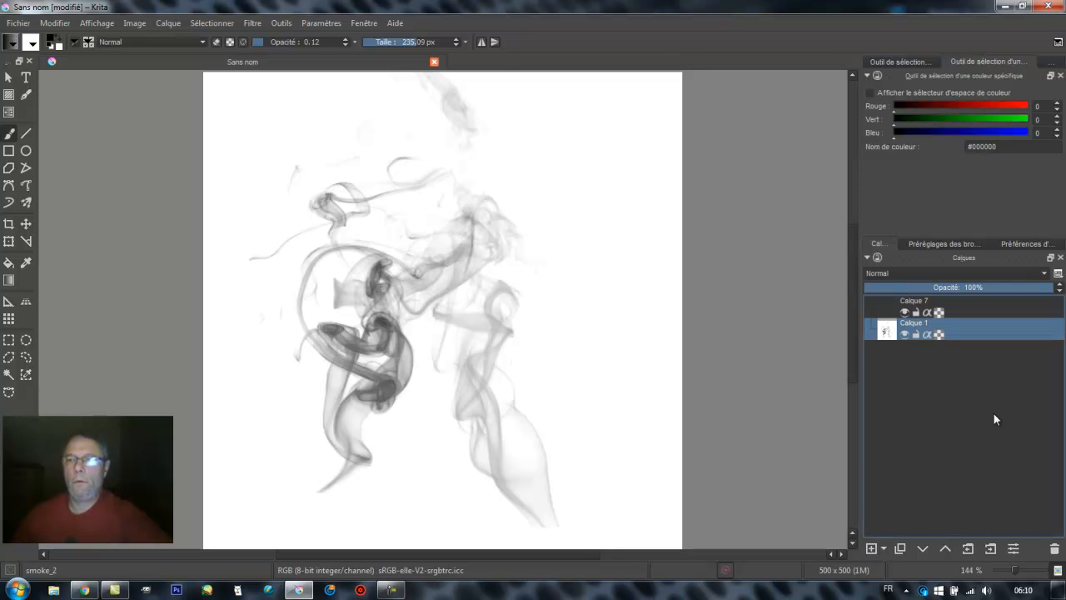
{"action": "left_click", "coordinate": [1054, 549]}
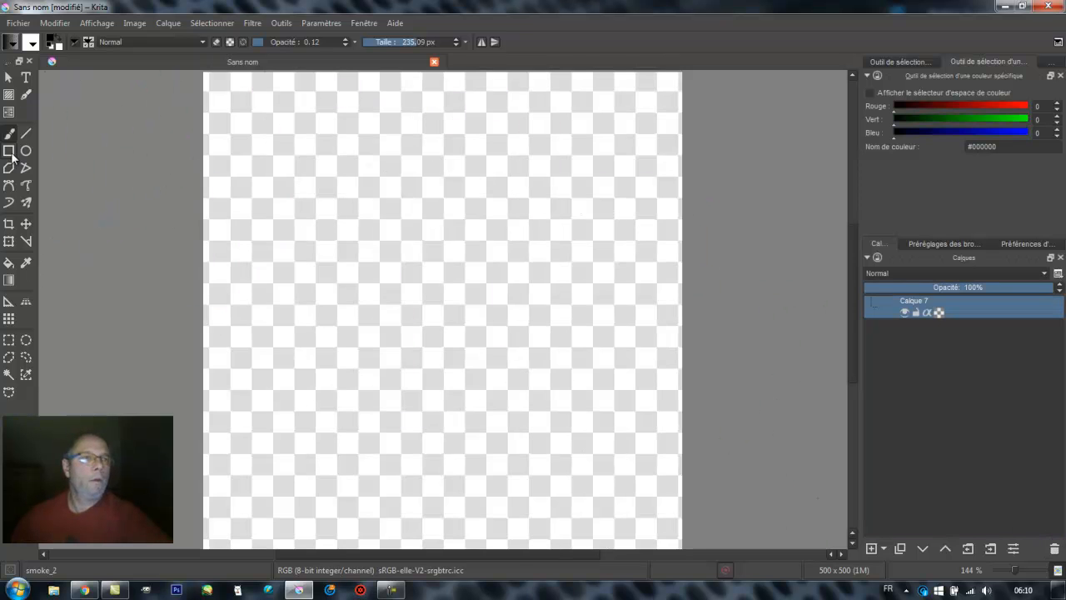
Fill Calque 7 with solid black at 1.00 opacity and switch the foreground colour to white.
{"action": "left_click", "coordinate": [10, 263]}
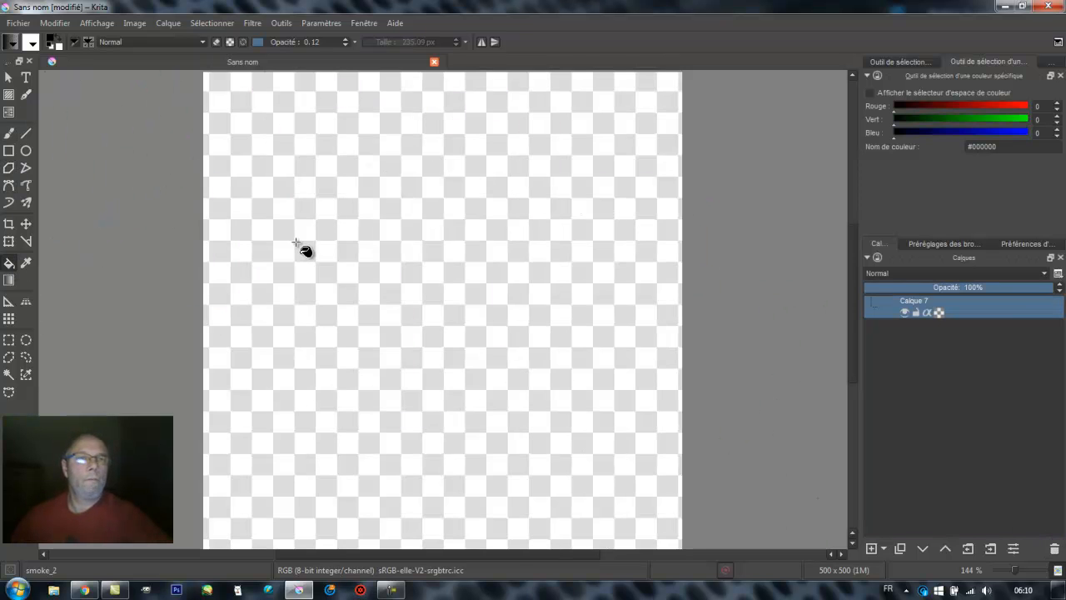
{"action": "left_click", "coordinate": [296, 243]}
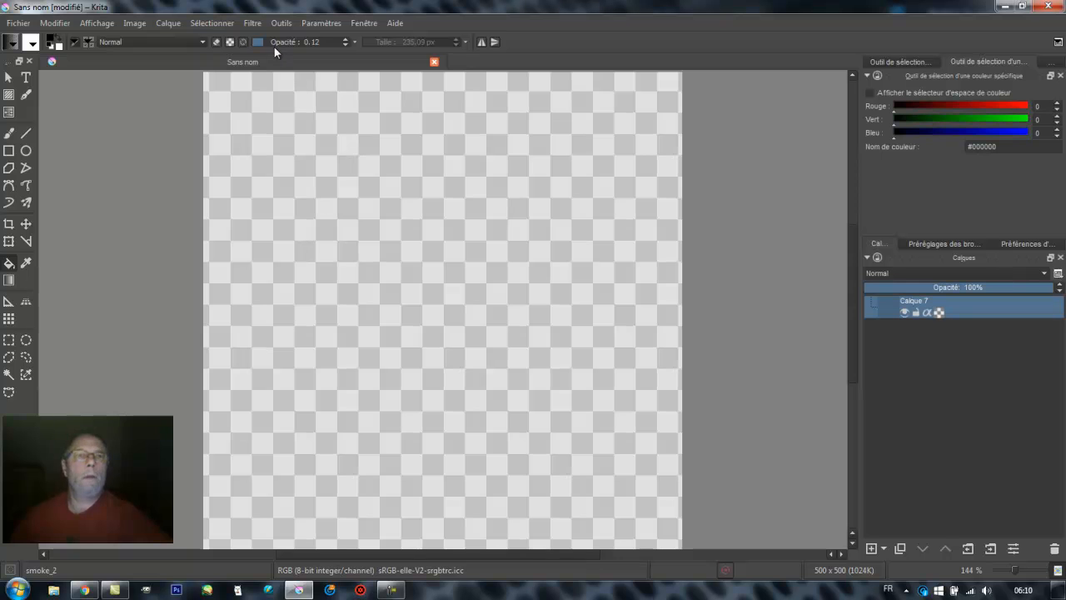
{"action": "left_click", "coordinate": [362, 241]}
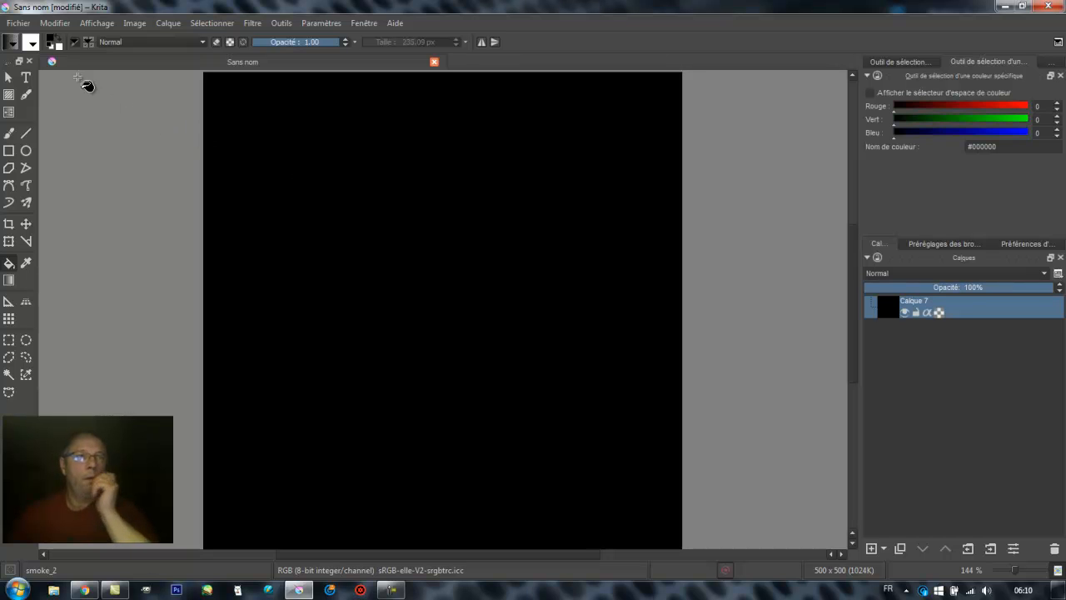
{"action": "left_click", "coordinate": [59, 44]}
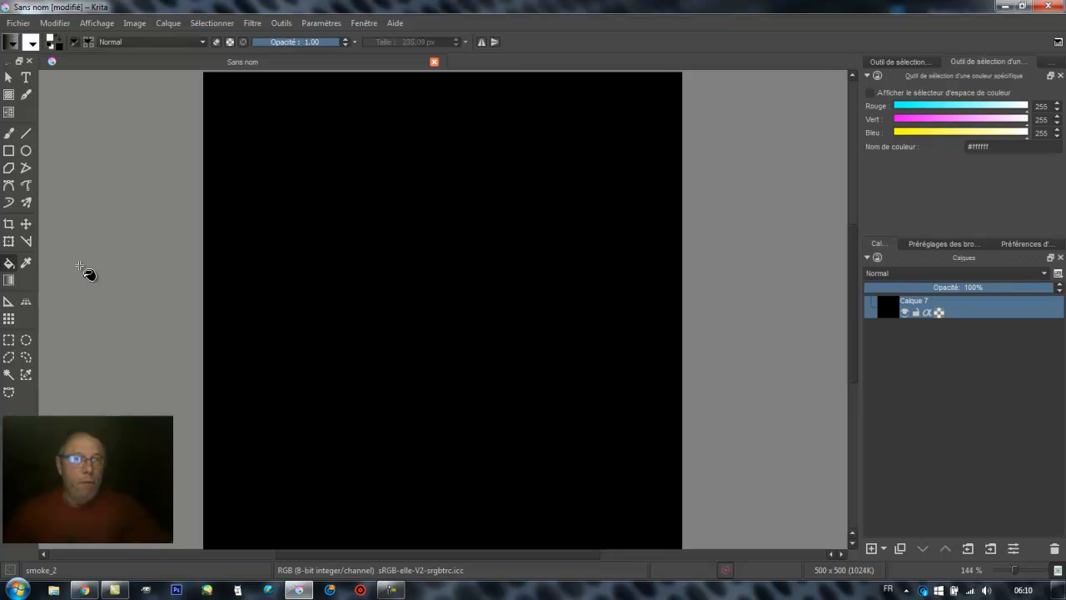
Fill Calque 7 with solid white.
{"action": "left_click", "coordinate": [334, 223]}
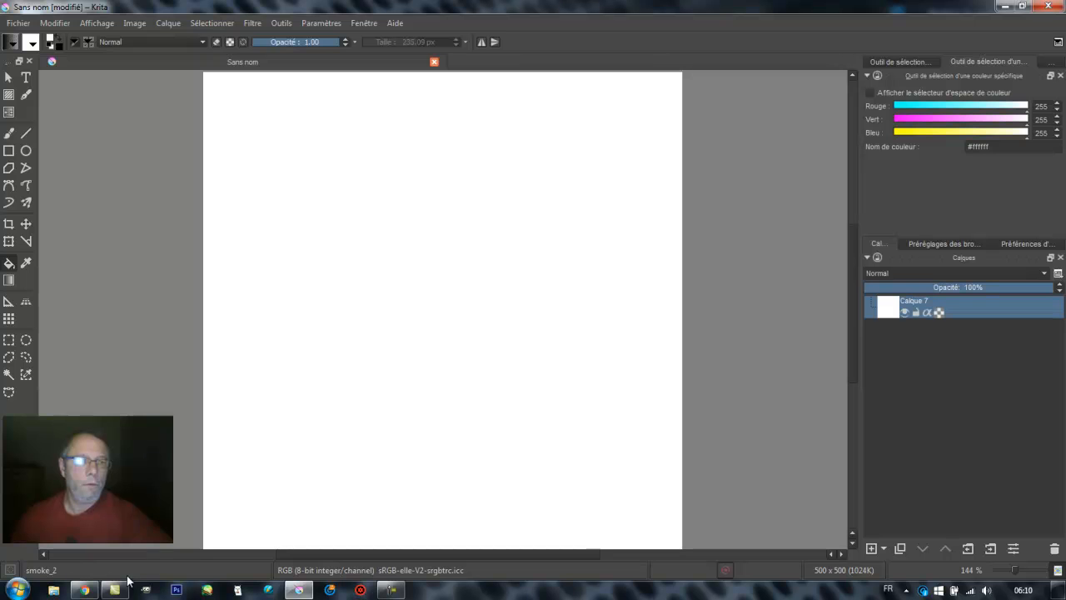
Switch to Windows Explorer and open the folder Packard Bell (C:) > Programmes > Krita (x64) > share > apps > krita > brushes.
{"action": "left_click", "coordinate": [55, 591]}
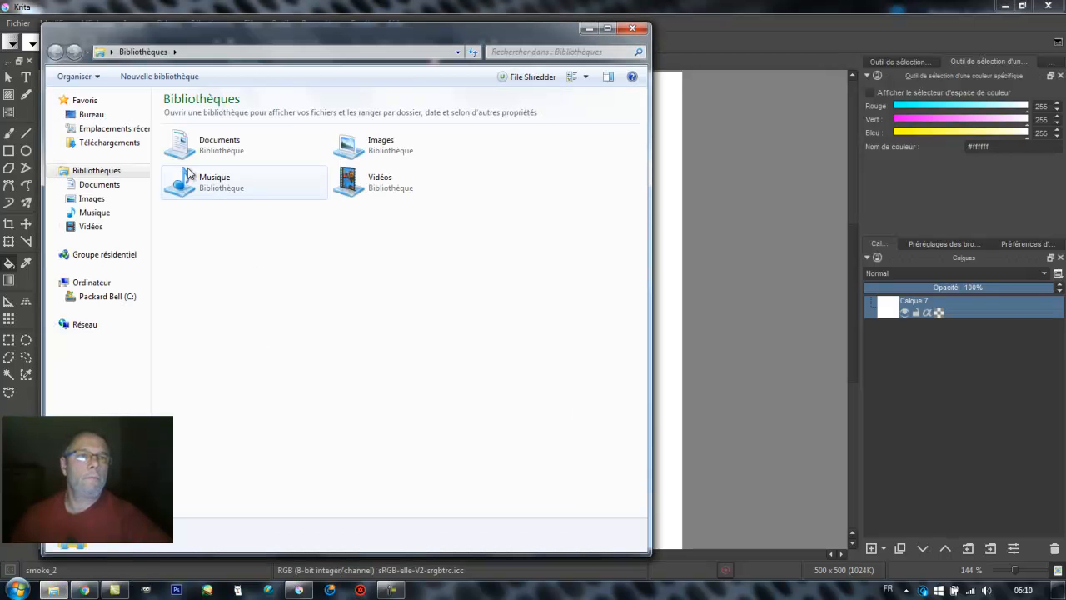
{"action": "left_click", "coordinate": [109, 298]}
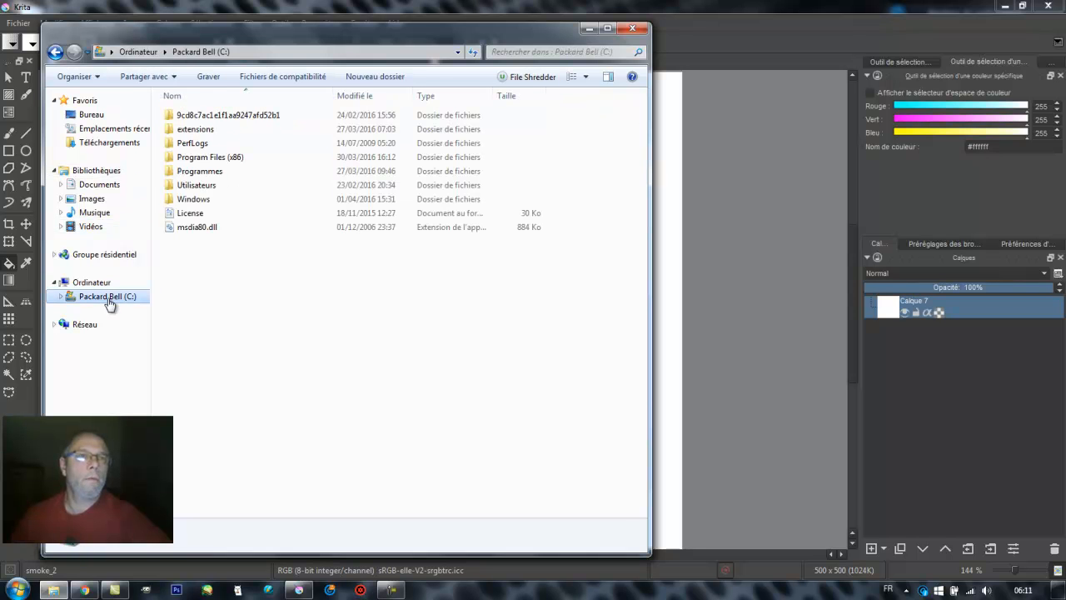
{"action": "double_click", "coordinate": [212, 173]}
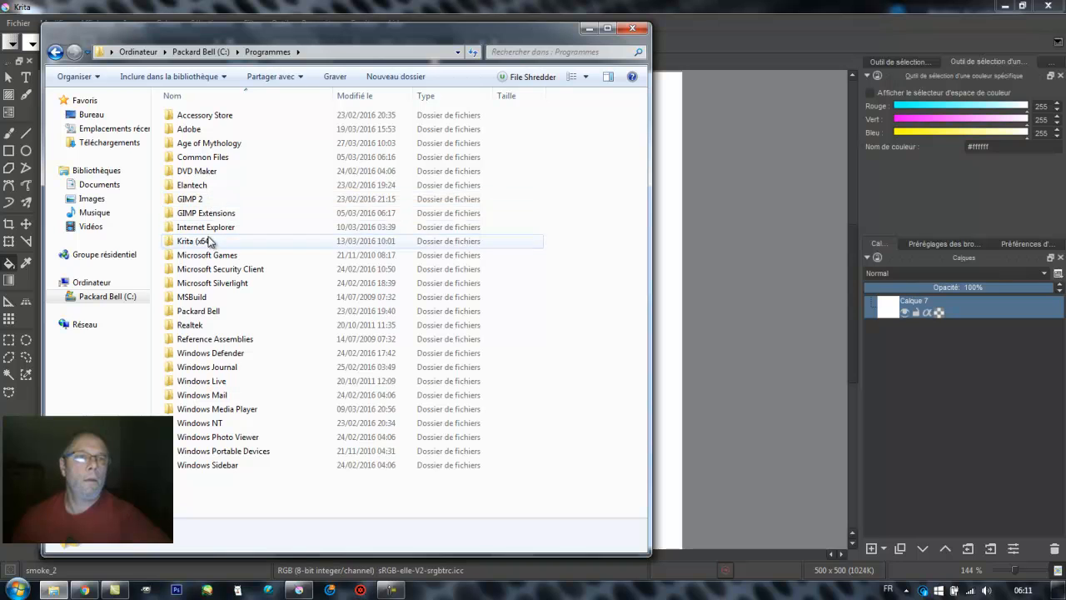
{"action": "double_click", "coordinate": [196, 241]}
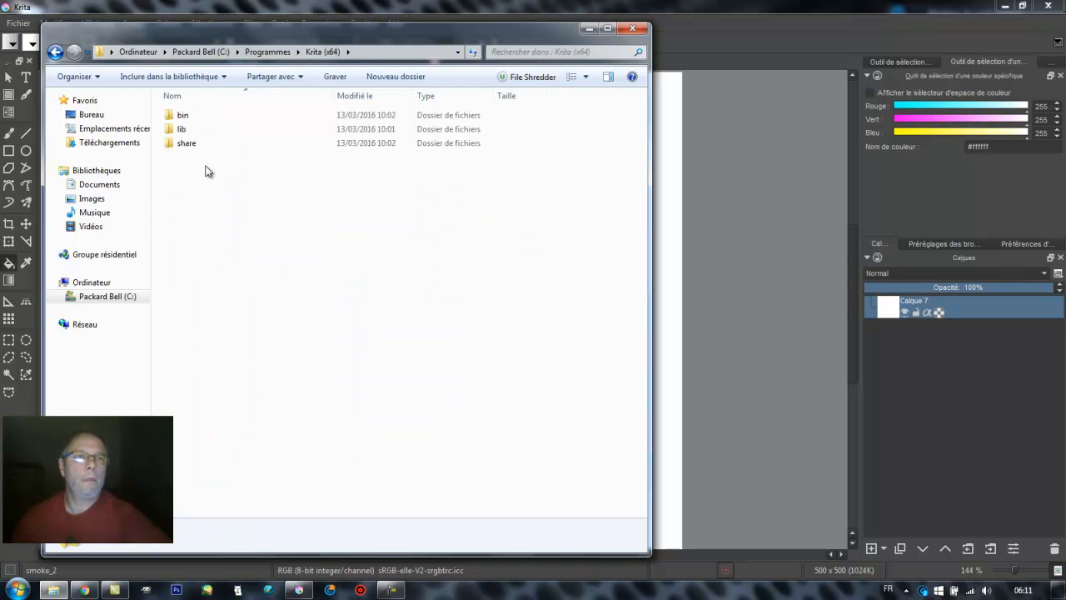
{"action": "double_click", "coordinate": [208, 147]}
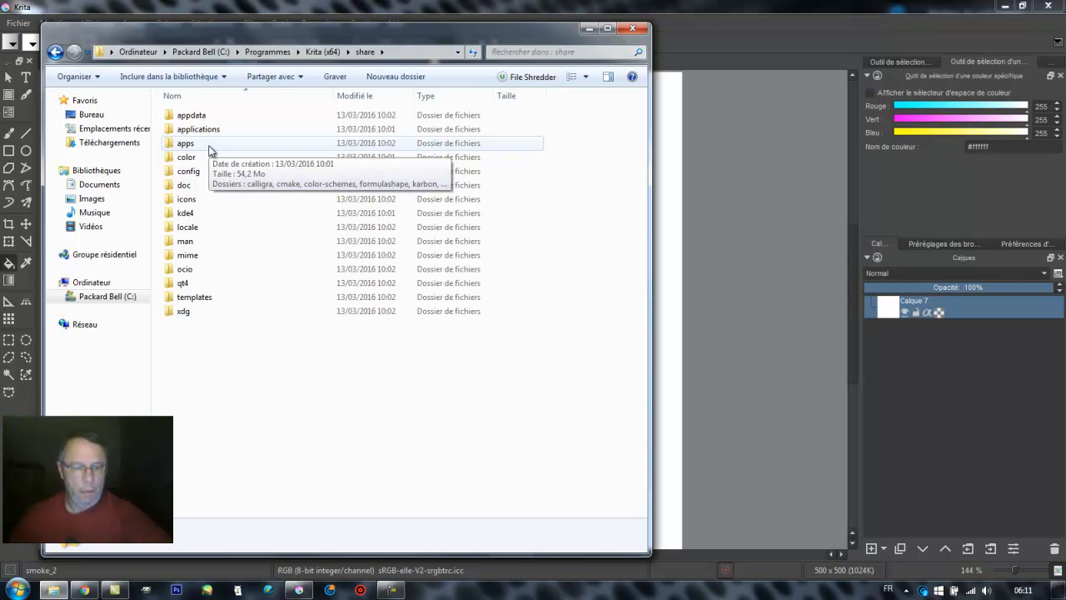
{"action": "double_click", "coordinate": [185, 143]}
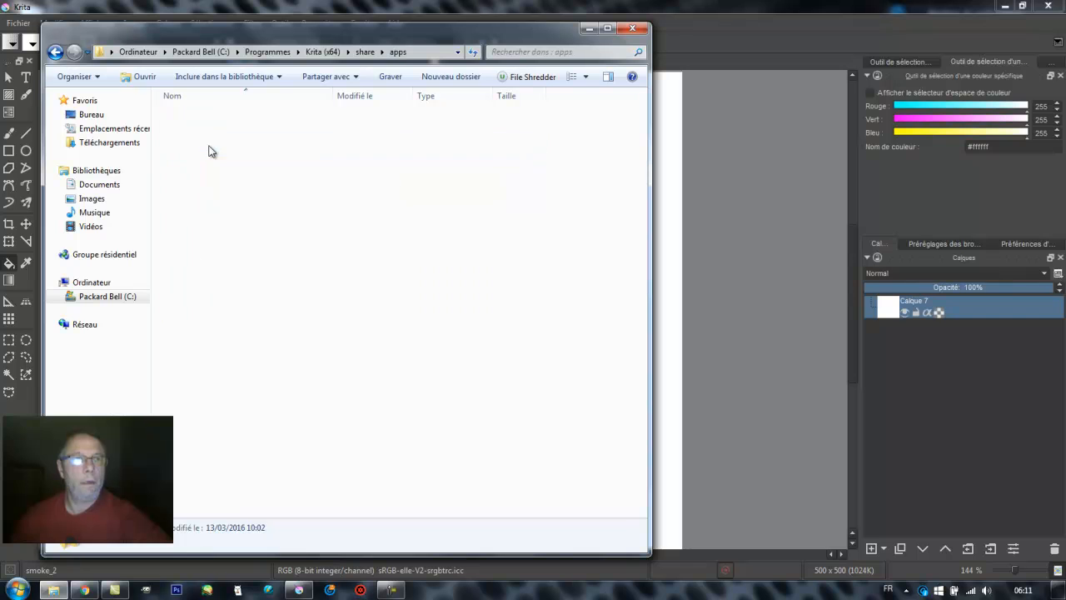
{"action": "double_click", "coordinate": [192, 241]}
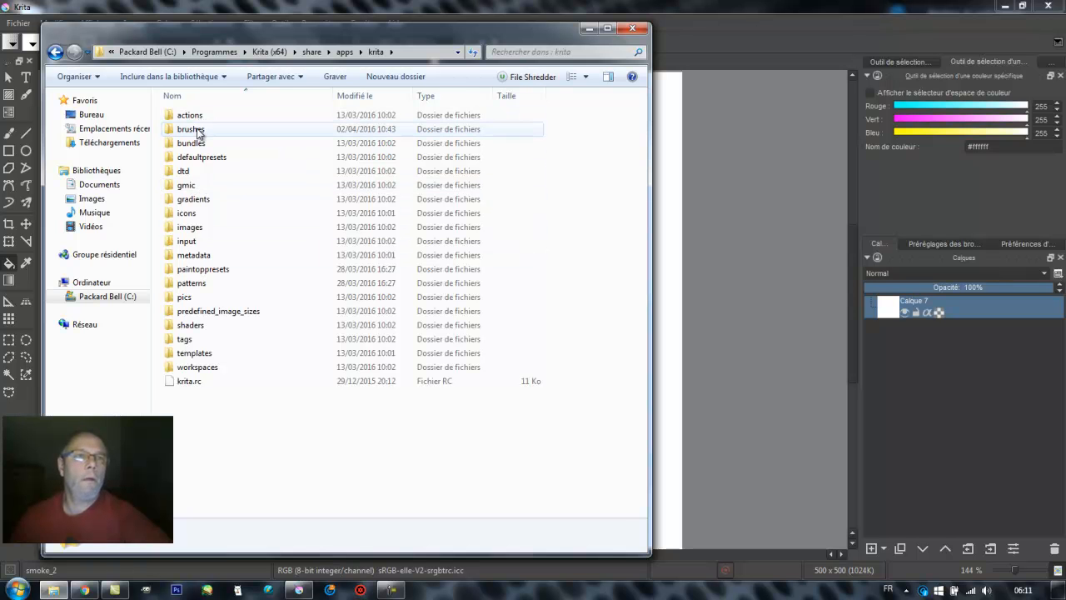
{"action": "left_click", "coordinate": [198, 131]}
{"action": "double_click", "coordinate": [193, 131]}
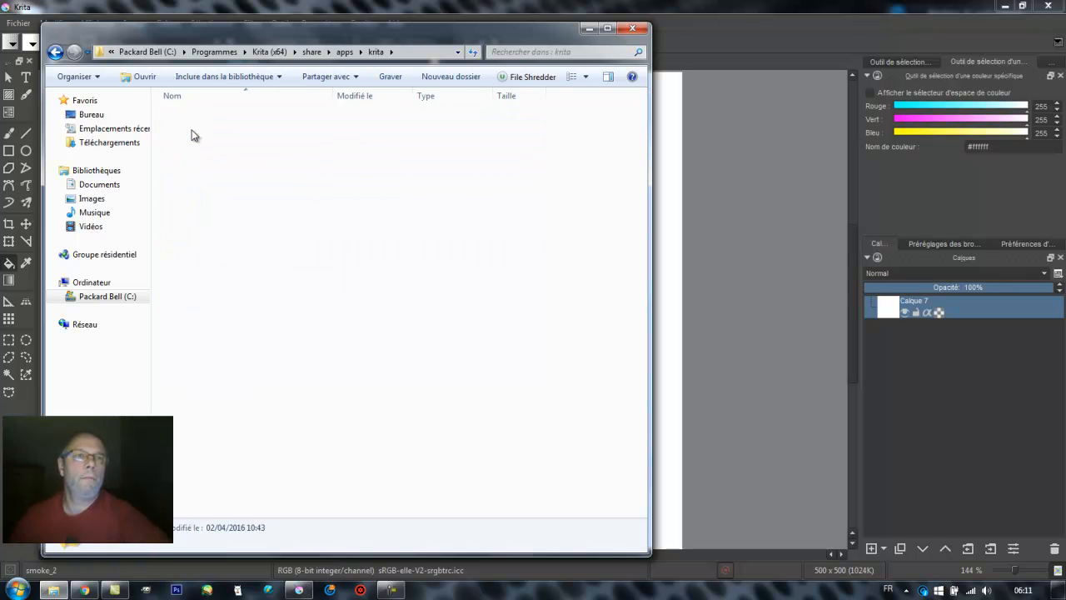
Inspect the GIMP brush pipe, GIMP brush and PNG files in Krita's brushes folder, and shift its window aside to free space.
{"action": "left_click", "coordinate": [195, 144]}
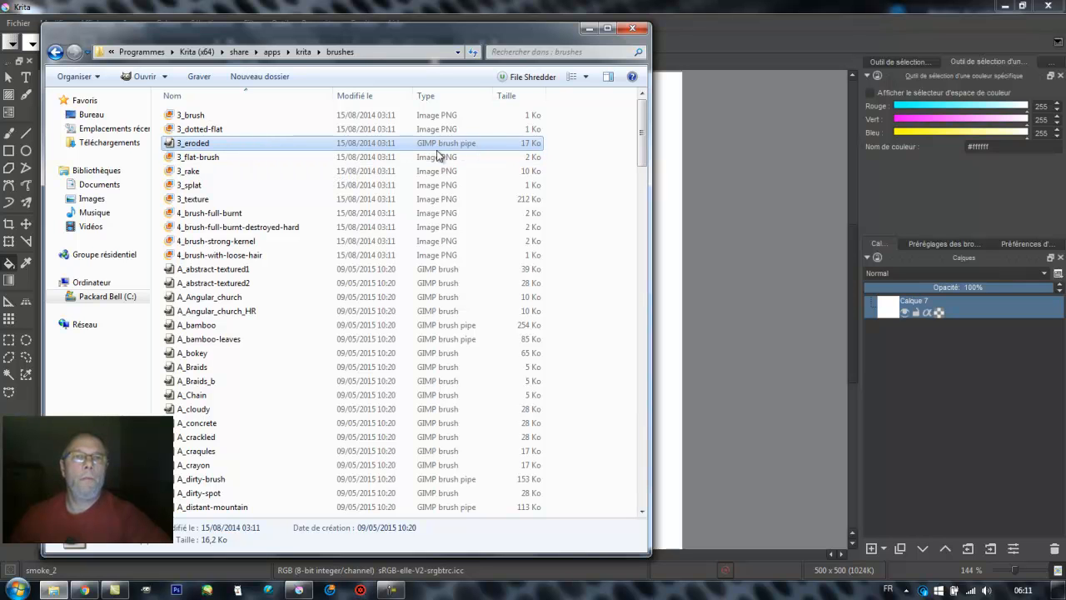
{"action": "left_click", "coordinate": [223, 268]}
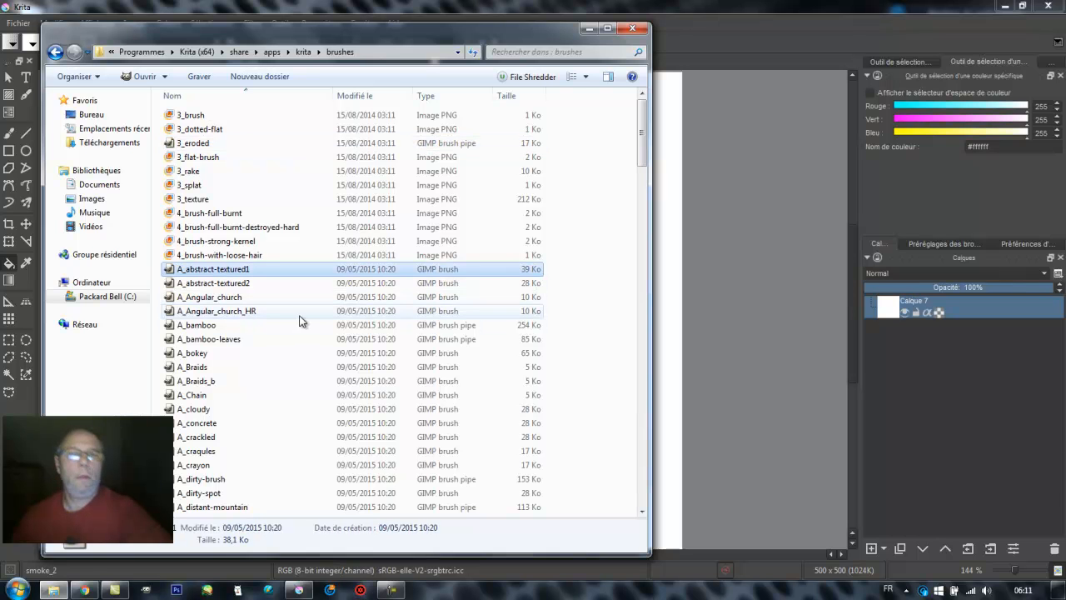
{"action": "left_click", "coordinate": [224, 171]}
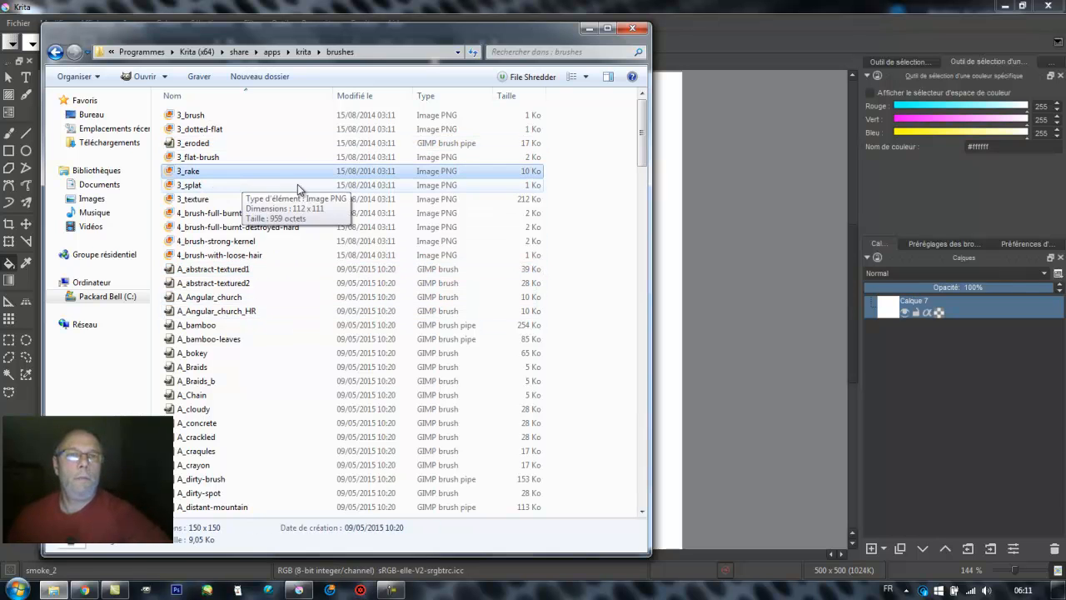
{"action": "mouse_move", "coordinate": [396, 45]}
{"action": "left_mouse_down"}
{"action": "mouse_move", "coordinate": [533, 76]}
{"action": "mouse_move", "coordinate": [747, 46]}
{"action": "left_mouse_up"}
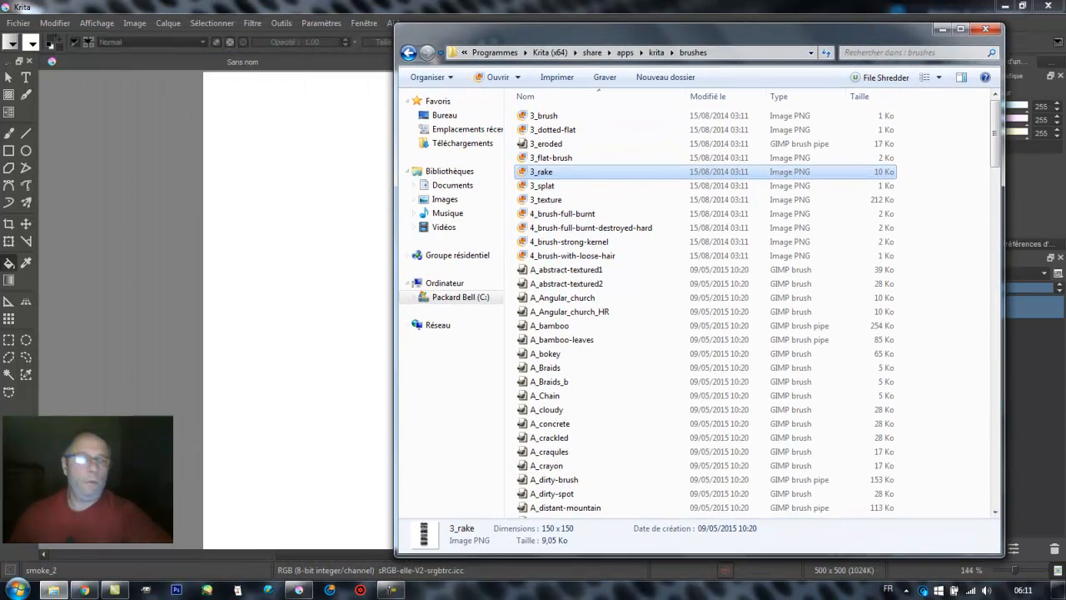
Open the brushes folder on the desktop (Bureau) in a second Explorer window.
{"action": "left_click", "coordinate": [18, 590]}
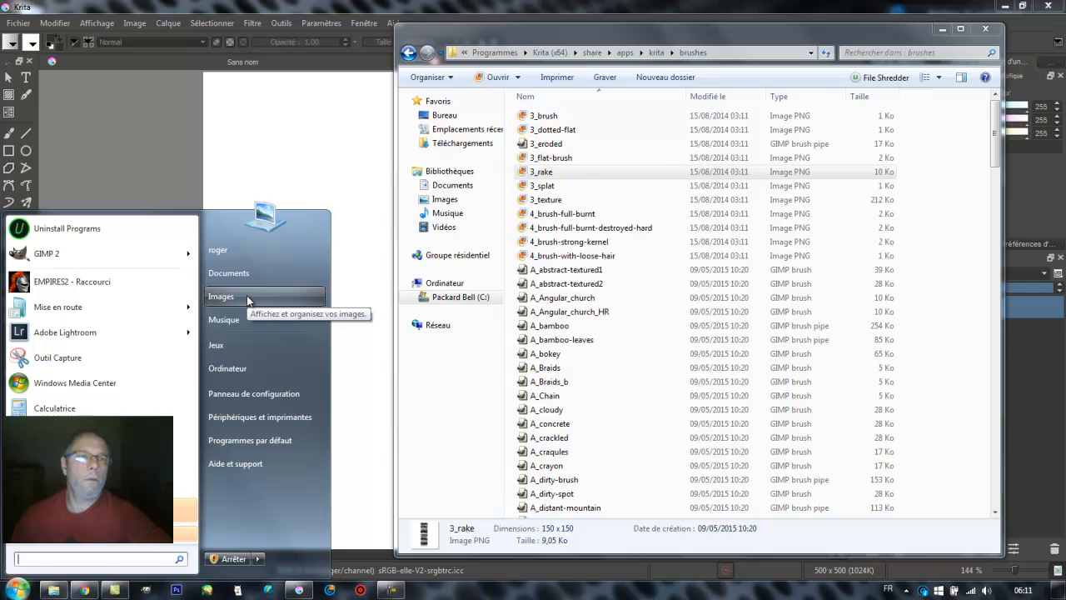
{"action": "left_click", "coordinate": [255, 276]}
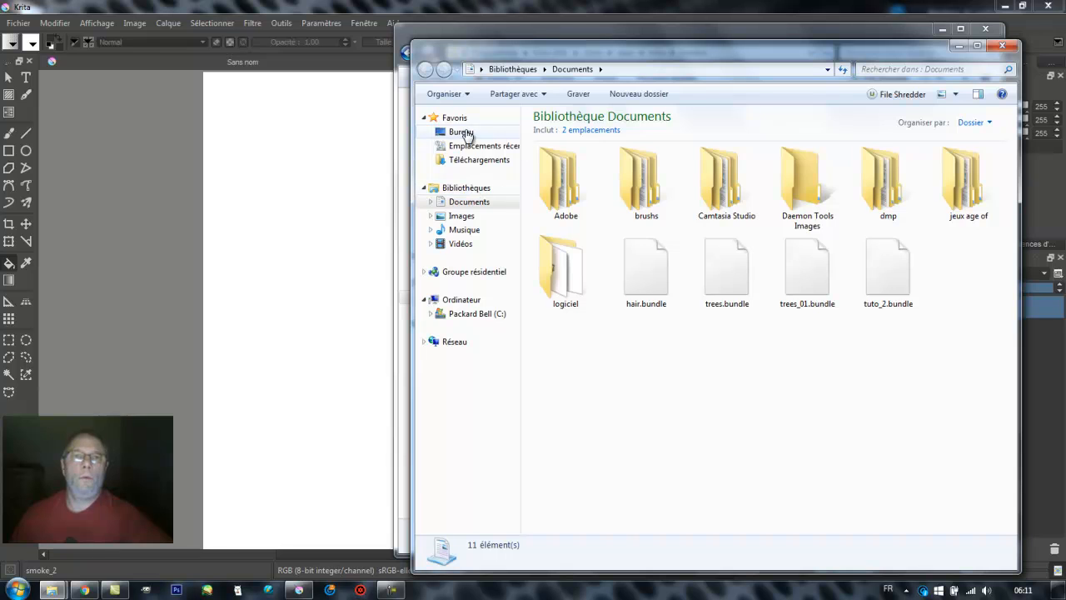
{"action": "left_click", "coordinate": [462, 133]}
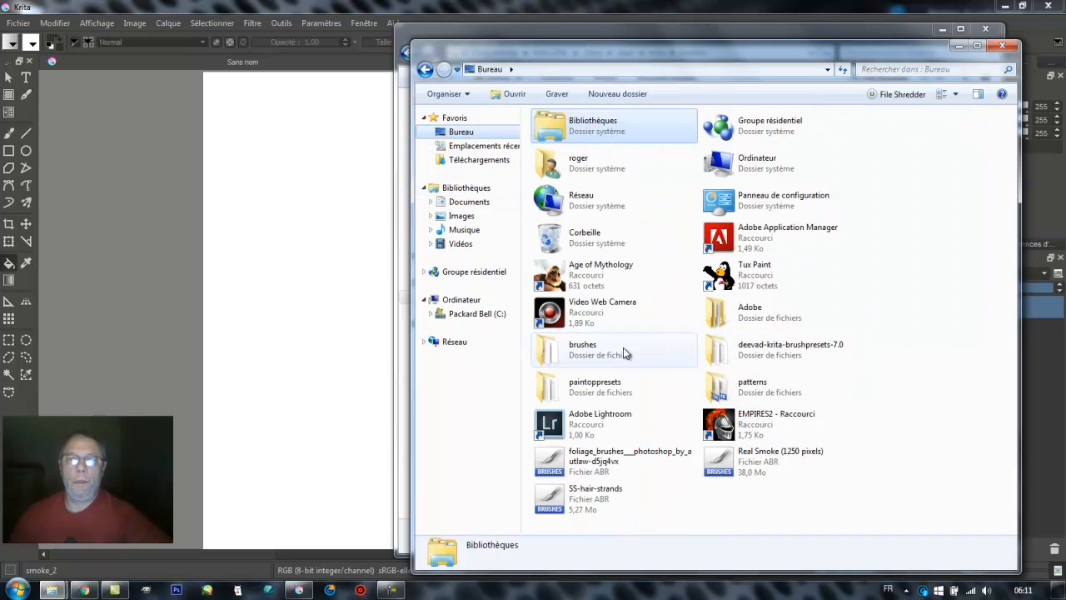
{"action": "double_click", "coordinate": [563, 354]}
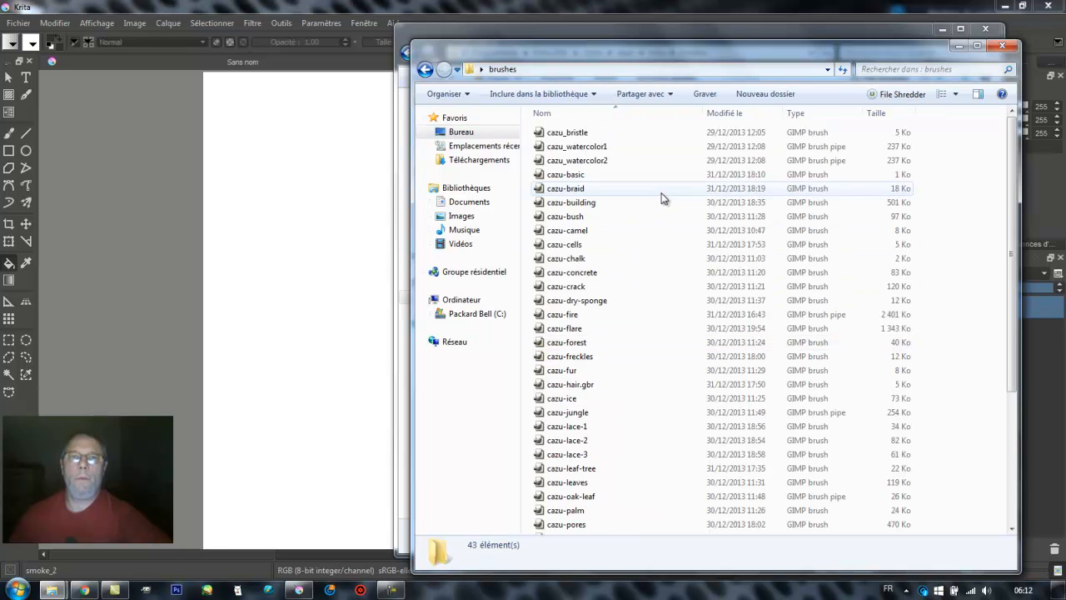
Examine the list of cazu brush files and their types in the desktop brushes folder.
{"action": "scroll", "coordinate": [662, 208], "scroll_direction": "down", "scroll_amount": 5}
{"action": "scroll", "coordinate": [648, 269], "scroll_direction": "up", "scroll_amount": 5}
{"action": "scroll", "coordinate": [644, 277], "scroll_direction": "down", "scroll_amount": 3}
{"action": "scroll", "coordinate": [644, 277], "scroll_direction": "up", "scroll_amount": 3}
{"action": "scroll", "coordinate": [644, 278], "scroll_direction": "down", "scroll_amount": 5}
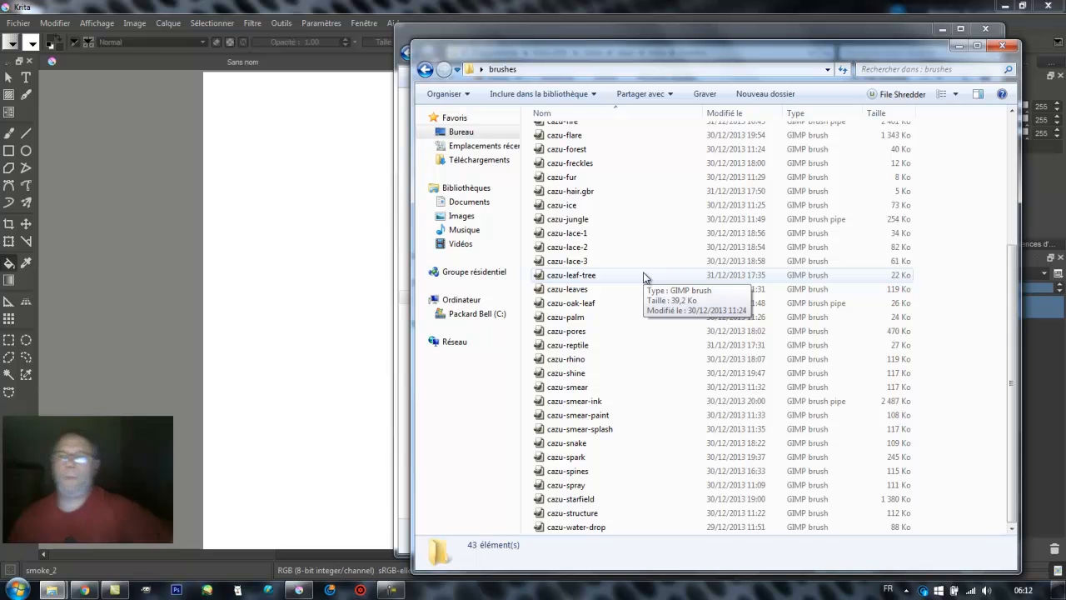
{"action": "scroll", "coordinate": [644, 278], "scroll_direction": "up", "scroll_amount": 2}
{"action": "scroll", "coordinate": [644, 277], "scroll_direction": "up", "scroll_amount": 2}
{"action": "scroll", "coordinate": [643, 278], "scroll_direction": "up", "scroll_amount": 1}
{"action": "scroll", "coordinate": [644, 278], "scroll_direction": "down", "scroll_amount": 1}
{"action": "scroll", "coordinate": [644, 278], "scroll_direction": "down", "scroll_amount": 4}
{"action": "scroll", "coordinate": [644, 277], "scroll_direction": "up", "scroll_amount": 4}
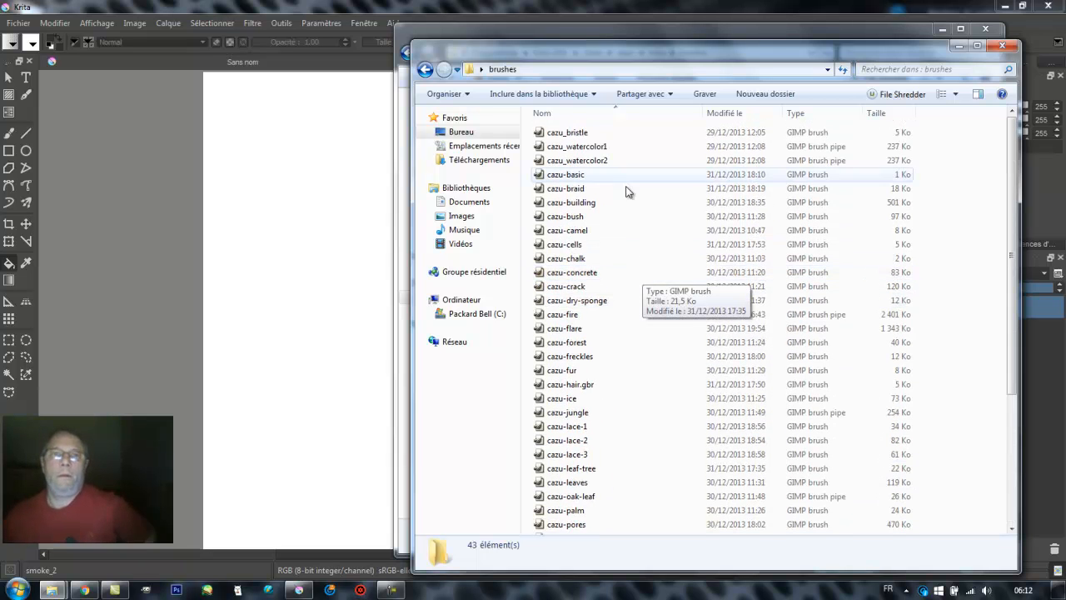
Bring Krita's own brushes folder window forward beside the desktop one and review its installed brush files.
{"action": "left_click_drag", "start_coordinate": [600, 35], "coordinate": [286, 35]}
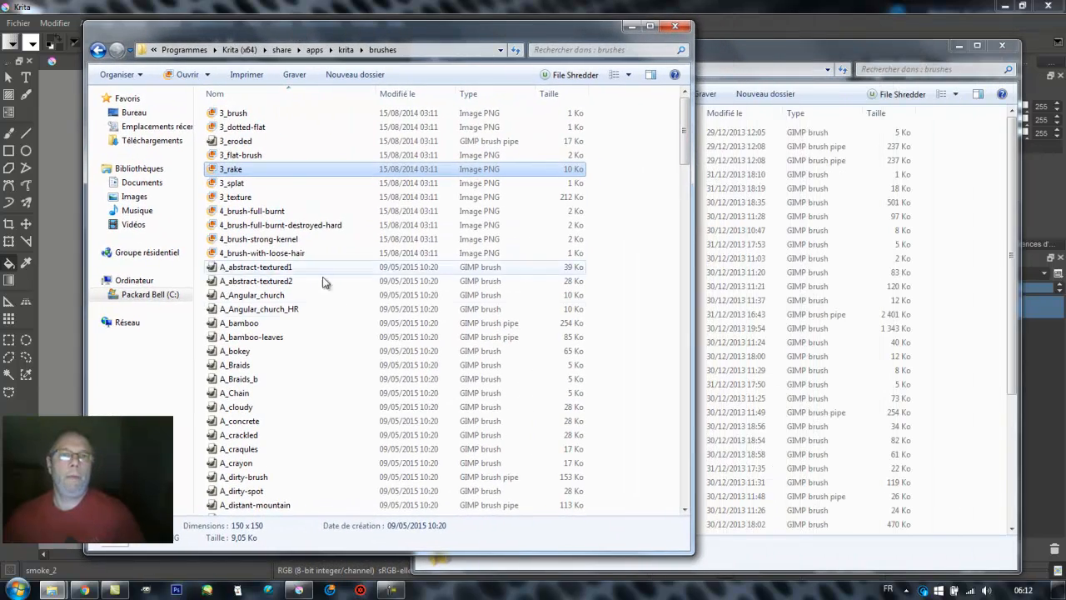
{"action": "scroll", "coordinate": [321, 312], "scroll_direction": "down", "scroll_amount": 15}
{"action": "scroll", "coordinate": [322, 321], "scroll_direction": "down", "scroll_amount": 12}
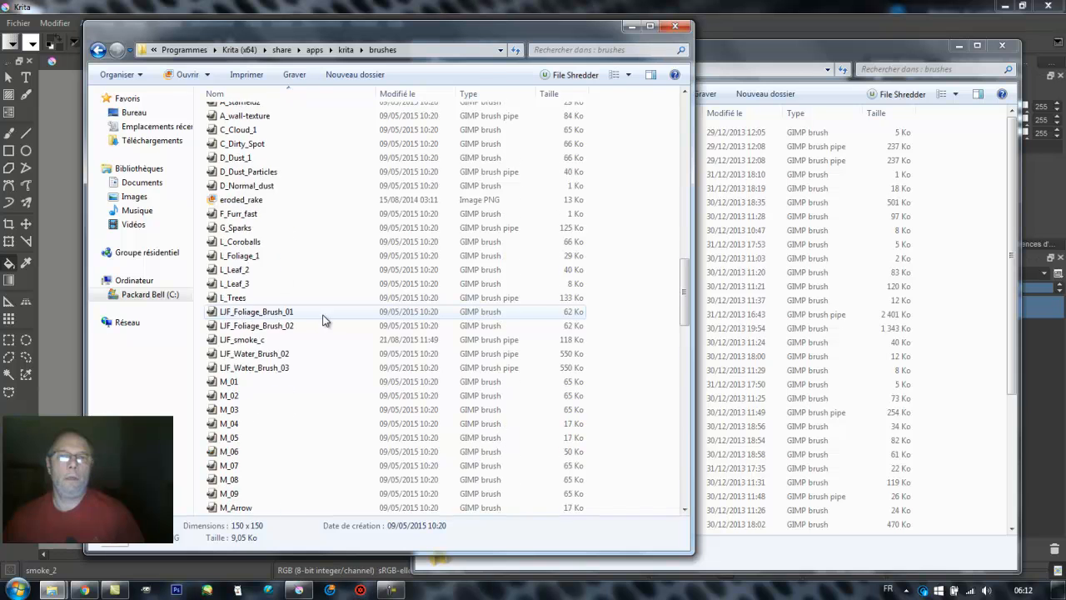
Return the desktop brushes window to Bureau and view the brushes subfolder of deevad-krita-brushpresets-7.0.
{"action": "left_click", "coordinate": [852, 47]}
{"action": "left_click", "coordinate": [424, 69]}
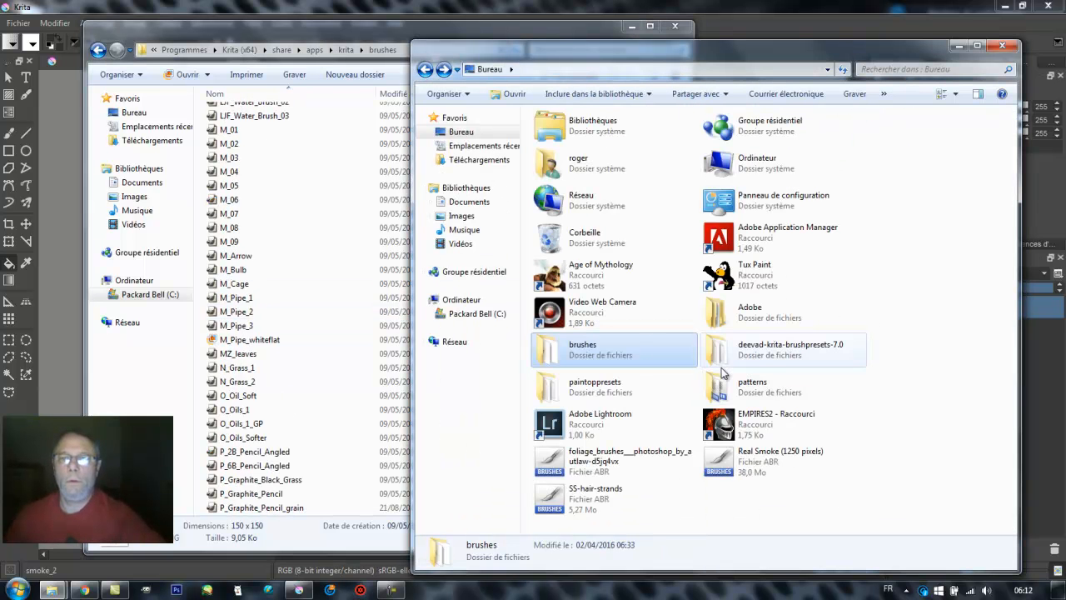
{"action": "double_click", "coordinate": [723, 355]}
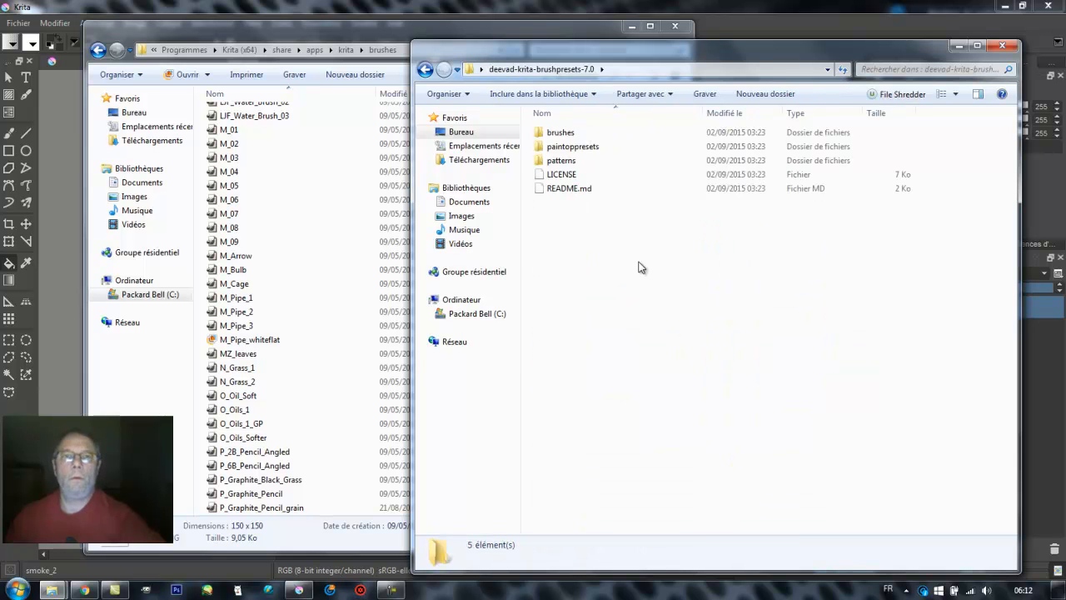
{"action": "double_click", "coordinate": [567, 135]}
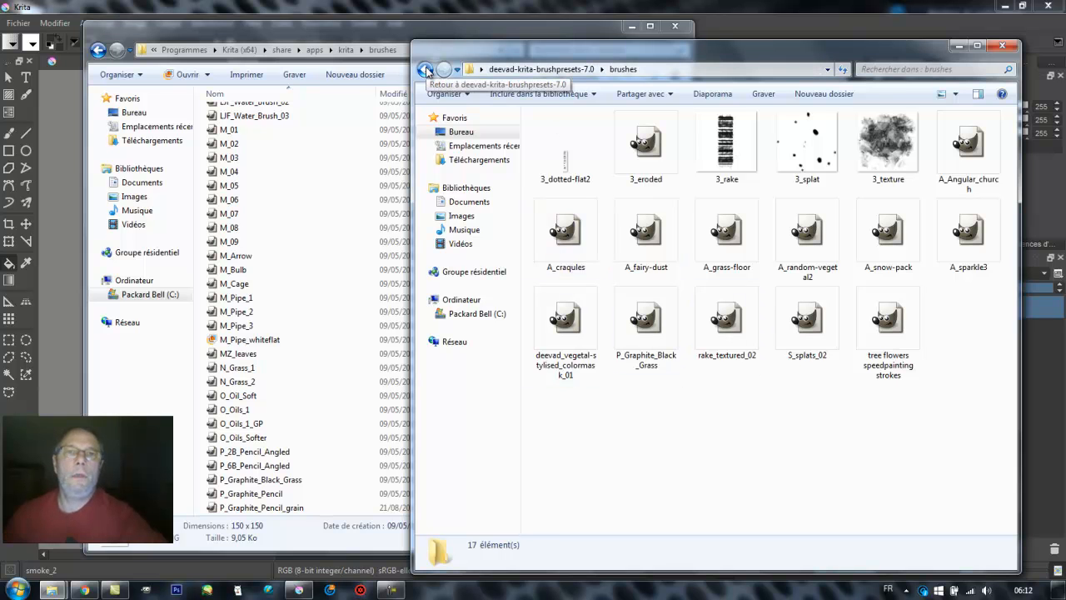
Go back to Bureau and reopen the deevad-krita-brushpresets-7.0 folder at its top level.
{"action": "left_click", "coordinate": [425, 70]}
{"action": "left_click", "coordinate": [426, 70]}
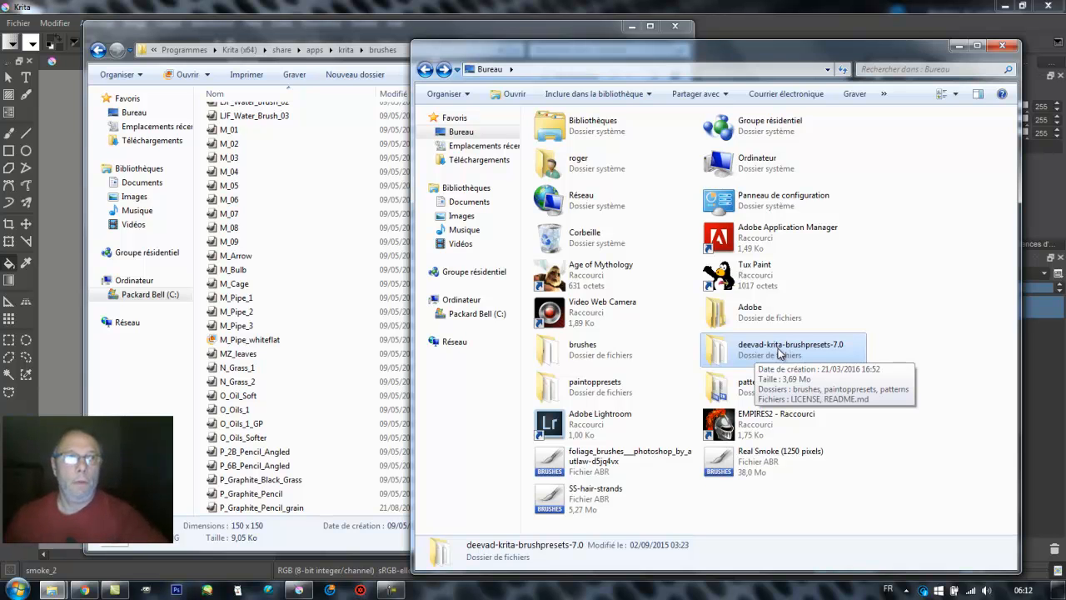
{"action": "double_click", "coordinate": [720, 353]}
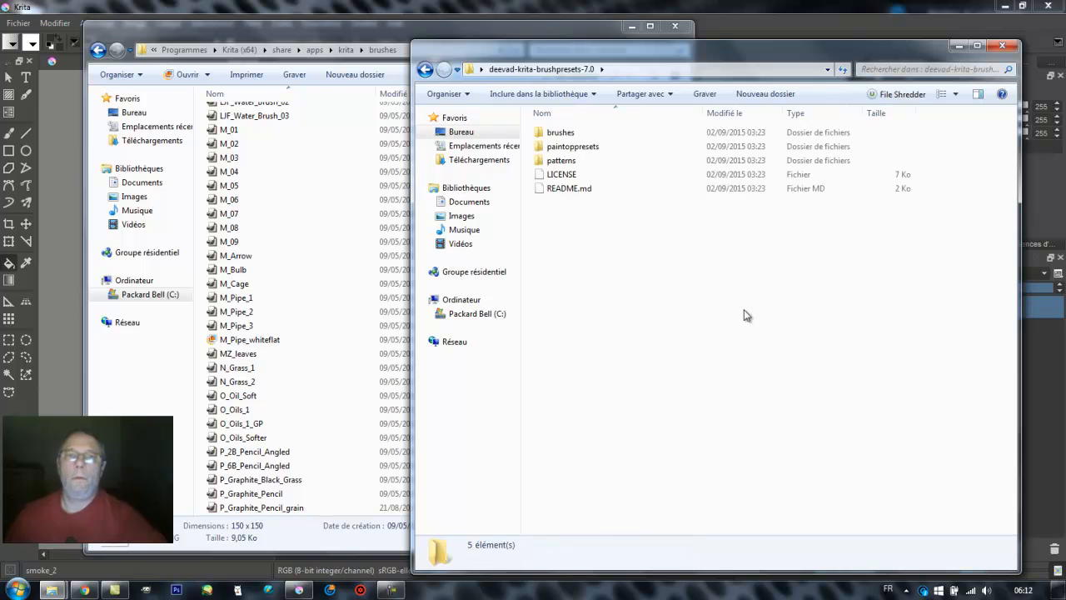
Examine the brushes, paintoppresets and patterns subfolders of the downloaded deevad brush pack, highlighting each in turn.
{"action": "left_click", "coordinate": [566, 134]}
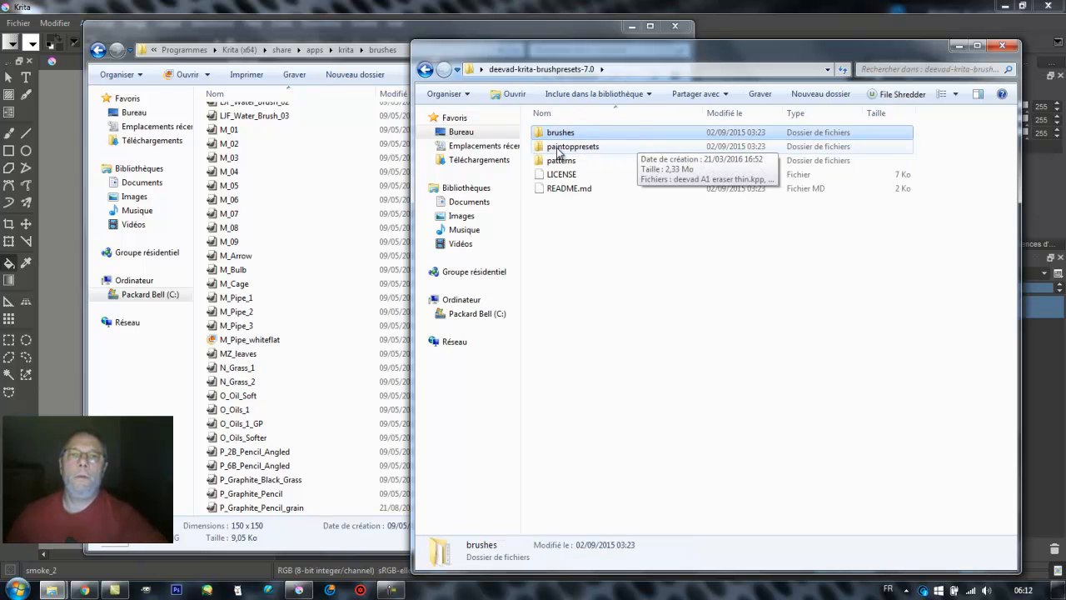
{"action": "left_click", "coordinate": [563, 161]}
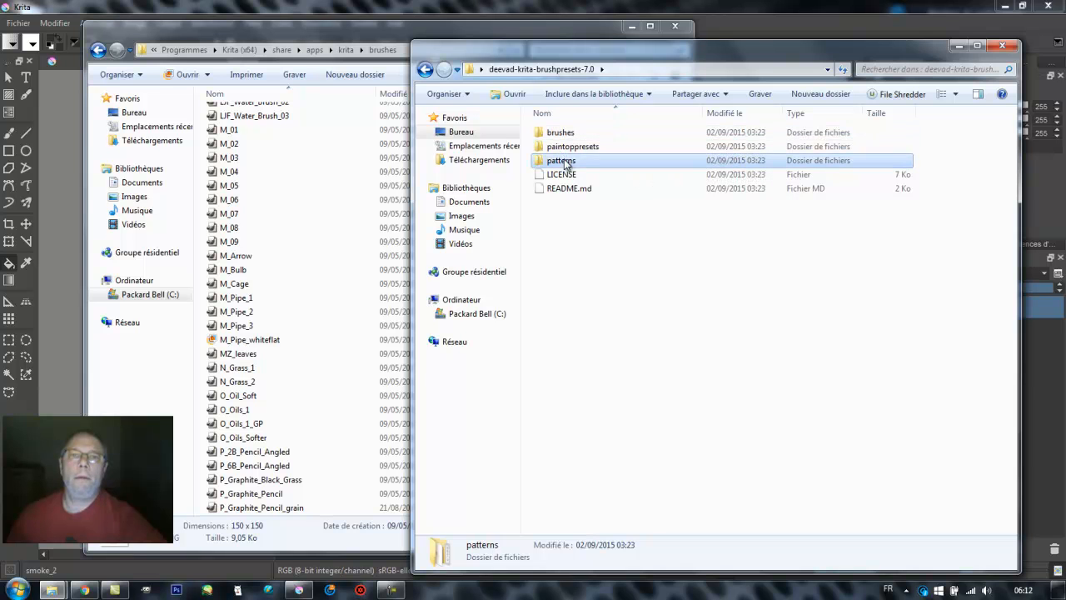
{"action": "left_click", "coordinate": [562, 148]}
{"action": "left_click", "coordinate": [563, 161]}
{"action": "left_click", "coordinate": [563, 134]}
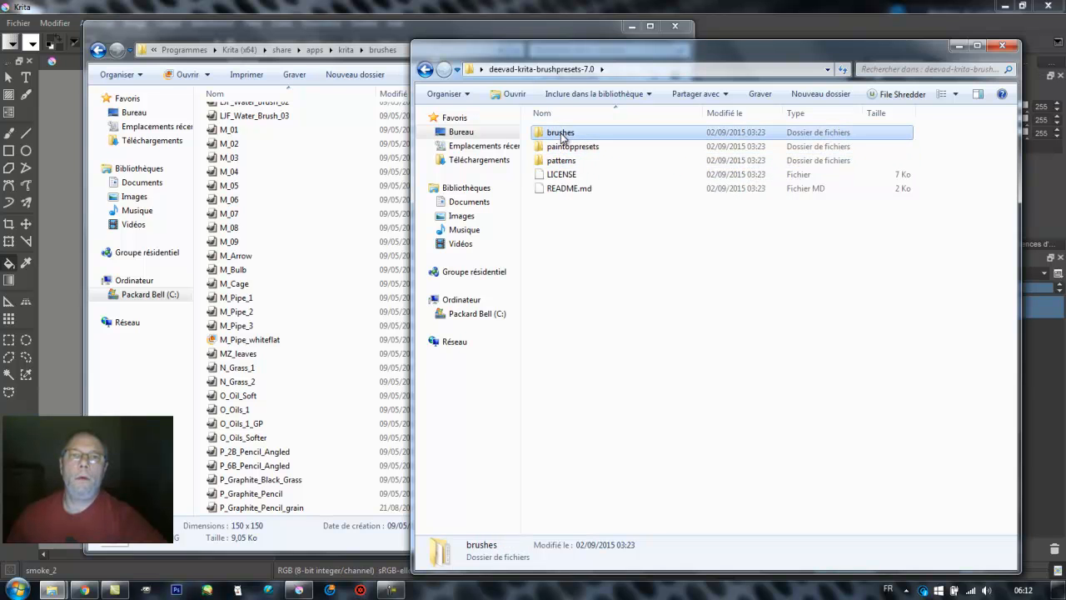
{"action": "left_click", "coordinate": [563, 148]}
{"action": "left_click", "coordinate": [562, 160]}
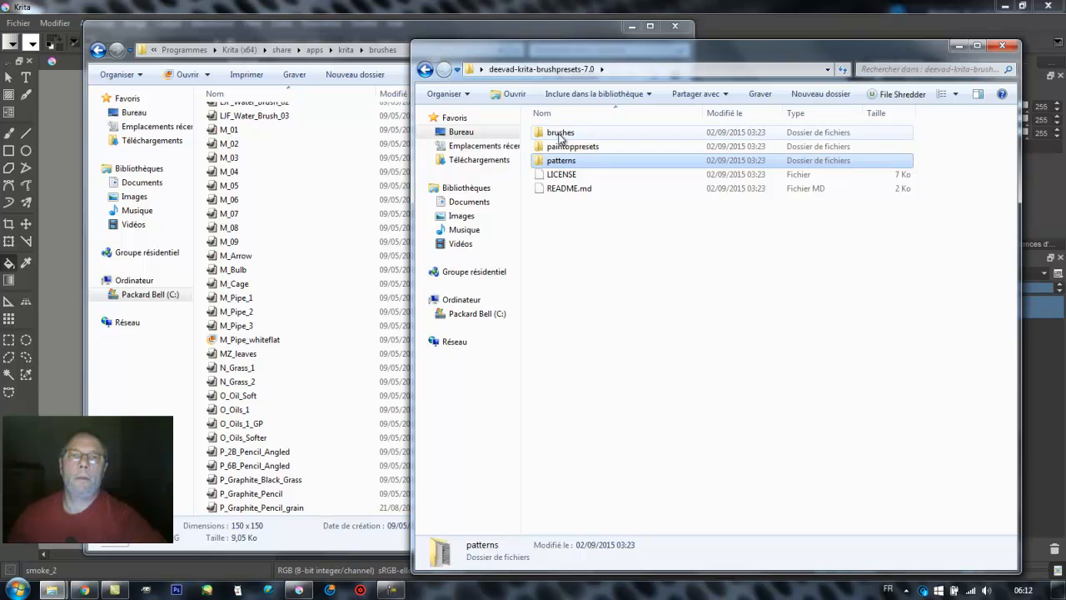
{"action": "left_click", "coordinate": [560, 135]}
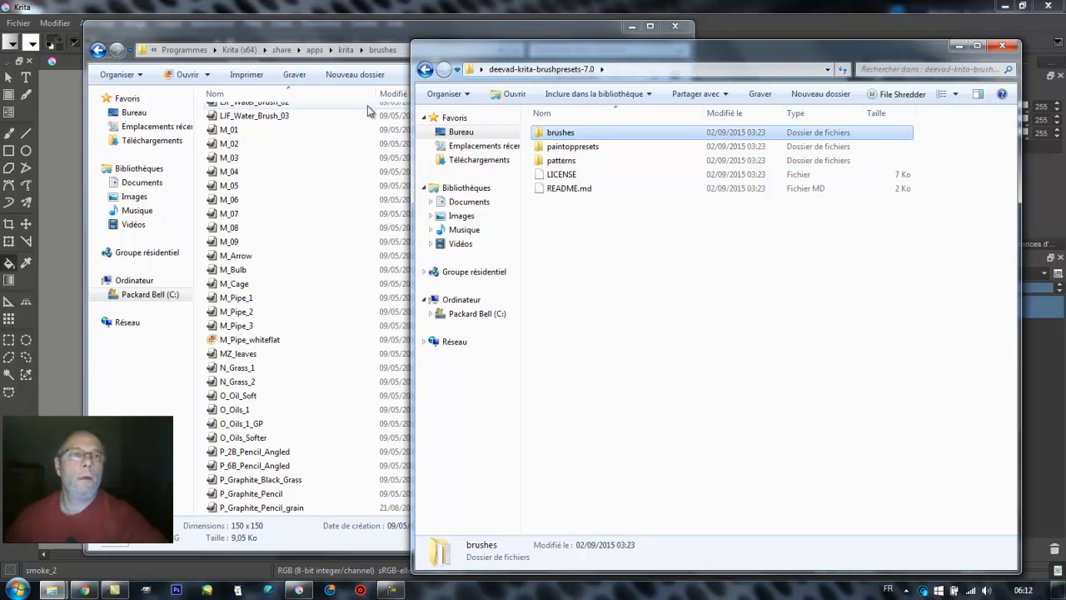
Return the Krita program window to its parent krita folder and narrow it to sit beside the deevad pack window.
{"action": "left_click", "coordinate": [97, 50]}
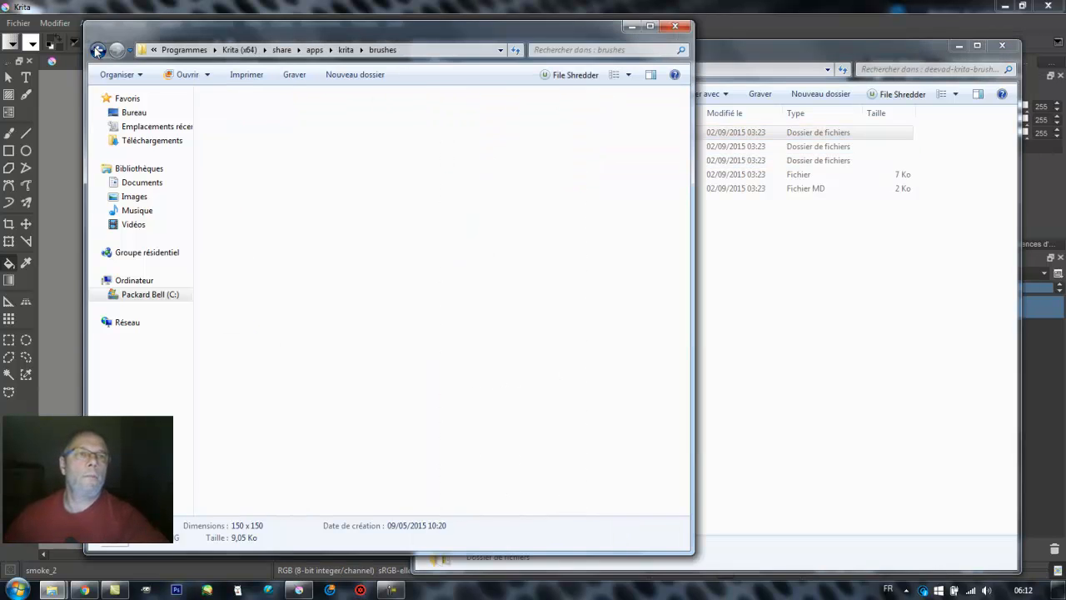
{"action": "left_click_drag", "start_coordinate": [318, 42], "coordinate": [273, 62]}
{"action": "left_click_drag", "start_coordinate": [647, 254], "coordinate": [504, 262]}
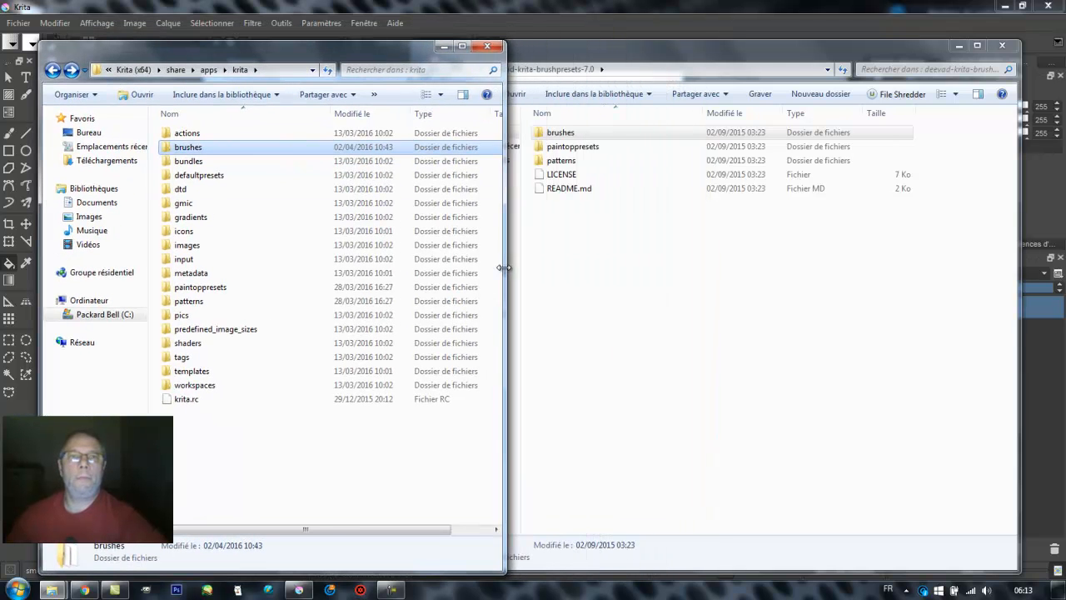
Compare the brushes, paintoppresets and patterns folders of the deevad pack with their counterparts in the Krita program folder, highlighting each pair.
{"action": "left_click", "coordinate": [210, 147]}
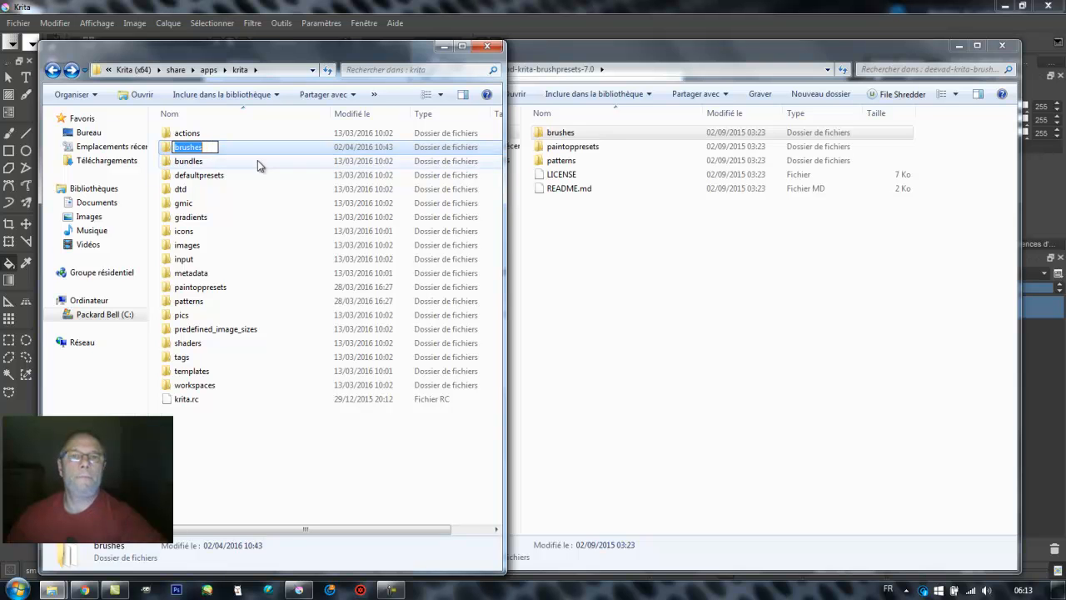
{"action": "left_click", "coordinate": [582, 149]}
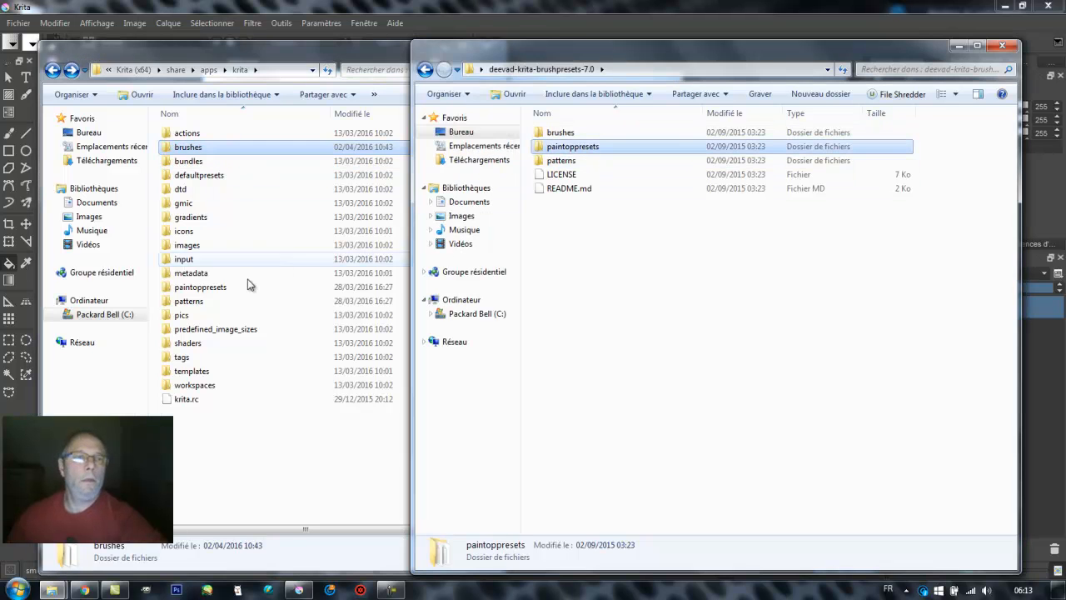
{"action": "left_click", "coordinate": [222, 289]}
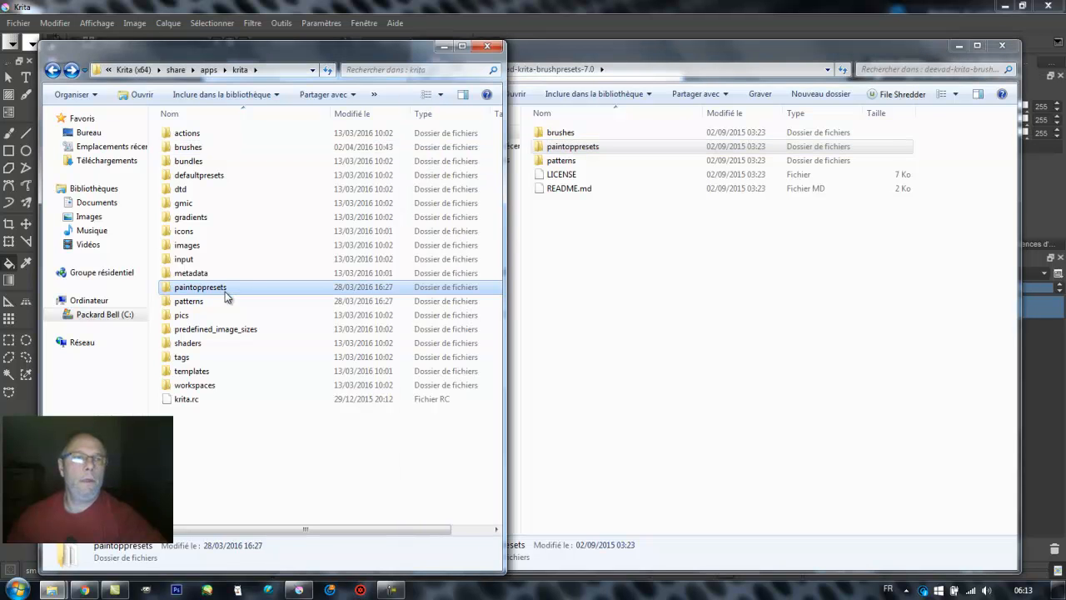
{"action": "left_click", "coordinate": [223, 300]}
{"action": "left_click", "coordinate": [551, 161]}
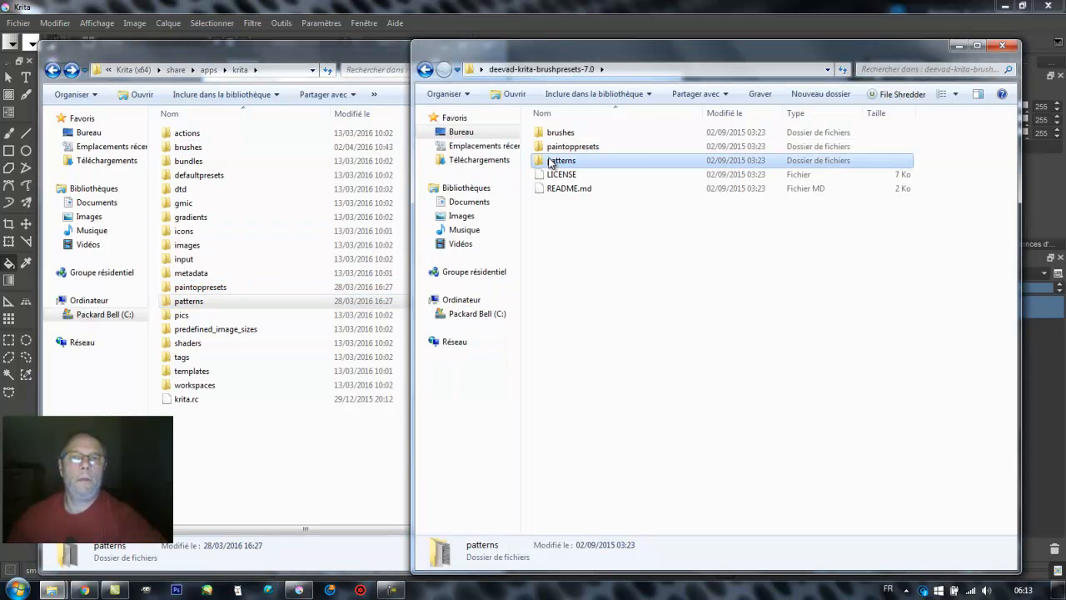
Open the patterns folder in both the Krita and deevad pack windows, and copy all the pattern files from the deevad pack.
{"action": "double_click", "coordinate": [185, 302]}
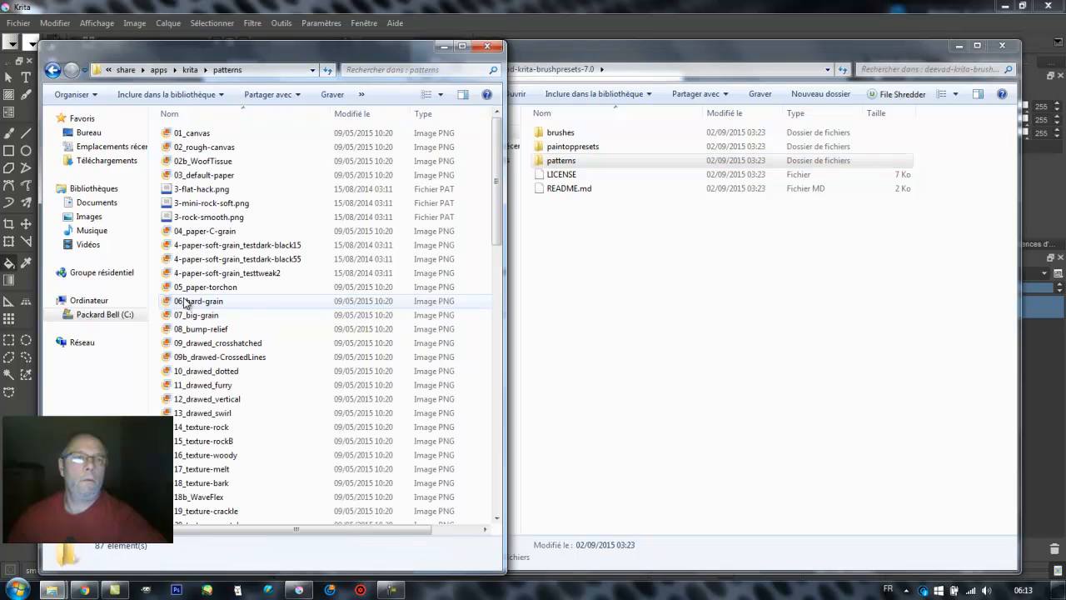
{"action": "double_click", "coordinate": [558, 160]}
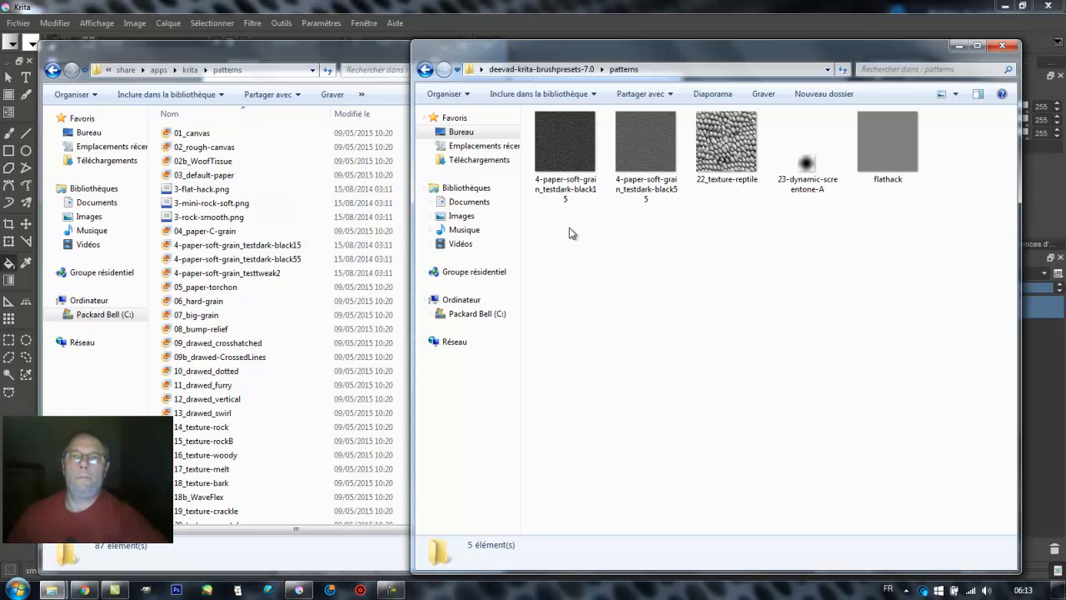
{"action": "left_click_drag", "start_coordinate": [596, 228], "coordinate": [920, 140]}
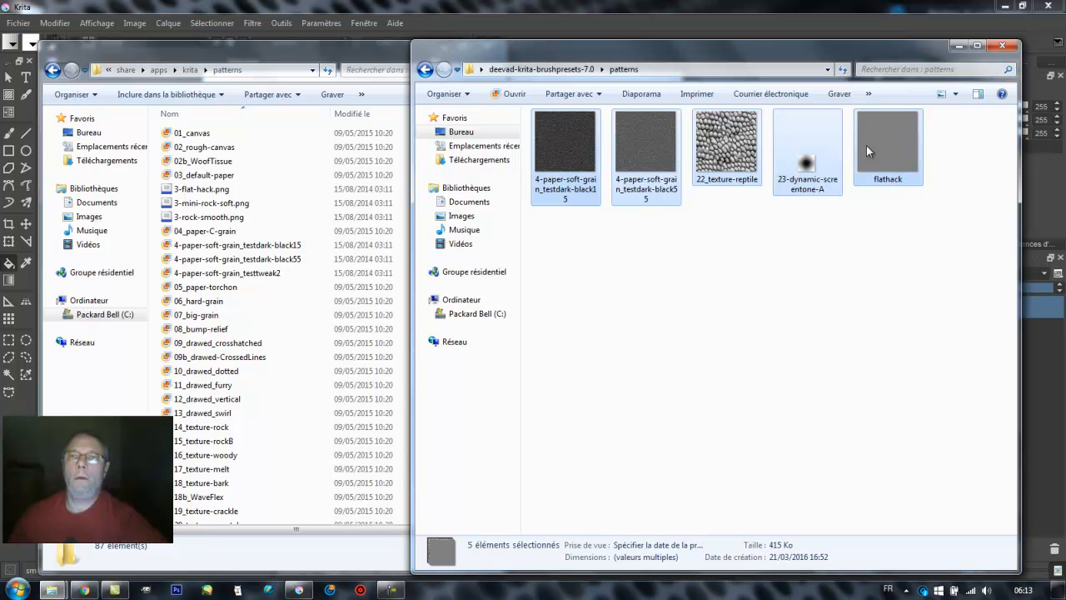
{"action": "right_click", "coordinate": [820, 146]}
{"action": "left_click", "coordinate": [874, 436]}
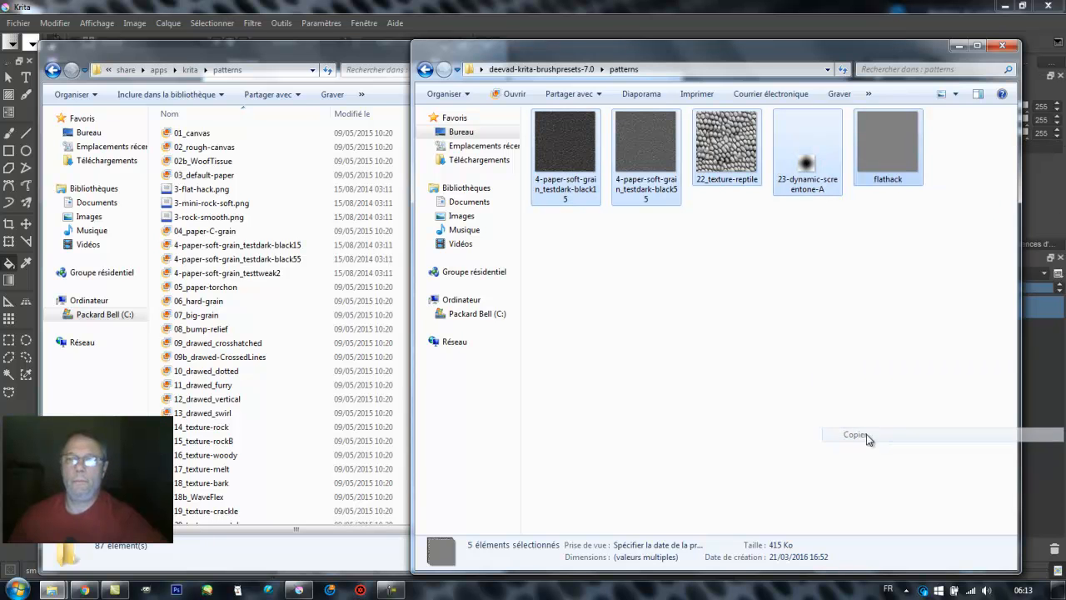
Paste the copied patterns into Krita's patterns folder, replacing existing files of the same name for all conflicts, and check the pasted files.
{"action": "right_click", "coordinate": [278, 193]}
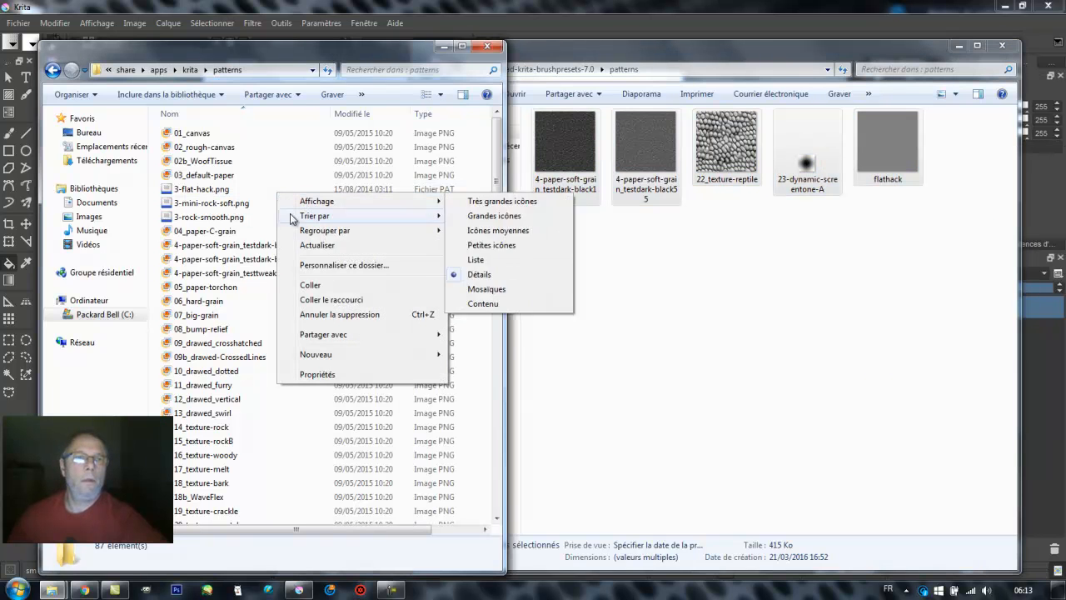
{"action": "left_click", "coordinate": [318, 286]}
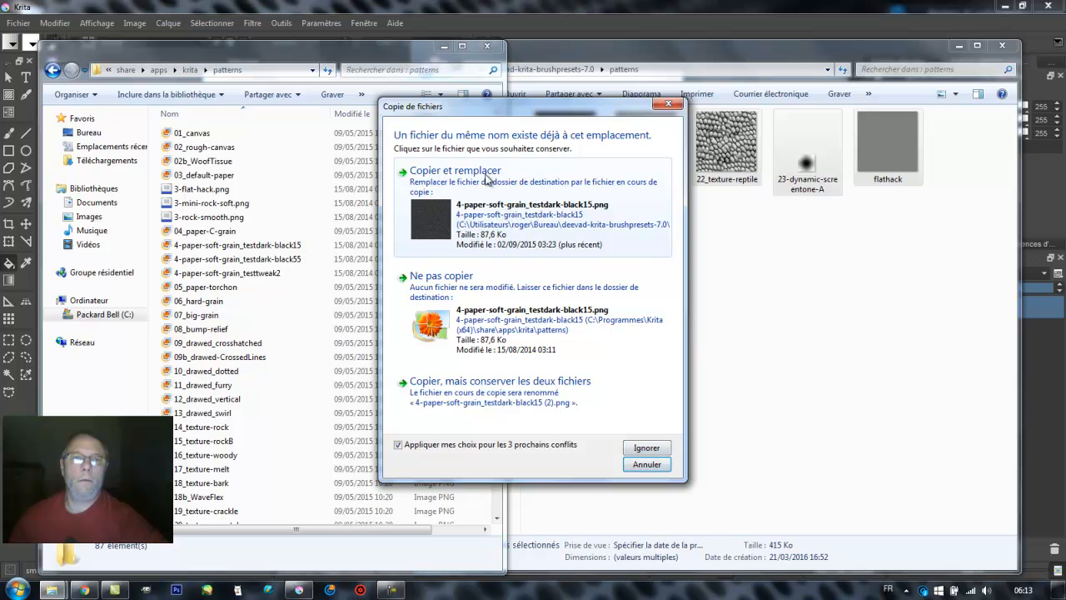
{"action": "left_click", "coordinate": [487, 179]}
{"action": "left_click", "coordinate": [520, 344]}
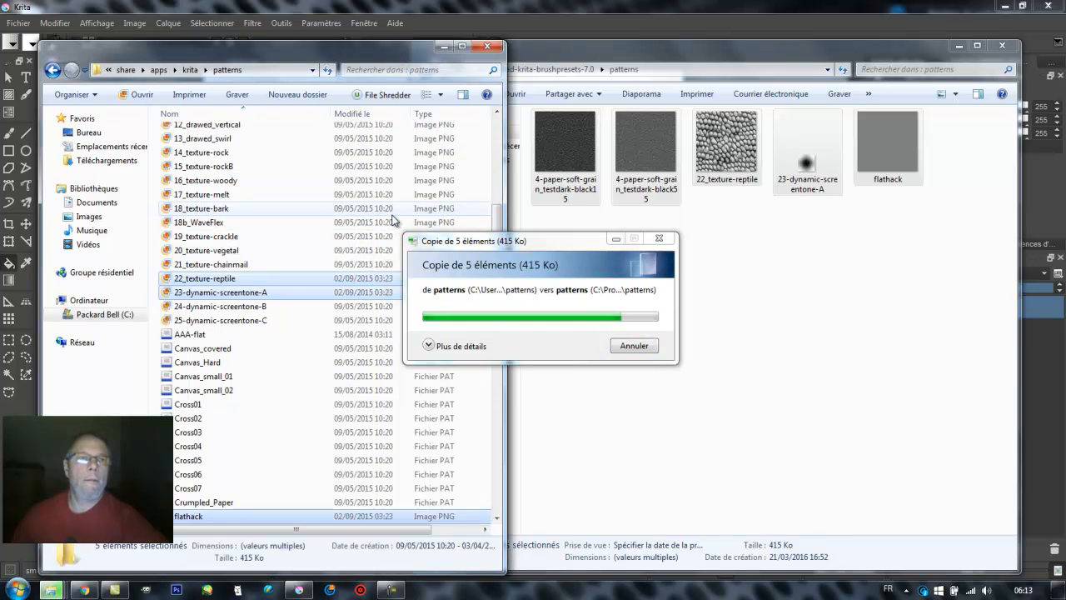
{"action": "scroll", "coordinate": [301, 406], "scroll_direction": "down", "scroll_amount": 1}
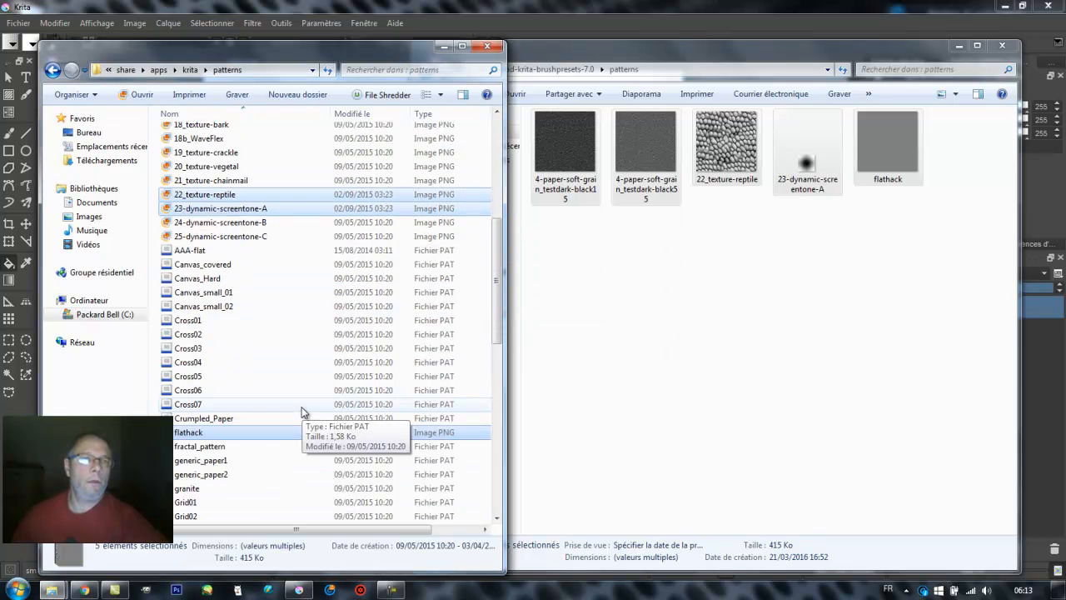
{"action": "scroll", "coordinate": [263, 192], "scroll_direction": "up", "scroll_amount": 1}
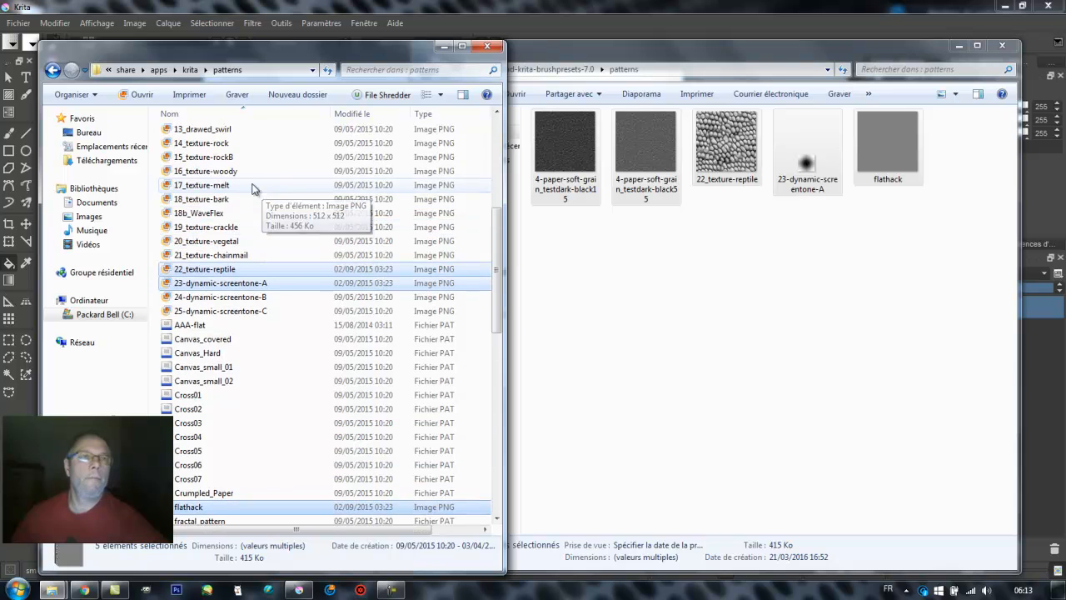
Return to the top level of the deevad pack and look through its paintoppresets folder.
{"action": "left_click", "coordinate": [531, 48]}
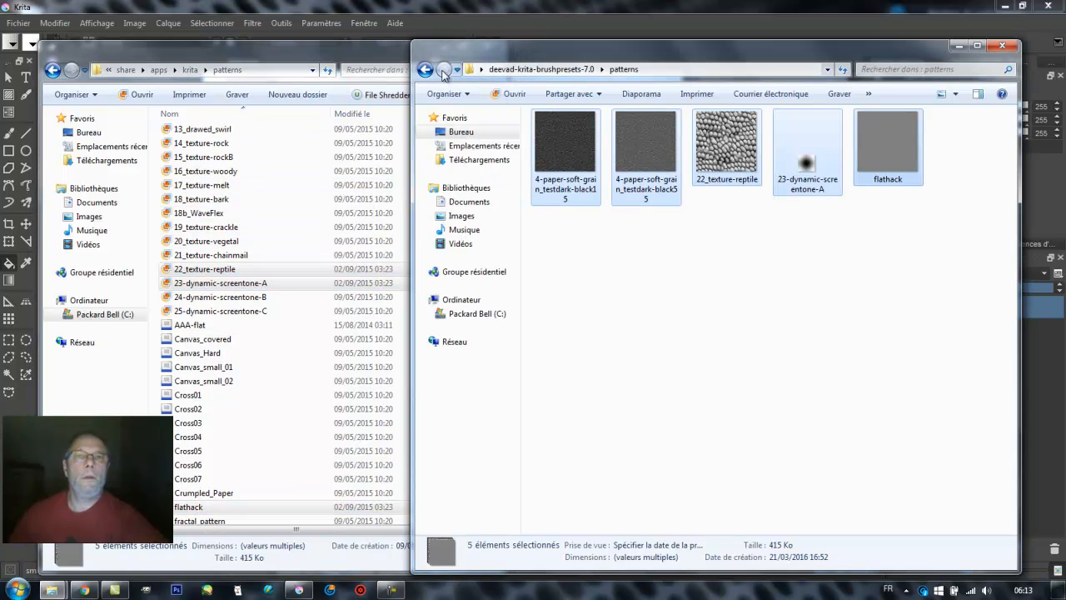
{"action": "left_click", "coordinate": [425, 70]}
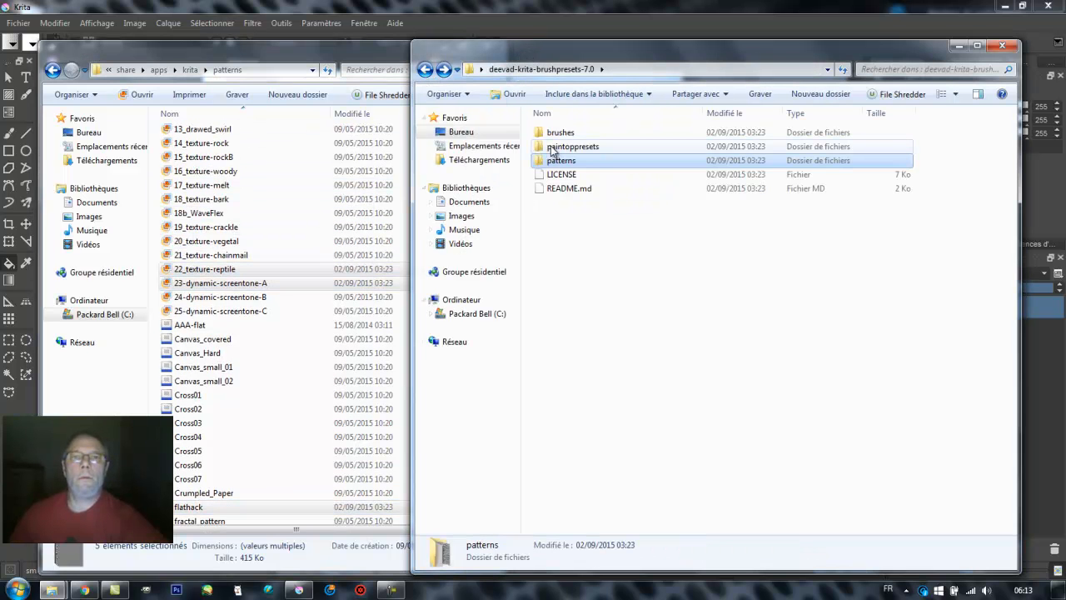
{"action": "double_click", "coordinate": [559, 147]}
{"action": "scroll", "coordinate": [607, 213], "scroll_direction": "down", "scroll_amount": 5}
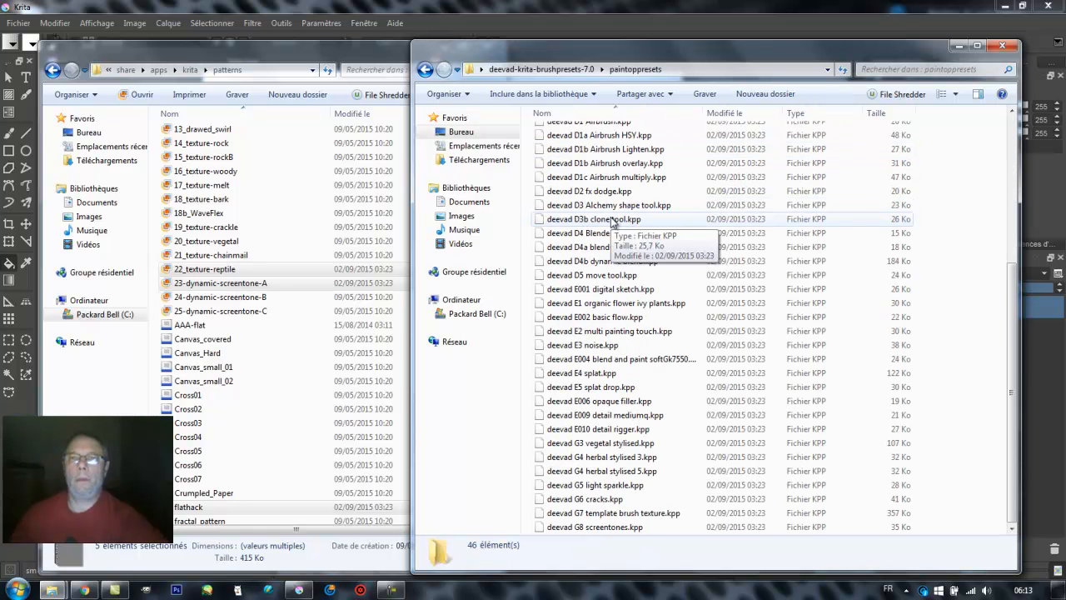
{"action": "scroll", "coordinate": [612, 225], "scroll_direction": "up", "scroll_amount": 5}
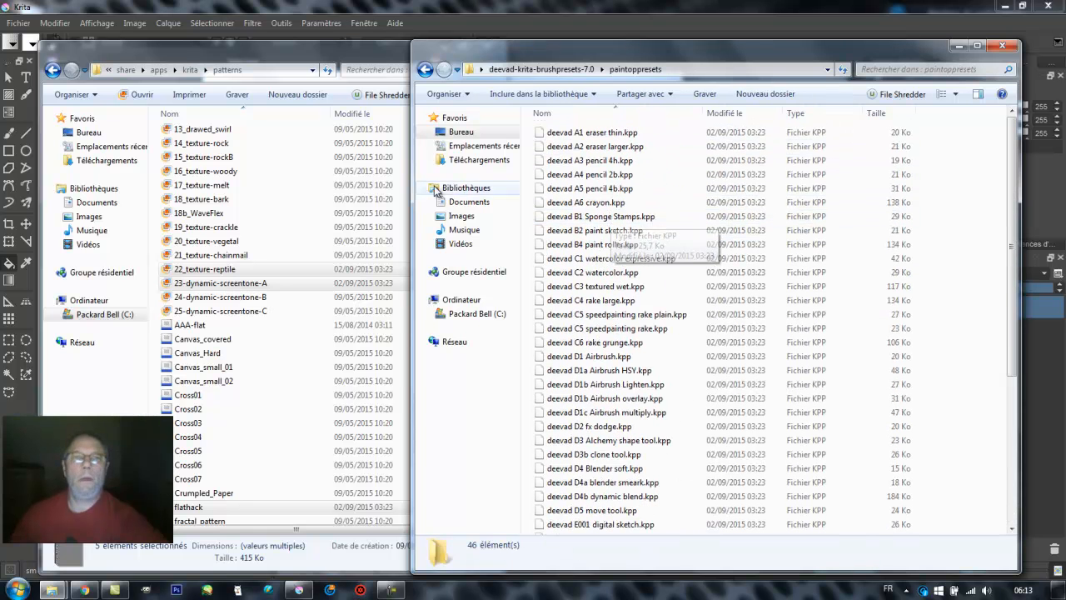
Open Krita's own paintoppresets folder and look through its list for the deevad presets.
{"action": "left_click", "coordinate": [51, 71]}
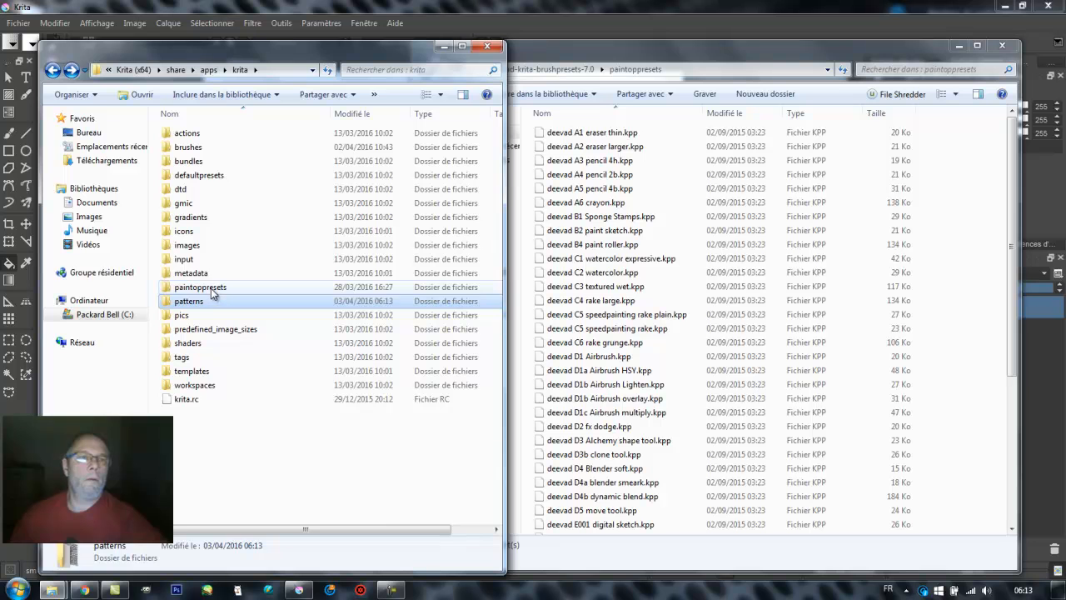
{"action": "double_click", "coordinate": [209, 288]}
{"action": "scroll", "coordinate": [278, 279], "scroll_direction": "down", "scroll_amount": 10}
{"action": "scroll", "coordinate": [316, 296], "scroll_direction": "up", "scroll_amount": 12}
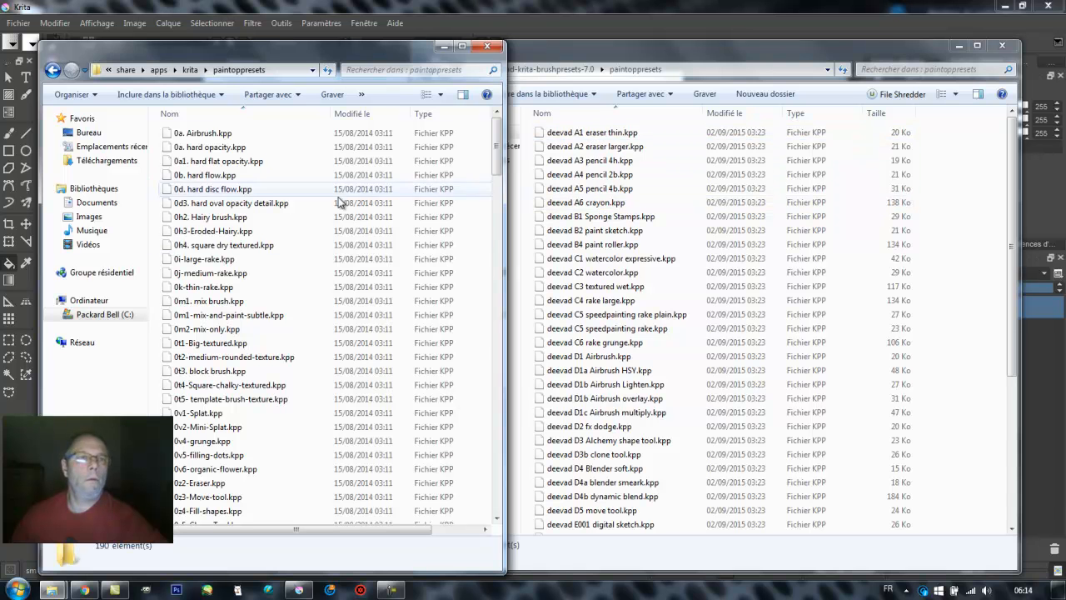
{"action": "scroll", "coordinate": [250, 326], "scroll_direction": "down", "scroll_amount": 8}
{"action": "scroll", "coordinate": [252, 332], "scroll_direction": "down", "scroll_amount": 6}
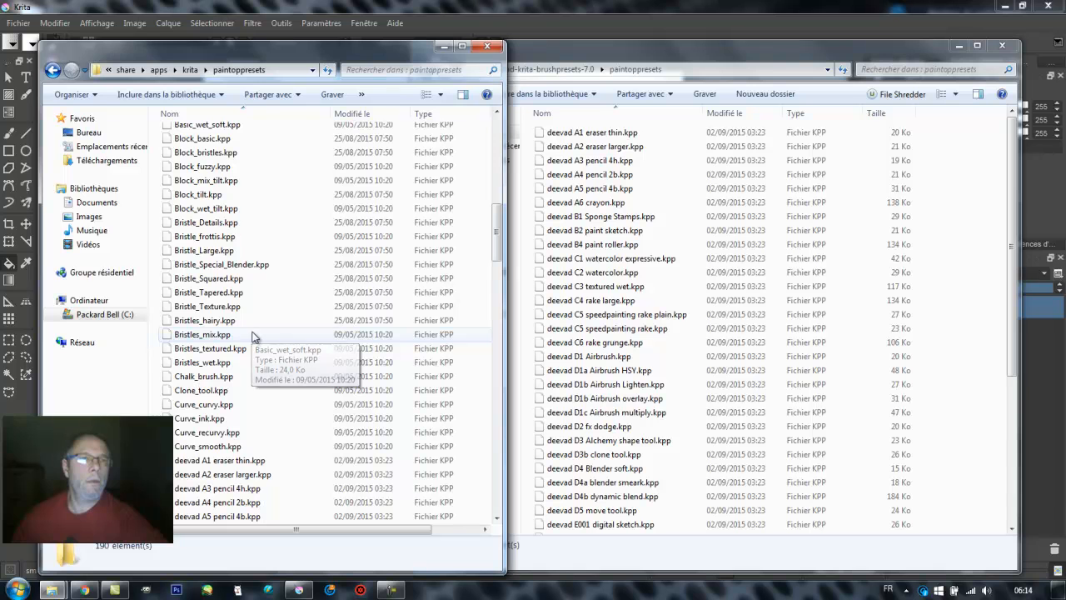
{"action": "scroll", "coordinate": [258, 330], "scroll_direction": "up", "scroll_amount": 3}
{"action": "scroll", "coordinate": [266, 326], "scroll_direction": "down", "scroll_amount": 8}
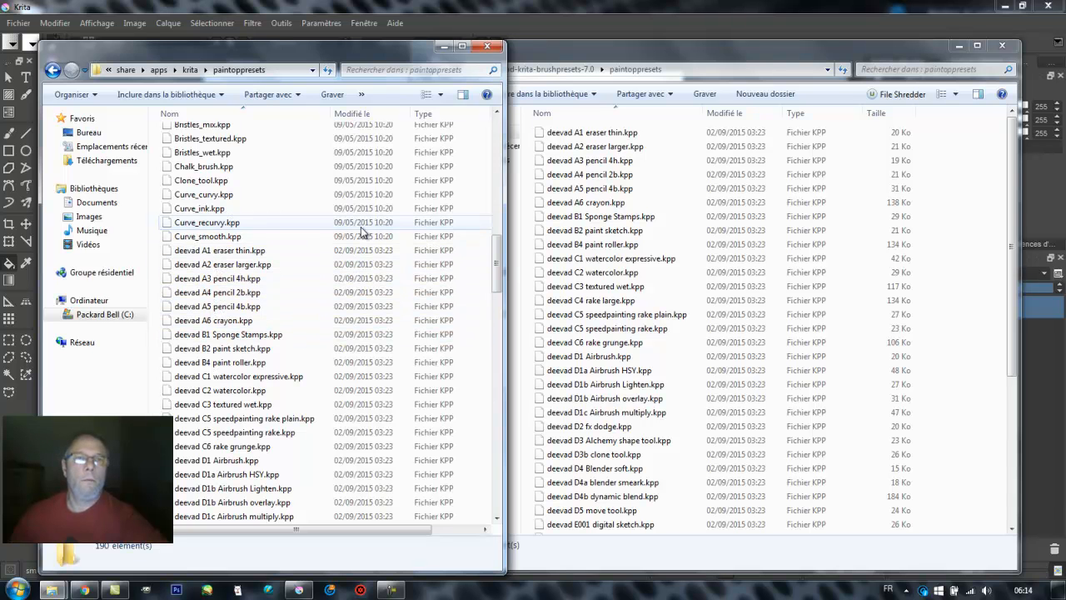
Open the brushes folder in both the deevad pack and Krita windows, and show Krita's brushes as medium icons (Icônes moyennes).
{"action": "left_click", "coordinate": [597, 52]}
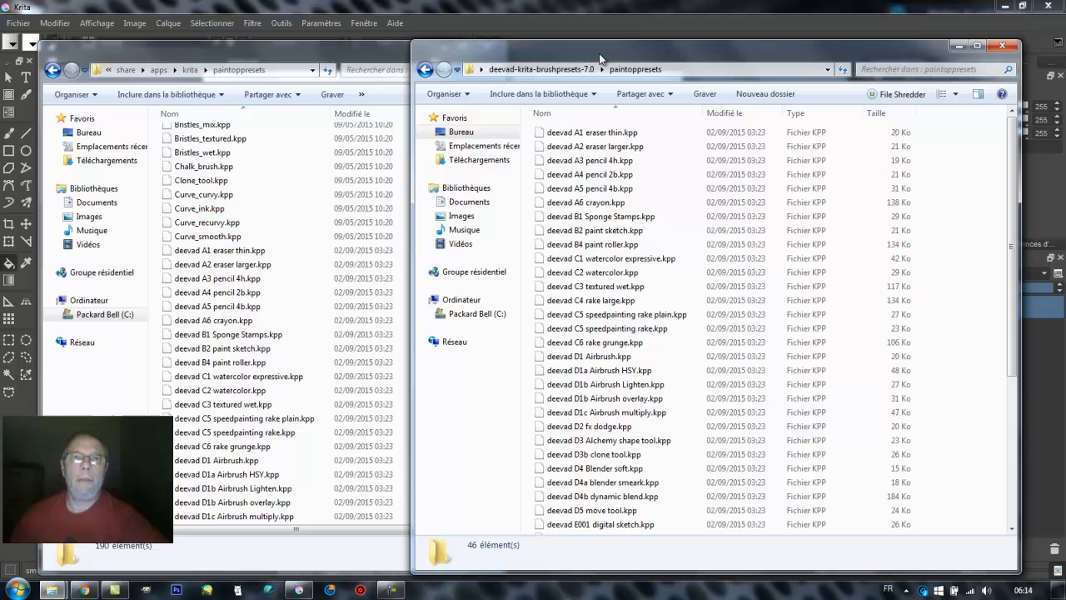
{"action": "left_click", "coordinate": [425, 70]}
{"action": "double_click", "coordinate": [555, 131]}
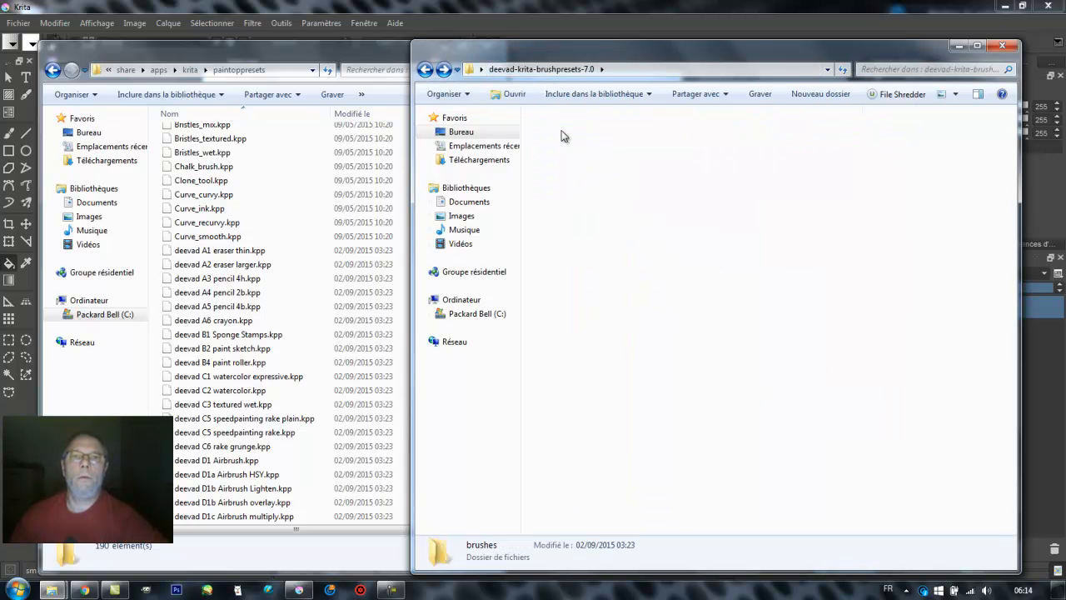
{"action": "left_click", "coordinate": [53, 70]}
{"action": "left_click", "coordinate": [187, 148]}
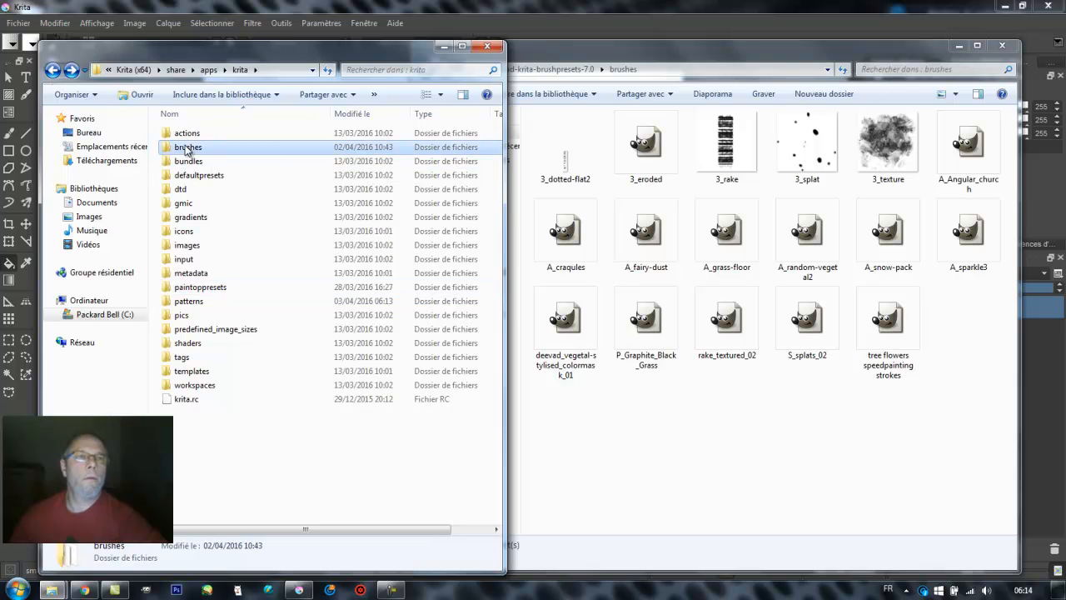
{"action": "double_click", "coordinate": [187, 147]}
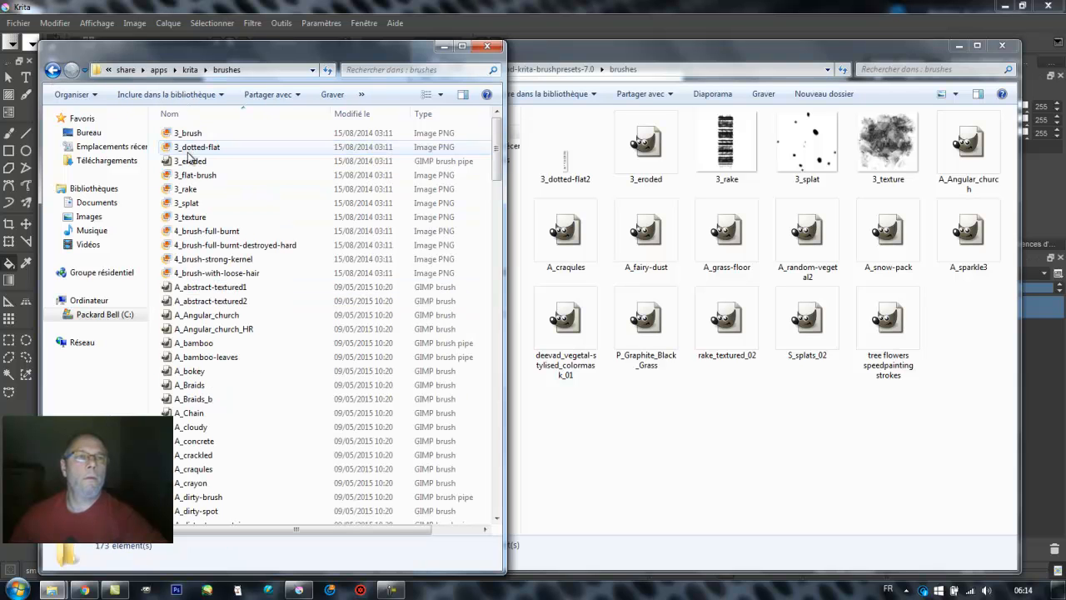
{"action": "left_click", "coordinate": [442, 95]}
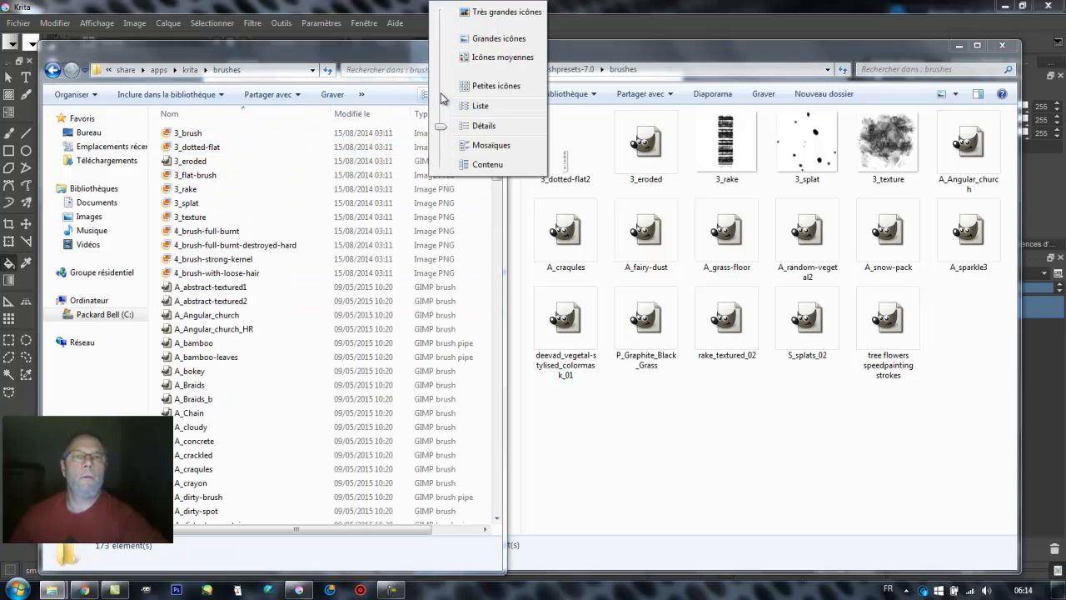
{"action": "left_click", "coordinate": [479, 58]}
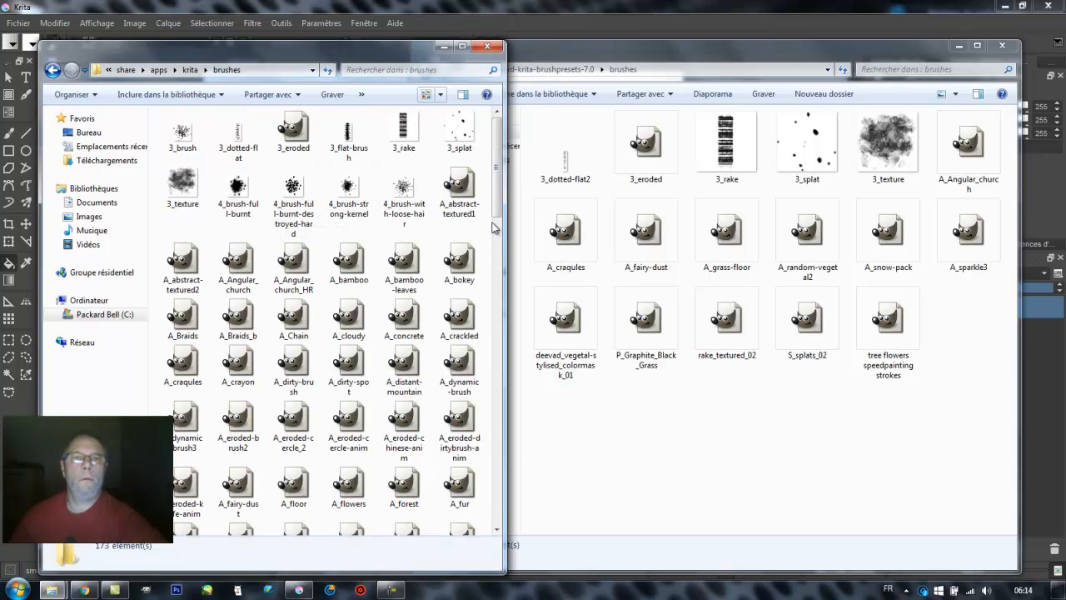
Move all brush files from the deevad-krita-brushpresets-7.0 brushes folder into Krita's brushes folder, replacing files of the same name.
{"action": "left_click_drag", "start_coordinate": [497, 207], "coordinate": [480, 143]}
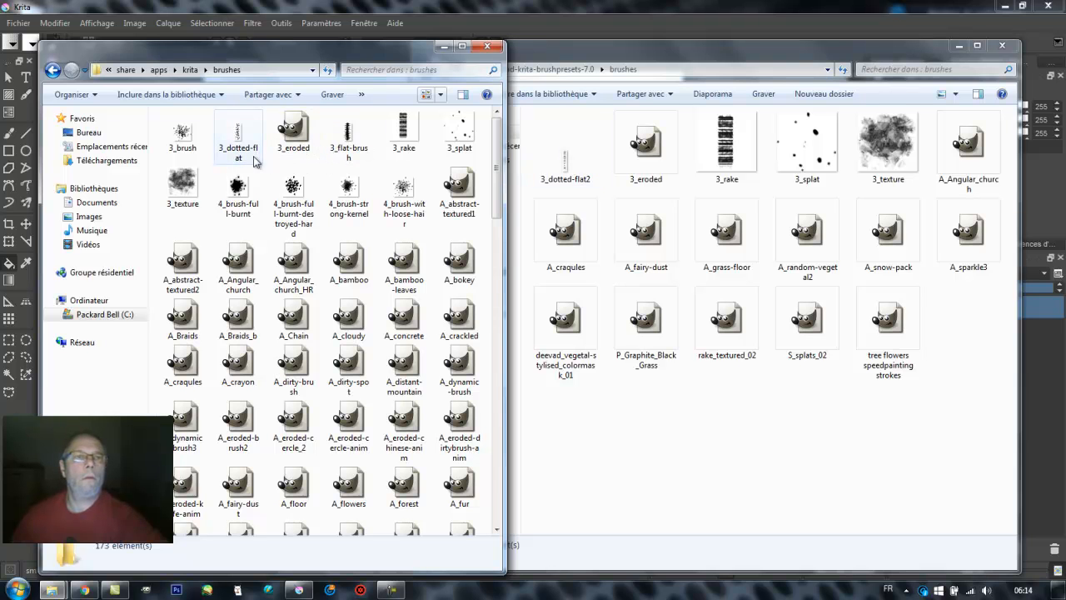
{"action": "left_click", "coordinate": [236, 140]}
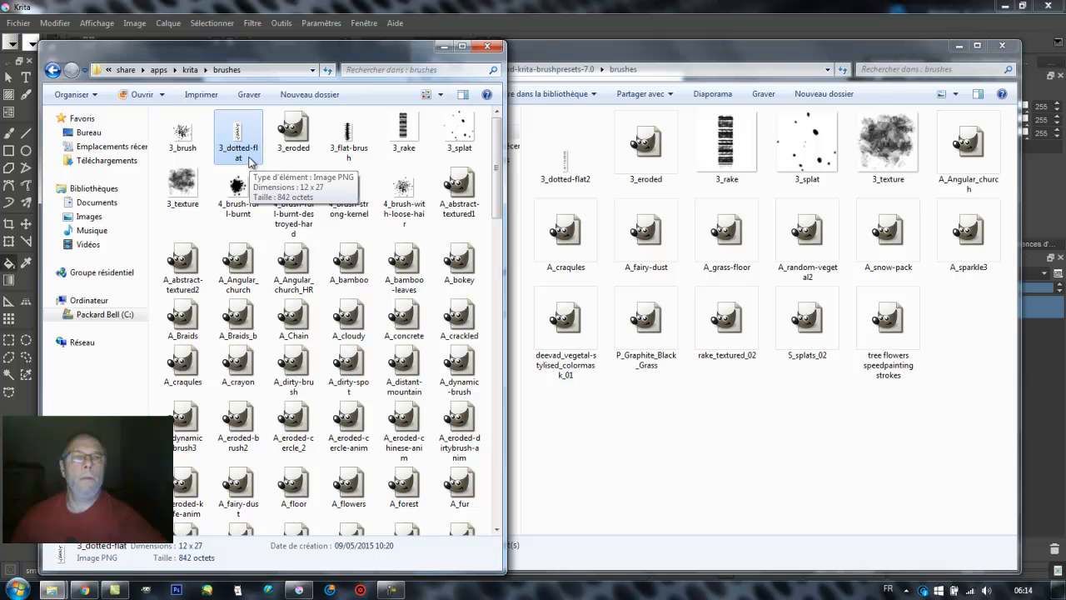
{"action": "left_click", "coordinate": [556, 45]}
{"action": "mouse_move", "coordinate": [546, 414]}
{"action": "left_mouse_down"}
{"action": "mouse_move", "coordinate": [954, 336]}
{"action": "mouse_move", "coordinate": [995, 118]}
{"action": "left_mouse_up"}
{"action": "left_click_drag", "start_coordinate": [580, 143], "coordinate": [323, 171]}
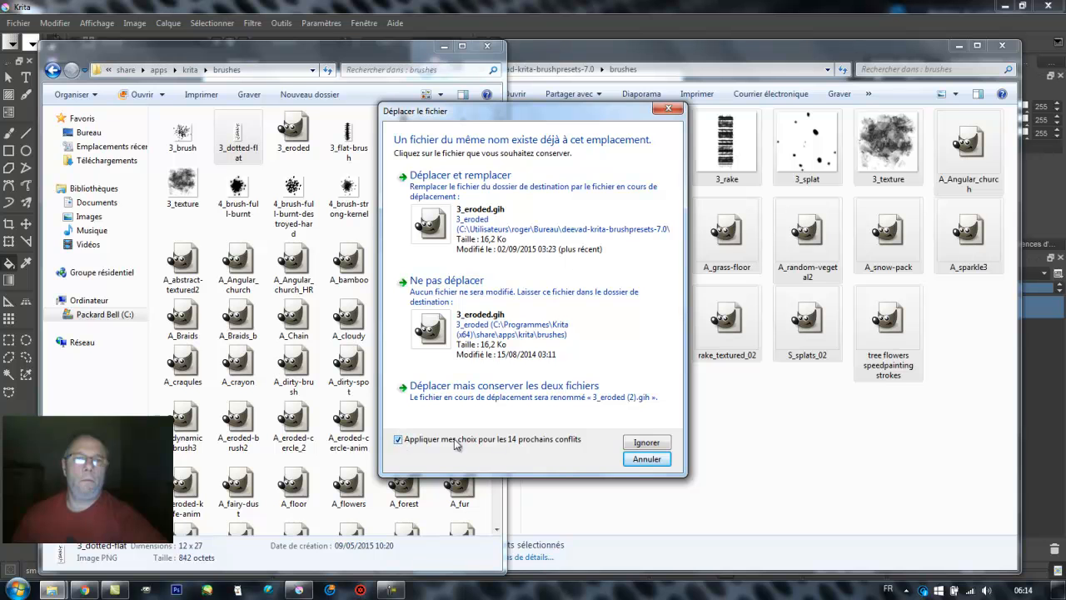
{"action": "left_click", "coordinate": [465, 177]}
{"action": "left_click", "coordinate": [538, 345]}
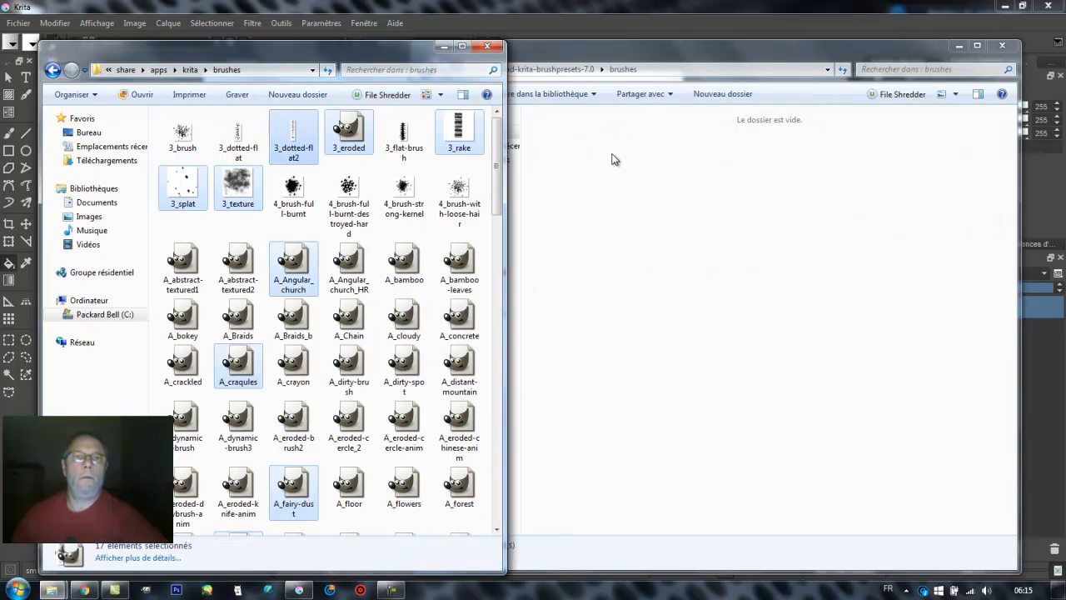
Copy the moved brush files from Krita's brushes folder back into the empty deevad-krita-brushpresets-7.0 brushes folder.
{"action": "right_click", "coordinate": [350, 134]}
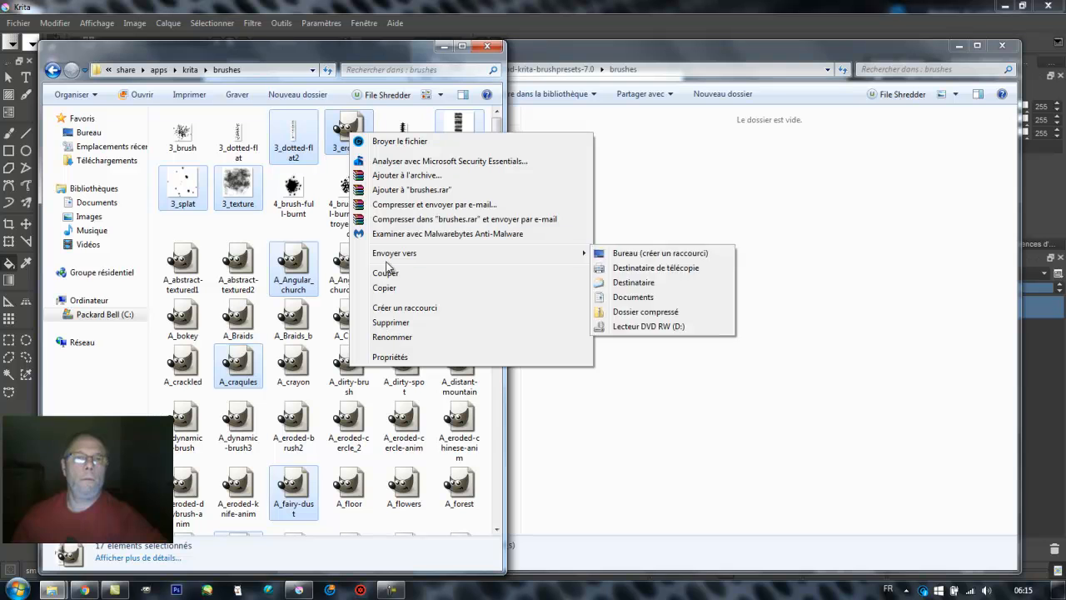
{"action": "left_click", "coordinate": [386, 289]}
{"action": "right_click", "coordinate": [613, 169]}
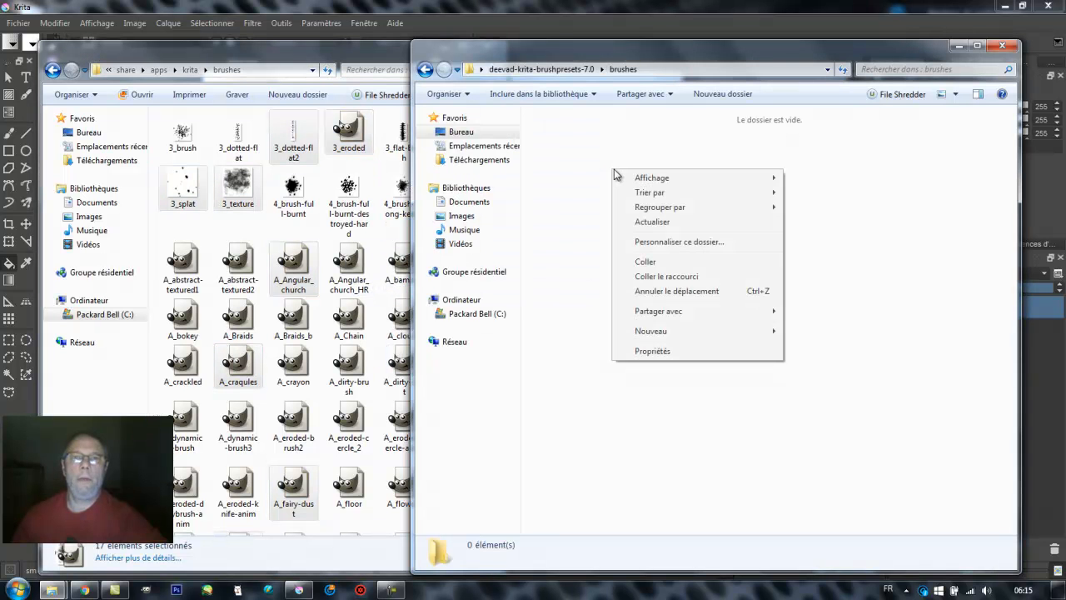
{"action": "left_click", "coordinate": [662, 265]}
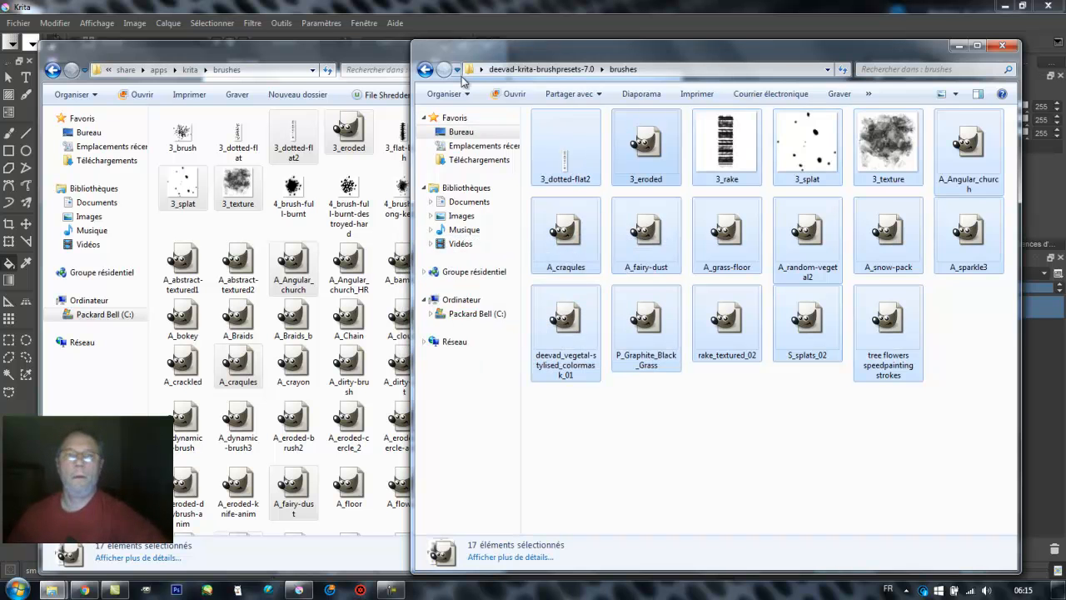
Open the paintoppresets folder of deevad-krita-brushpresets-7.0 and Krita's paintoppresets folder side by side.
{"action": "left_click", "coordinate": [425, 72]}
{"action": "double_click", "coordinate": [543, 150]}
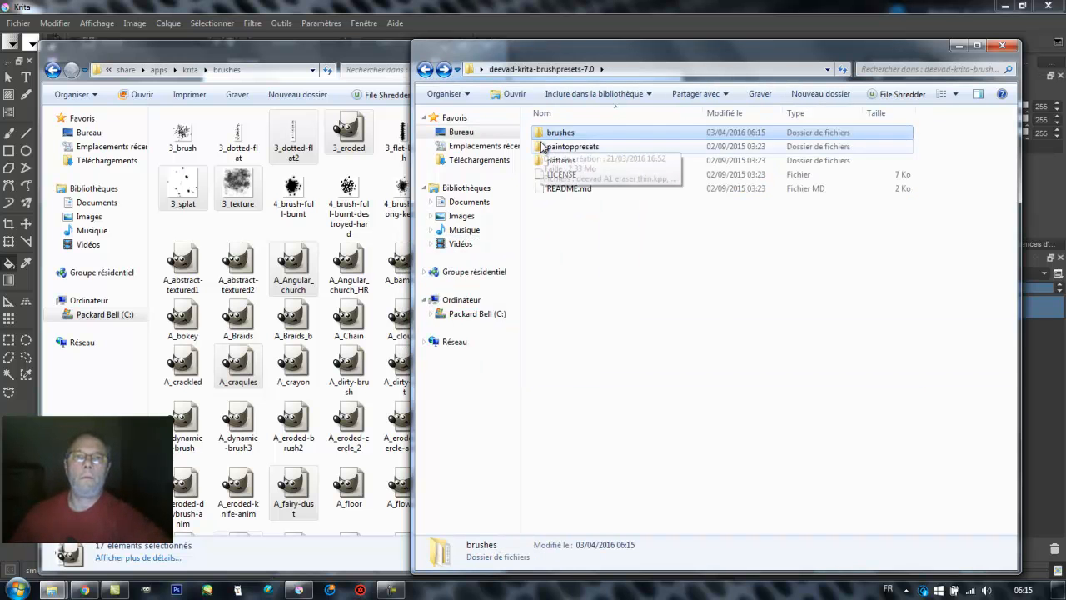
{"action": "left_click", "coordinate": [52, 70]}
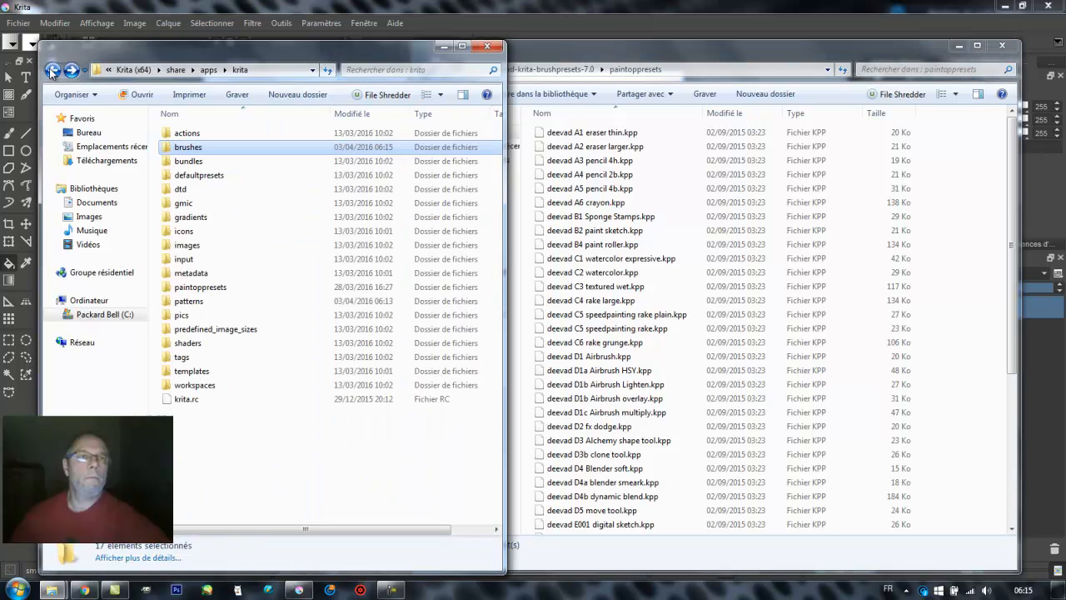
{"action": "double_click", "coordinate": [200, 287]}
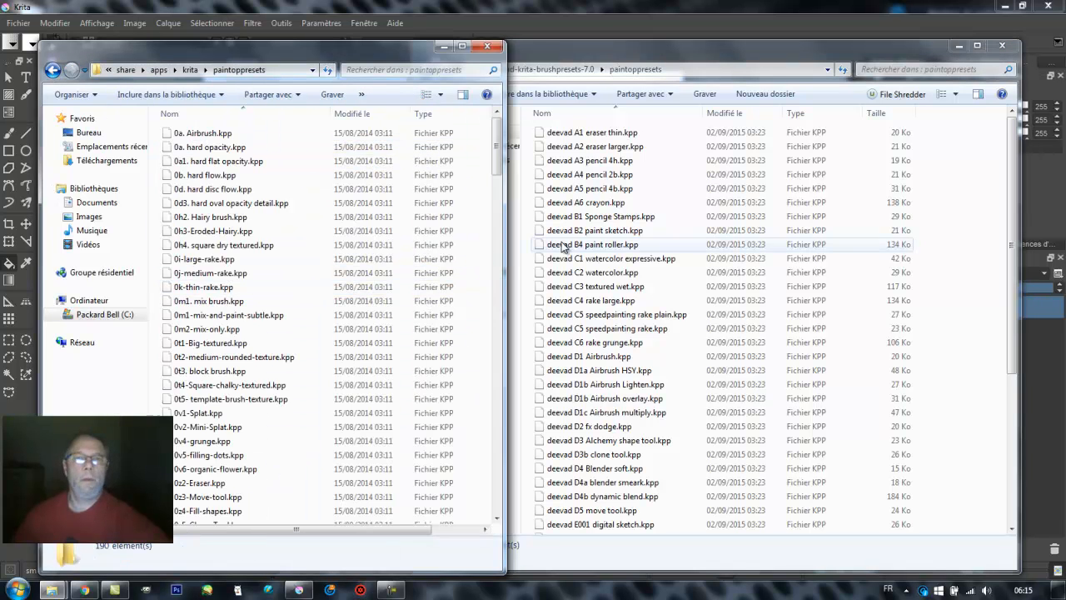
Copy all deevad presets into Krita's paintoppresets folder, replacing every duplicate and granting administrator access, and close both folder windows.
{"action": "left_click_drag", "start_coordinate": [962, 133], "coordinate": [509, 583]}
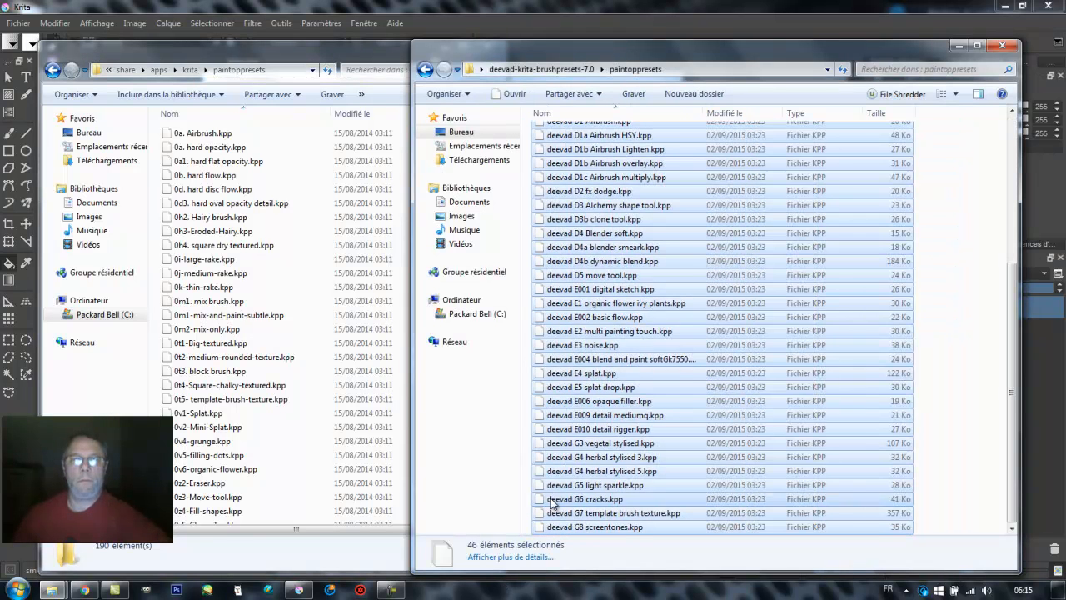
{"action": "right_click", "coordinate": [609, 315]}
{"action": "left_click", "coordinate": [662, 490]}
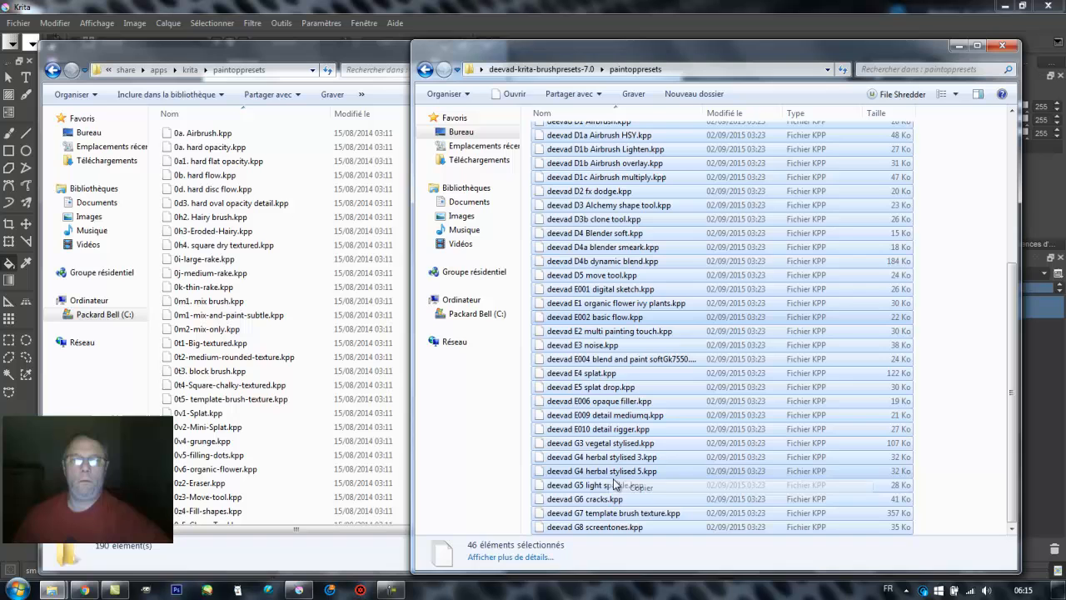
{"action": "right_click", "coordinate": [318, 273]}
{"action": "left_click", "coordinate": [350, 364]}
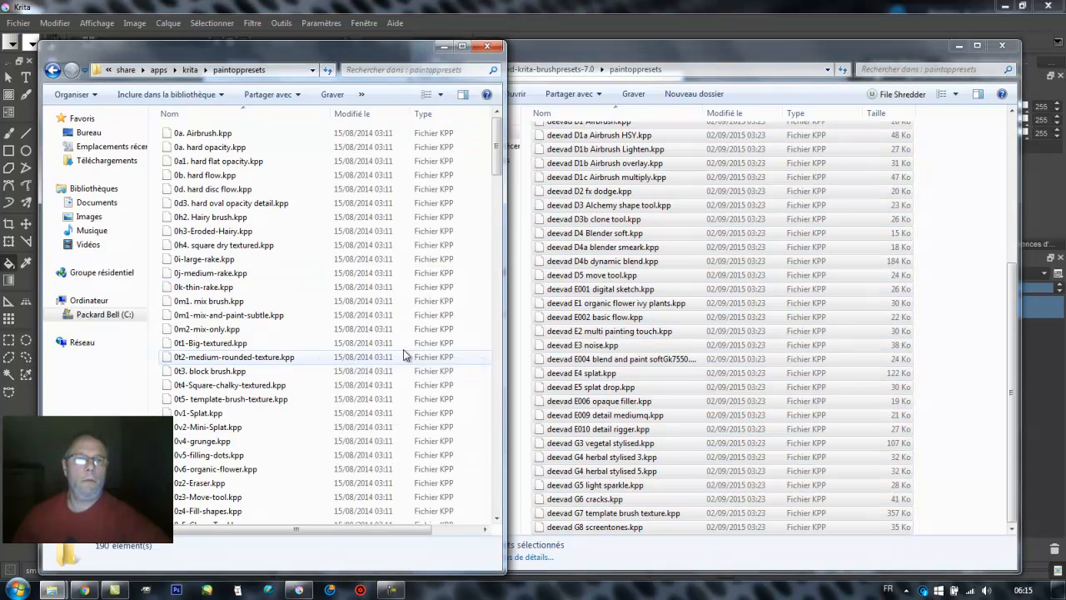
{"action": "left_click", "coordinate": [398, 445]}
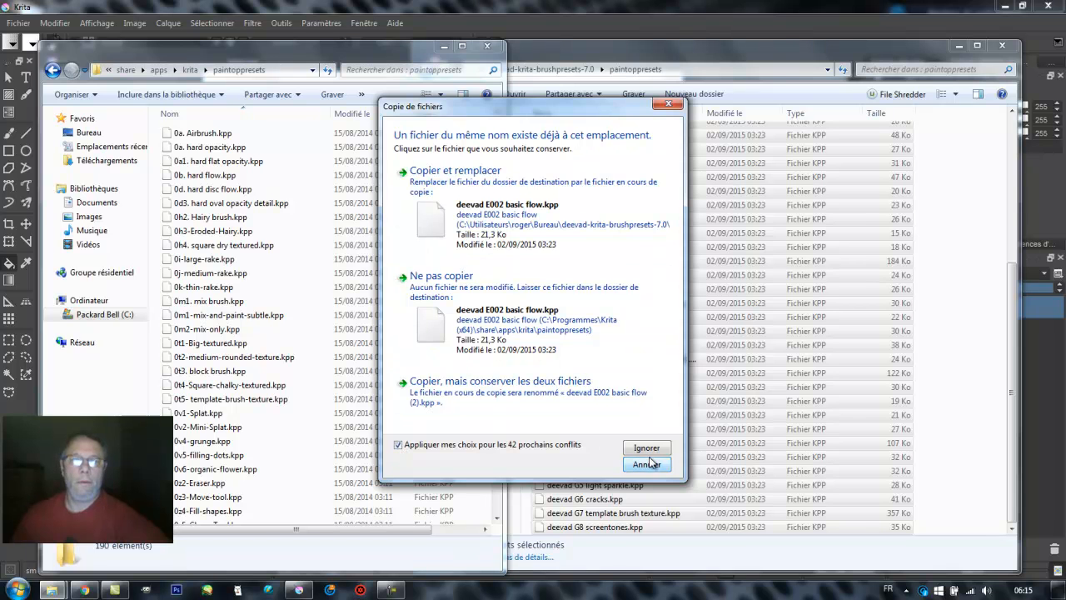
{"action": "left_click", "coordinate": [474, 180]}
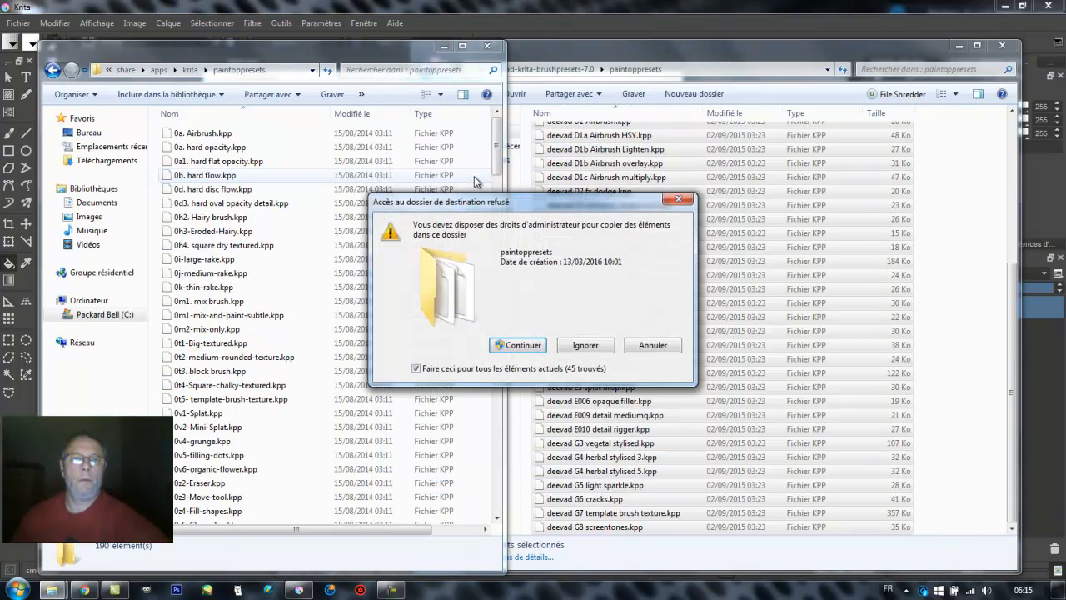
{"action": "left_click", "coordinate": [522, 346]}
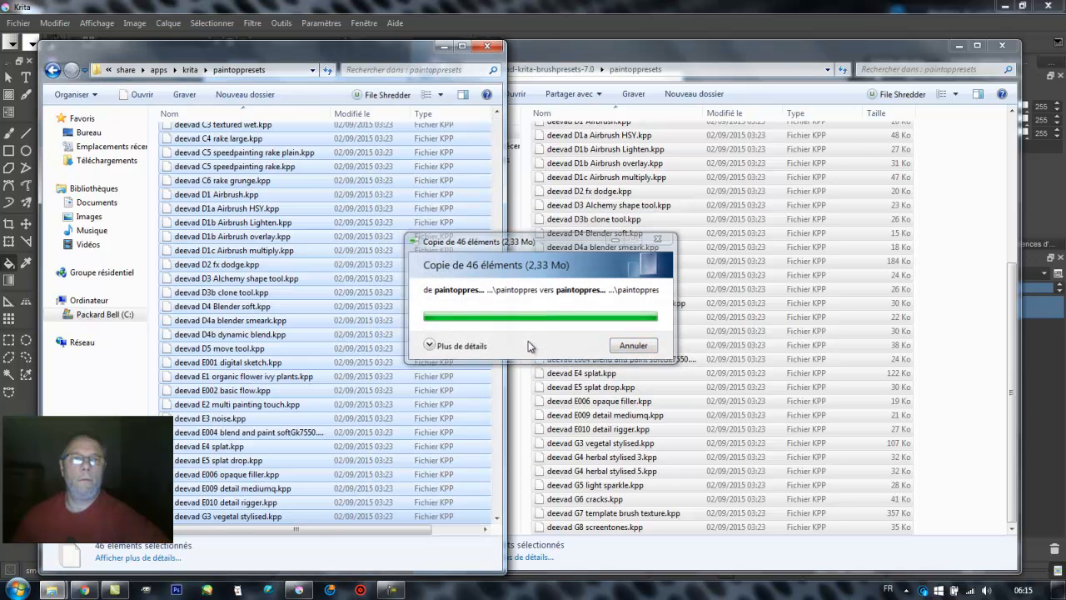
{"action": "left_click", "coordinate": [488, 46]}
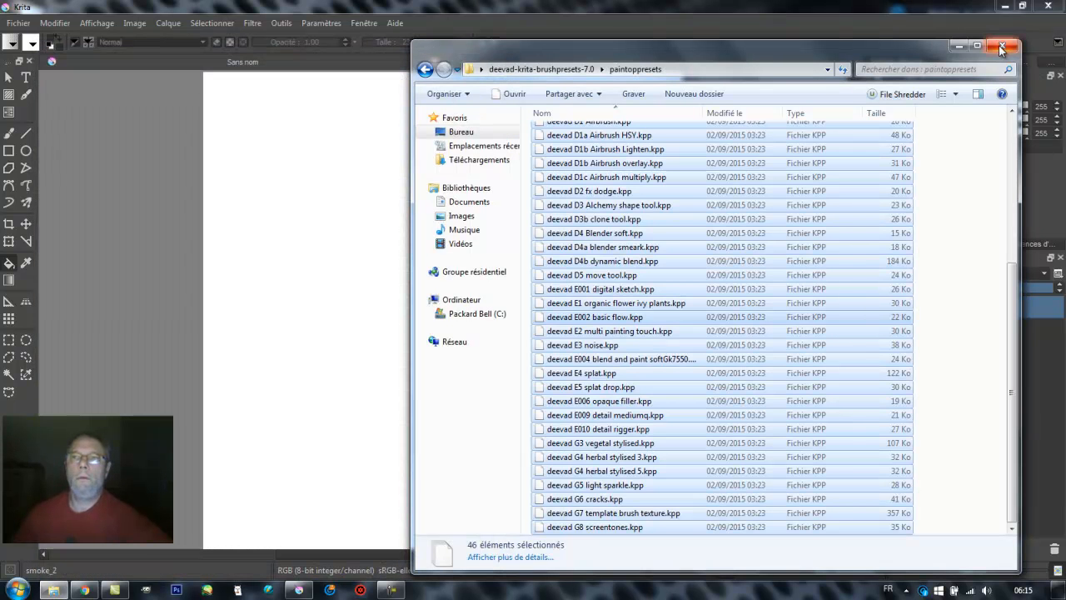
{"action": "left_click", "coordinate": [1003, 47]}
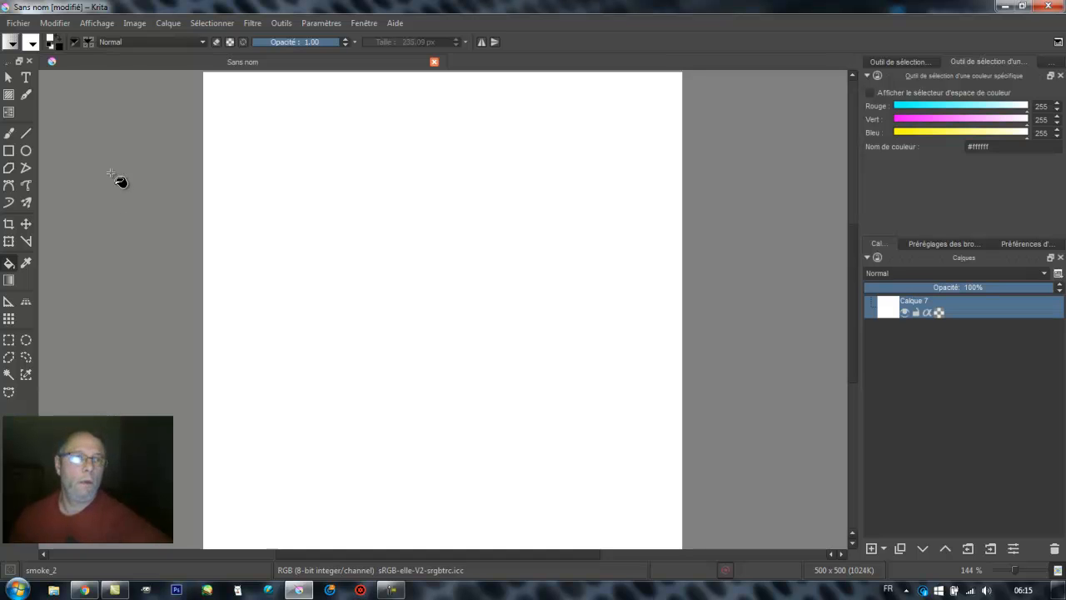
Activate the freehand brush in Krita and browse the full list of brush presets.
{"action": "left_click", "coordinate": [9, 132]}
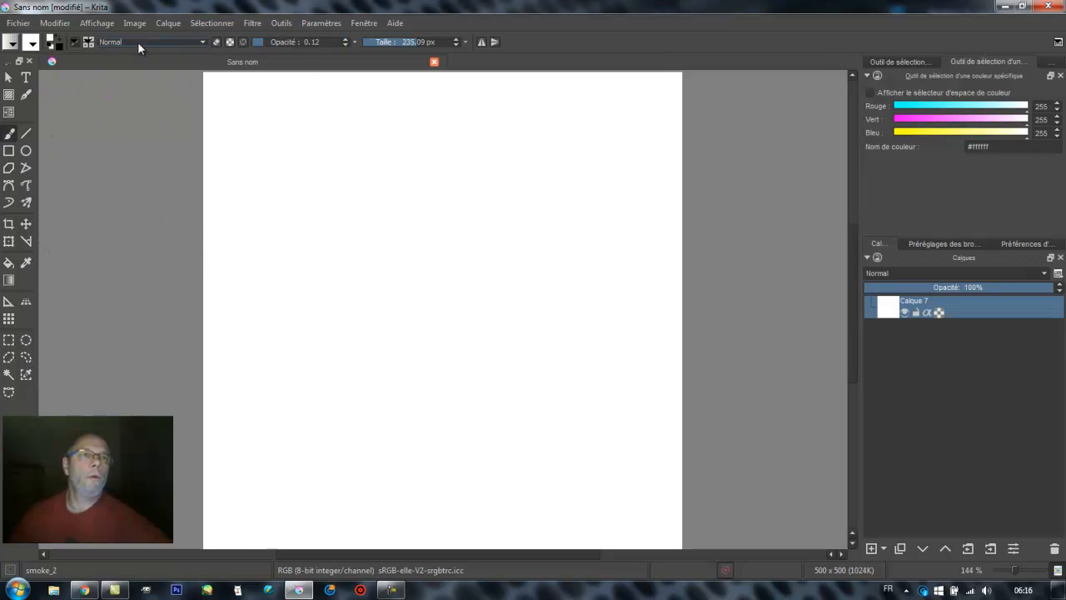
{"action": "left_click", "coordinate": [88, 43]}
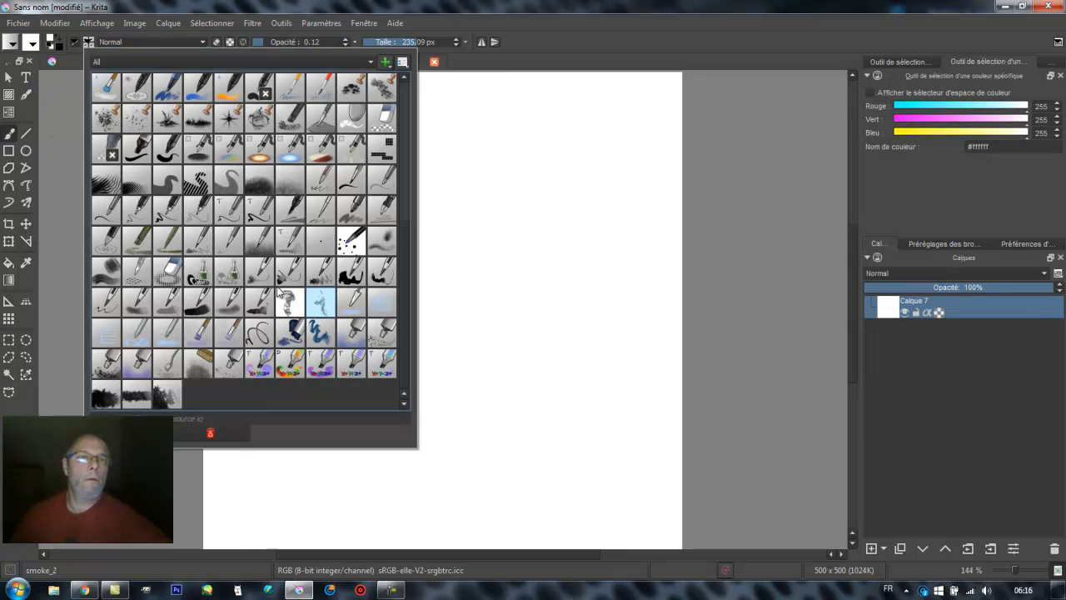
{"action": "scroll", "coordinate": [267, 288], "scroll_direction": "up", "scroll_amount": 3}
{"action": "scroll", "coordinate": [284, 292], "scroll_direction": "down", "scroll_amount": 2}
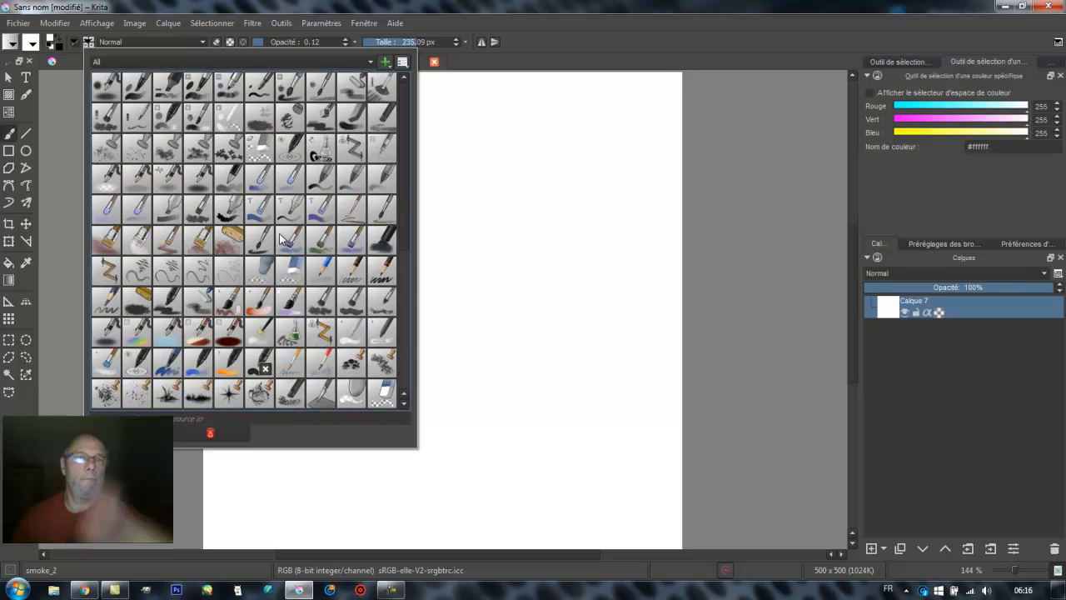
{"action": "scroll", "coordinate": [250, 223], "scroll_direction": "down", "scroll_amount": 1}
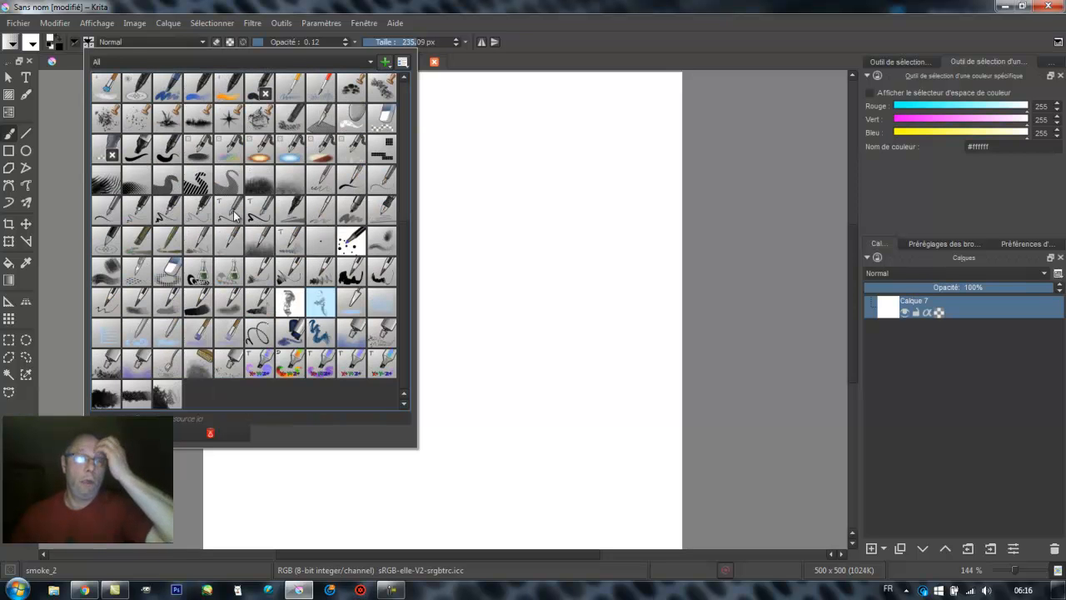
{"action": "scroll", "coordinate": [232, 218], "scroll_direction": "up", "scroll_amount": 2}
{"action": "scroll", "coordinate": [244, 206], "scroll_direction": "up", "scroll_amount": 1}
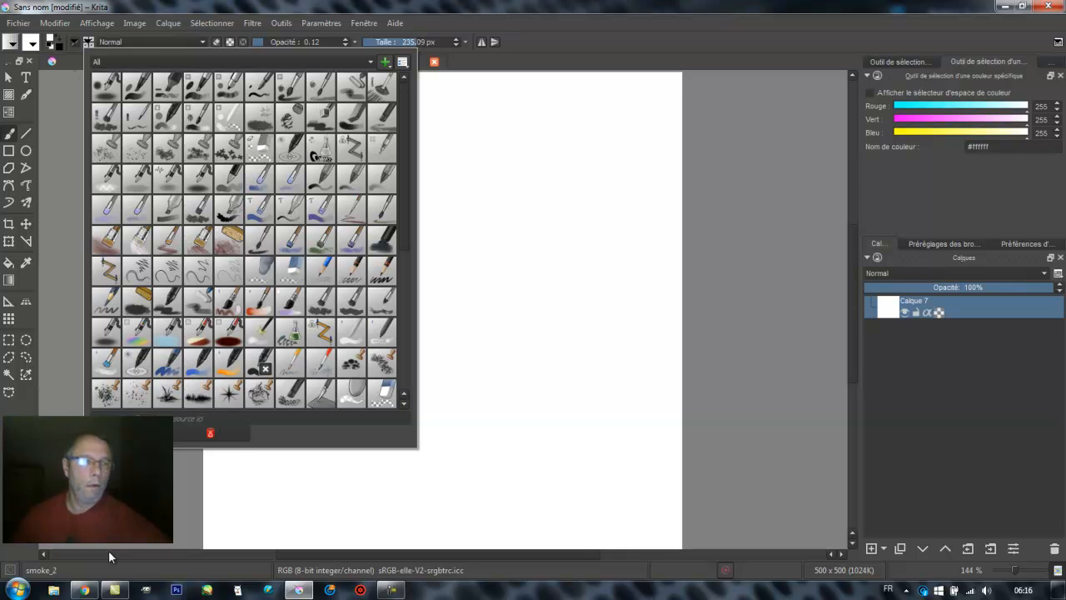
Go to the desktop and examine the GIMP brush files in its brushes folder.
{"action": "left_click", "coordinate": [1060, 591]}
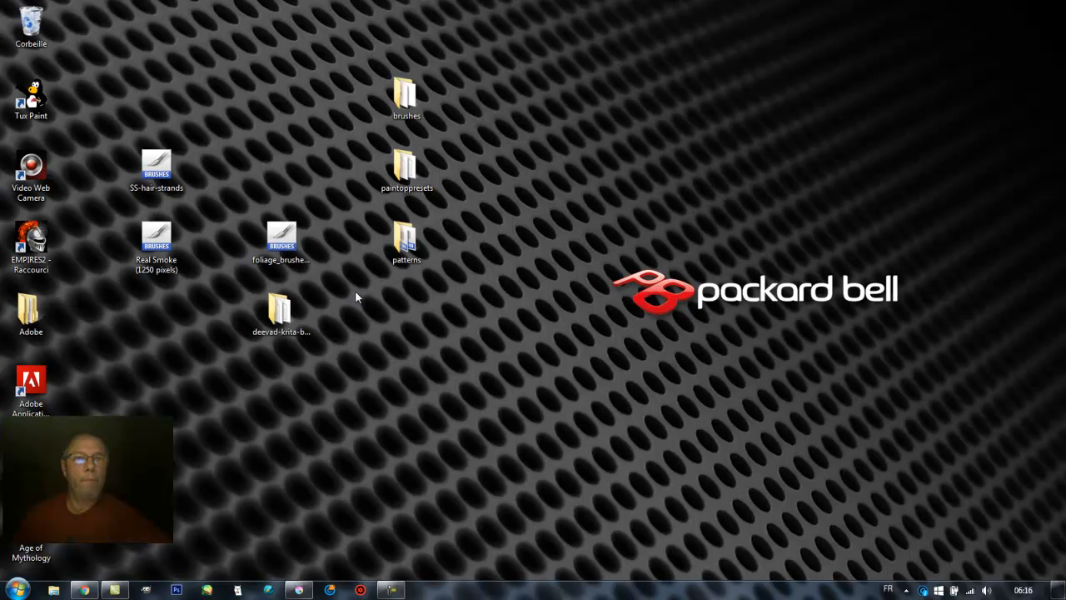
{"action": "double_click", "coordinate": [397, 111]}
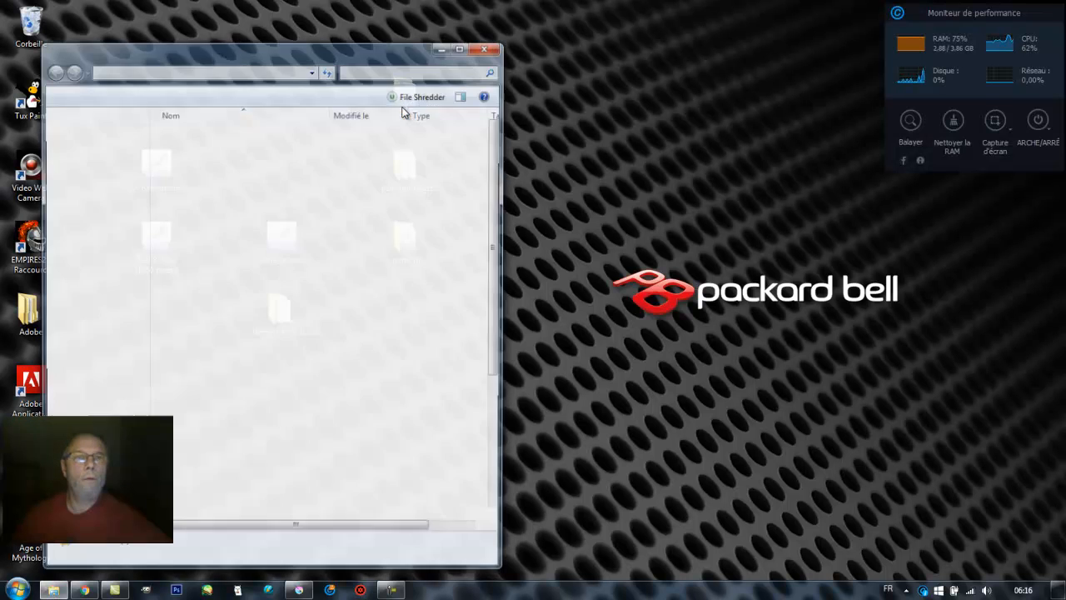
{"action": "scroll", "coordinate": [283, 179], "scroll_direction": "down", "scroll_amount": 5}
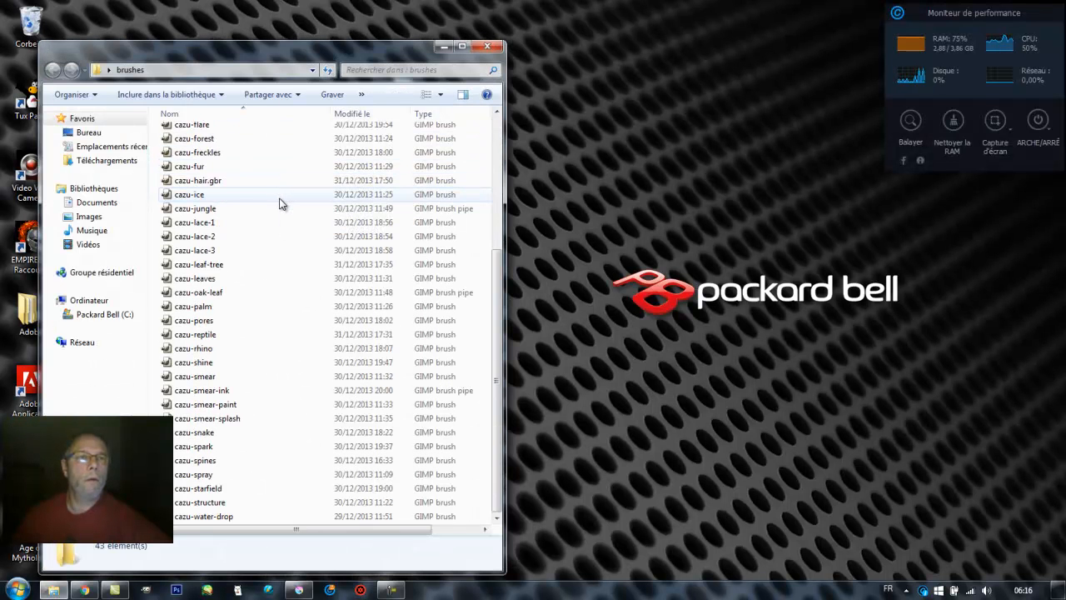
{"action": "scroll", "coordinate": [268, 228], "scroll_direction": "up", "scroll_amount": 5}
{"action": "scroll", "coordinate": [268, 228], "scroll_direction": "down", "scroll_amount": 5}
{"action": "scroll", "coordinate": [268, 228], "scroll_direction": "up", "scroll_amount": 5}
{"action": "scroll", "coordinate": [268, 233], "scroll_direction": "down", "scroll_amount": 5}
{"action": "scroll", "coordinate": [283, 217], "scroll_direction": "up", "scroll_amount": 5}
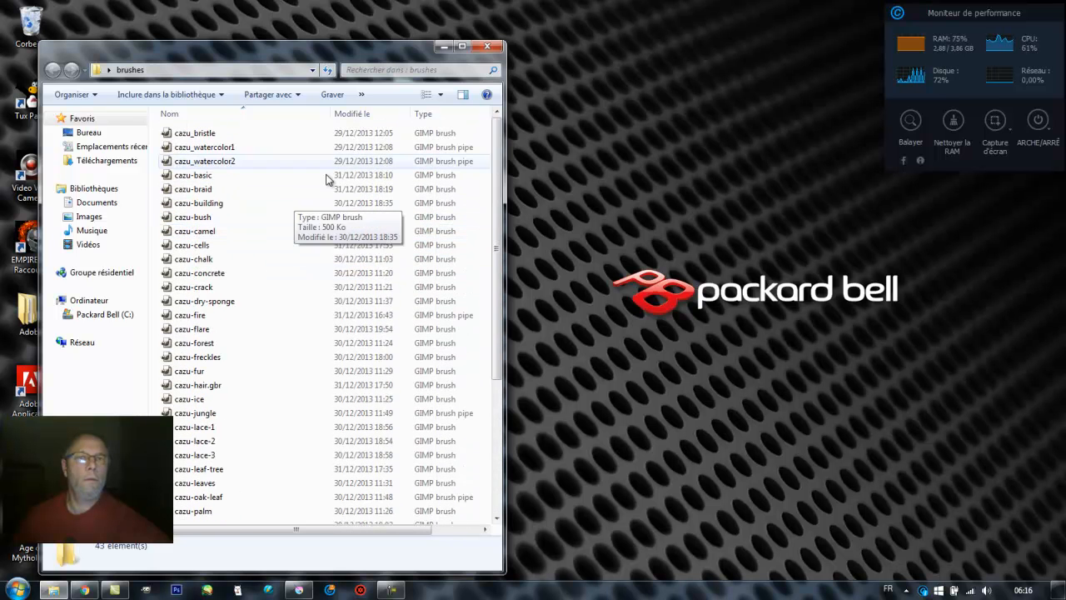
{"action": "left_click", "coordinate": [497, 47]}
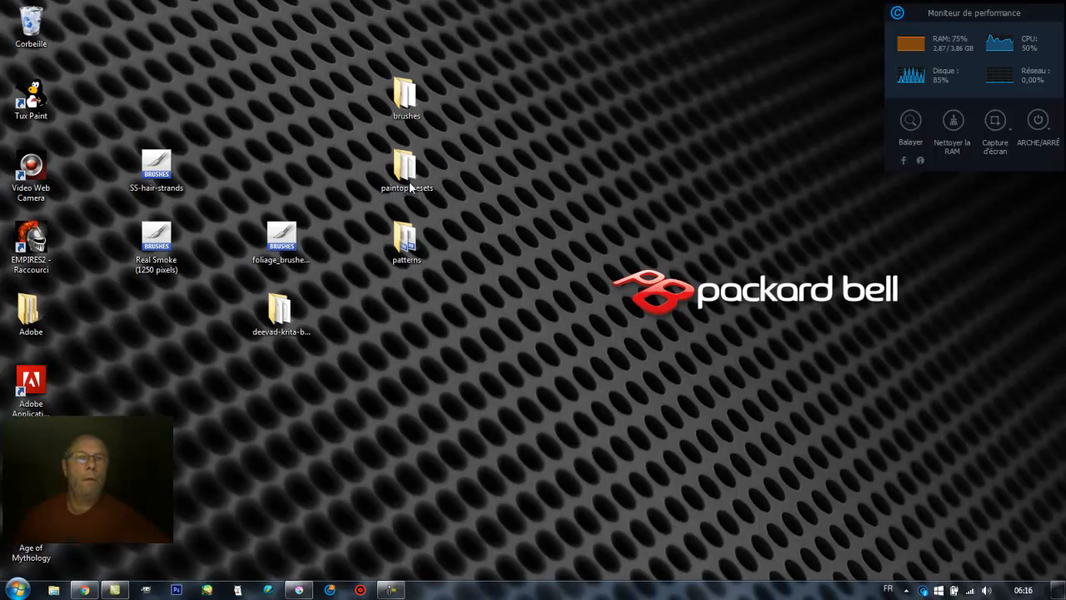
Inspect the contents of the desktop's paintoppresets and patterns folders, closing each one.
{"action": "double_click", "coordinate": [410, 187]}
{"action": "left_click", "coordinate": [486, 52]}
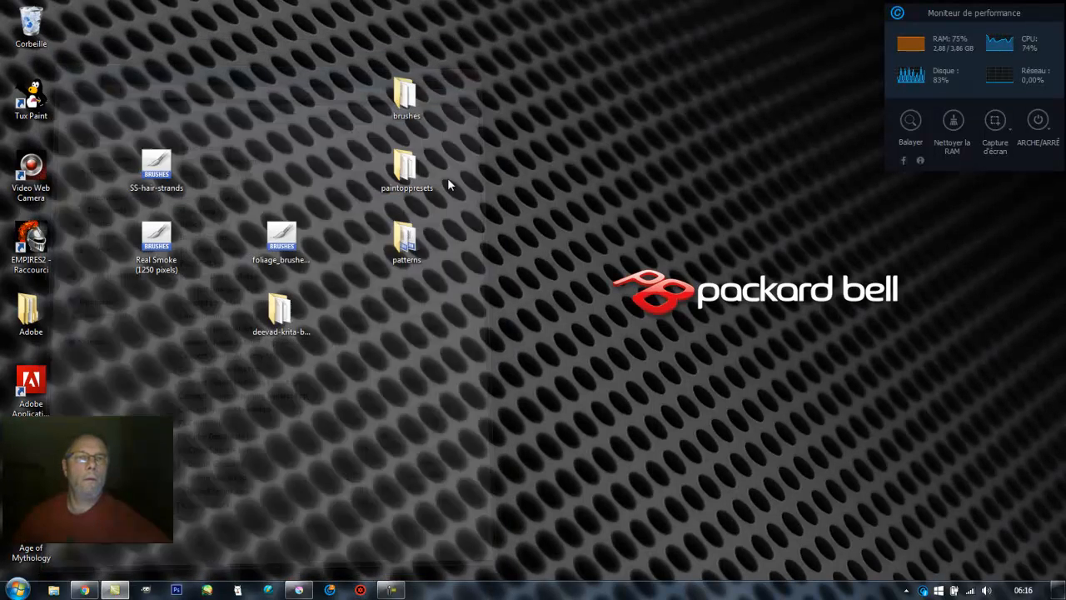
{"action": "double_click", "coordinate": [407, 239]}
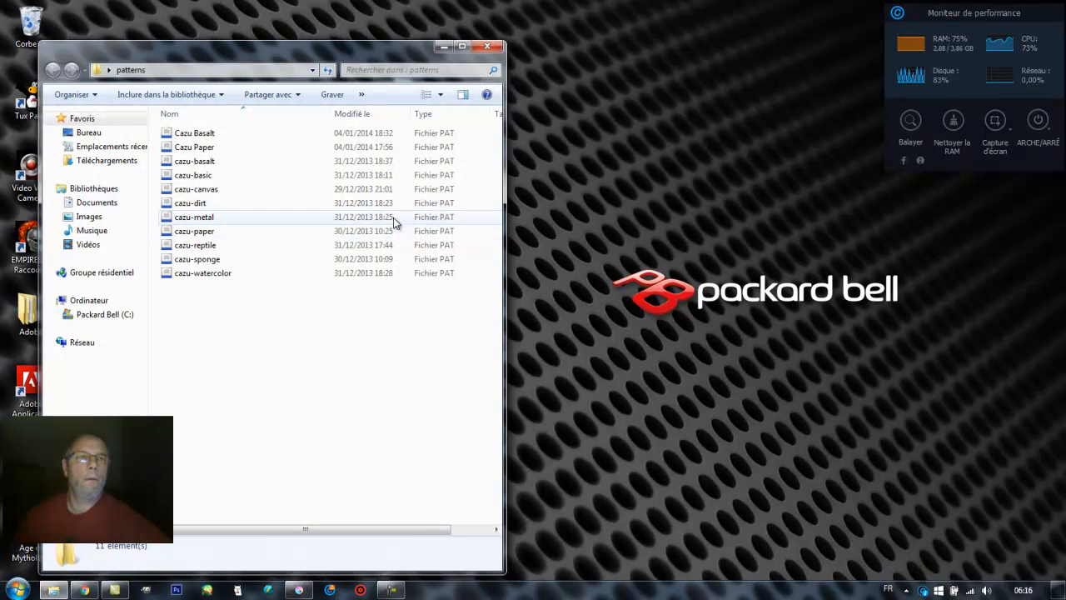
{"action": "left_click", "coordinate": [485, 47]}
Open the desktop's brushes folder and look through its cazu brush files.
{"action": "double_click", "coordinate": [403, 96]}
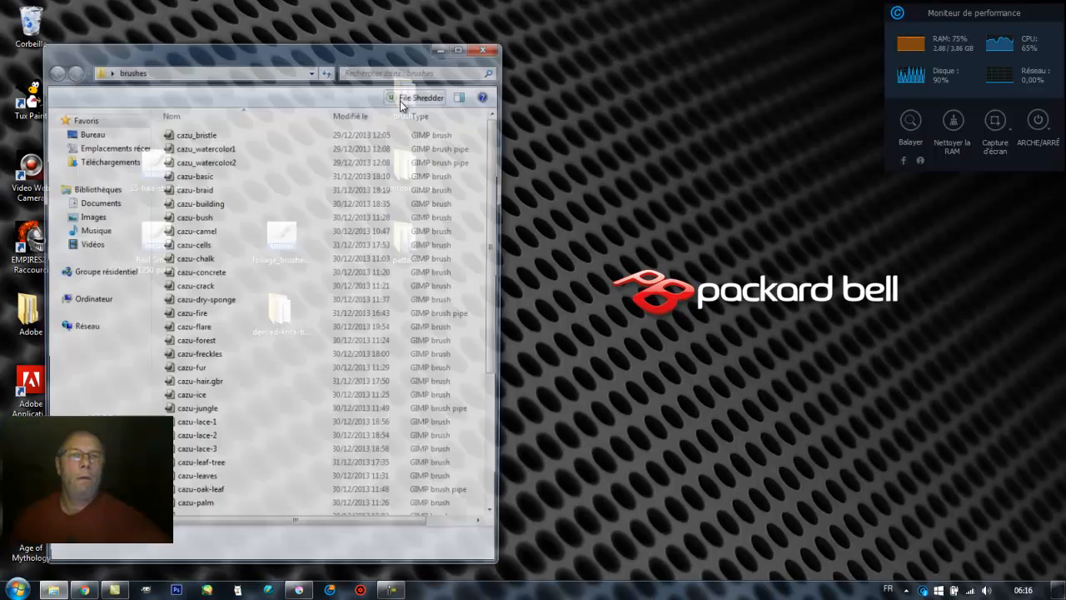
{"action": "scroll", "coordinate": [308, 229], "scroll_direction": "down", "scroll_amount": 5}
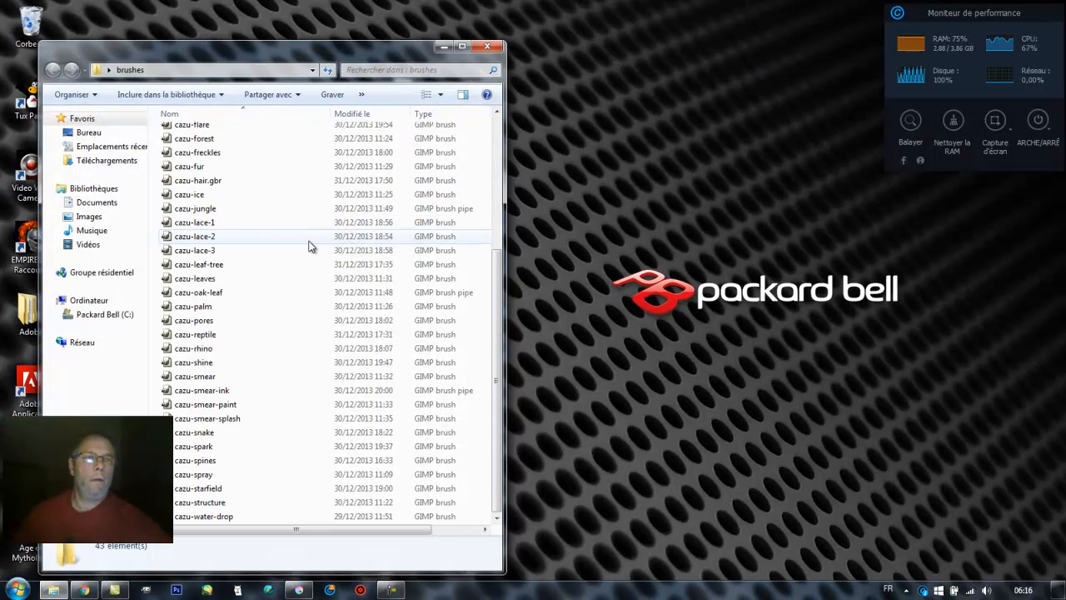
{"action": "scroll", "coordinate": [307, 236], "scroll_direction": "up", "scroll_amount": 5}
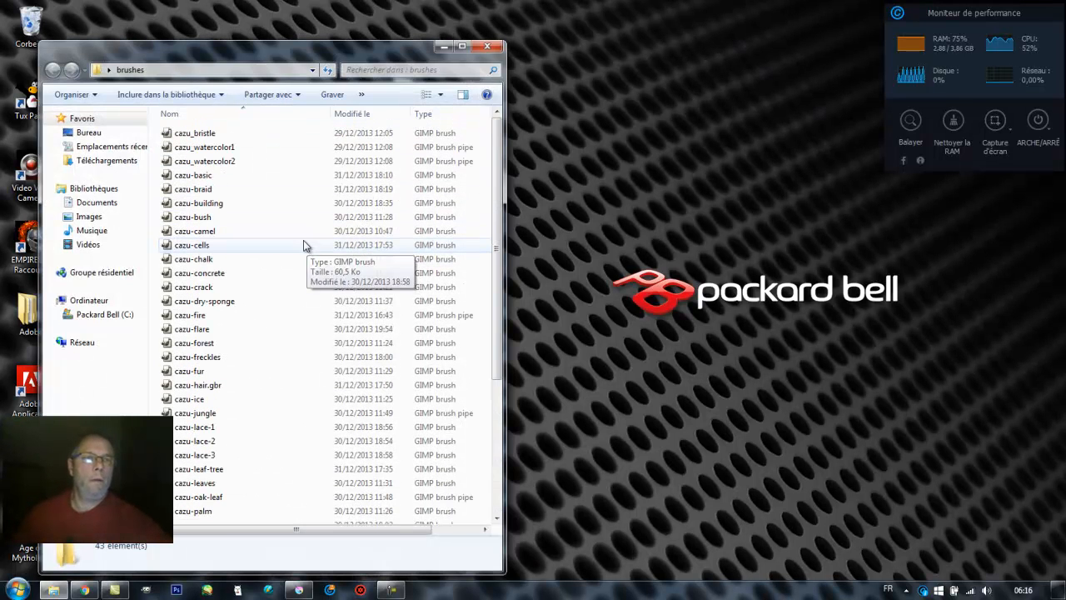
Open Krita (x64)\share\apps\krita\brushes under Programmes on drive C: and place its window beside the cazu brushes folder.
{"action": "left_click", "coordinate": [23, 591]}
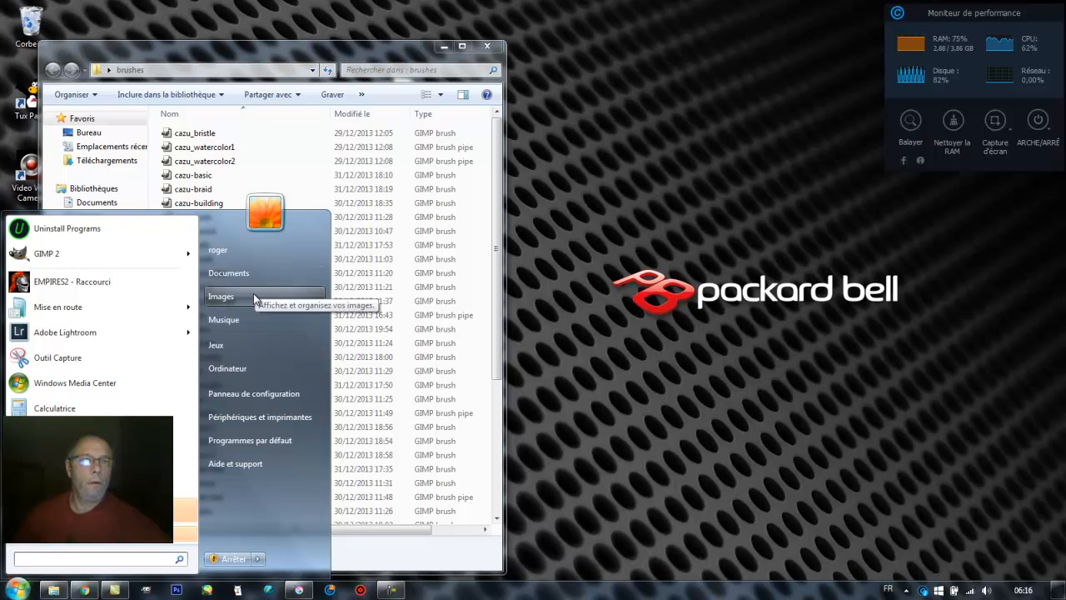
{"action": "left_click", "coordinate": [254, 368]}
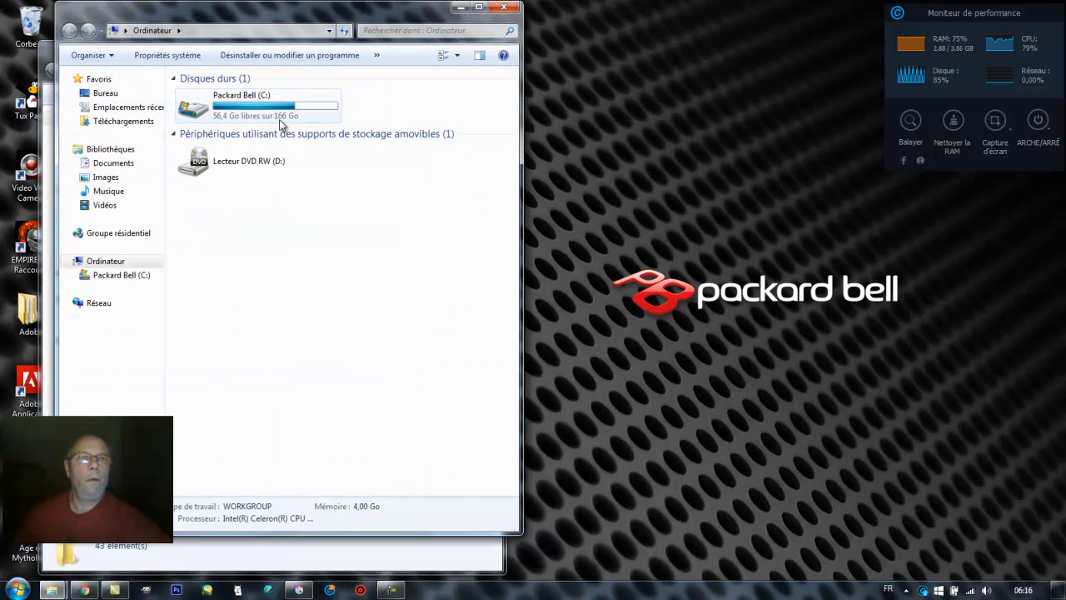
{"action": "double_click", "coordinate": [199, 106]}
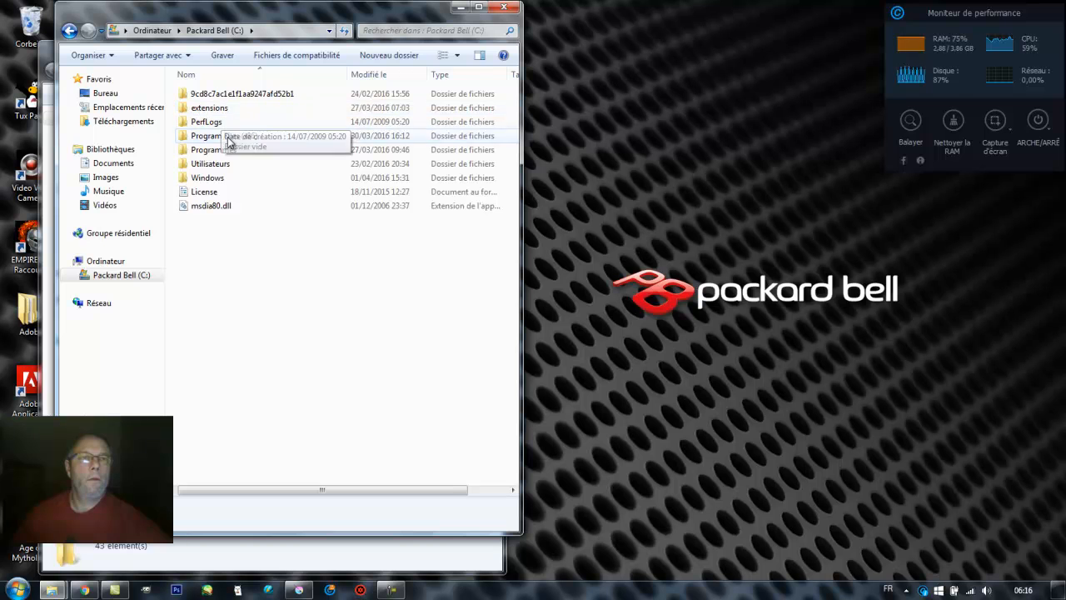
{"action": "double_click", "coordinate": [228, 150]}
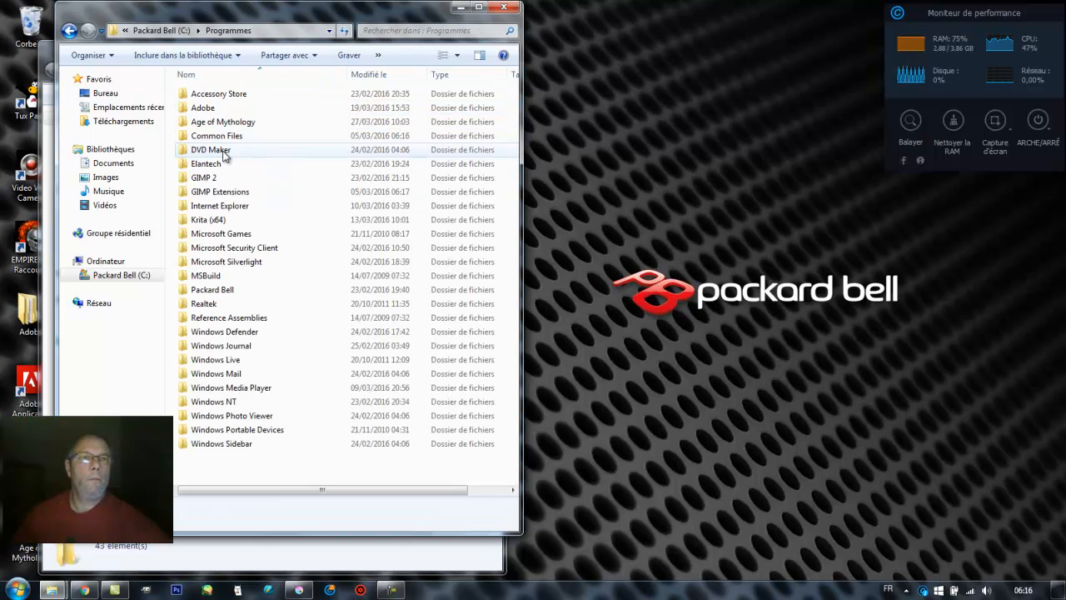
{"action": "double_click", "coordinate": [217, 222]}
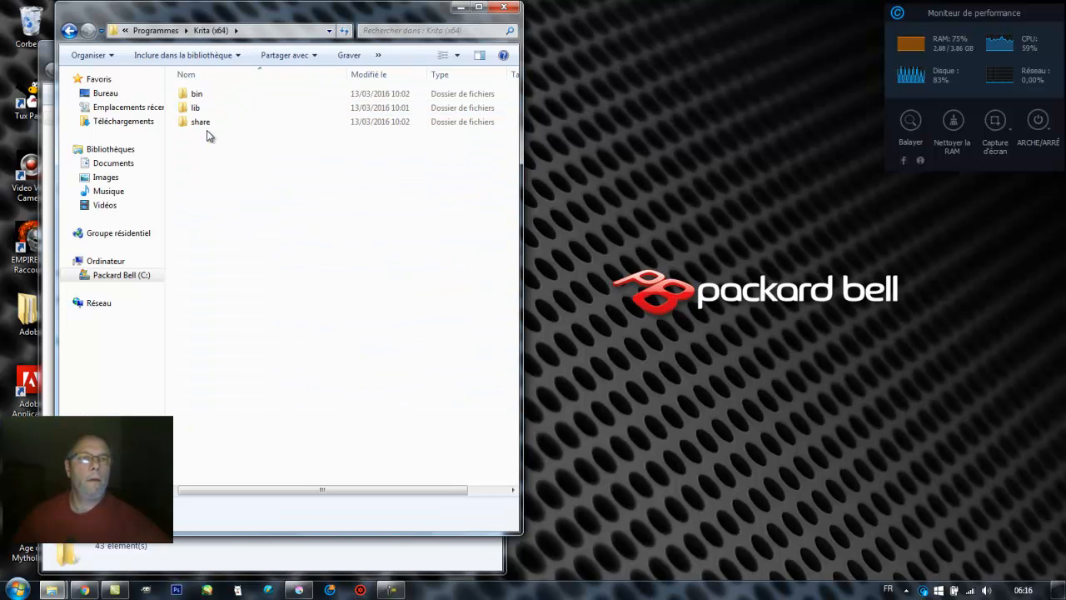
{"action": "double_click", "coordinate": [207, 124]}
{"action": "double_click", "coordinate": [214, 125]}
{"action": "left_click", "coordinate": [213, 223]}
{"action": "double_click", "coordinate": [212, 222]}
{"action": "double_click", "coordinate": [215, 112]}
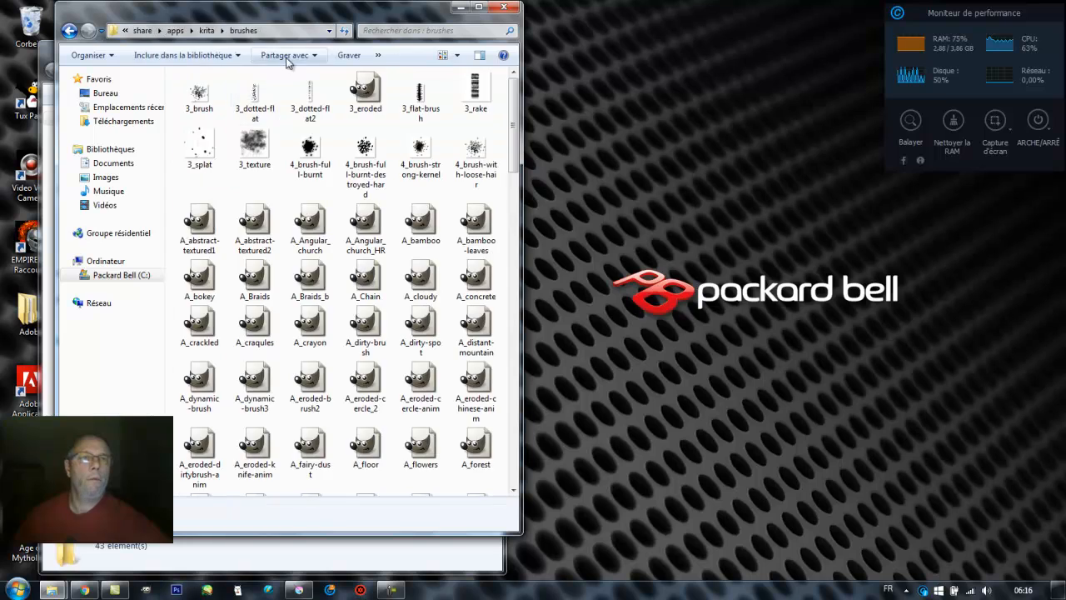
{"action": "mouse_move", "coordinate": [309, 18]}
{"action": "left_mouse_down"}
{"action": "mouse_move", "coordinate": [525, 96]}
{"action": "mouse_move", "coordinate": [748, 50]}
{"action": "left_mouse_up"}
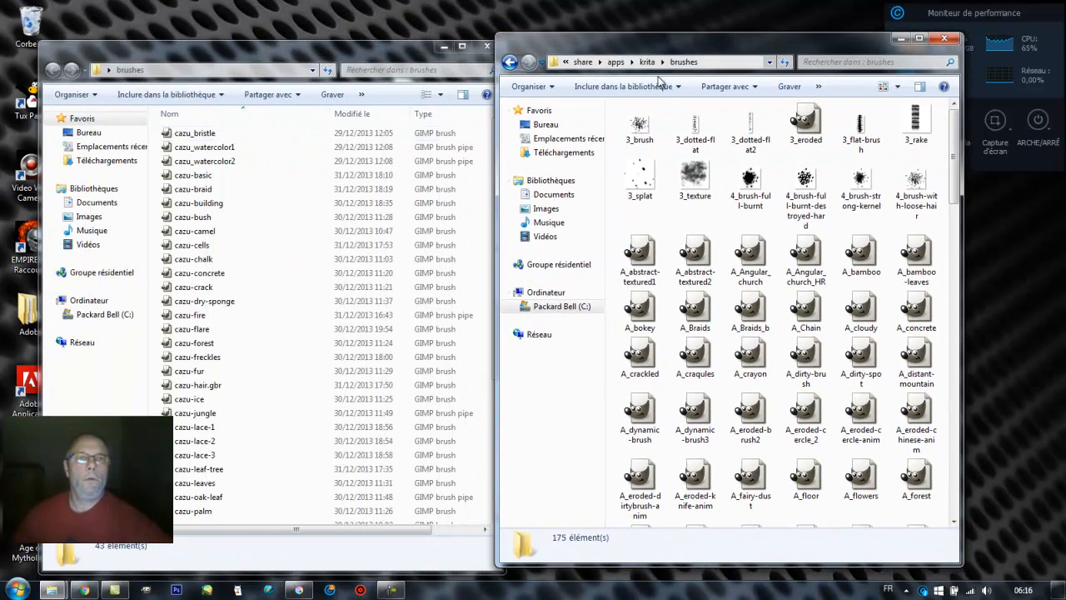
Copy all cazu brushes into Krita's brushes folder with administrator access, and close the source folder window.
{"action": "left_click_drag", "start_coordinate": [290, 137], "coordinate": [250, 553]}
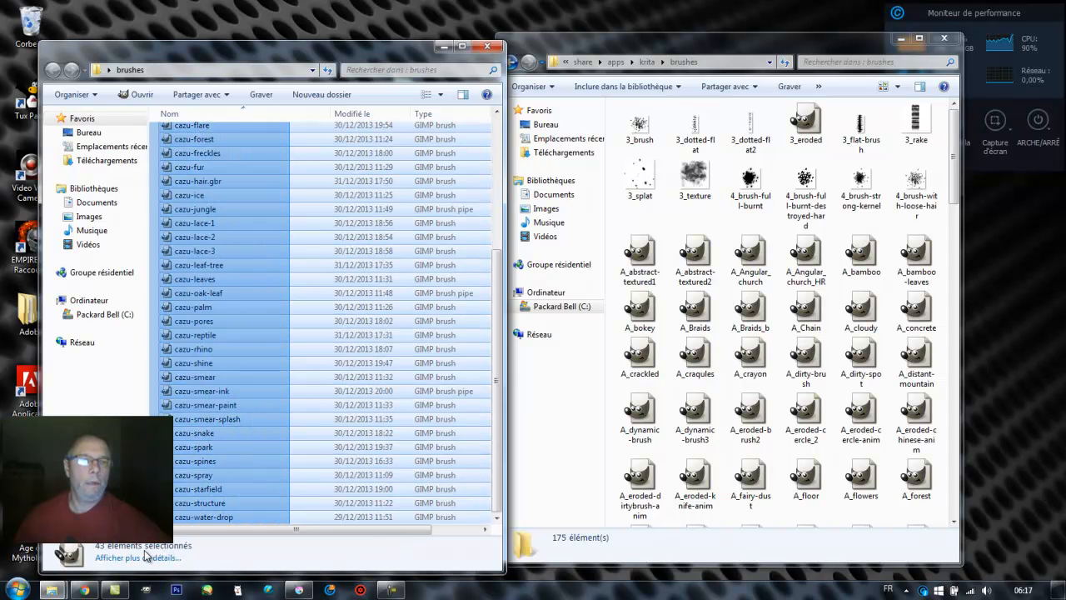
{"action": "right_click", "coordinate": [216, 310]}
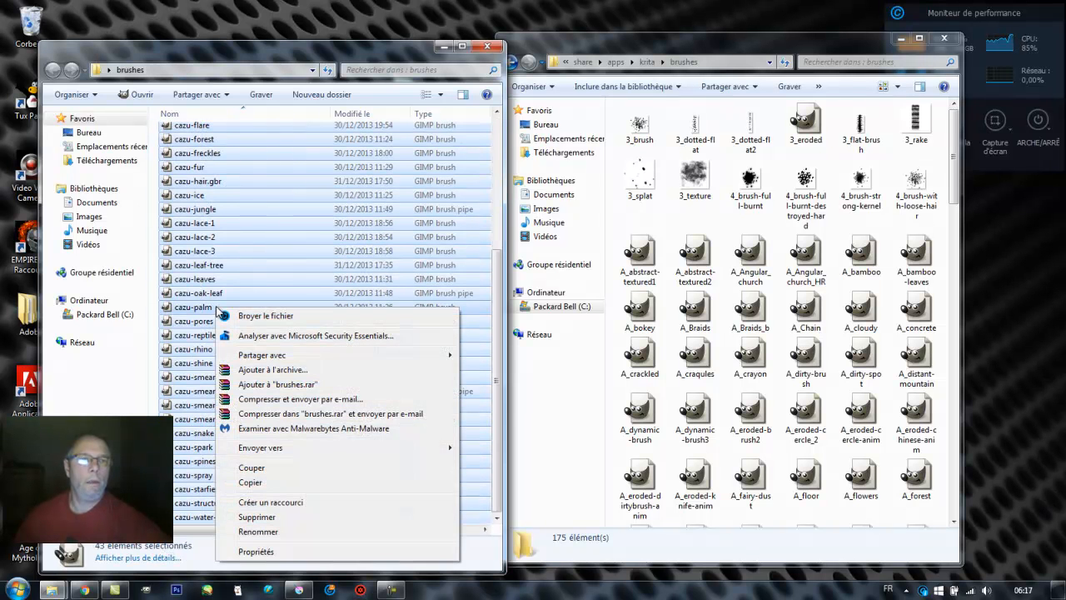
{"action": "left_click", "coordinate": [265, 483]}
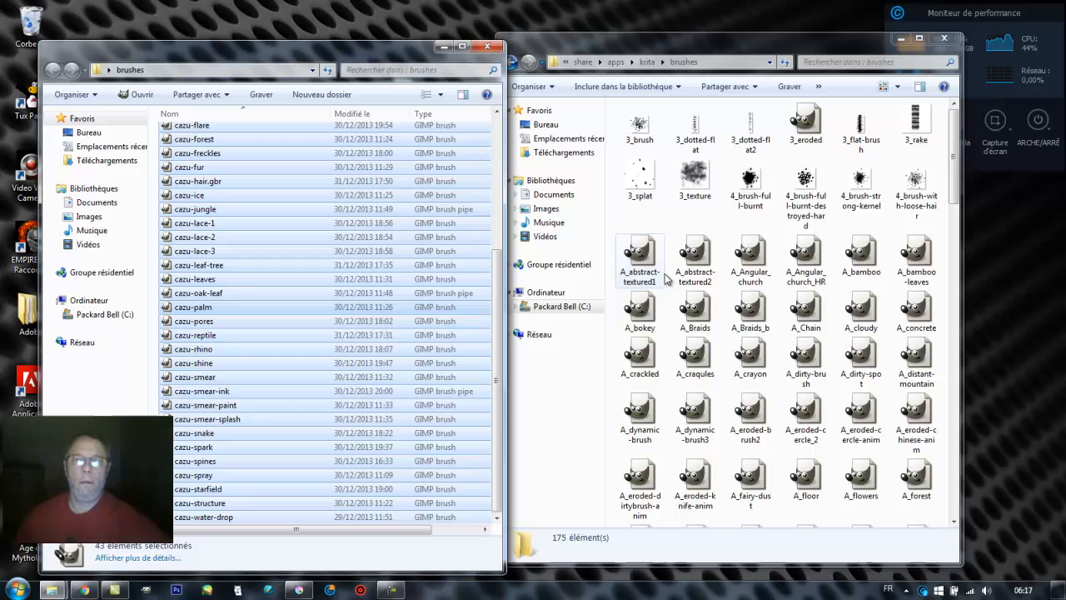
{"action": "right_click", "coordinate": [679, 216]}
{"action": "left_click", "coordinate": [711, 306]}
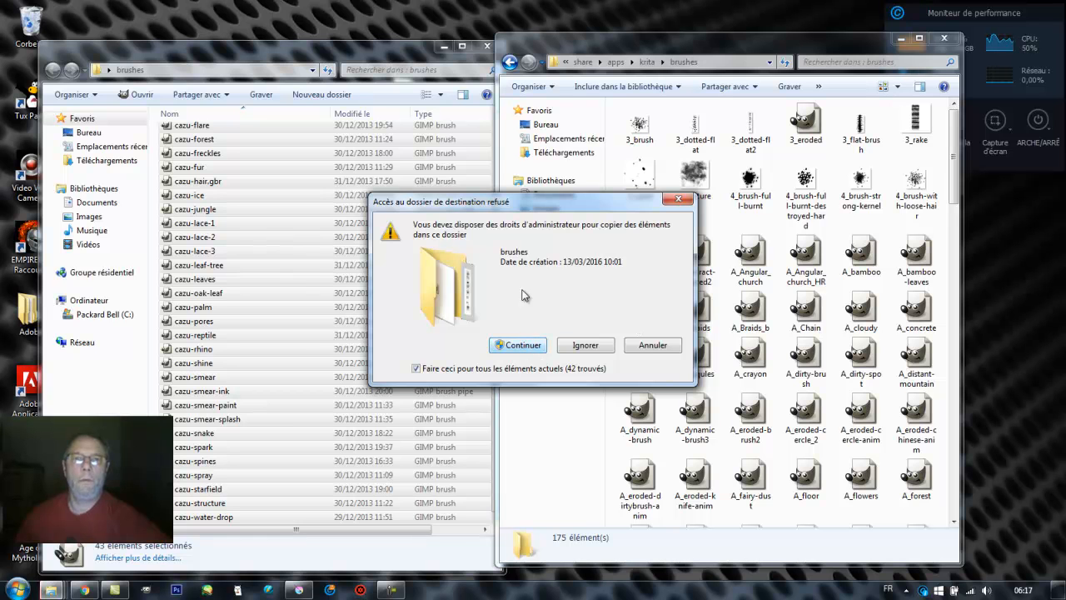
{"action": "left_click", "coordinate": [523, 345]}
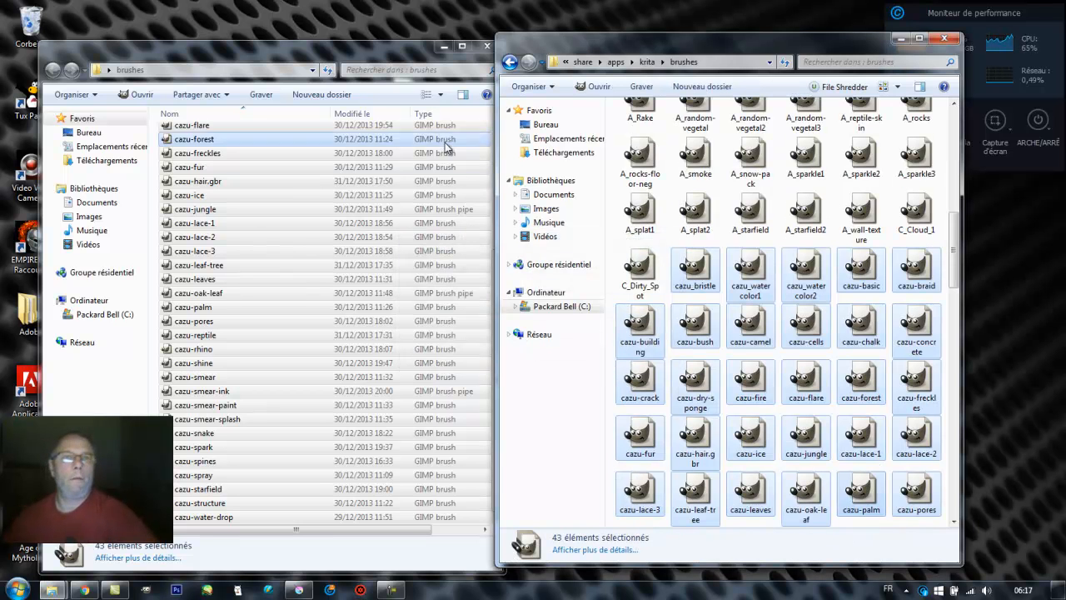
{"action": "left_click", "coordinate": [488, 46]}
Open the desktop's paintoppresets folder beside Krita's folder window and copy all its preset files to the clipboard.
{"action": "double_click", "coordinate": [403, 167]}
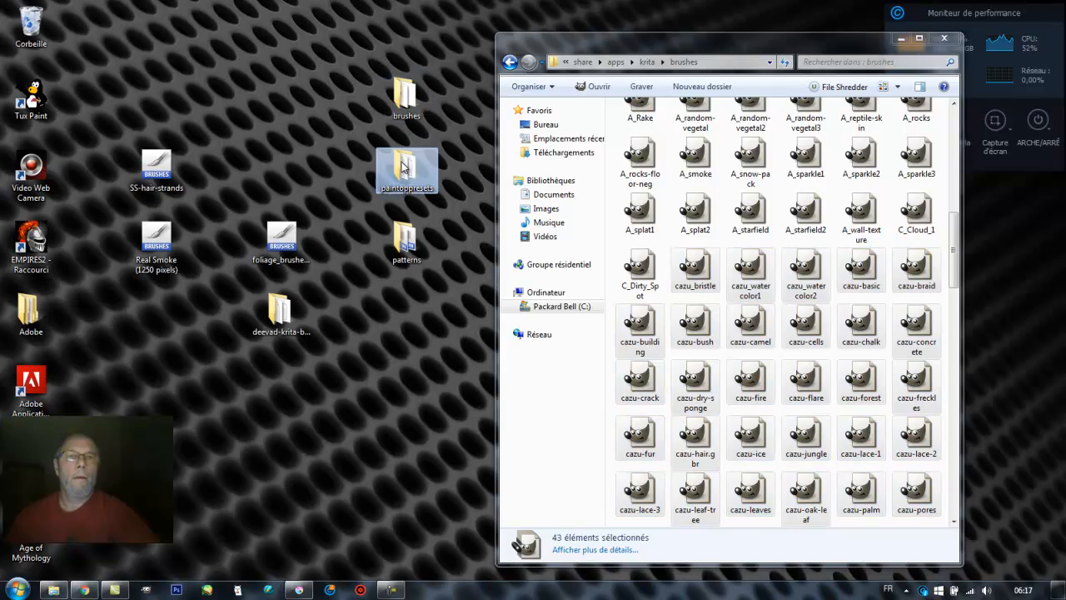
{"action": "mouse_move", "coordinate": [660, 12]}
{"action": "left_mouse_down"}
{"action": "mouse_move", "coordinate": [540, 42]}
{"action": "mouse_move", "coordinate": [310, 49]}
{"action": "mouse_move", "coordinate": [169, 36]}
{"action": "left_mouse_up"}
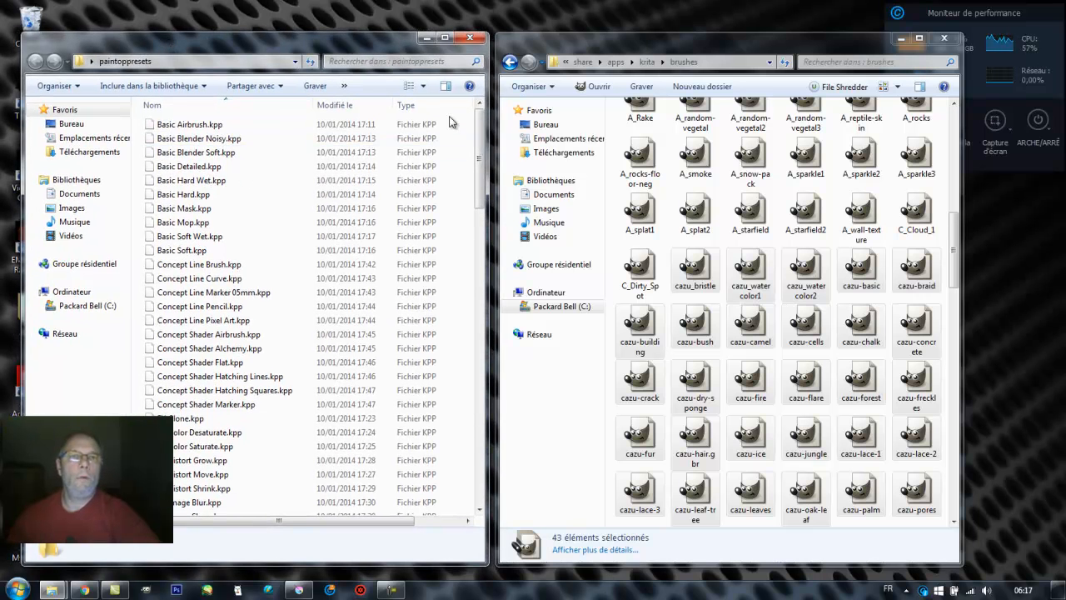
{"action": "left_click_drag", "start_coordinate": [456, 122], "coordinate": [446, 515]}
{"action": "left_click_drag", "start_coordinate": [372, 514], "coordinate": [173, 452]}
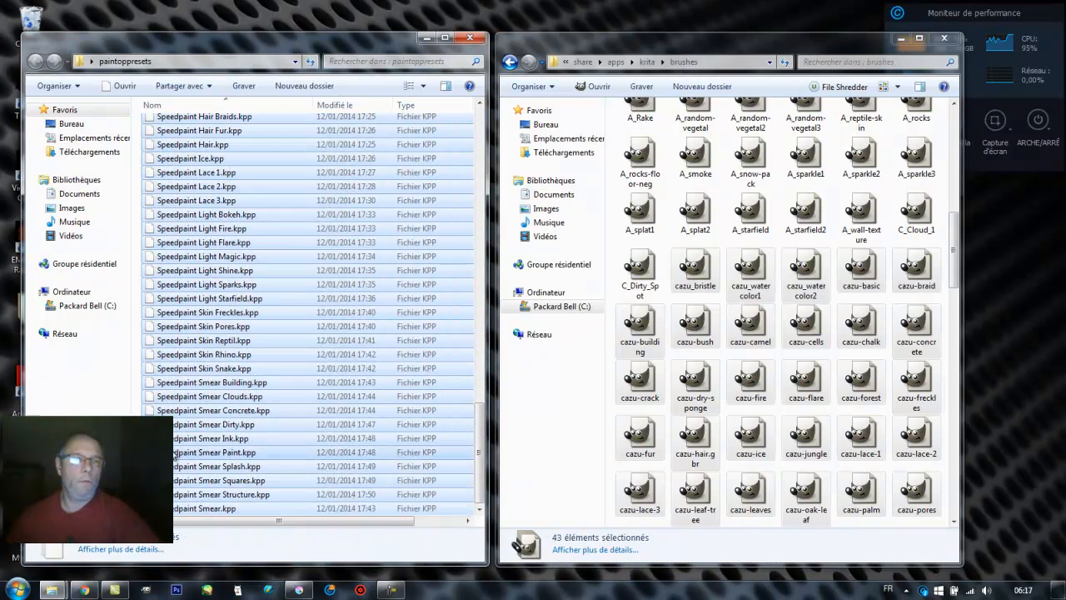
{"action": "right_click", "coordinate": [244, 299]}
{"action": "left_click", "coordinate": [297, 474]}
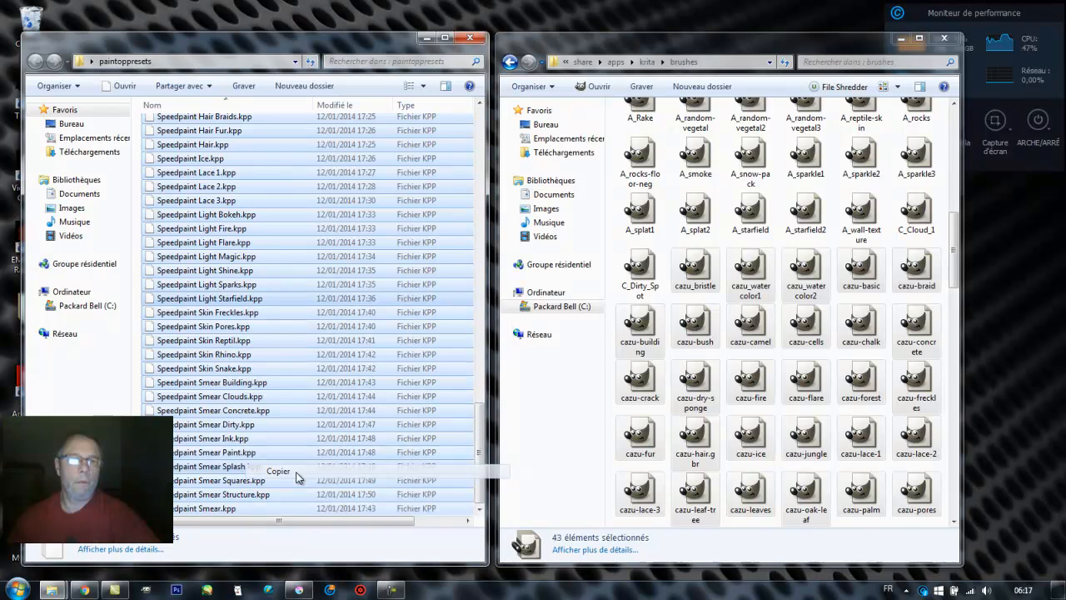
{"action": "right_click", "coordinate": [667, 284]}
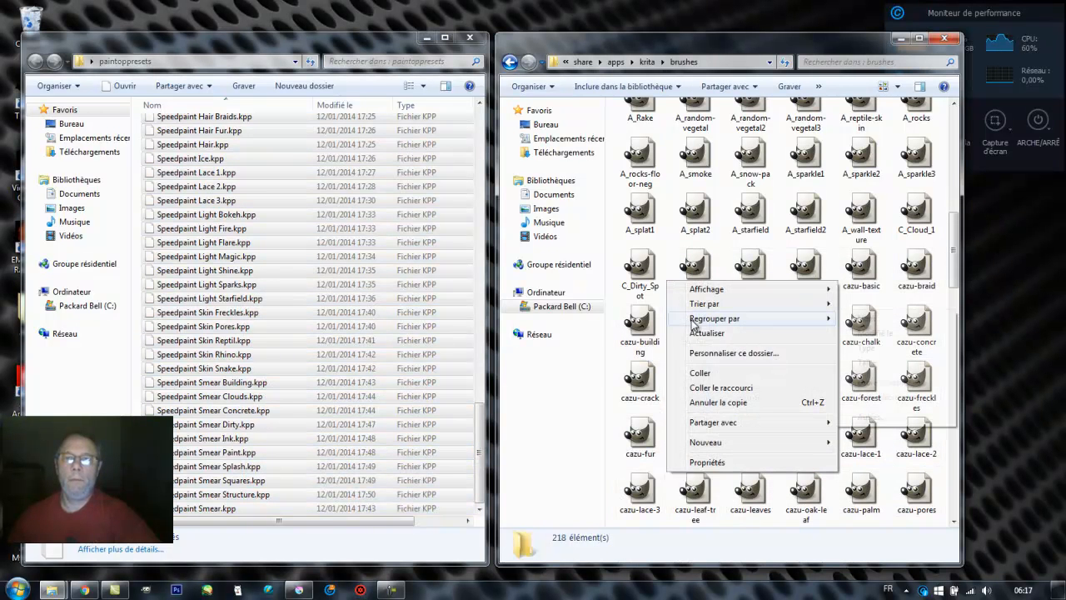
{"action": "left_click", "coordinate": [710, 373]}
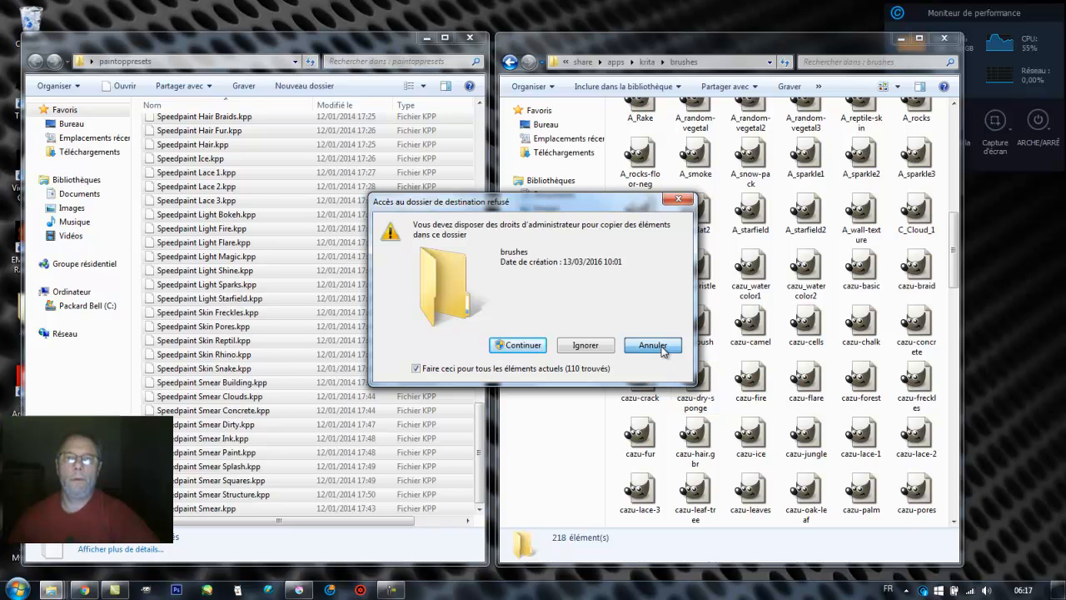
{"action": "left_click", "coordinate": [663, 350]}
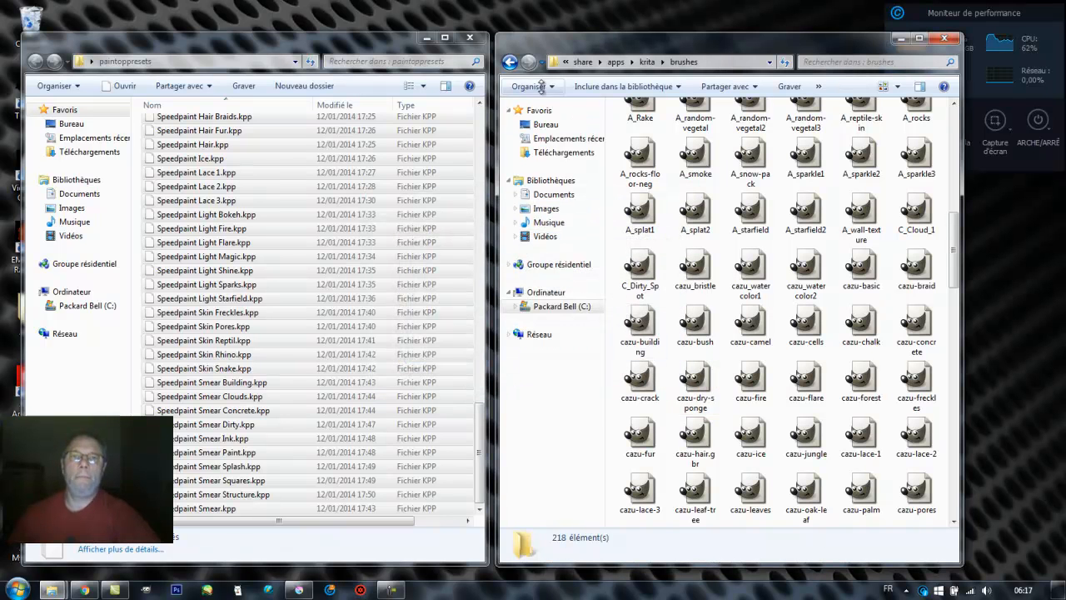
Paste the copied presets into Krita's paintoppresets folder with administrator access, and close the source folder window.
{"action": "left_click", "coordinate": [509, 62]}
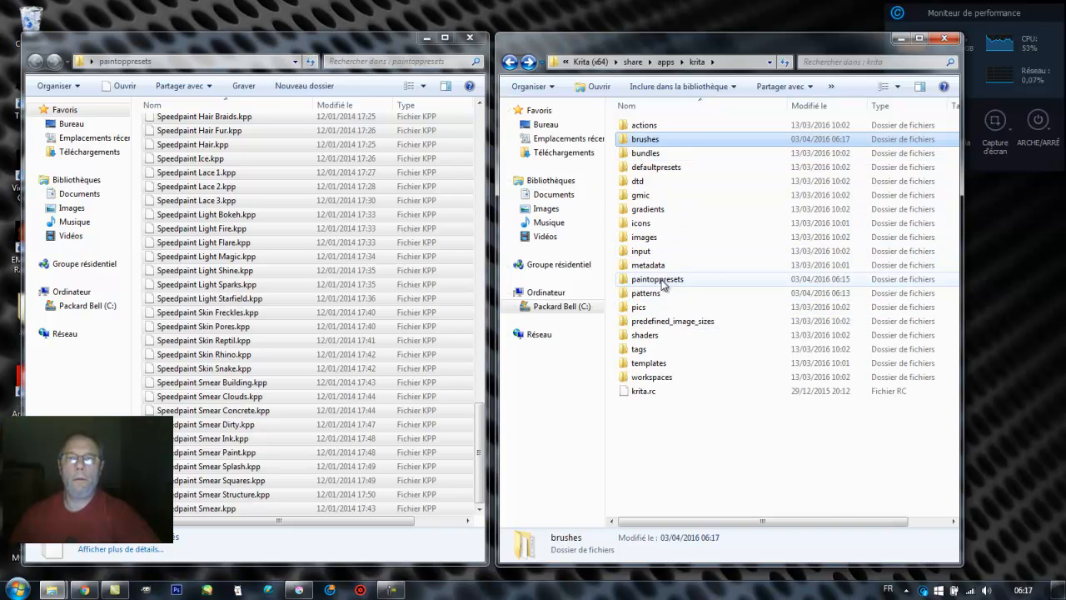
{"action": "double_click", "coordinate": [658, 280]}
{"action": "right_click", "coordinate": [741, 250]}
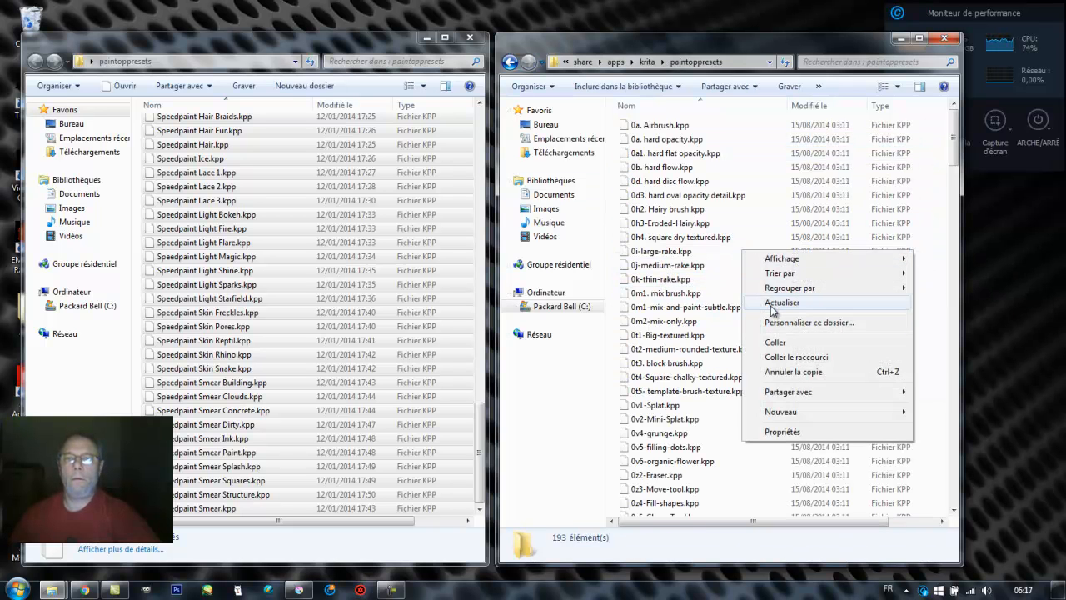
{"action": "left_click", "coordinate": [776, 341]}
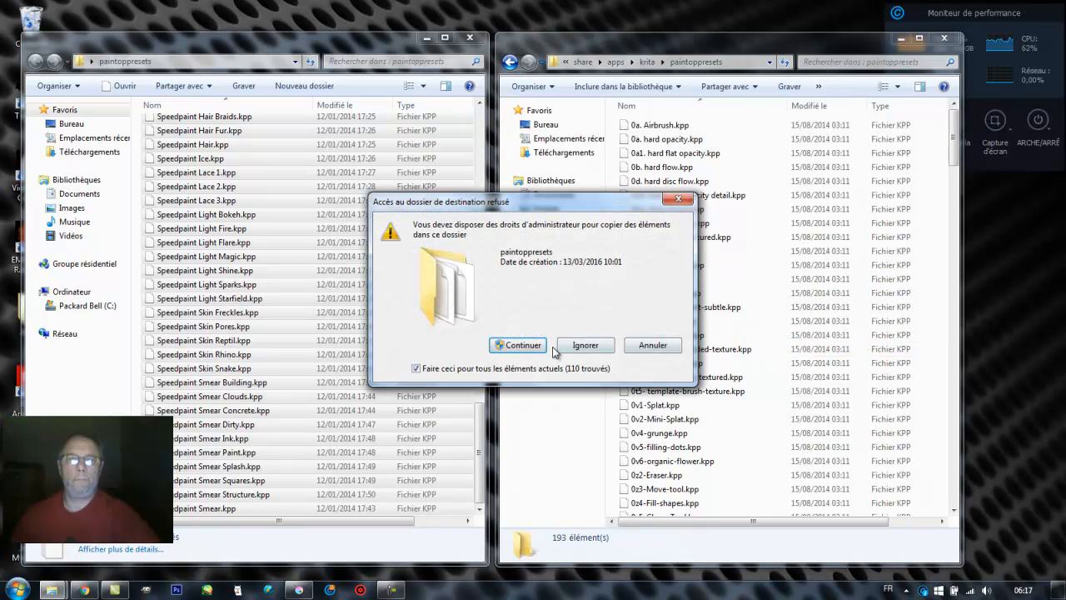
{"action": "left_click", "coordinate": [533, 346]}
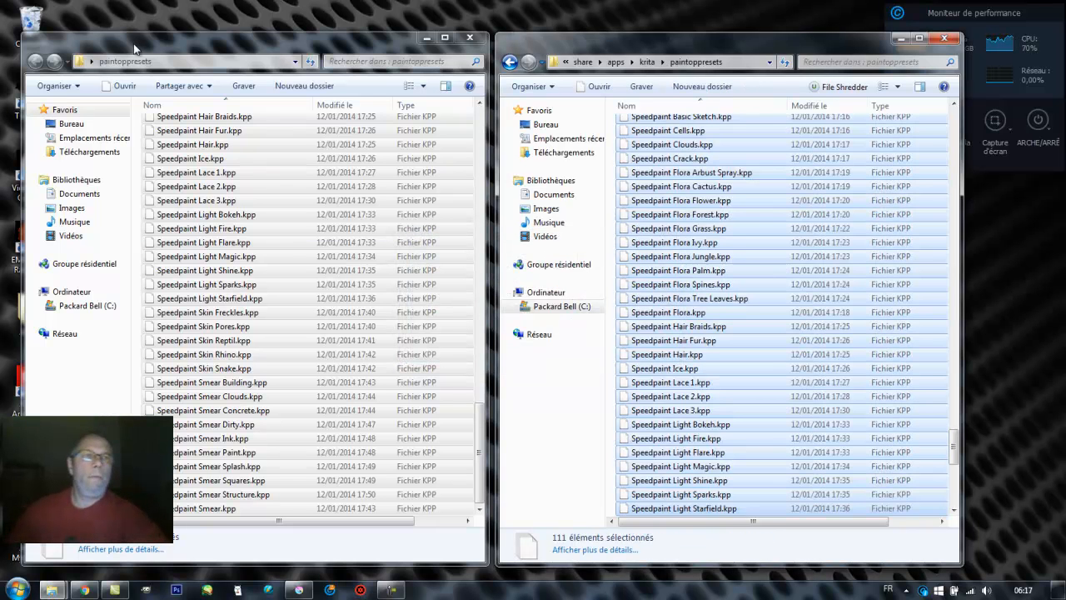
{"action": "left_click", "coordinate": [470, 37]}
Open the desktop's patterns folder and copy all its cazu pattern files to the clipboard.
{"action": "double_click", "coordinate": [407, 242]}
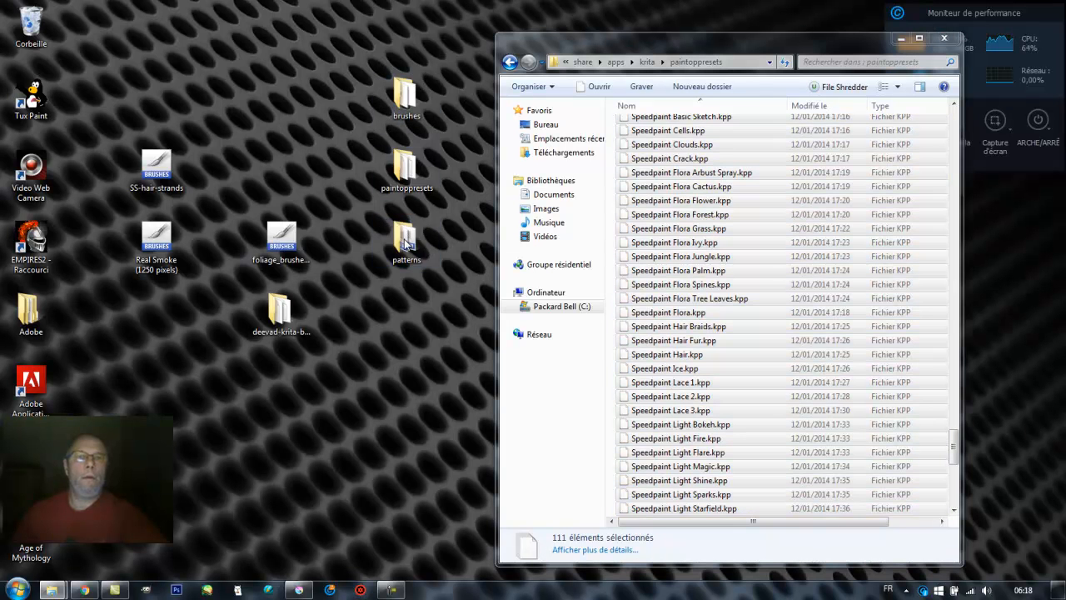
{"action": "left_click_drag", "start_coordinate": [152, 327], "coordinate": [447, 119]}
{"action": "right_click", "coordinate": [204, 127]}
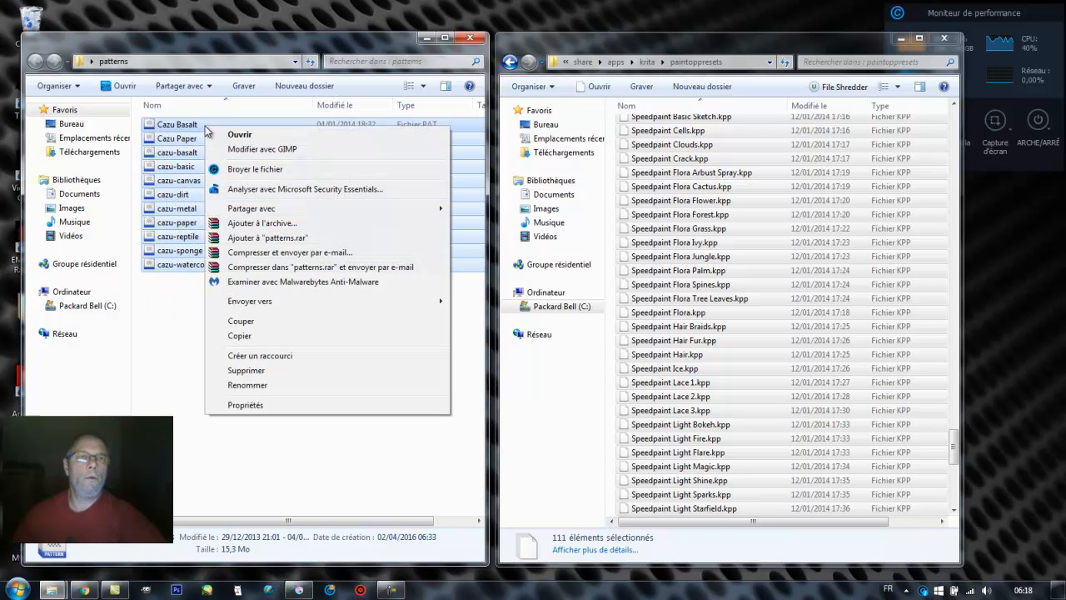
{"action": "left_click", "coordinate": [239, 336]}
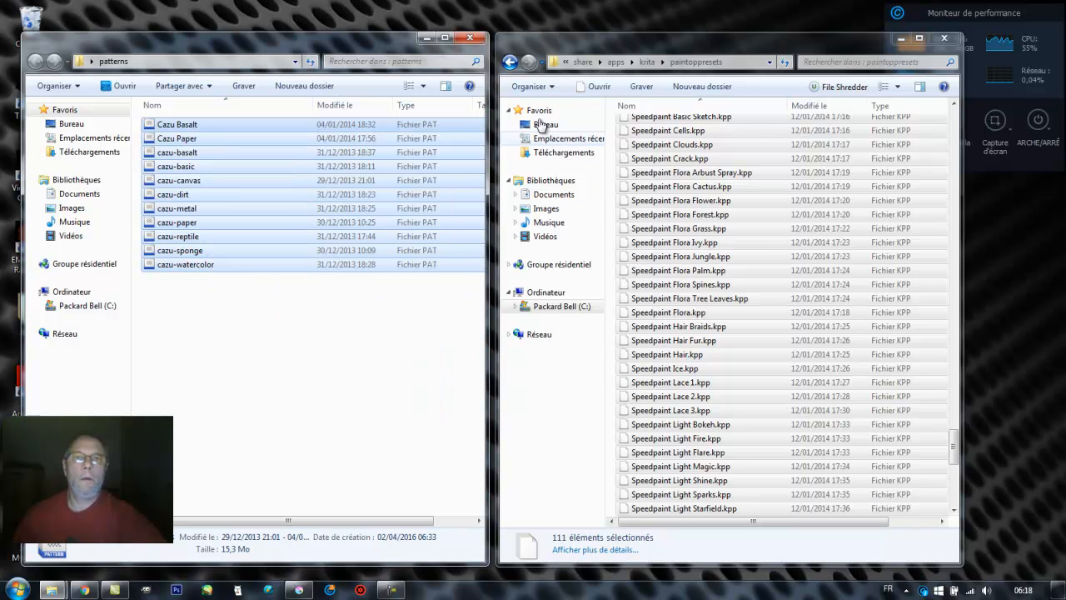
{"action": "left_click", "coordinate": [509, 62]}
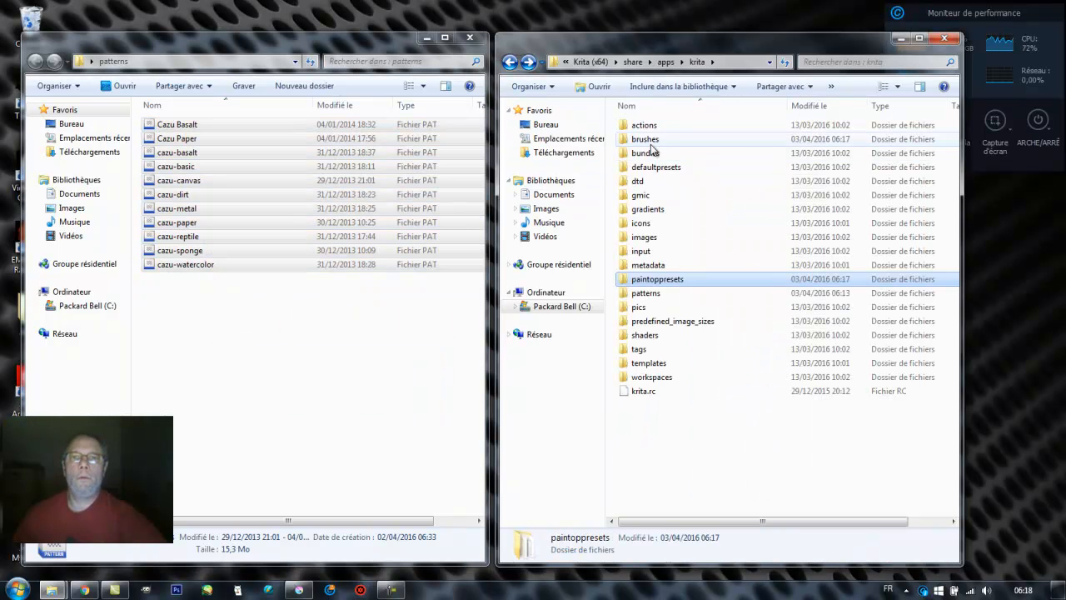
{"action": "double_click", "coordinate": [648, 139]}
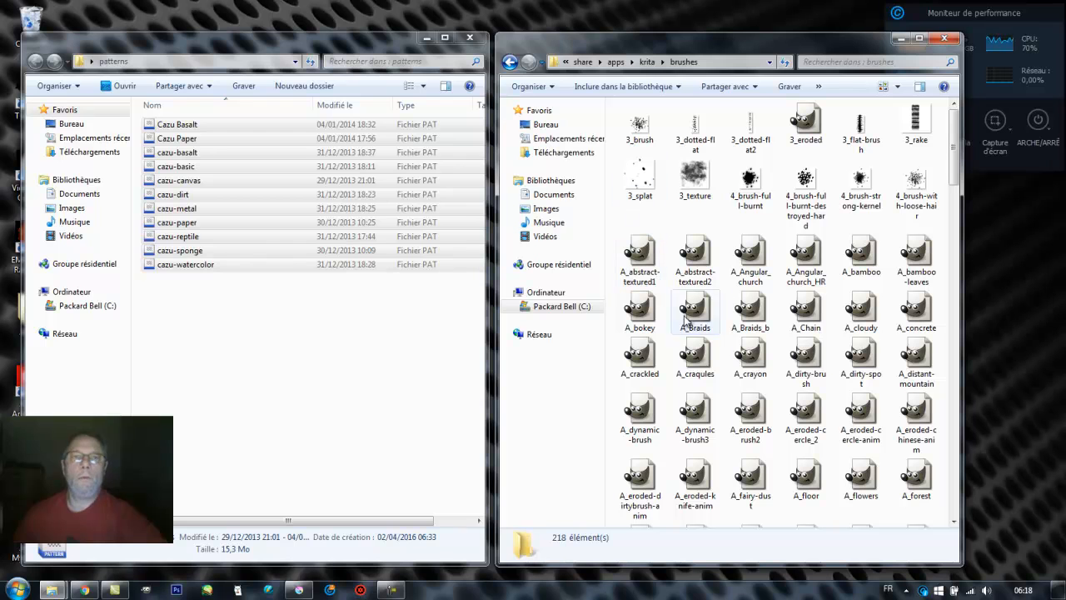
{"action": "left_click_drag", "start_coordinate": [376, 48], "coordinate": [324, 39]}
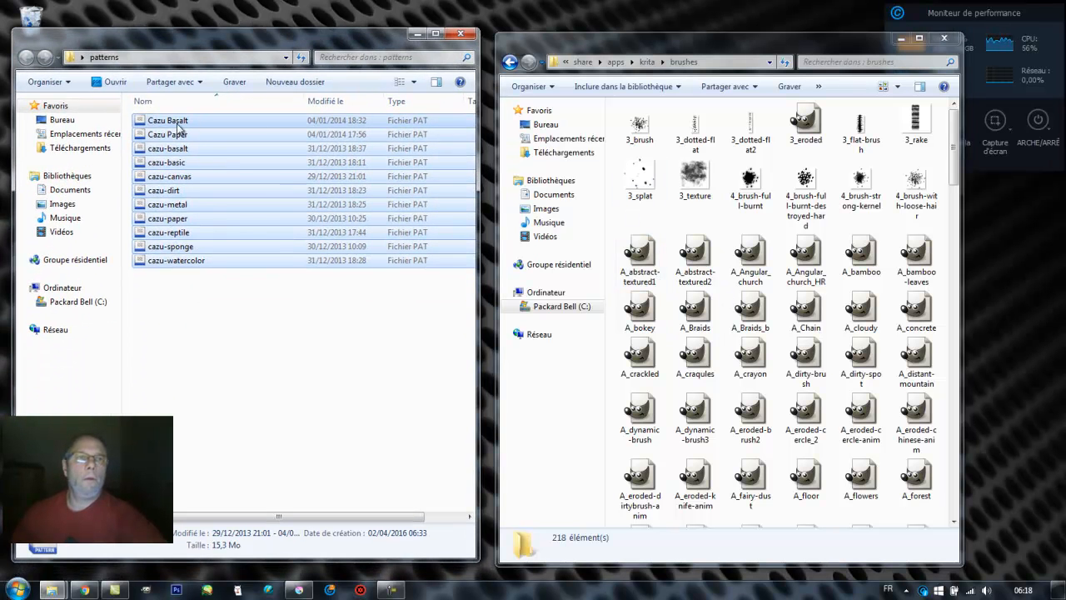
{"action": "left_click_drag", "start_coordinate": [155, 123], "coordinate": [268, 229]}
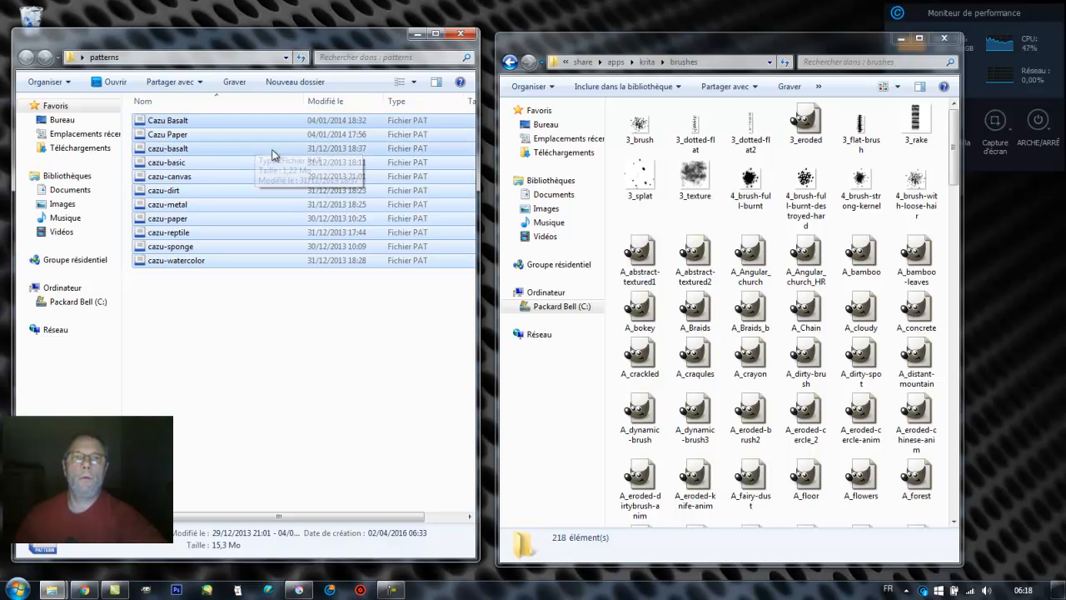
Paste the copied cazu patterns into Krita's patterns folder with administrator access, and close both folder windows.
{"action": "left_click", "coordinate": [509, 67]}
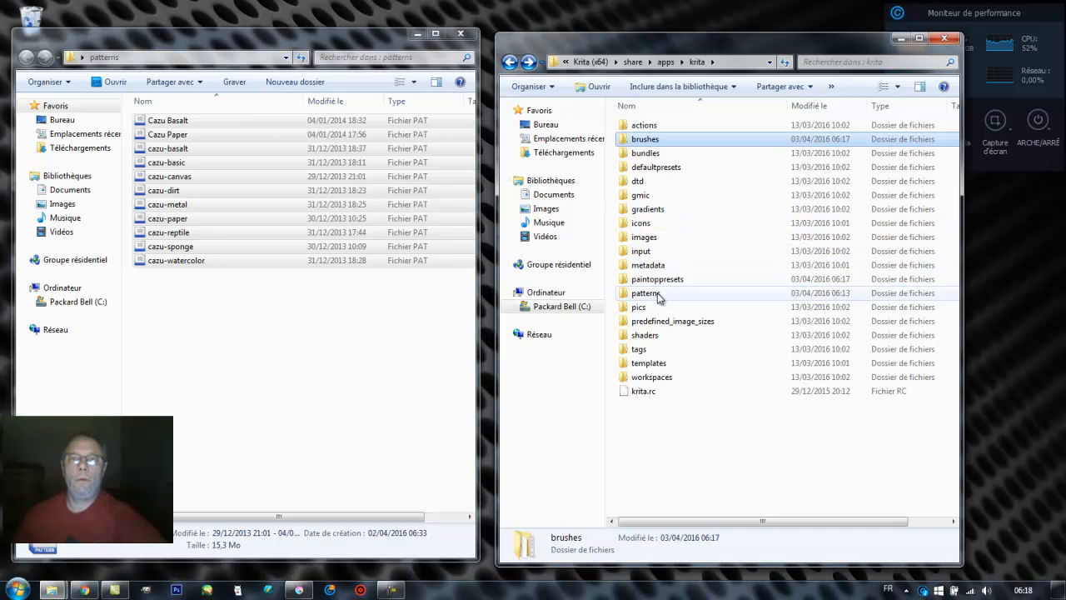
{"action": "double_click", "coordinate": [658, 294]}
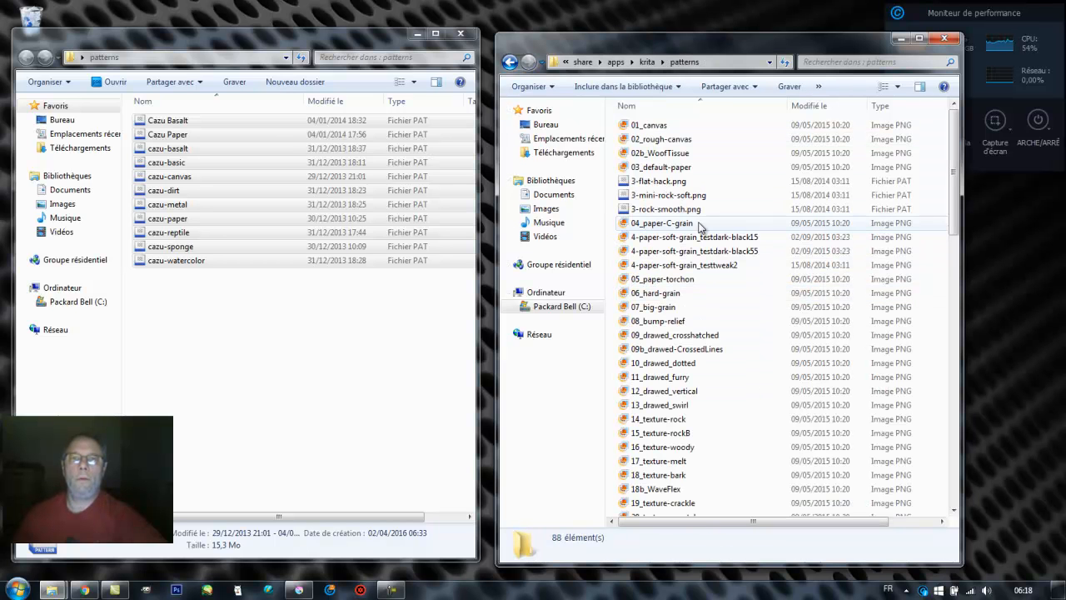
{"action": "right_click", "coordinate": [724, 195]}
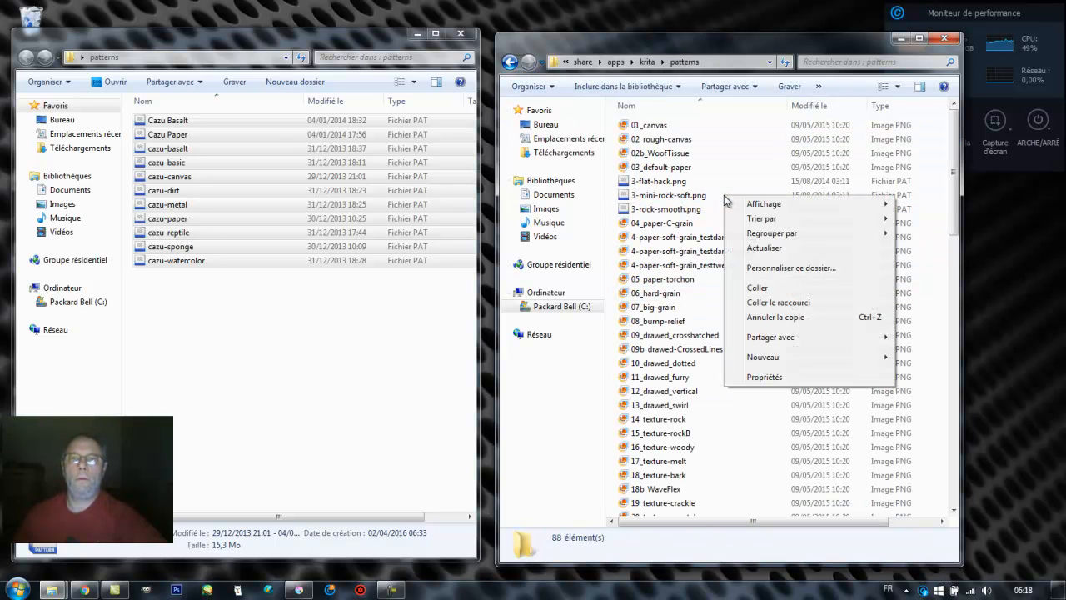
{"action": "left_click", "coordinate": [771, 289]}
{"action": "left_click", "coordinate": [470, 342]}
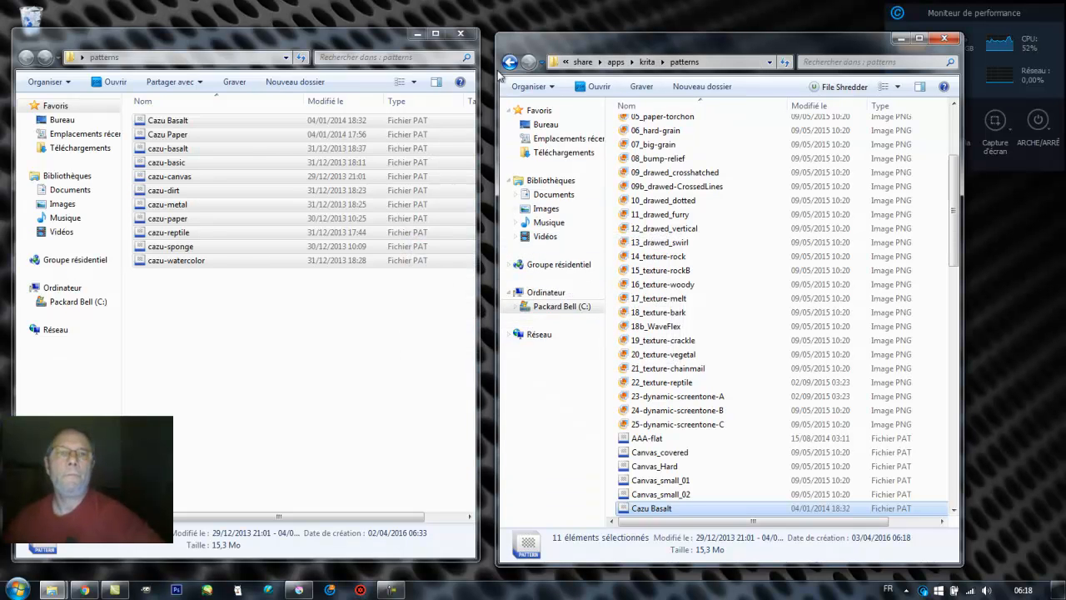
{"action": "left_click", "coordinate": [460, 34]}
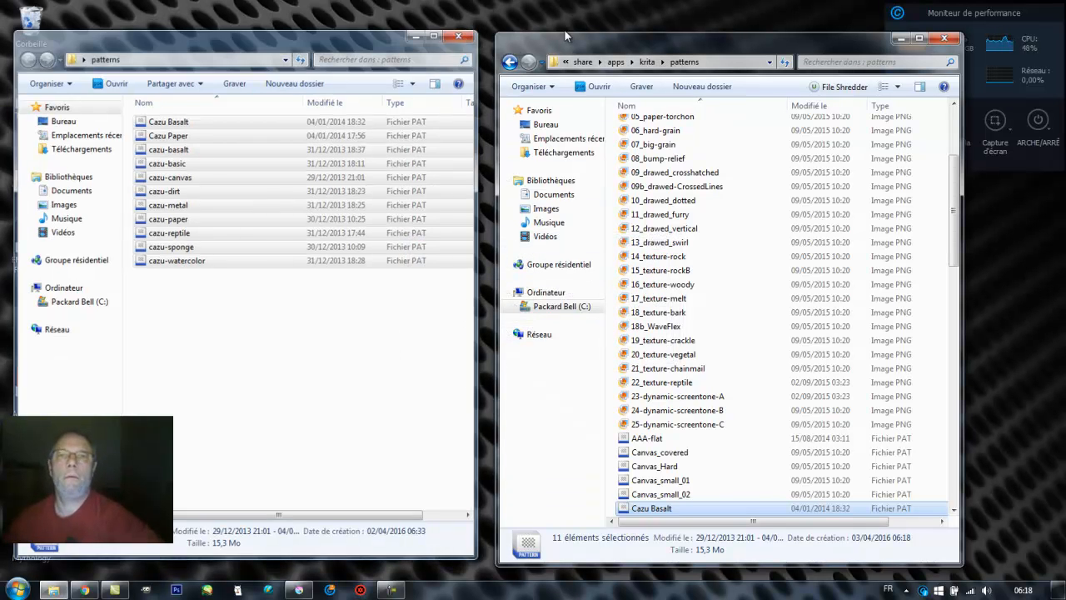
{"action": "left_click", "coordinate": [945, 39]}
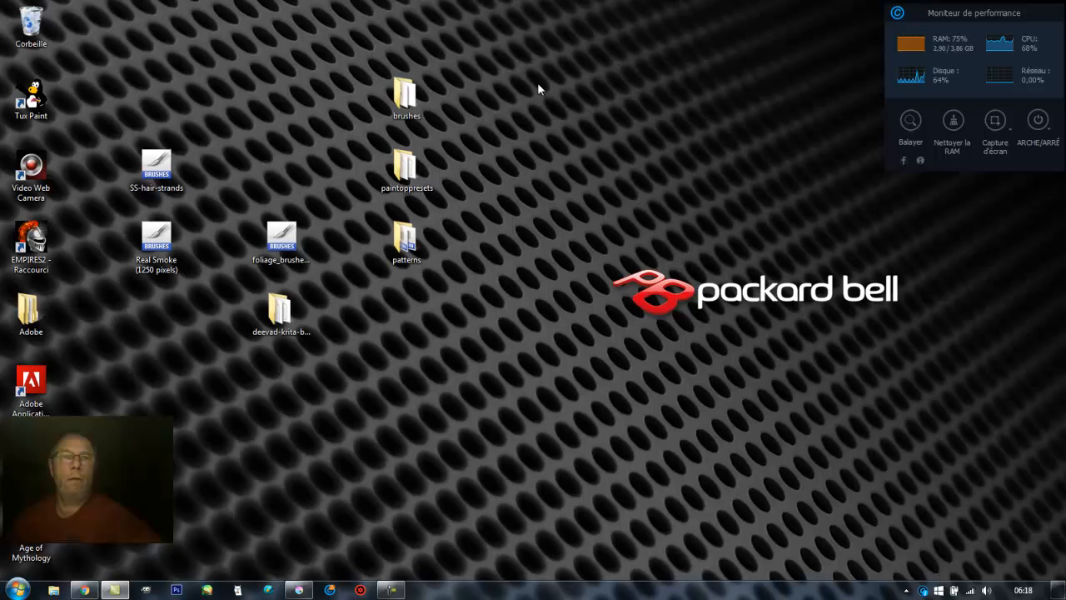
Open the desktop's brushes folder, and switch to Krita to close it without saving the modified document.
{"action": "double_click", "coordinate": [407, 98]}
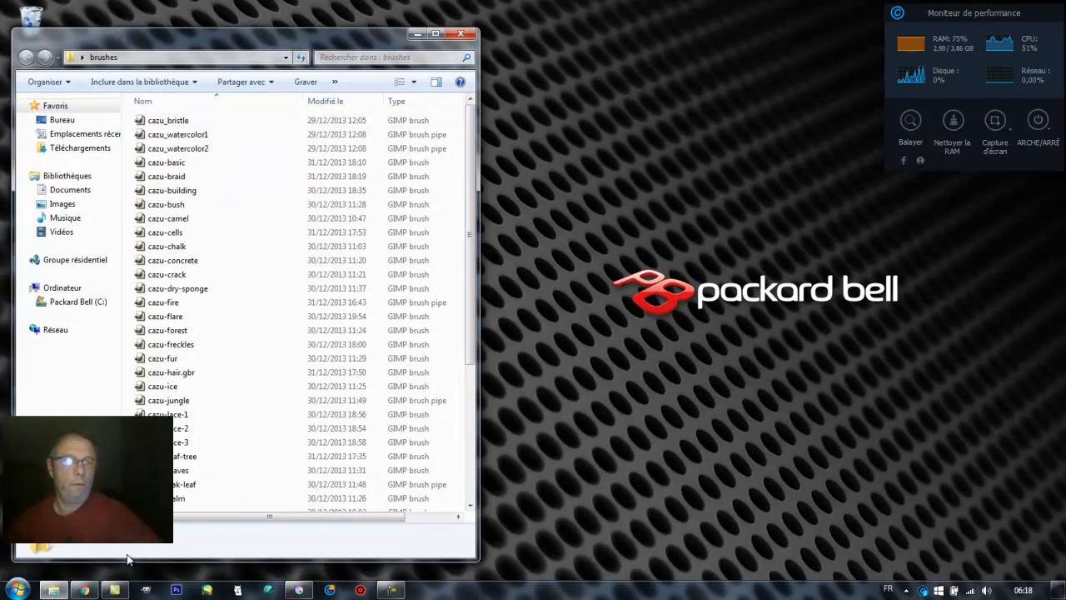
{"action": "left_click", "coordinate": [298, 590]}
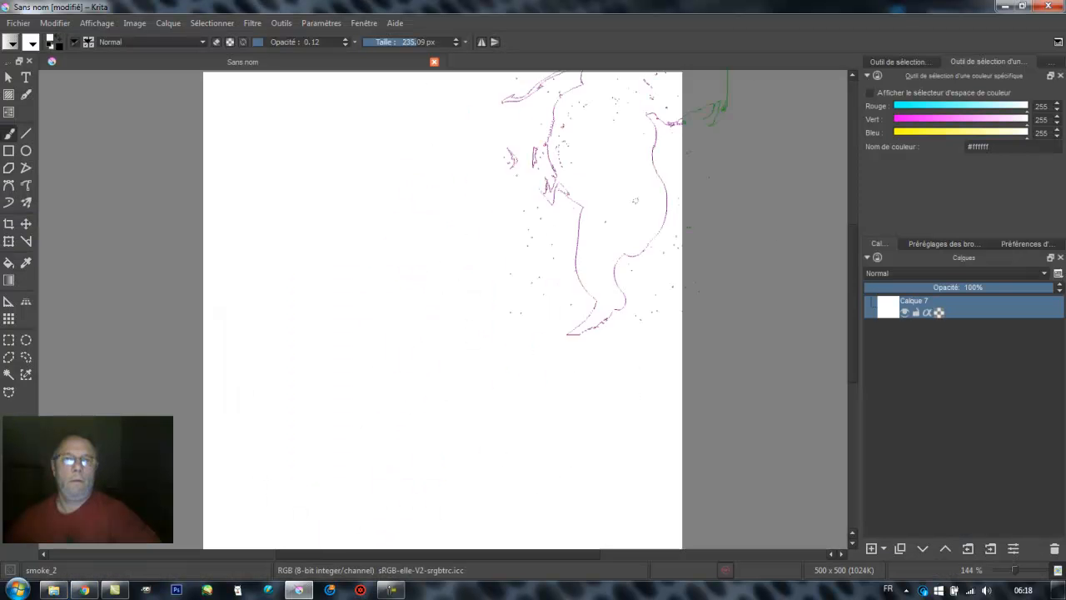
{"action": "left_click", "coordinate": [1048, 7]}
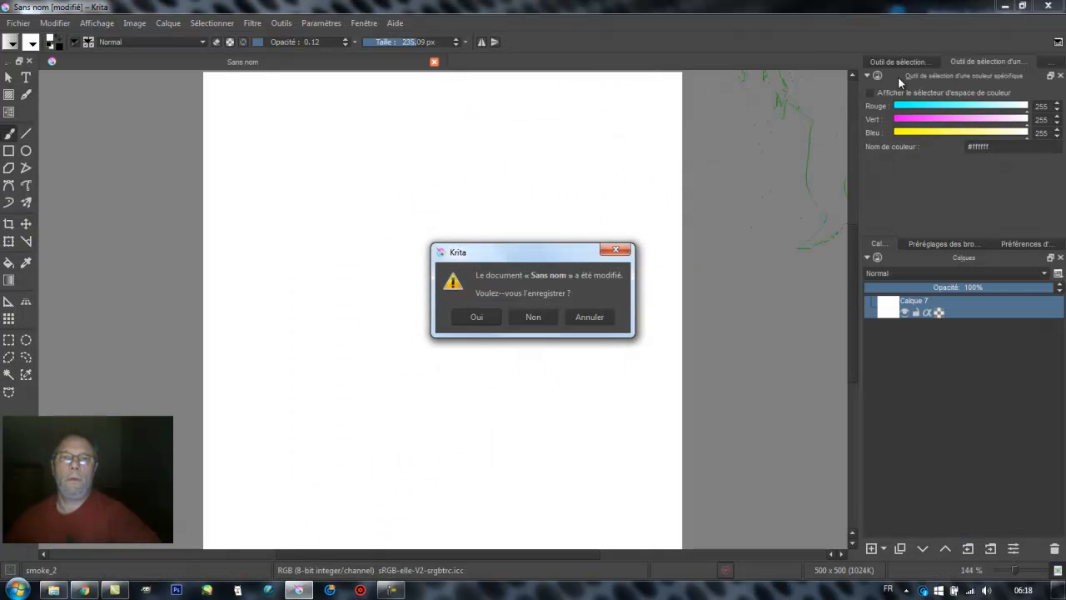
{"action": "left_click", "coordinate": [534, 316]}
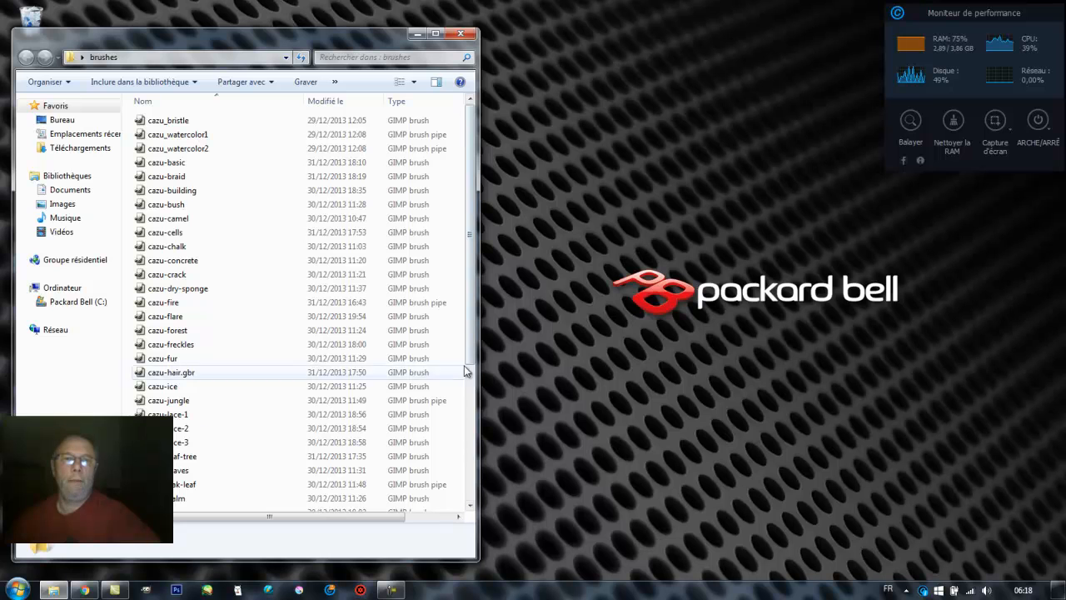
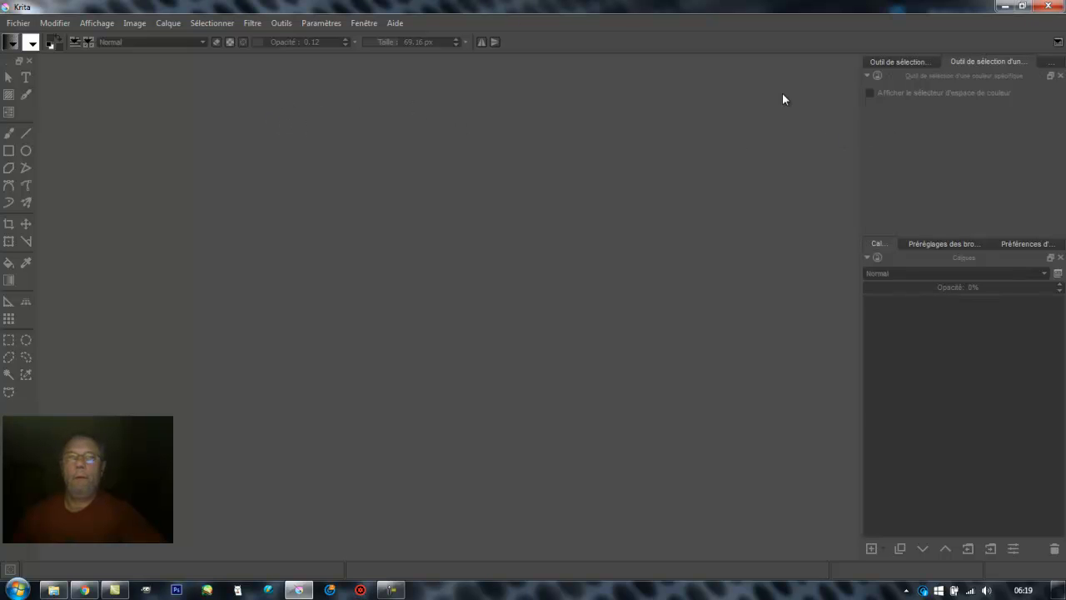
Create a new 500 x 500 pixel document in the restarted Krita.
{"action": "left_click", "coordinate": [19, 23]}
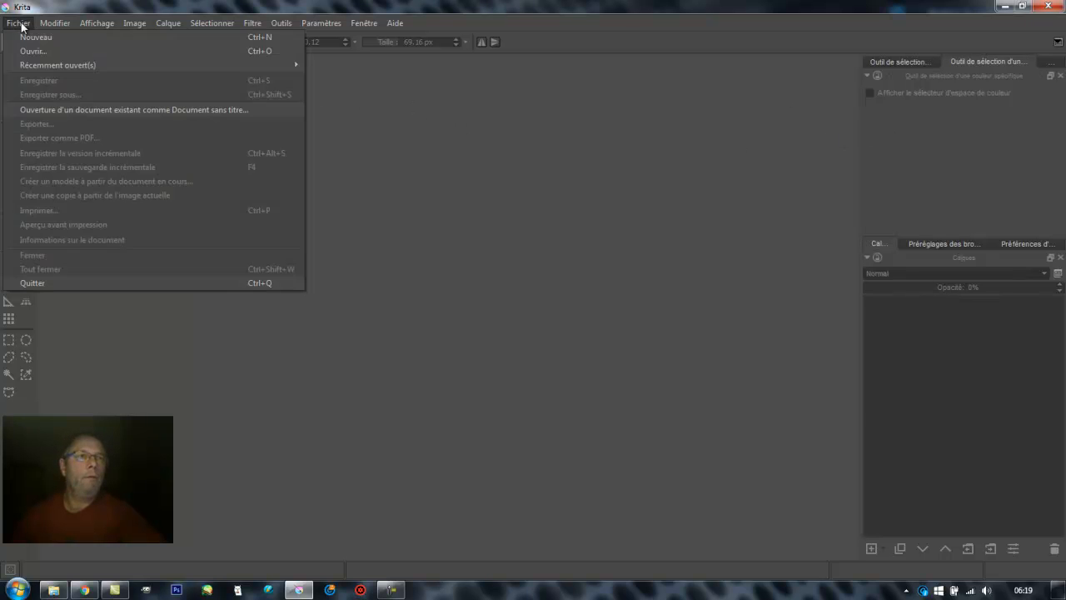
{"action": "left_click", "coordinate": [34, 37]}
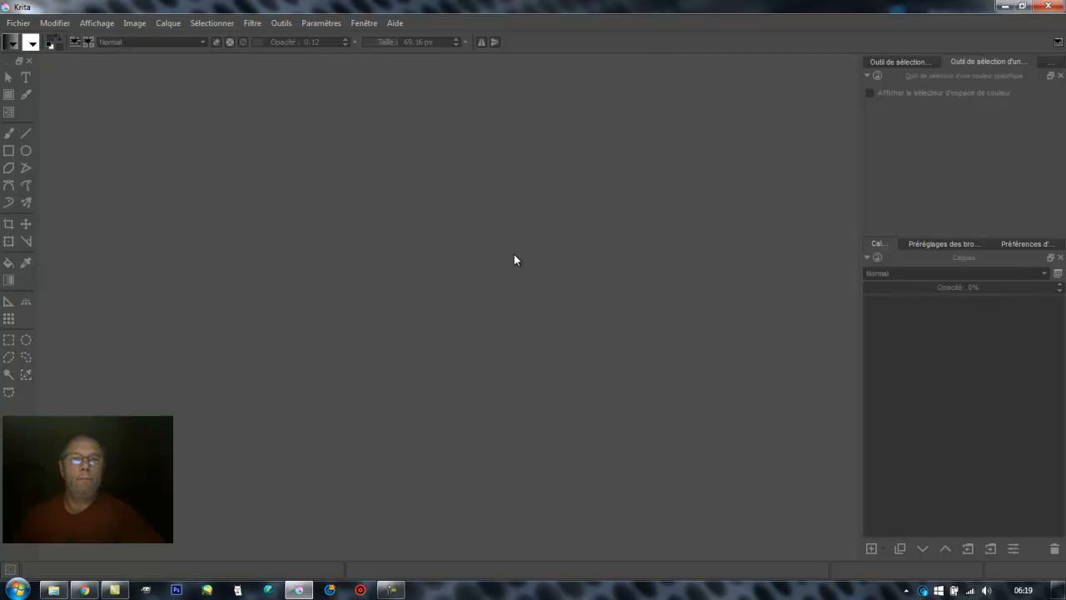
{"action": "left_click", "coordinate": [762, 510]}
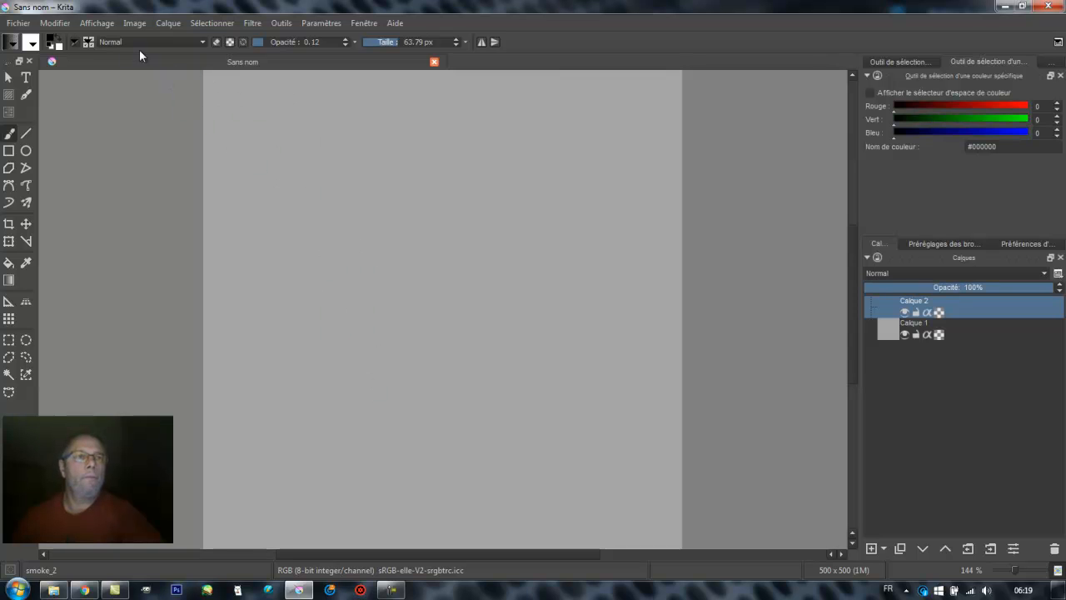
Set the brush preset filter to All and browse the presets down to the end of the list.
{"action": "left_click", "coordinate": [87, 43]}
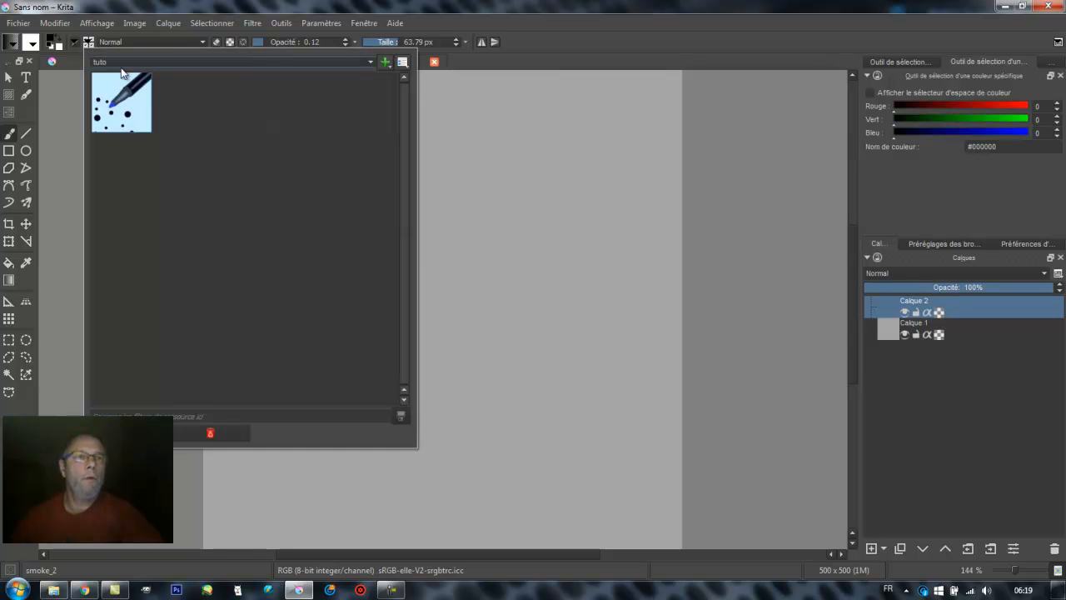
{"action": "left_click", "coordinate": [369, 63]}
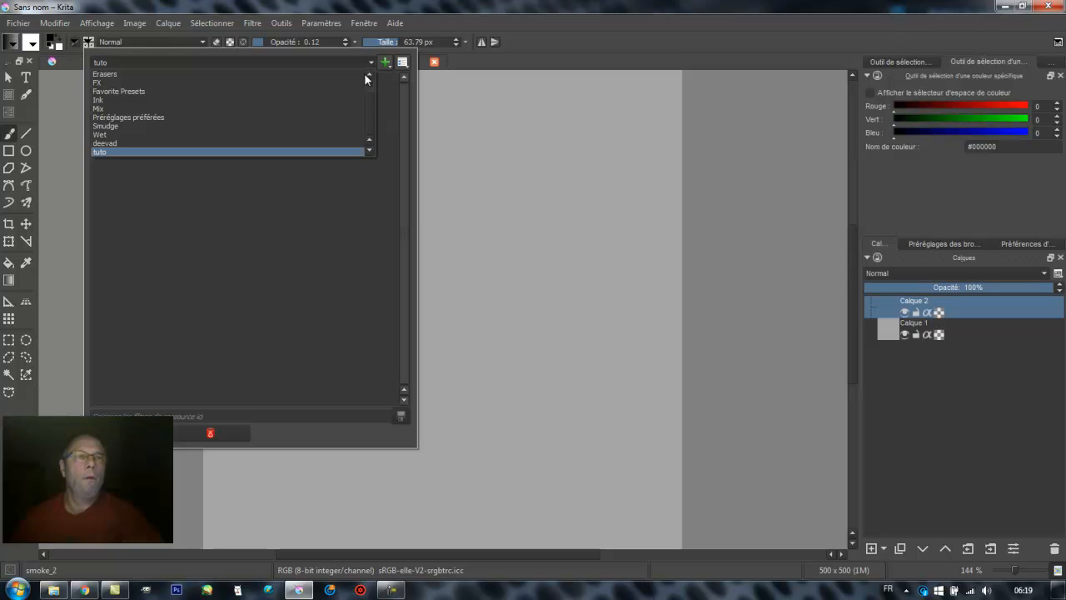
{"action": "left_click", "coordinate": [329, 75]}
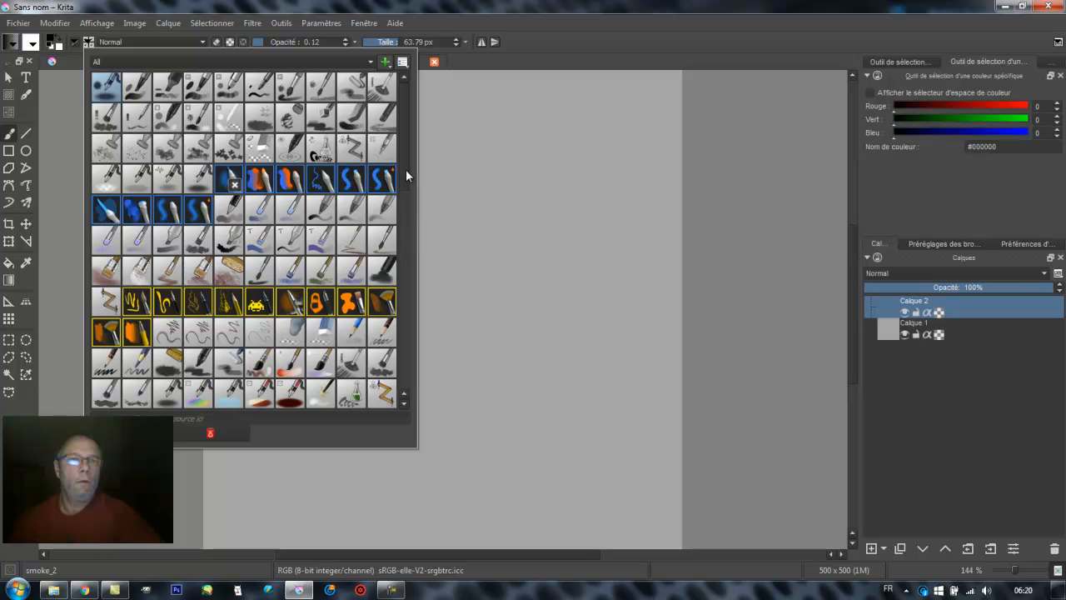
{"action": "left_click_drag", "start_coordinate": [404, 171], "coordinate": [406, 259]}
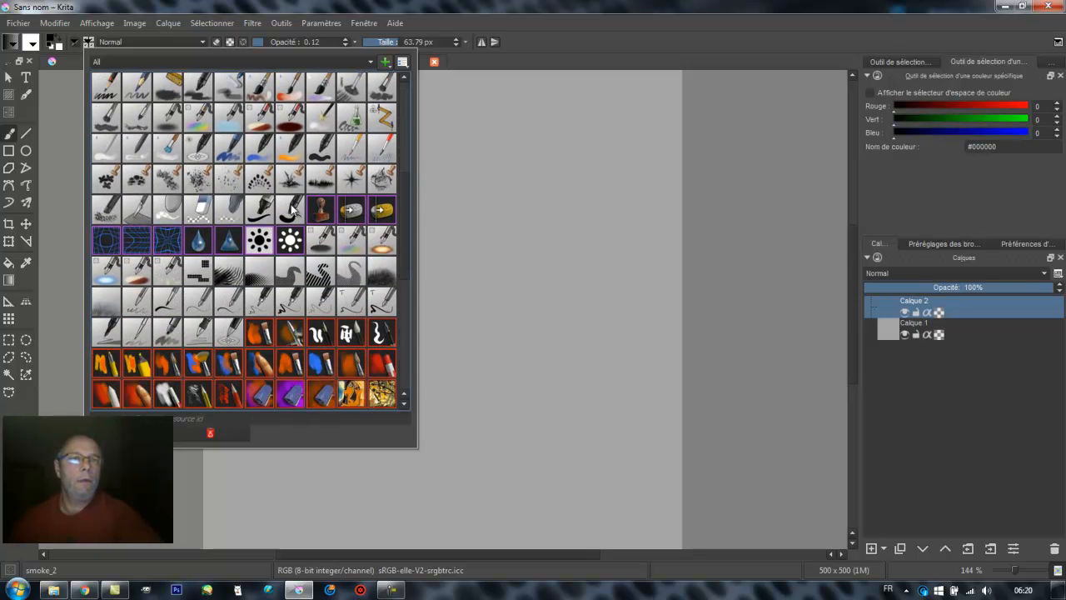
{"action": "left_click_drag", "start_coordinate": [403, 206], "coordinate": [404, 247]}
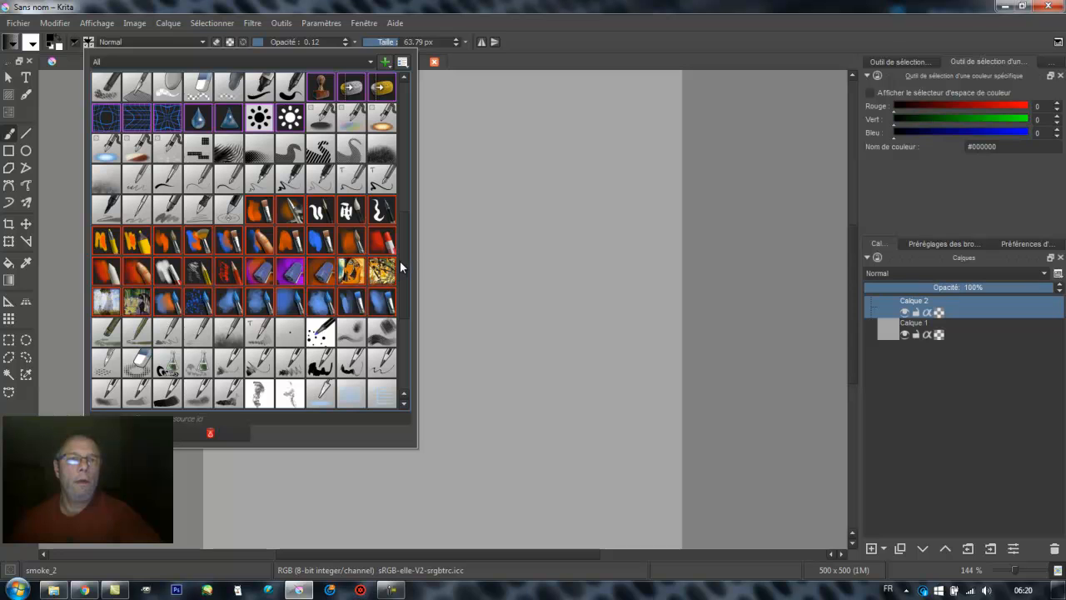
{"action": "scroll", "coordinate": [400, 260], "scroll_direction": "down", "scroll_amount": 2}
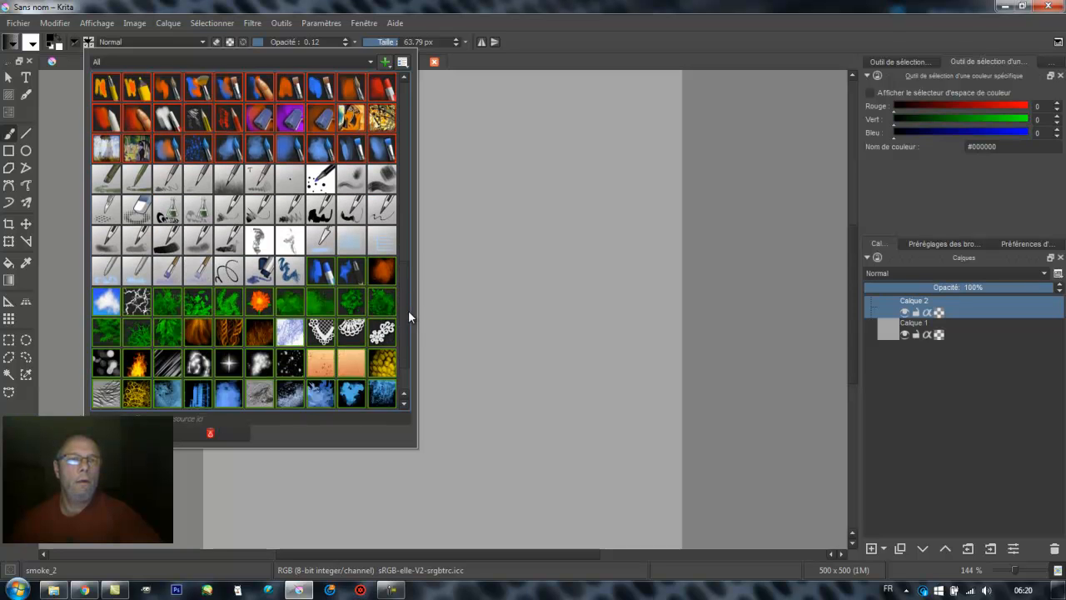
{"action": "scroll", "coordinate": [408, 325], "scroll_direction": "down", "scroll_amount": 1}
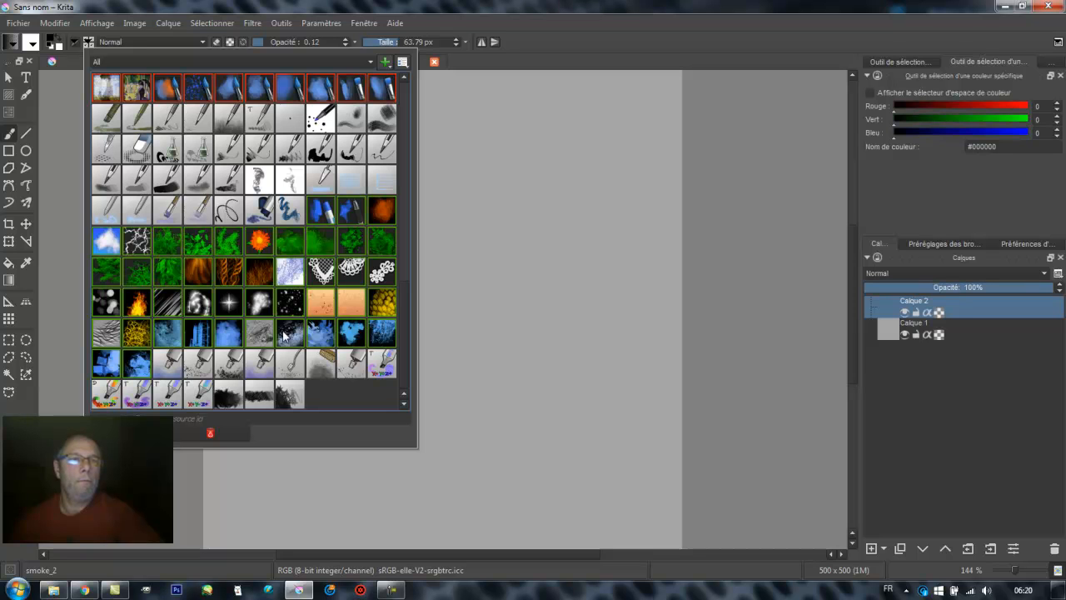
Choose the Speedpaint Flora preset and paint black leaves and speckles in the middle of the canvas.
{"action": "left_click", "coordinate": [170, 246]}
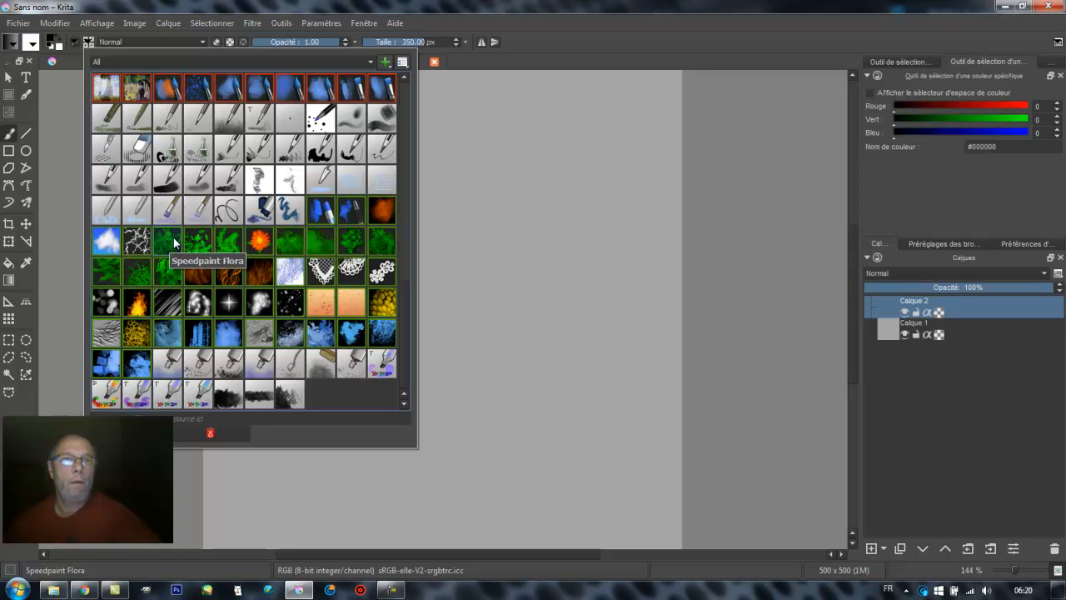
{"action": "left_click", "coordinate": [647, 6]}
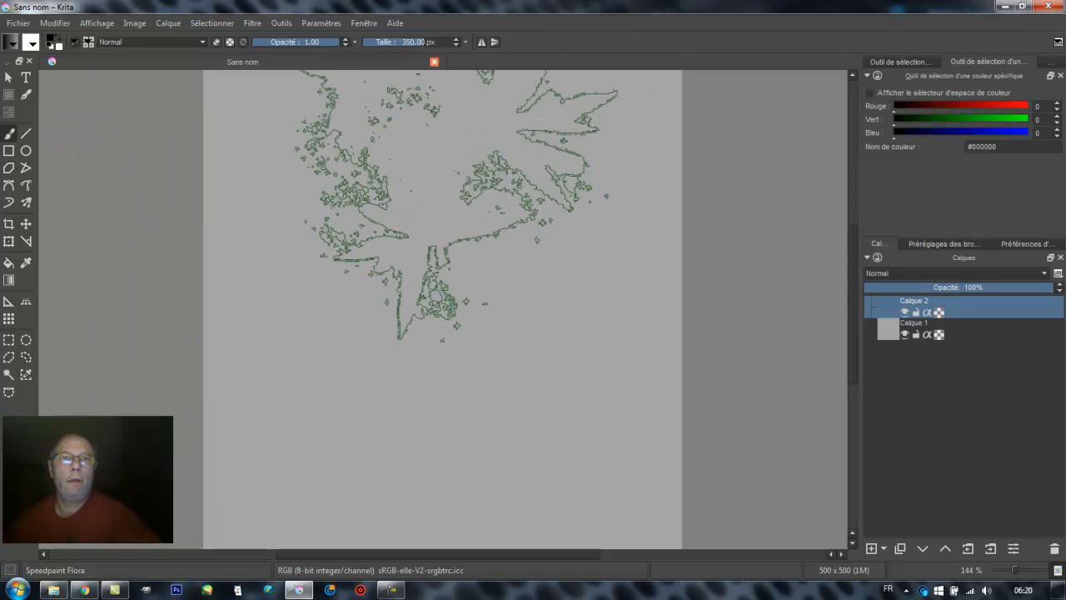
{"action": "left_click", "coordinate": [447, 283]}
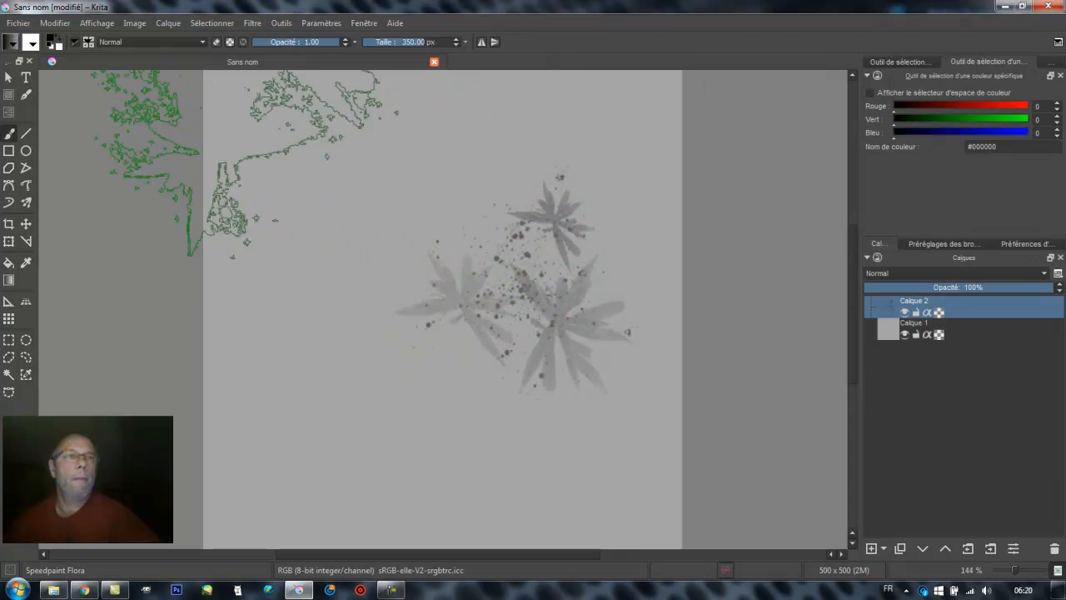
Choose the Speedpaint Flora Tree Leaves preset and paint black leaves in the upper part of the canvas.
{"action": "left_click", "coordinate": [89, 42]}
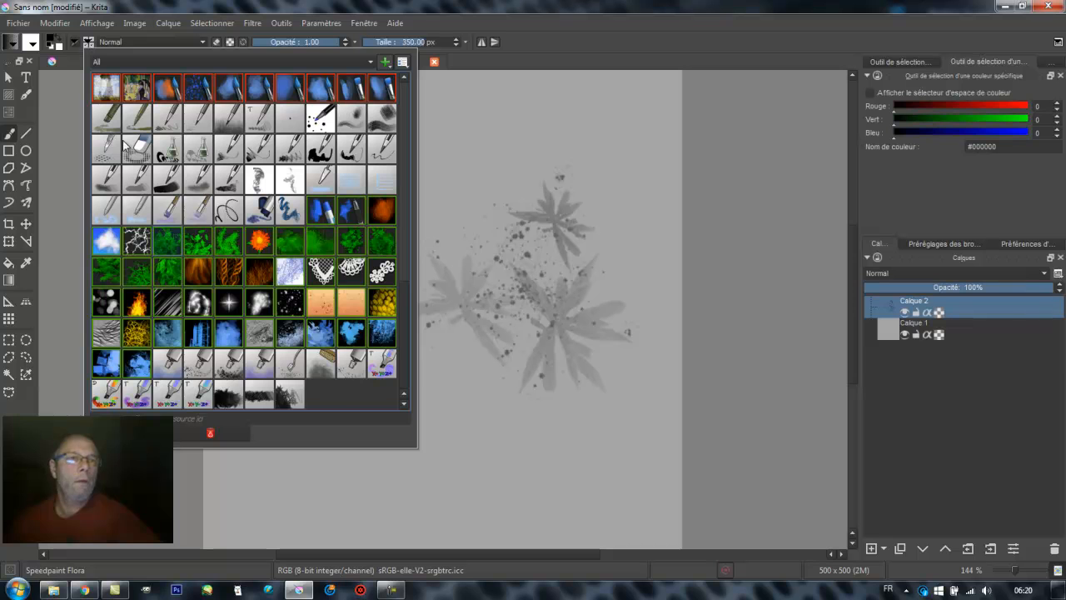
{"action": "left_click", "coordinate": [168, 273]}
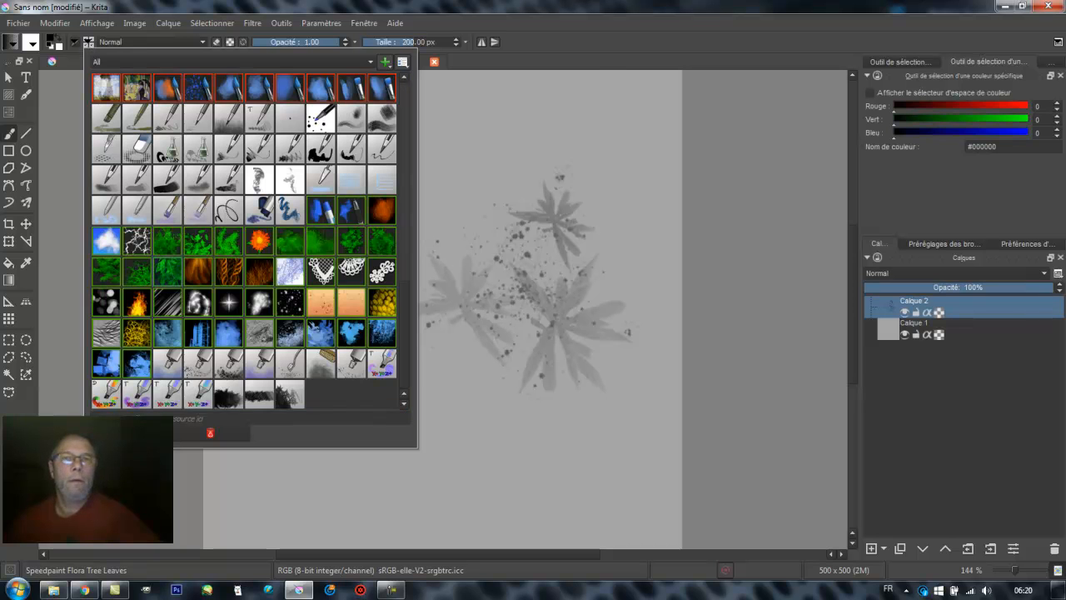
{"action": "left_click", "coordinate": [633, 17]}
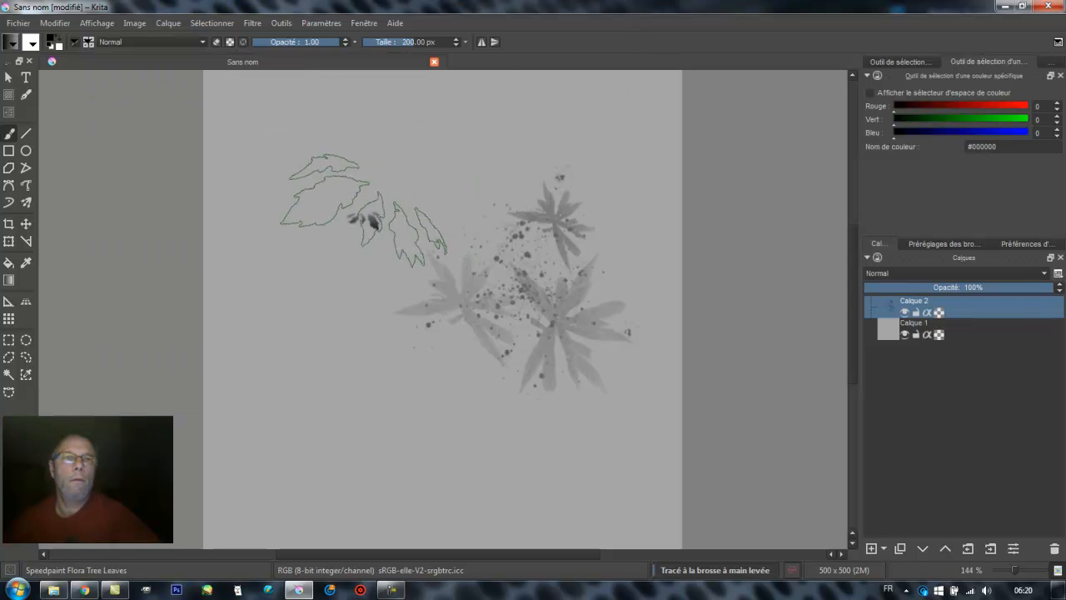
{"action": "left_click", "coordinate": [363, 210]}
{"action": "left_click", "coordinate": [364, 209]}
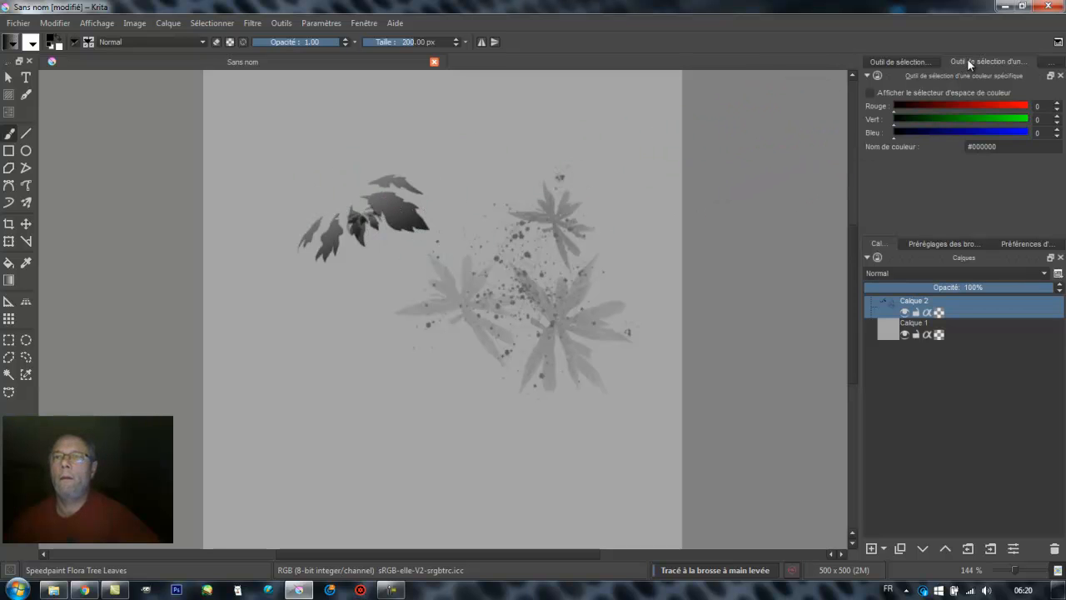
Pick a bright green in the advanced color selector and paint green leaves above the black tree leaves.
{"action": "left_click", "coordinate": [924, 61]}
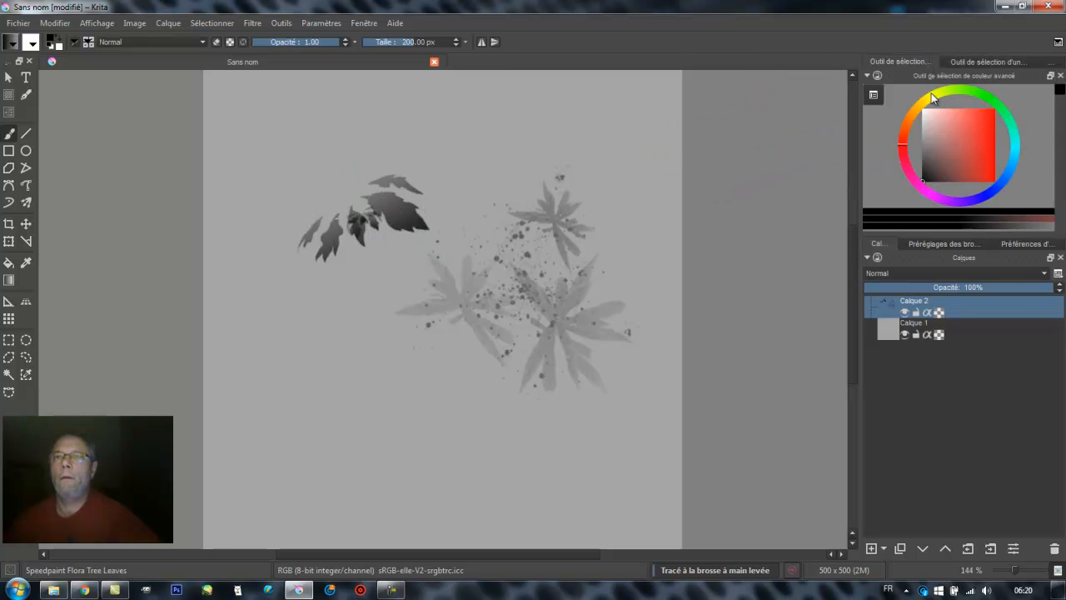
{"action": "left_click", "coordinate": [991, 103]}
{"action": "left_click", "coordinate": [991, 113]}
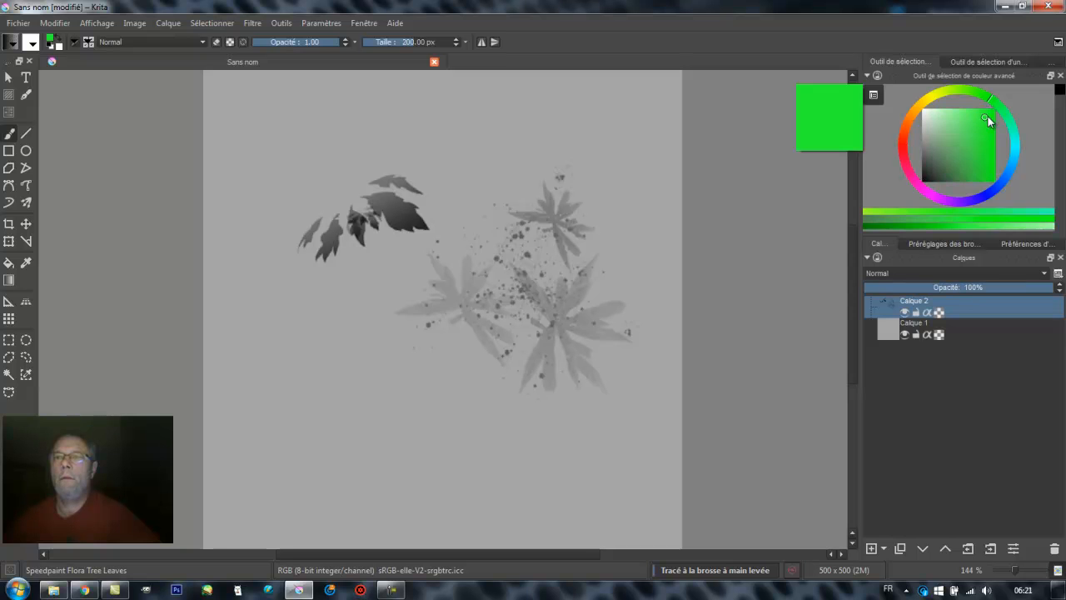
{"action": "mouse_move", "coordinate": [417, 131]}
{"action": "left_mouse_down"}
{"action": "mouse_move", "coordinate": [384, 167]}
{"action": "mouse_move", "coordinate": [391, 158]}
{"action": "left_mouse_up"}
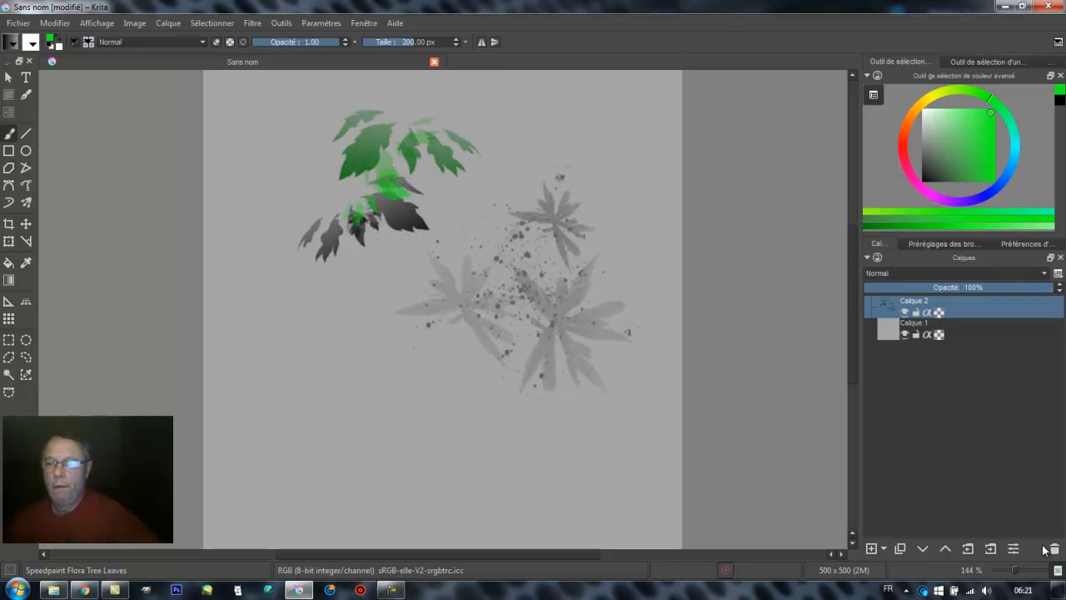
Replace the painted layer with a new empty one, and paint green leaves on it at a brush size of 421.87 px.
{"action": "left_click", "coordinate": [1055, 549]}
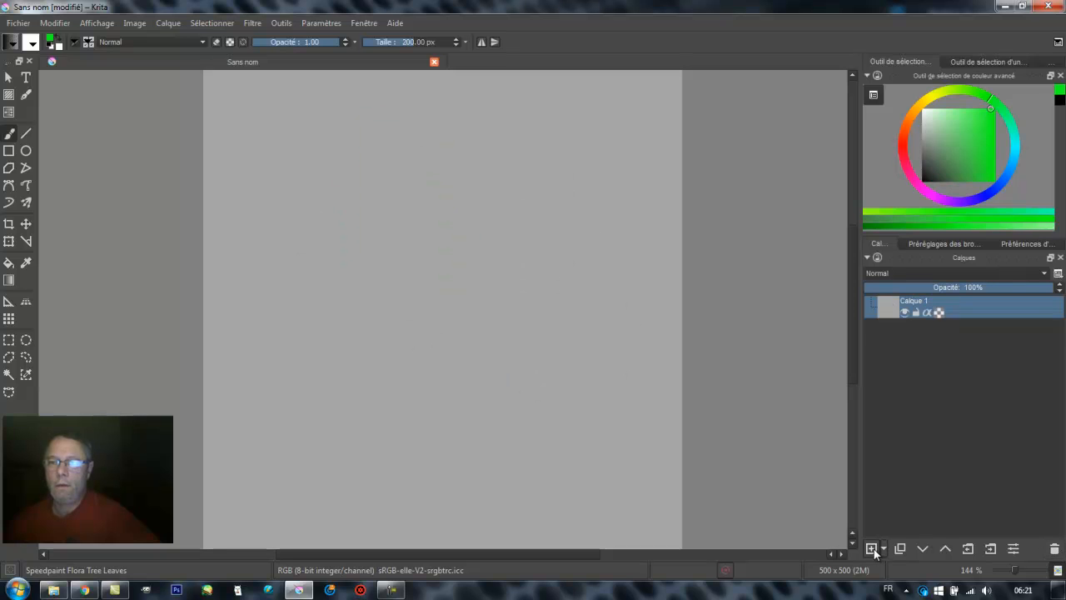
{"action": "left_click", "coordinate": [872, 549]}
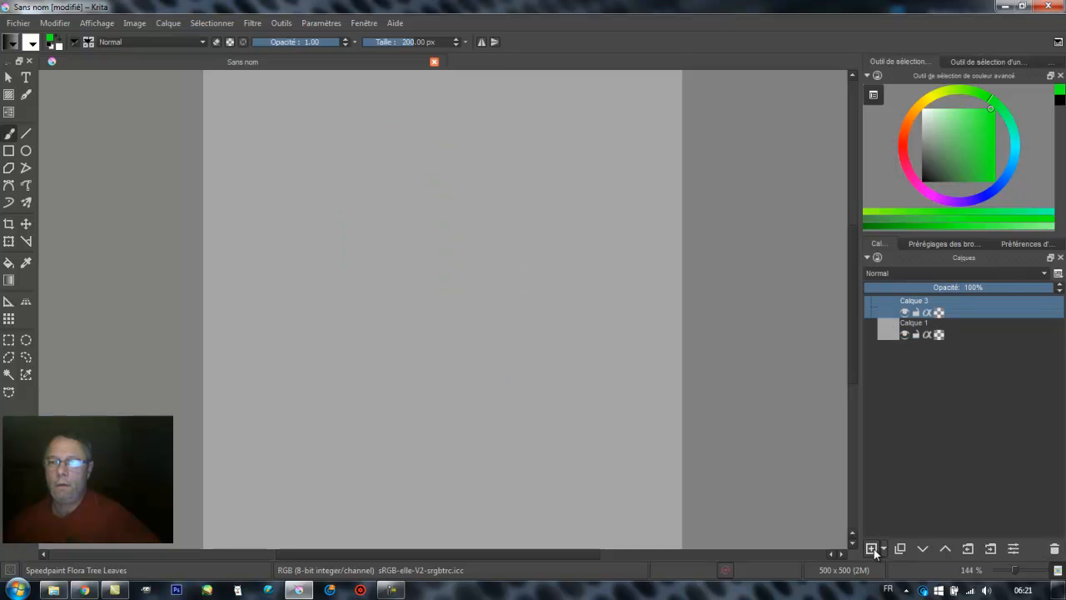
{"action": "left_click", "coordinate": [428, 43]}
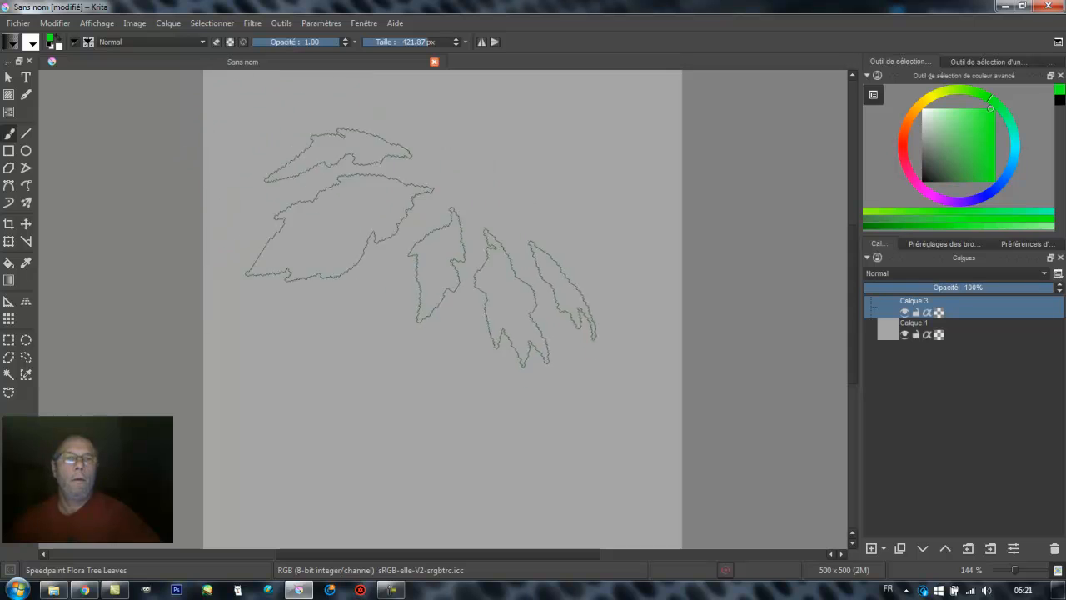
{"action": "left_click", "coordinate": [421, 309]}
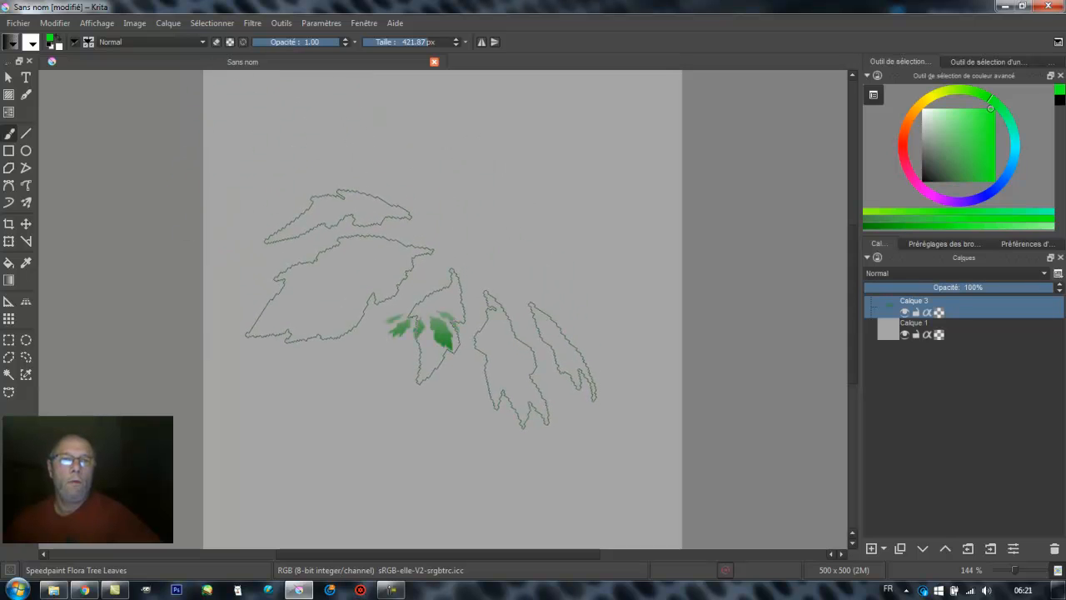
Cover the middle of the canvas with more leaves using the Speedpaint Flora Tree Leaves preset.
{"action": "mouse_move", "coordinate": [438, 294]}
{"action": "left_mouse_down"}
{"action": "mouse_move", "coordinate": [406, 302]}
{"action": "mouse_move", "coordinate": [479, 263]}
{"action": "mouse_move", "coordinate": [520, 328]}
{"action": "mouse_move", "coordinate": [517, 367]}
{"action": "mouse_move", "coordinate": [450, 370]}
{"action": "mouse_move", "coordinate": [436, 409]}
{"action": "mouse_move", "coordinate": [376, 371]}
{"action": "mouse_move", "coordinate": [367, 326]}
{"action": "mouse_move", "coordinate": [432, 262]}
{"action": "mouse_move", "coordinate": [478, 232]}
{"action": "left_mouse_up"}
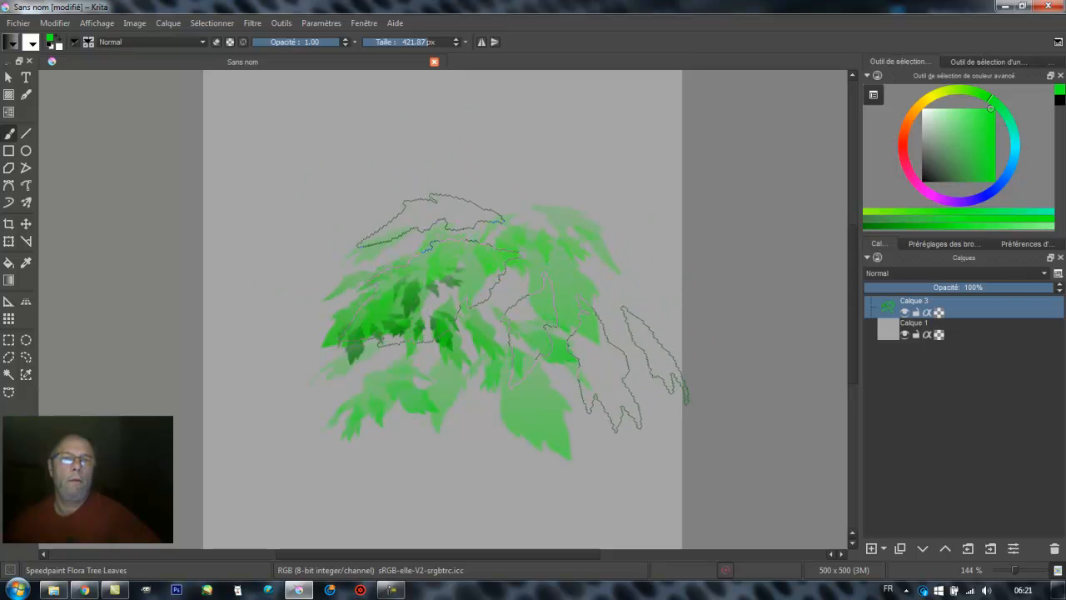
{"action": "left_click", "coordinate": [525, 323]}
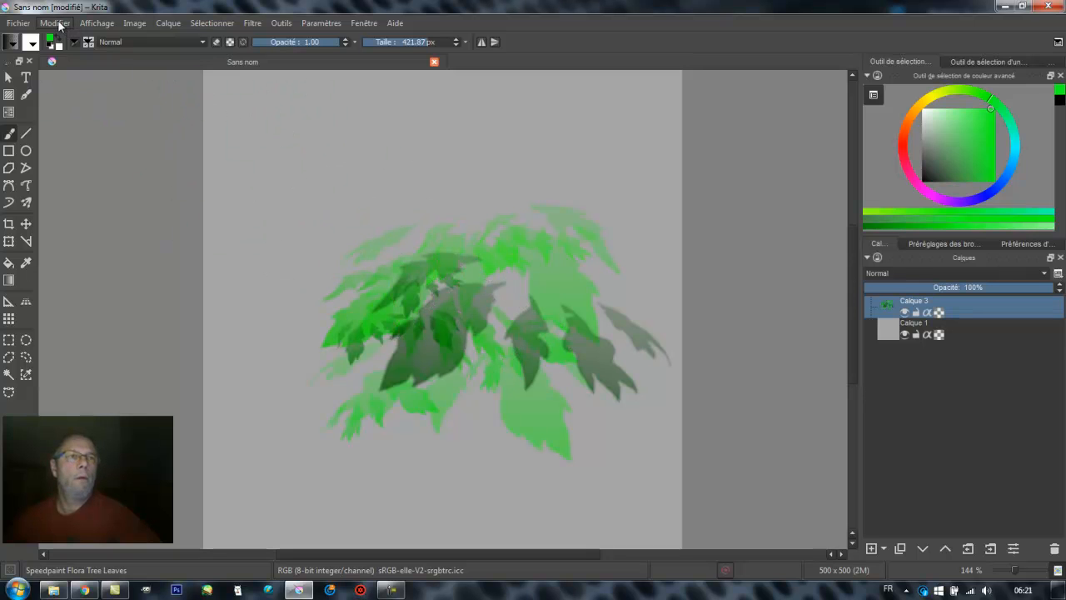
Choose the Speedpaint Flora Flower preset and paint two large green flowers side by side in the upper part of the canvas.
{"action": "left_click", "coordinate": [88, 42]}
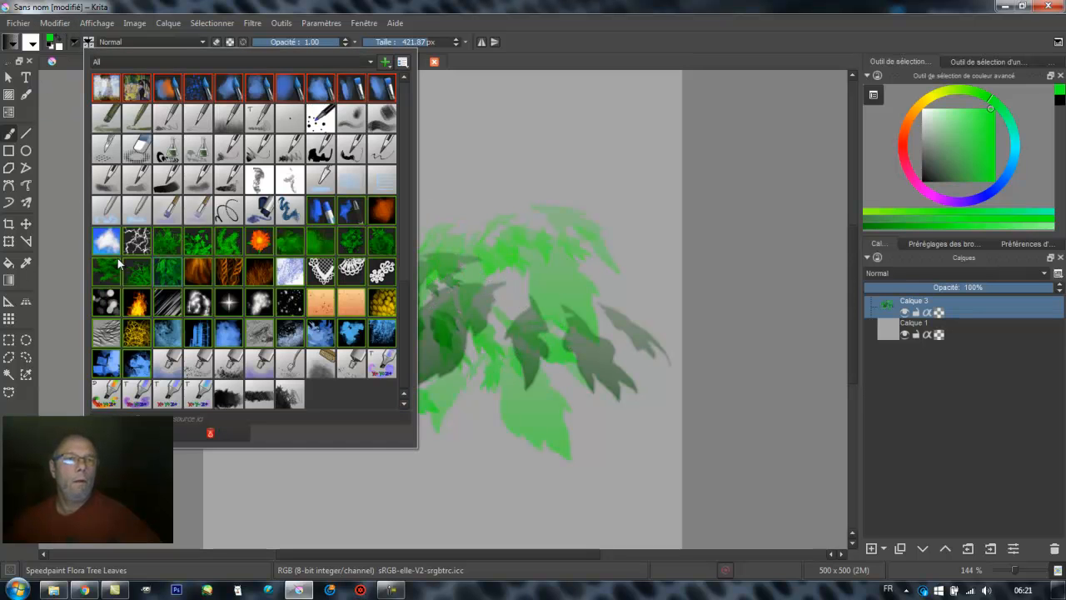
{"action": "left_click", "coordinate": [261, 240]}
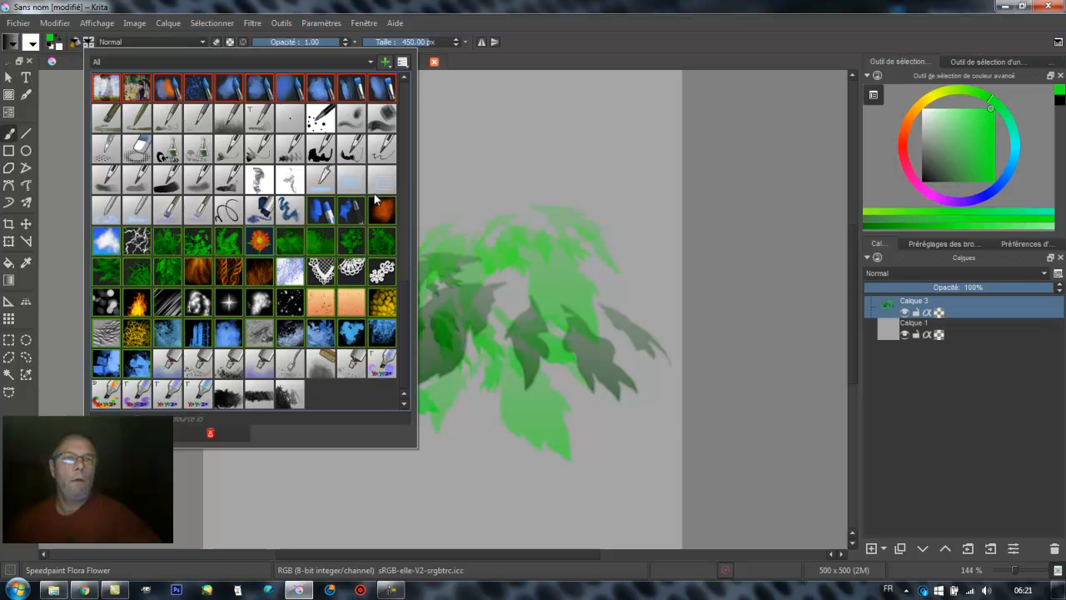
{"action": "left_click", "coordinate": [575, 113]}
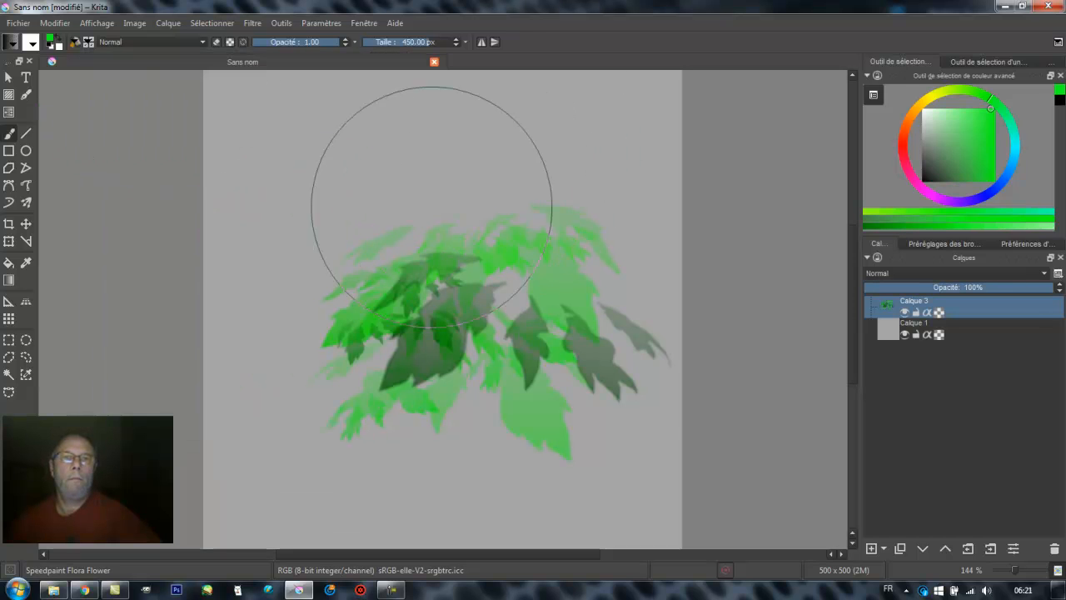
{"action": "left_click", "coordinate": [330, 194]}
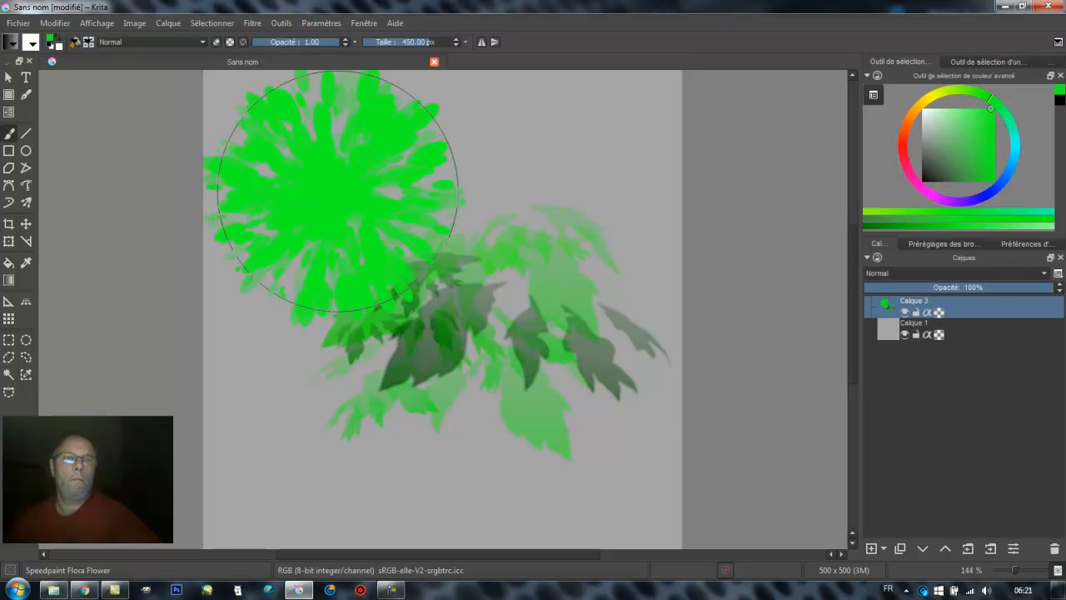
{"action": "left_click", "coordinate": [571, 181]}
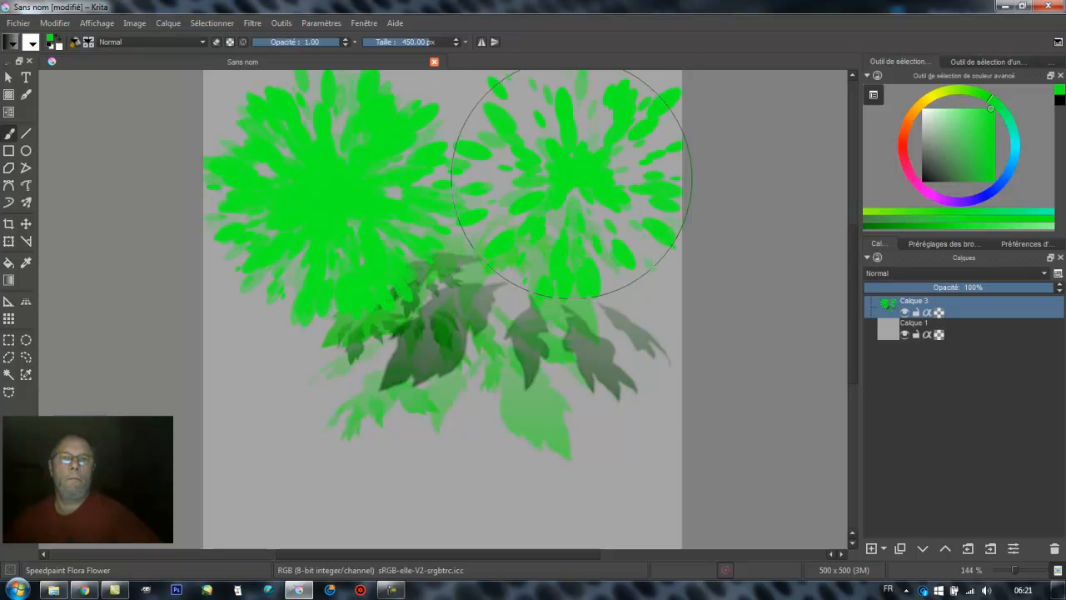
Choose the Speedpaint Light Shine preset, pick a bright red, and stamp three shining stars over the flowers and leaves.
{"action": "left_click", "coordinate": [88, 42]}
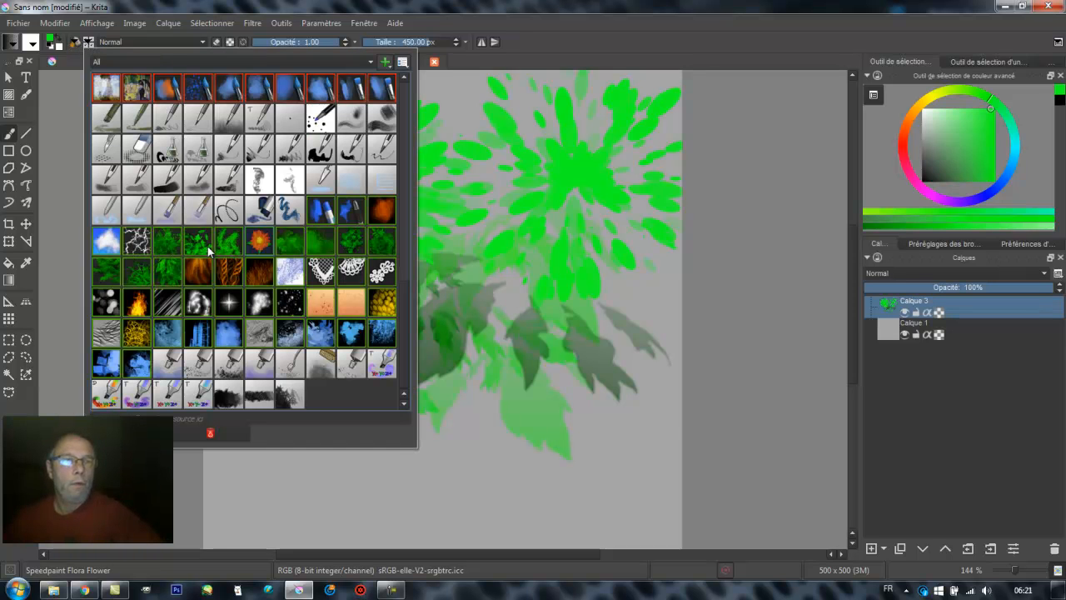
{"action": "left_click", "coordinate": [229, 305]}
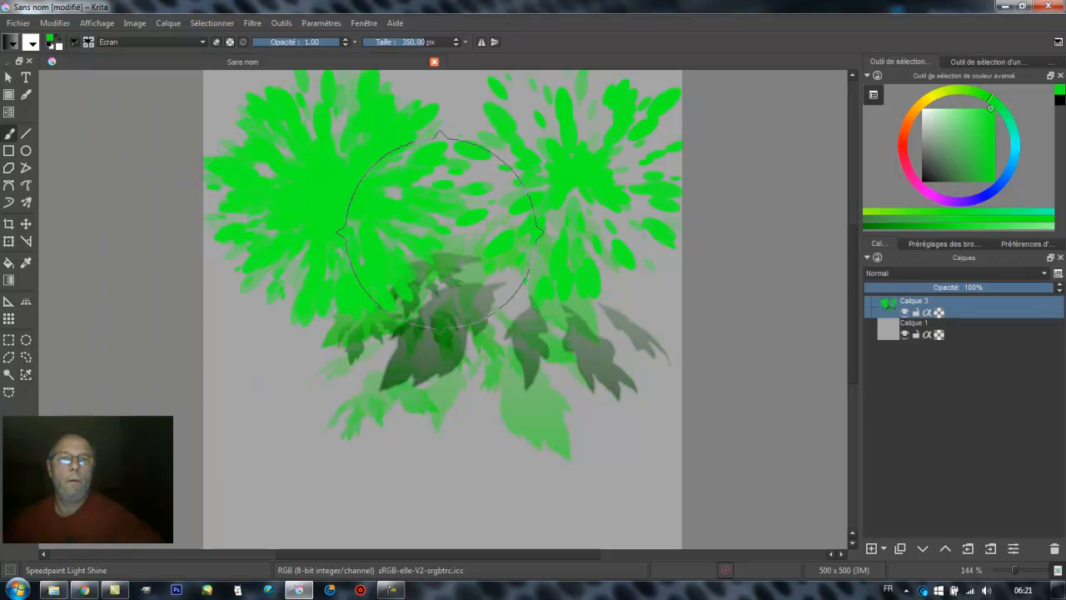
{"action": "left_click", "coordinate": [905, 157]}
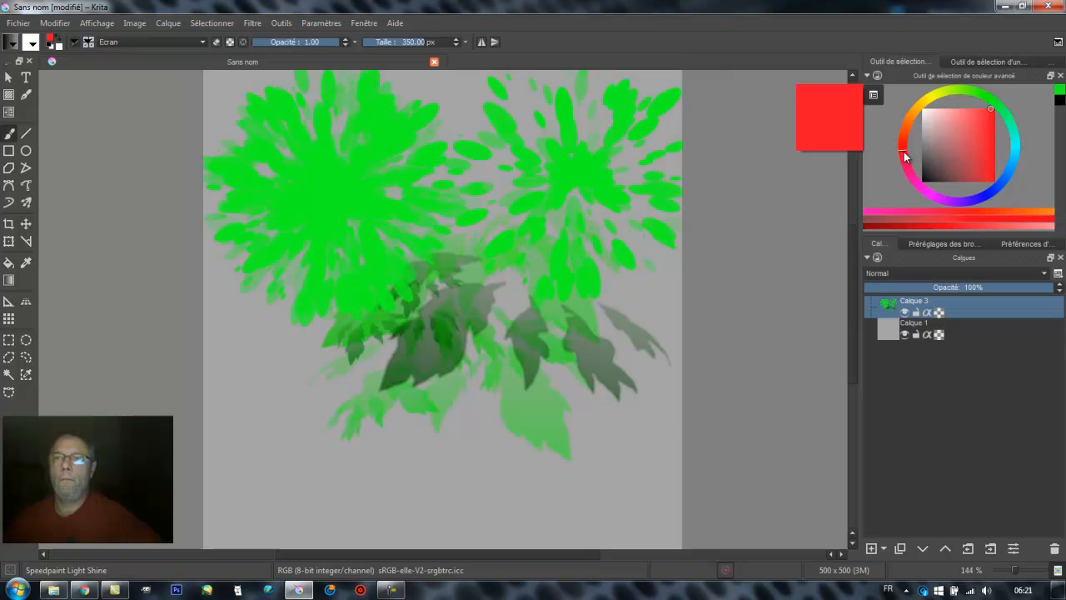
{"action": "left_click", "coordinate": [500, 200]}
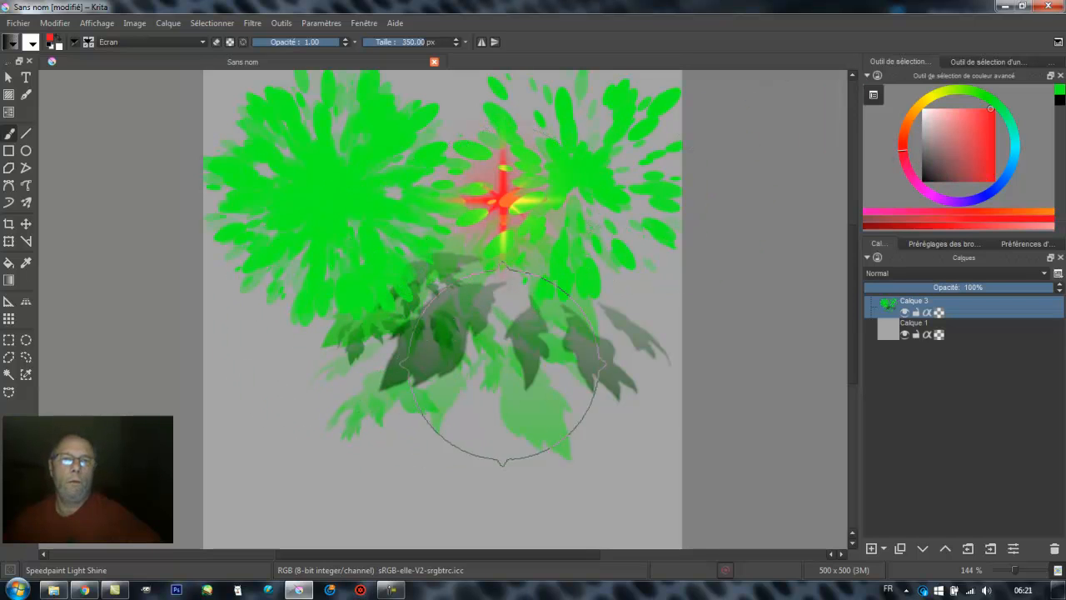
{"action": "left_click", "coordinate": [293, 315]}
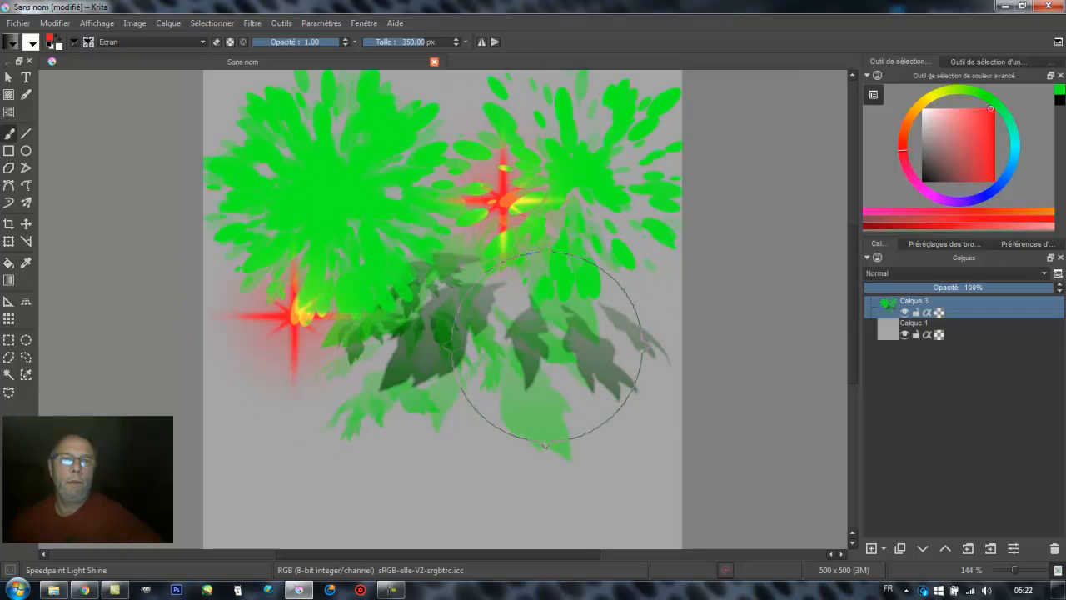
{"action": "left_click", "coordinate": [439, 398]}
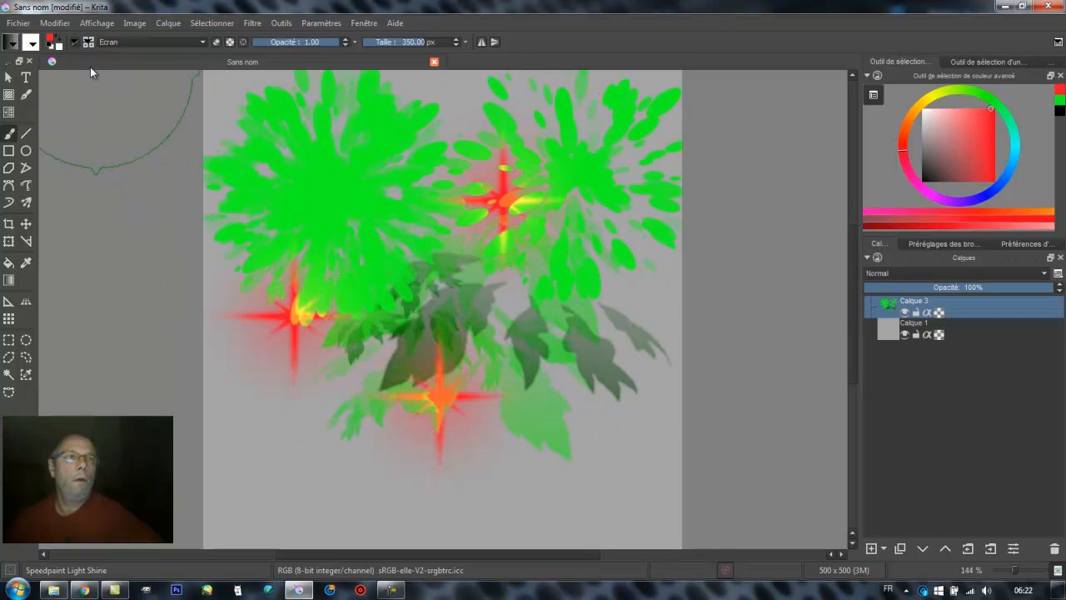
Set the Light Shine brush tip's spacing to 0.43 and stamp eight more red stars around the canvas.
{"action": "left_click", "coordinate": [85, 42]}
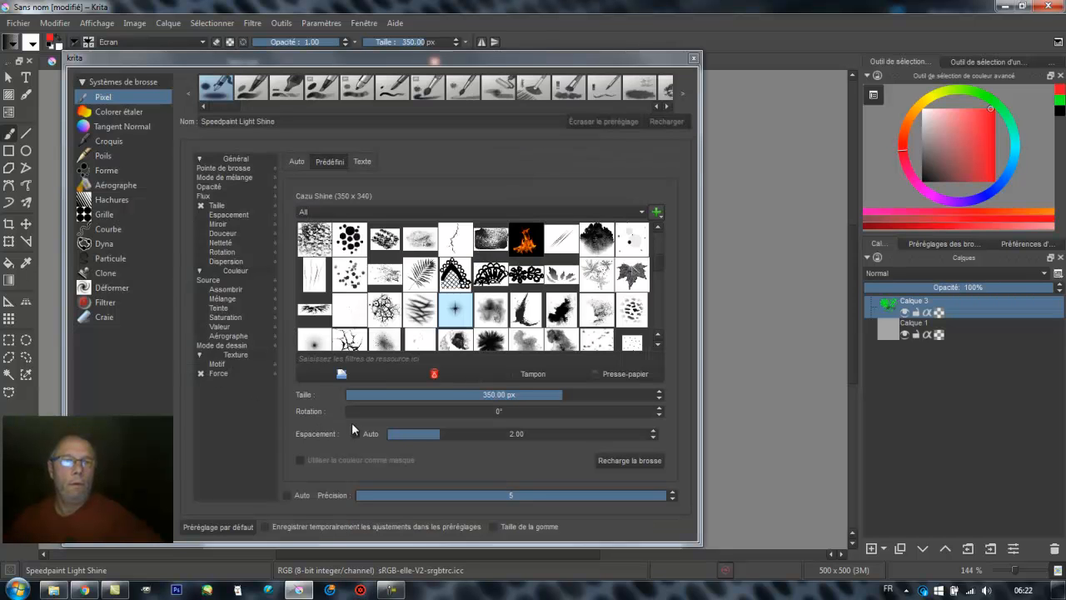
{"action": "left_click_drag", "start_coordinate": [433, 434], "coordinate": [405, 435]}
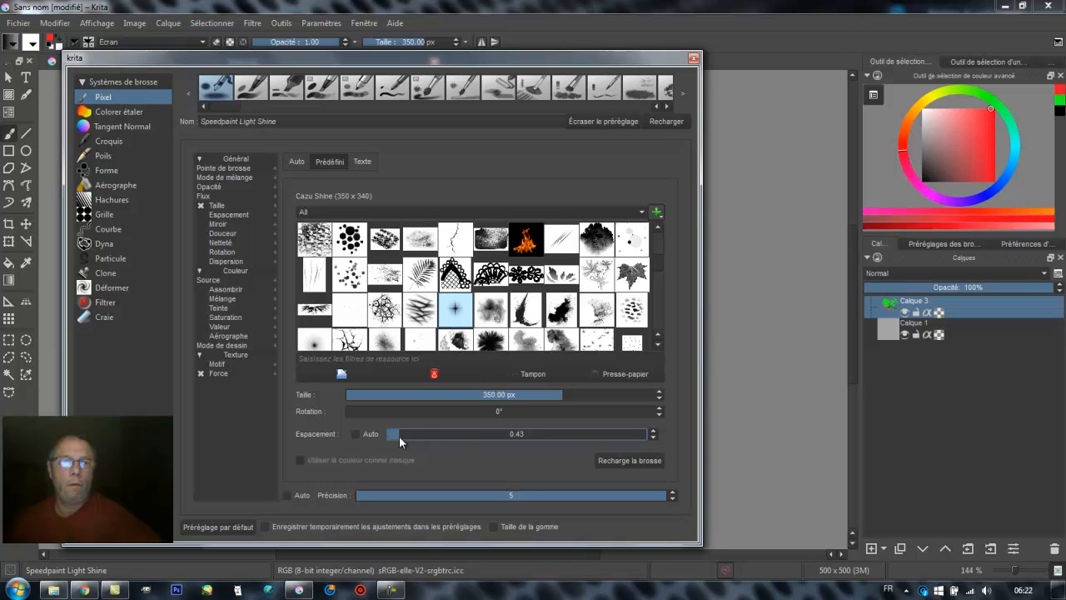
{"action": "left_click", "coordinate": [745, 174]}
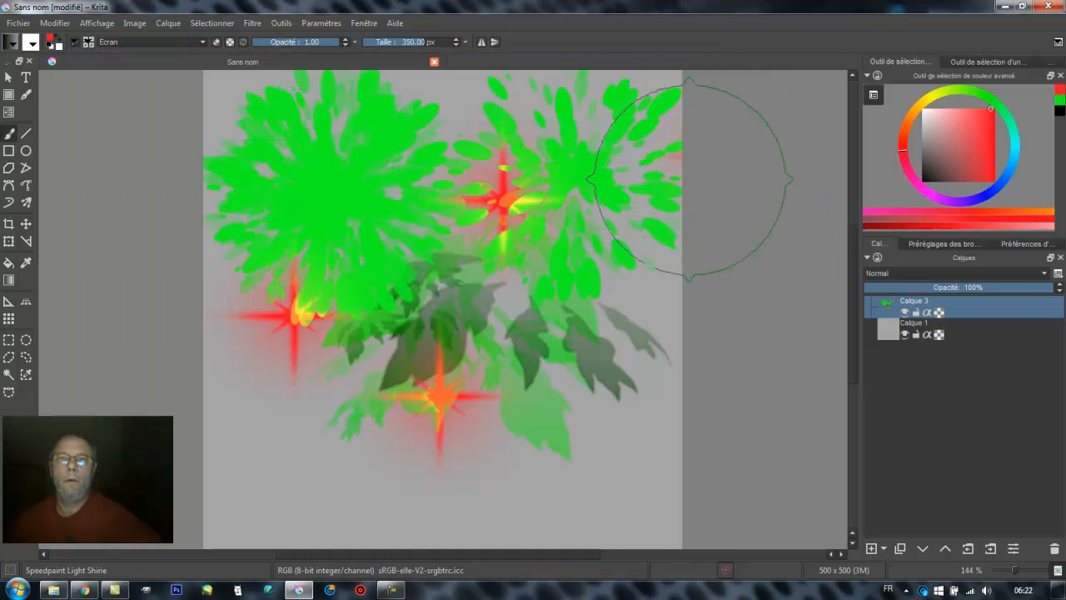
{"action": "left_click", "coordinate": [573, 195]}
{"action": "left_click", "coordinate": [485, 305]}
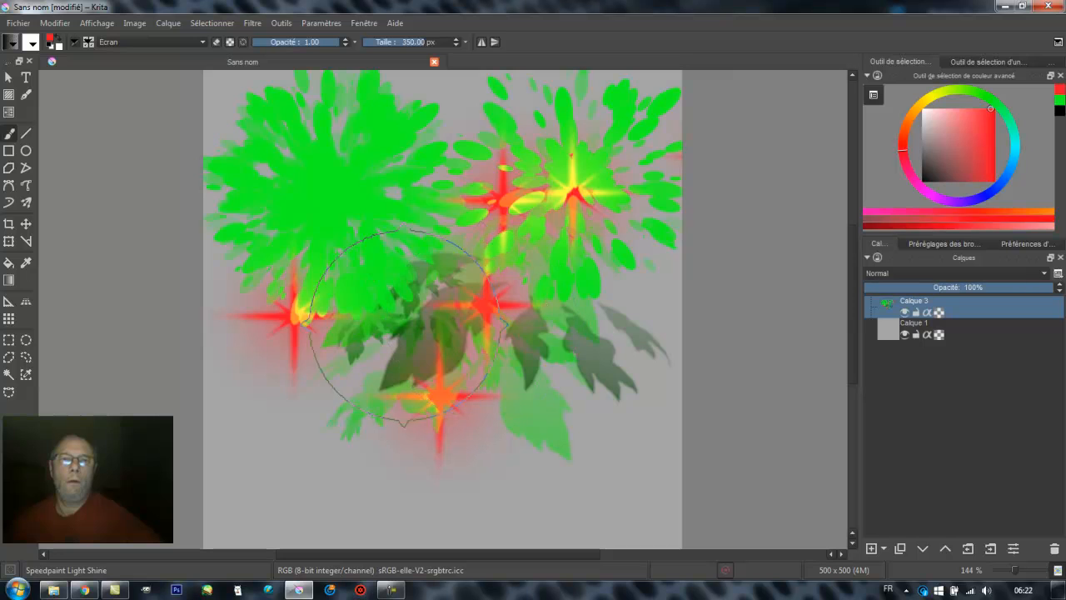
{"action": "left_click", "coordinate": [362, 259]}
{"action": "left_click", "coordinate": [270, 231]}
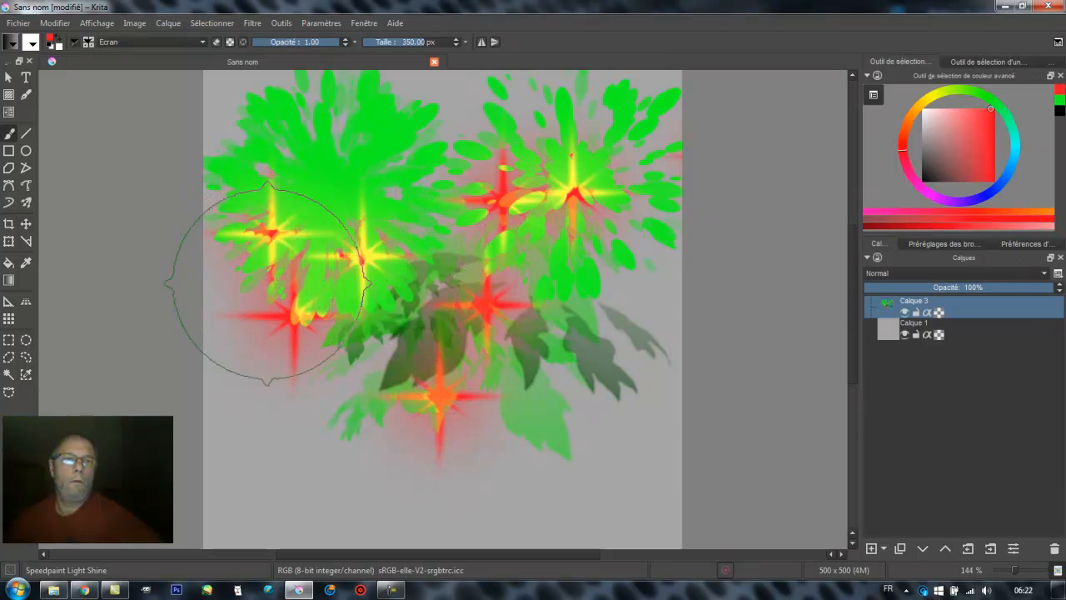
{"action": "left_click", "coordinate": [263, 370]}
{"action": "left_click", "coordinate": [377, 456]}
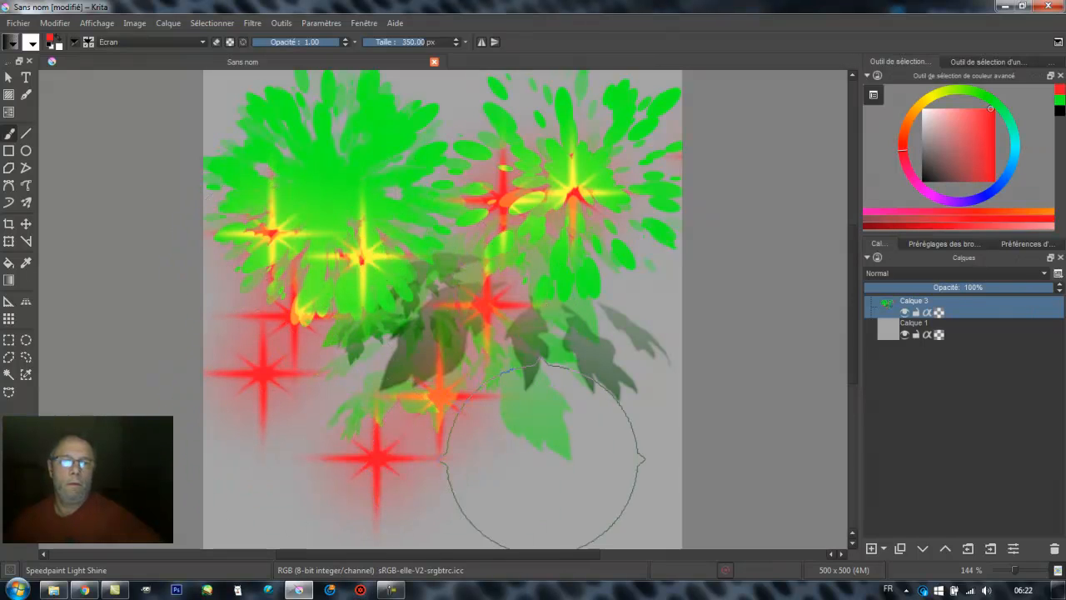
{"action": "left_click", "coordinate": [519, 448]}
{"action": "left_click", "coordinate": [627, 353]}
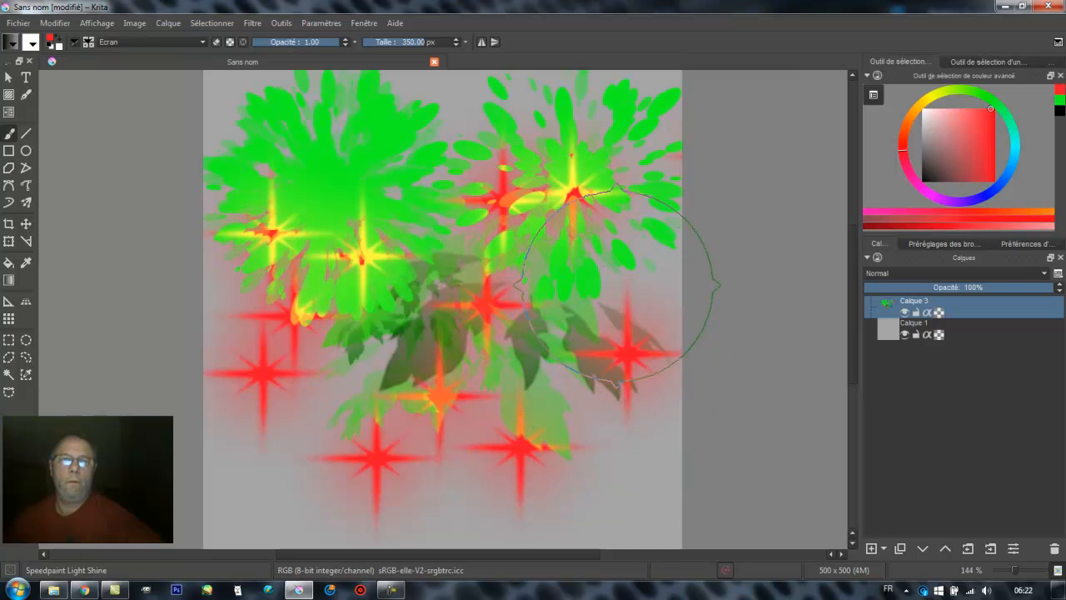
Look through the predefined brush tips in the brush editor, including the smoke shapes, and close the editor.
{"action": "left_click", "coordinate": [74, 46]}
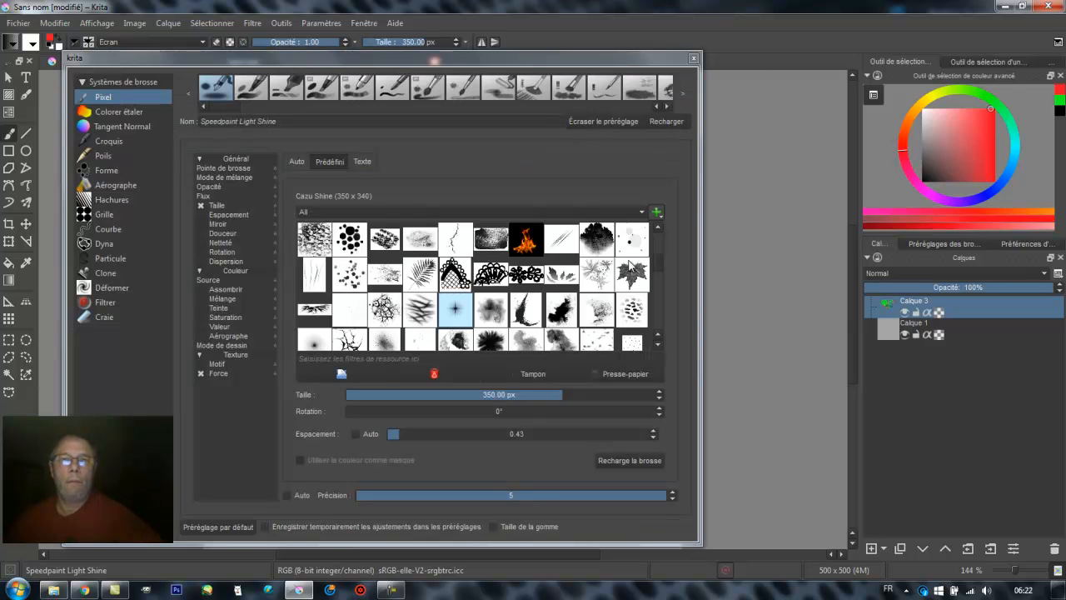
{"action": "scroll", "coordinate": [661, 261], "scroll_direction": "down", "scroll_amount": 5}
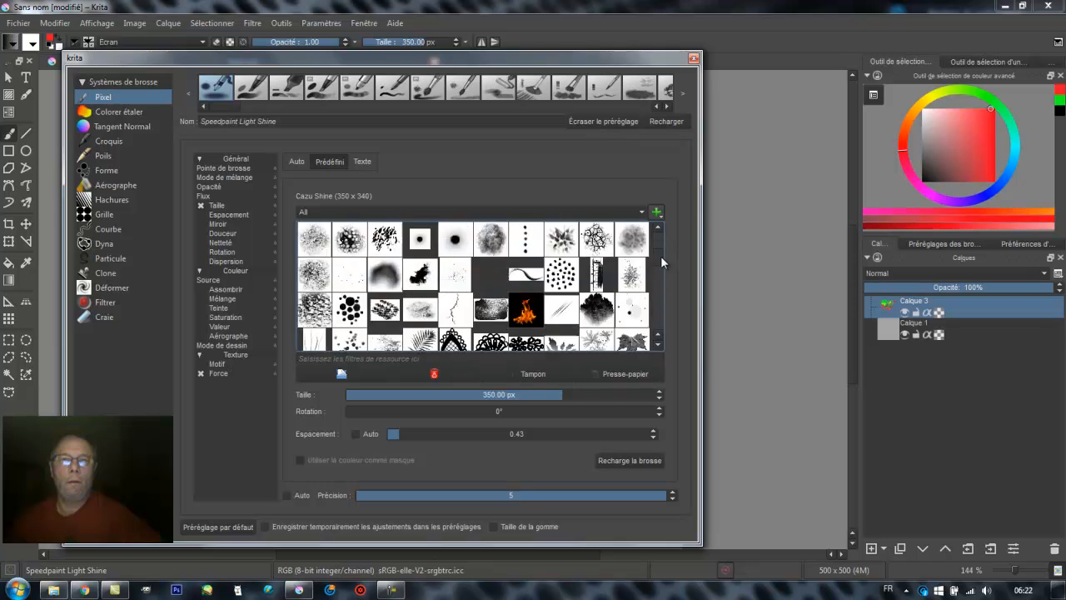
{"action": "mouse_move", "coordinate": [659, 272]}
{"action": "left_mouse_down"}
{"action": "mouse_move", "coordinate": [659, 312]}
{"action": "mouse_move", "coordinate": [663, 284]}
{"action": "left_mouse_up"}
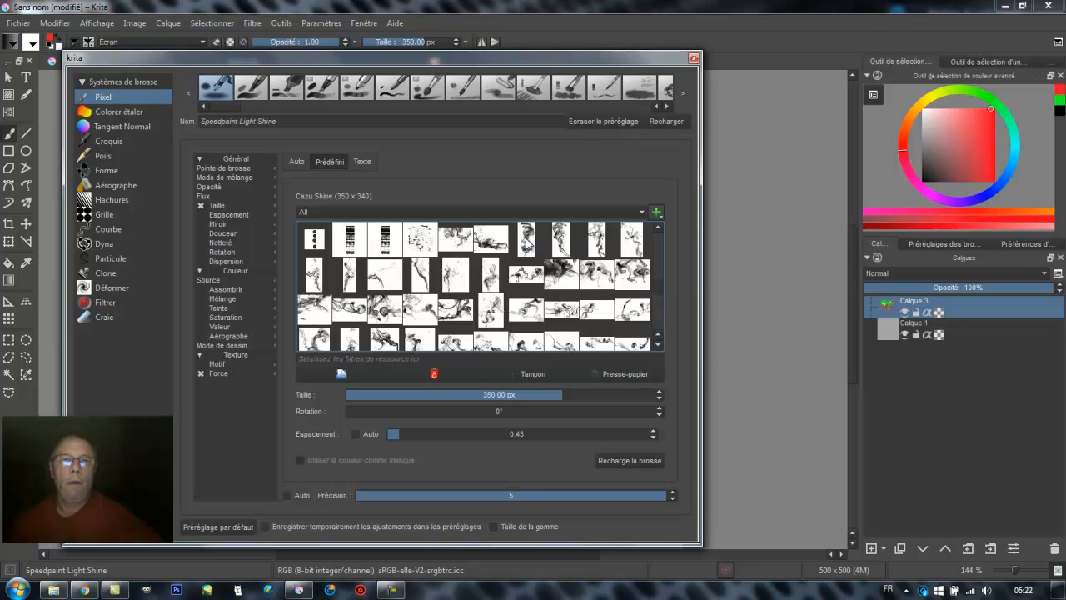
{"action": "scroll", "coordinate": [453, 309], "scroll_direction": "down", "scroll_amount": 1}
{"action": "scroll", "coordinate": [453, 309], "scroll_direction": "down", "scroll_amount": 1}
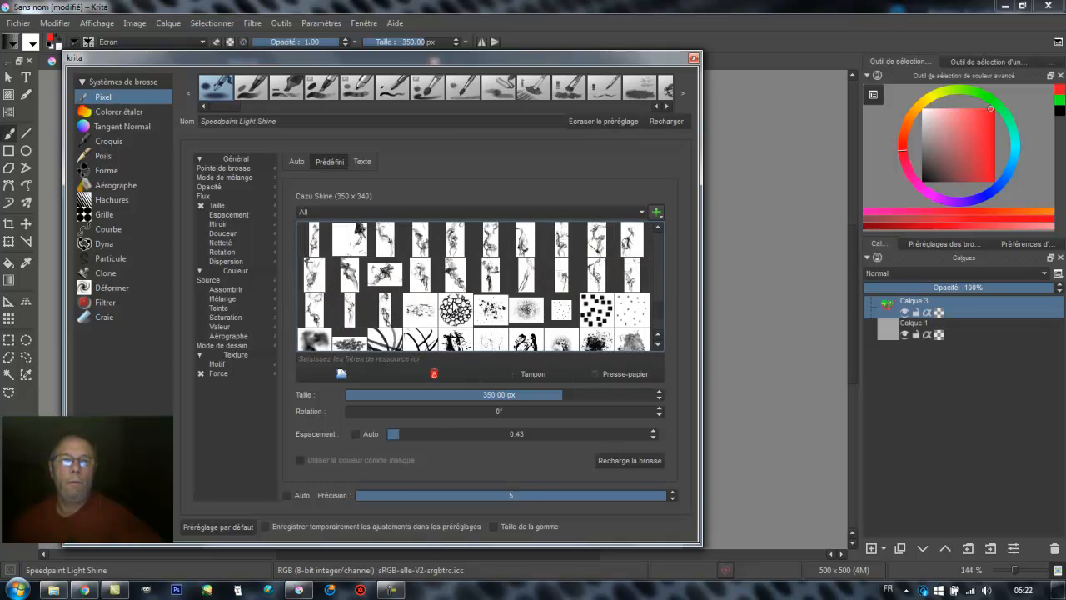
{"action": "scroll", "coordinate": [453, 309], "scroll_direction": "up", "scroll_amount": 3}
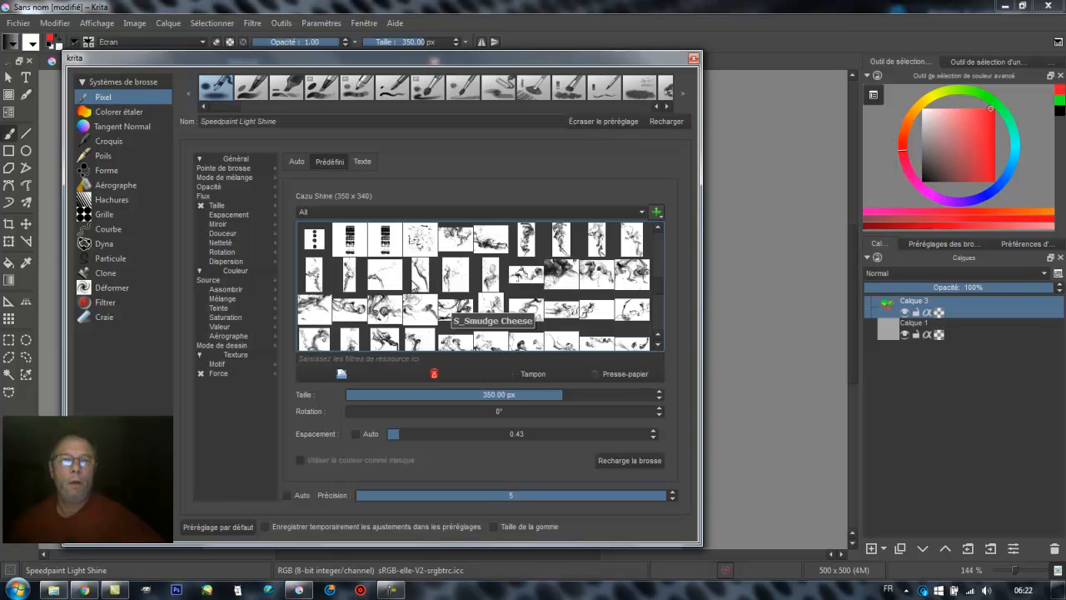
{"action": "scroll", "coordinate": [573, 293], "scroll_direction": "down", "scroll_amount": 3}
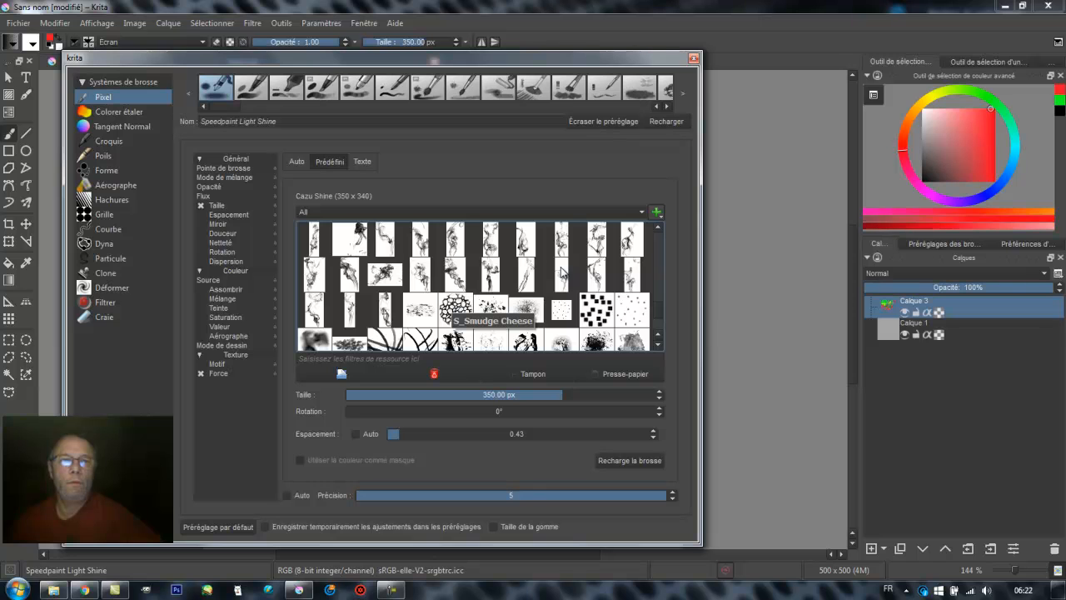
{"action": "scroll", "coordinate": [561, 271], "scroll_direction": "down", "scroll_amount": 5}
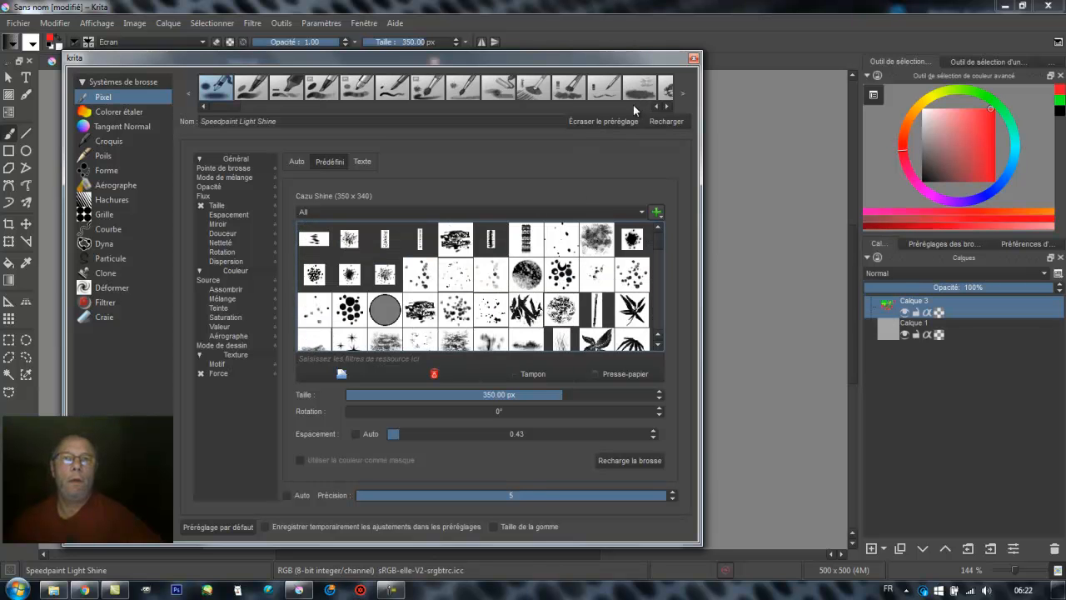
{"action": "left_click", "coordinate": [693, 58]}
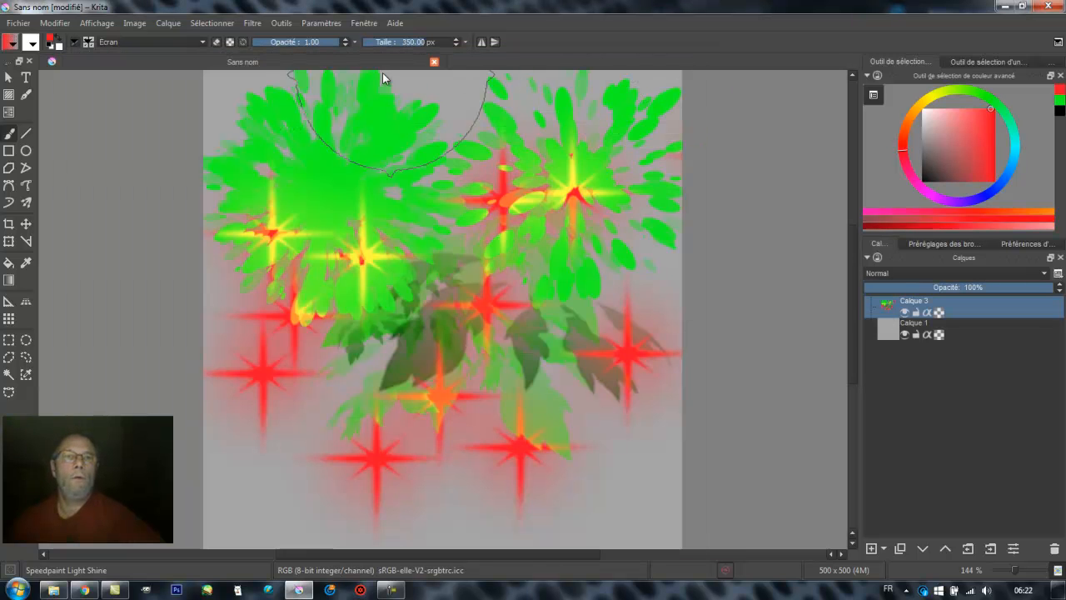
Open the resource folder from the resource manager and select Real Smoke (1250 pixels) in its brushes folder.
{"action": "left_click", "coordinate": [322, 24]}
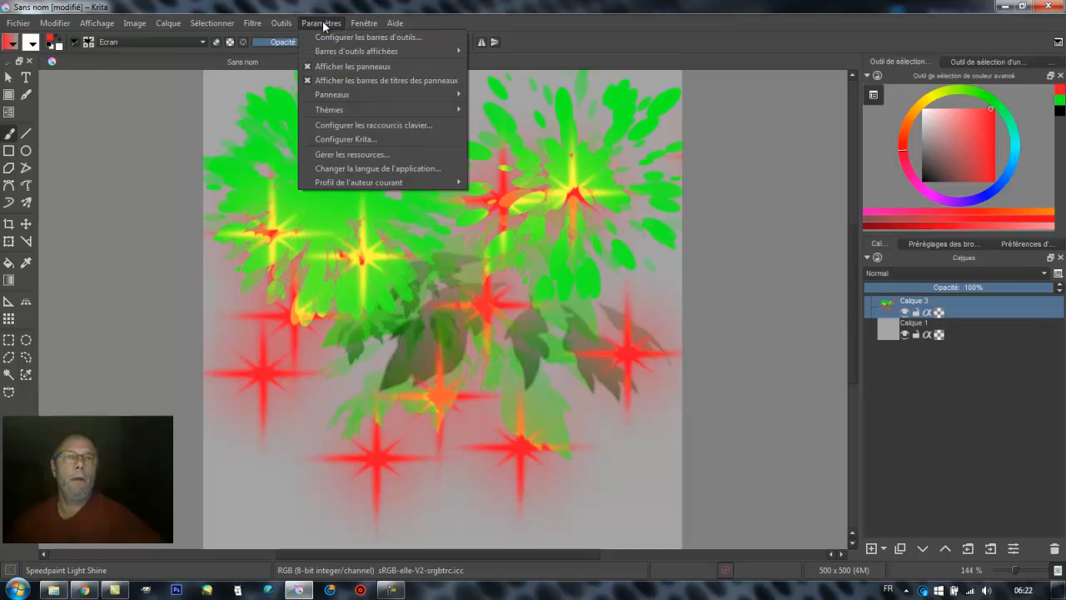
{"action": "left_click", "coordinate": [342, 155]}
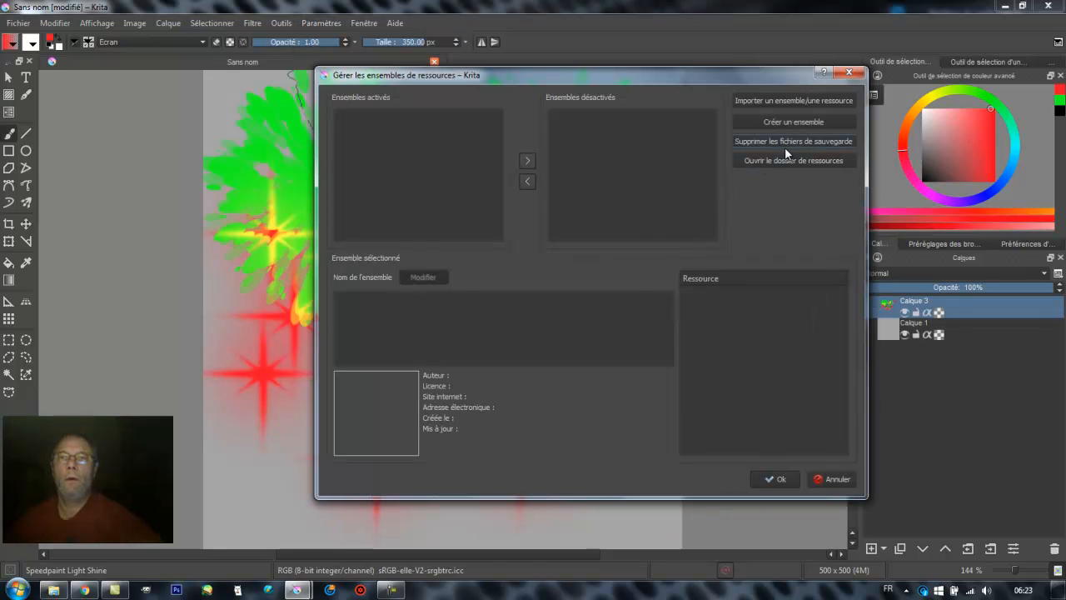
{"action": "left_click", "coordinate": [781, 161]}
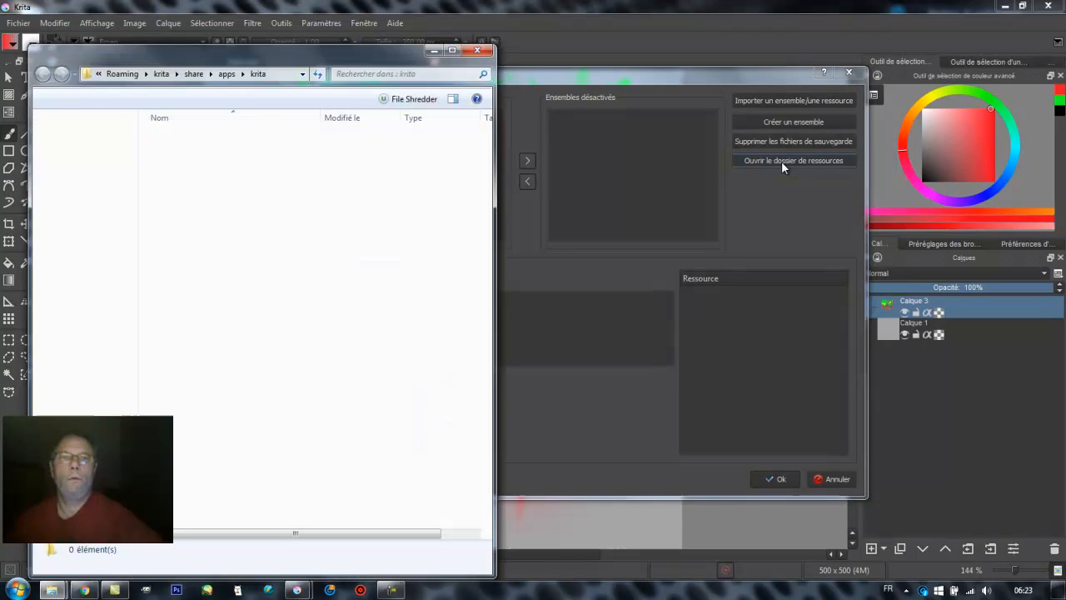
{"action": "double_click", "coordinate": [205, 152]}
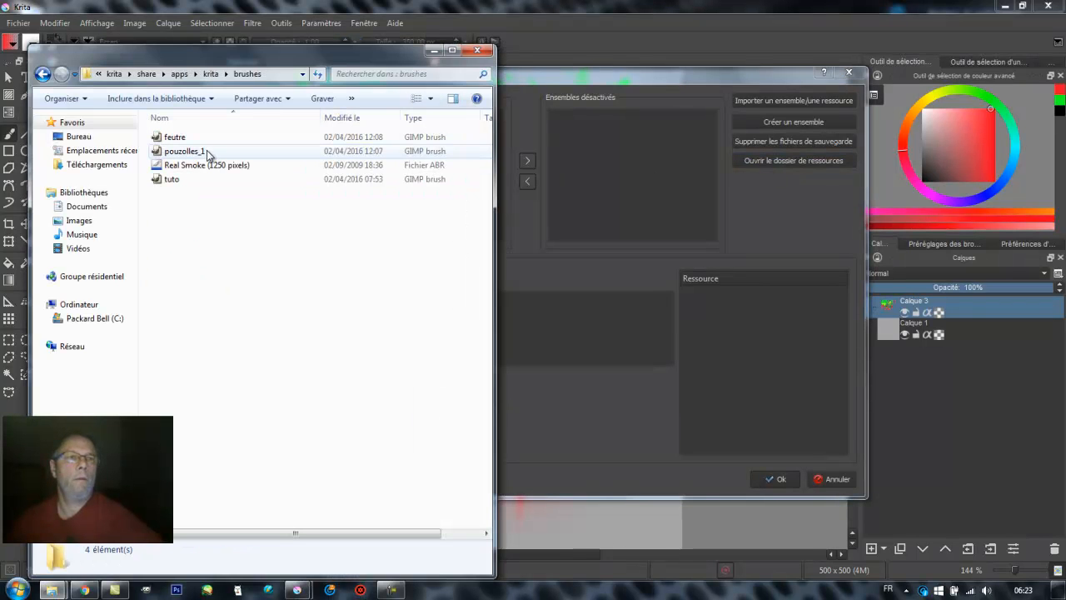
{"action": "left_click", "coordinate": [209, 169]}
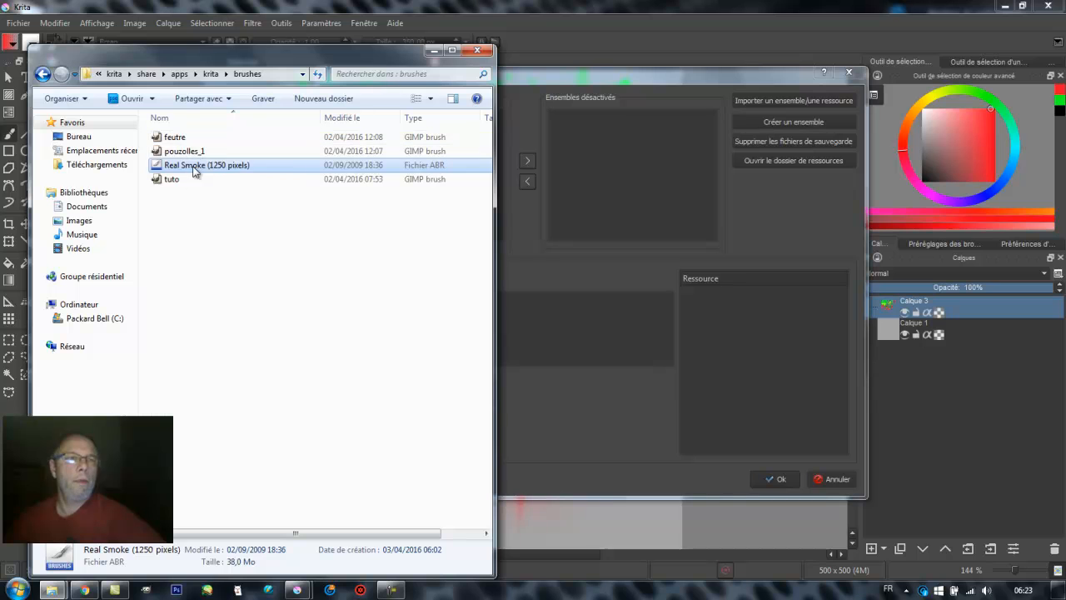
Look through the brush files in C:\Programmes\Krita (x64)\share\apps\krita\brushes, then close the folder window and the resource manager.
{"action": "left_click", "coordinate": [95, 318]}
{"action": "double_click", "coordinate": [188, 193]}
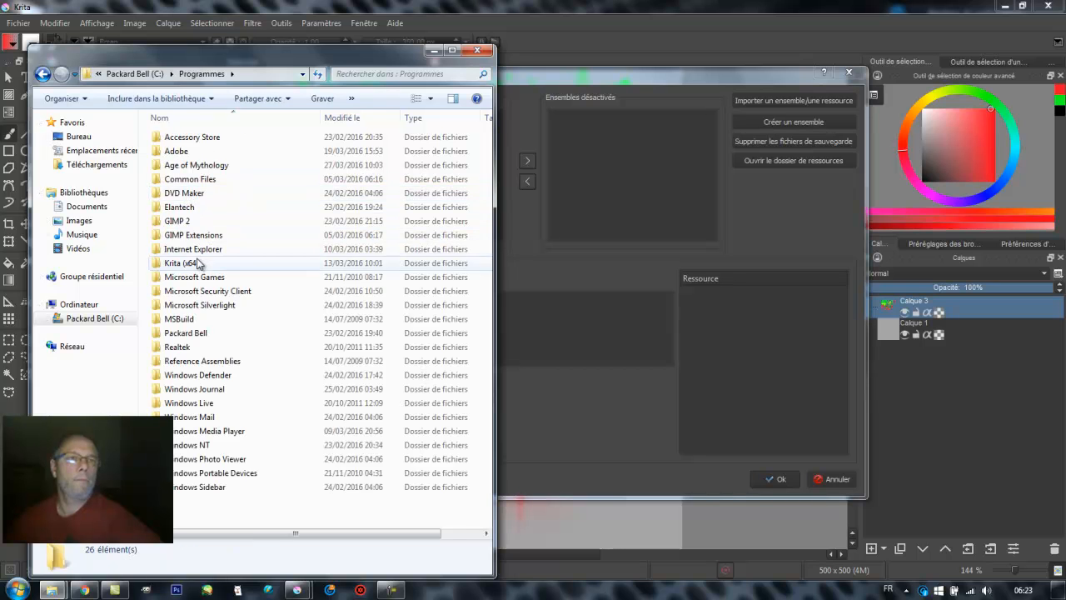
{"action": "double_click", "coordinate": [197, 261]}
{"action": "double_click", "coordinate": [181, 164]}
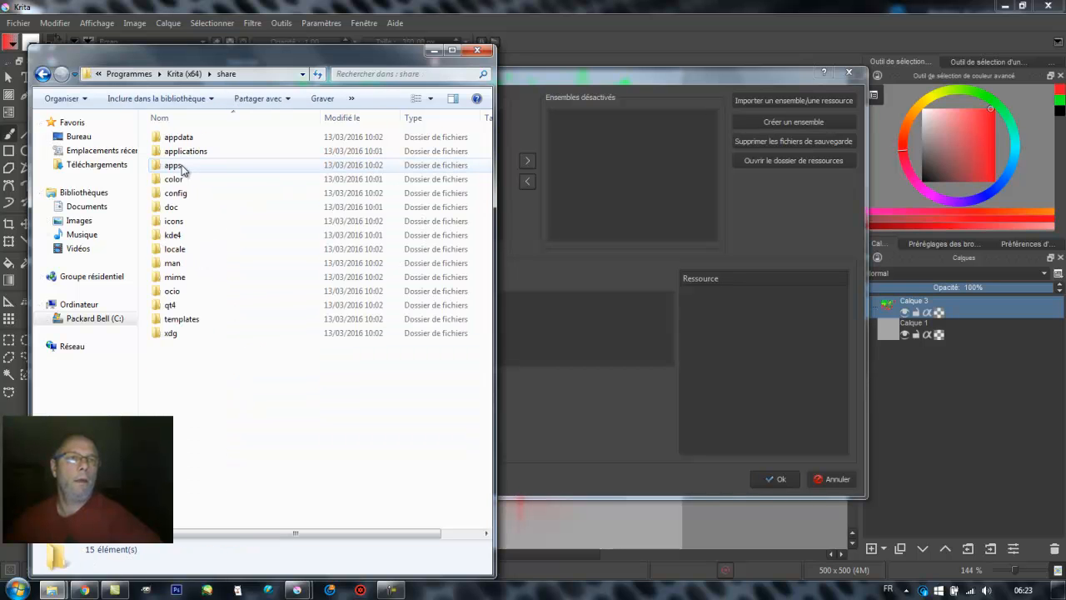
{"action": "double_click", "coordinate": [190, 170]}
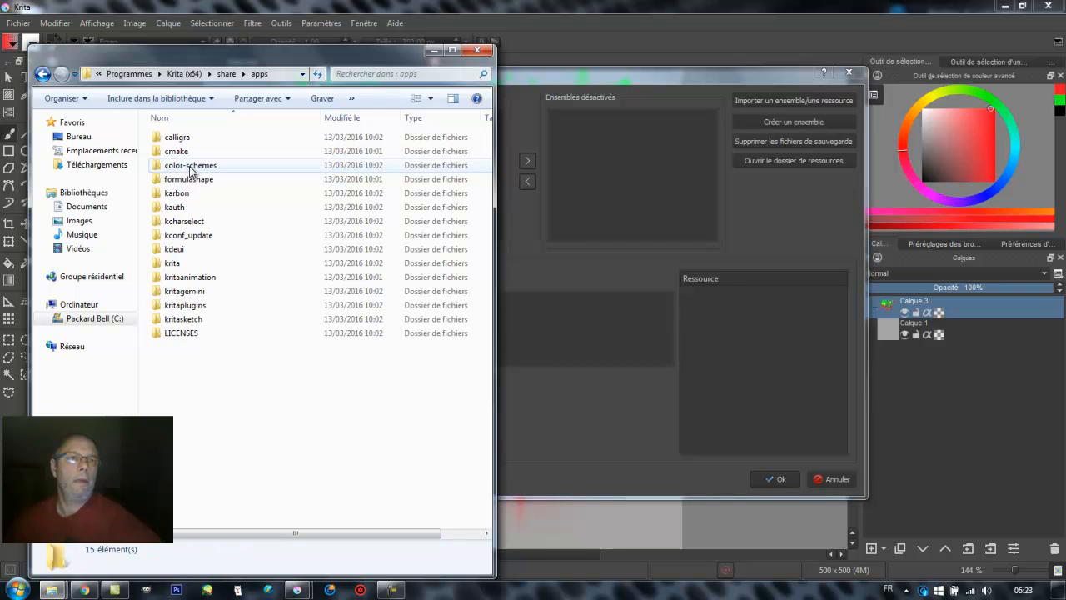
{"action": "double_click", "coordinate": [182, 263]}
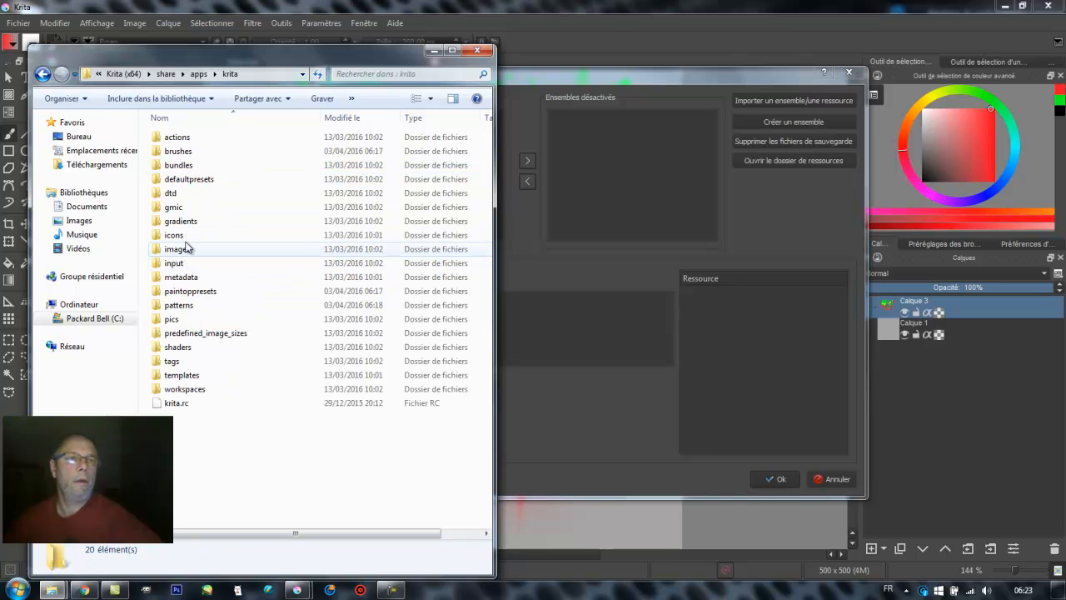
{"action": "double_click", "coordinate": [179, 151]}
{"action": "scroll", "coordinate": [277, 234], "scroll_direction": "down", "scroll_amount": 15}
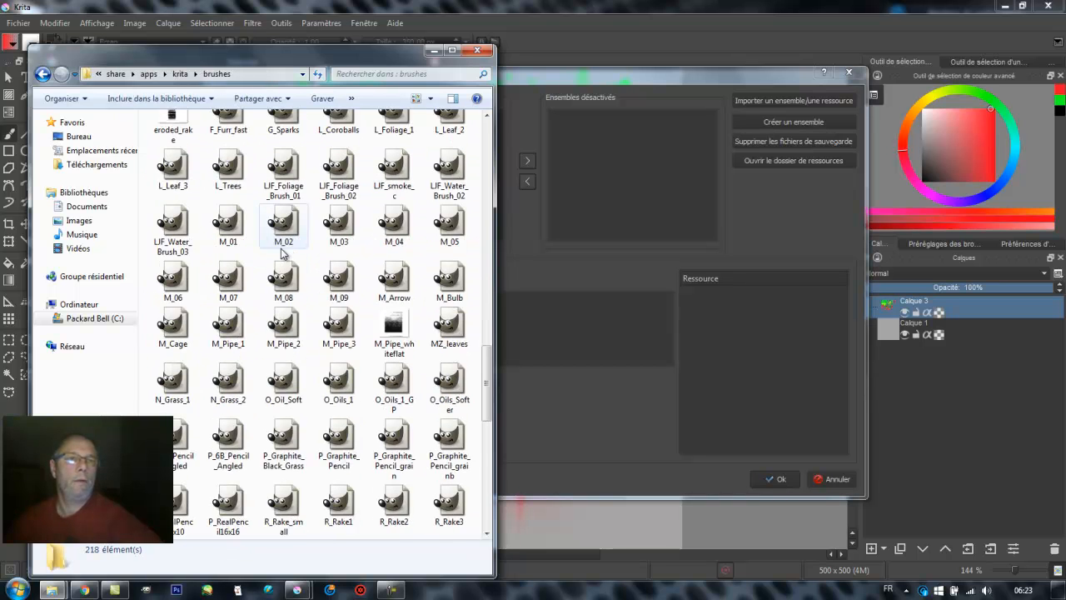
{"action": "scroll", "coordinate": [283, 265], "scroll_direction": "up", "scroll_amount": 15}
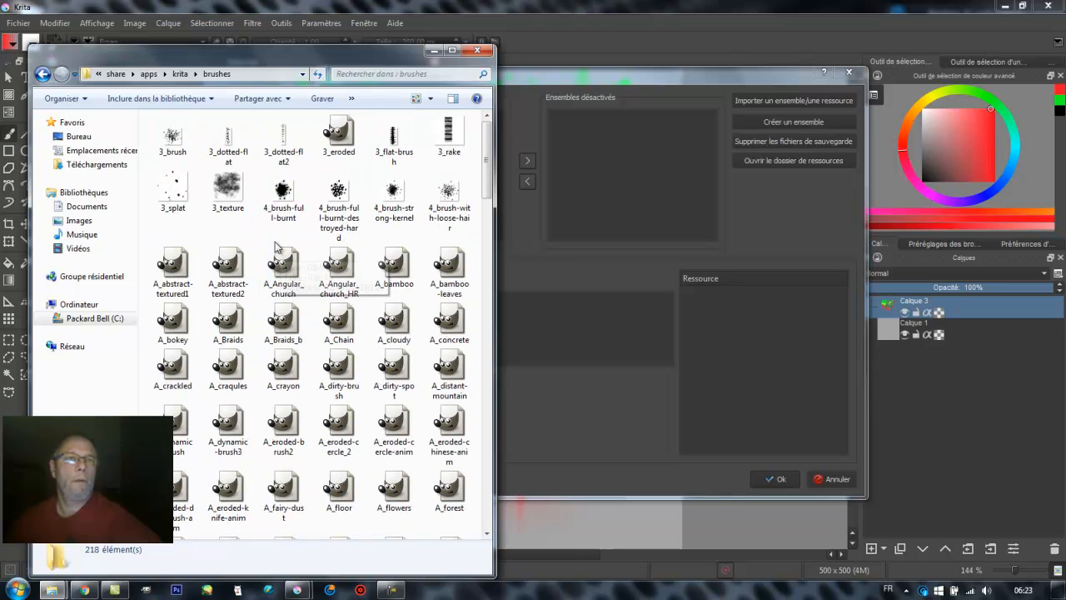
{"action": "left_click", "coordinate": [477, 51]}
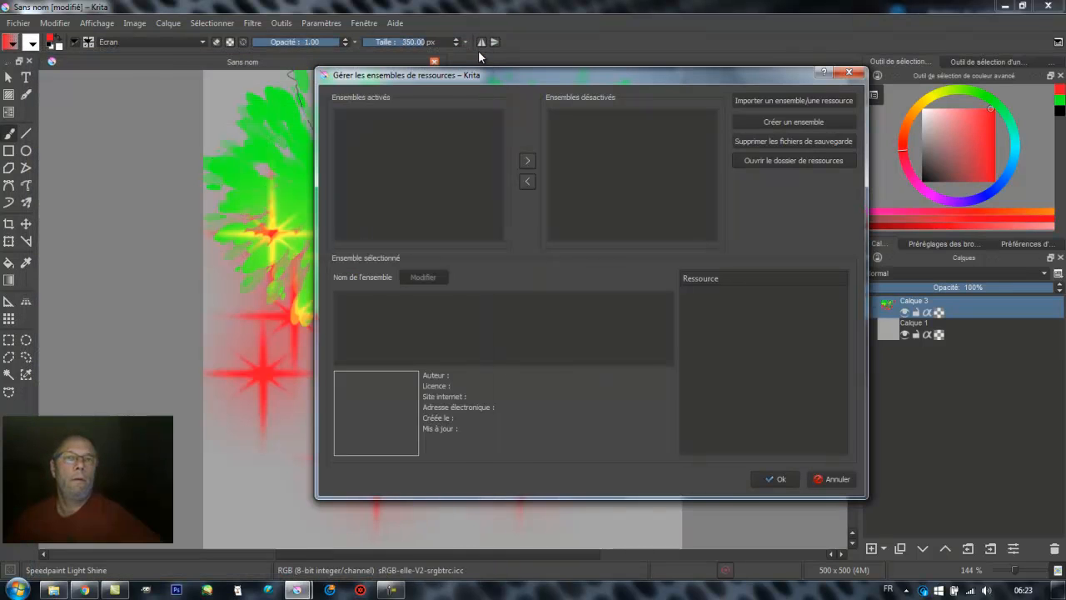
{"action": "left_click", "coordinate": [849, 72]}
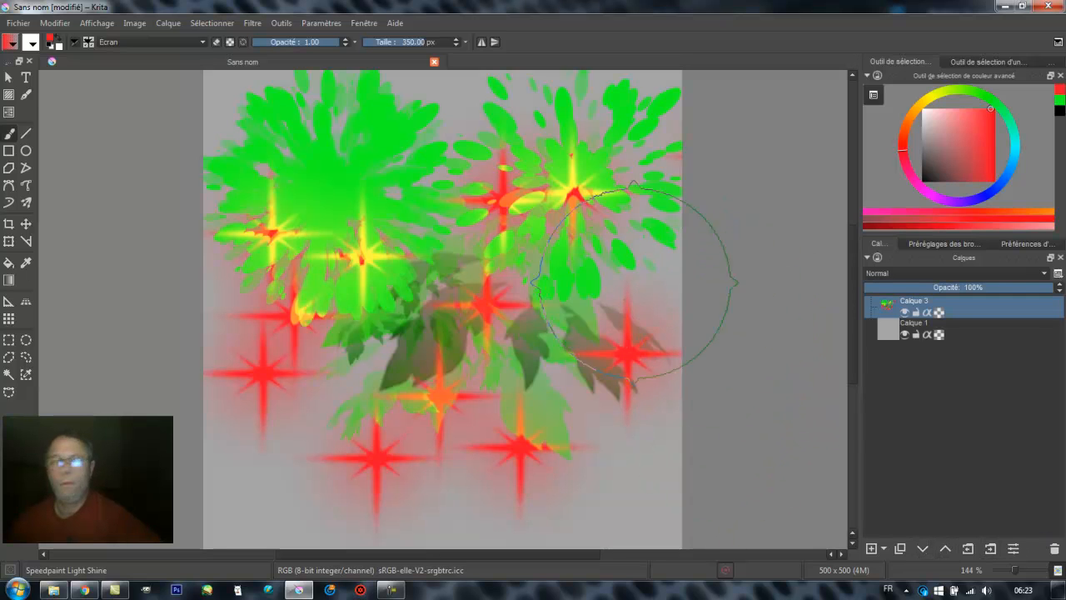
Open the brush preset import dialog, check the desktop brushes folder and the available file types, and close the dialog without importing.
{"action": "left_click", "coordinate": [88, 41]}
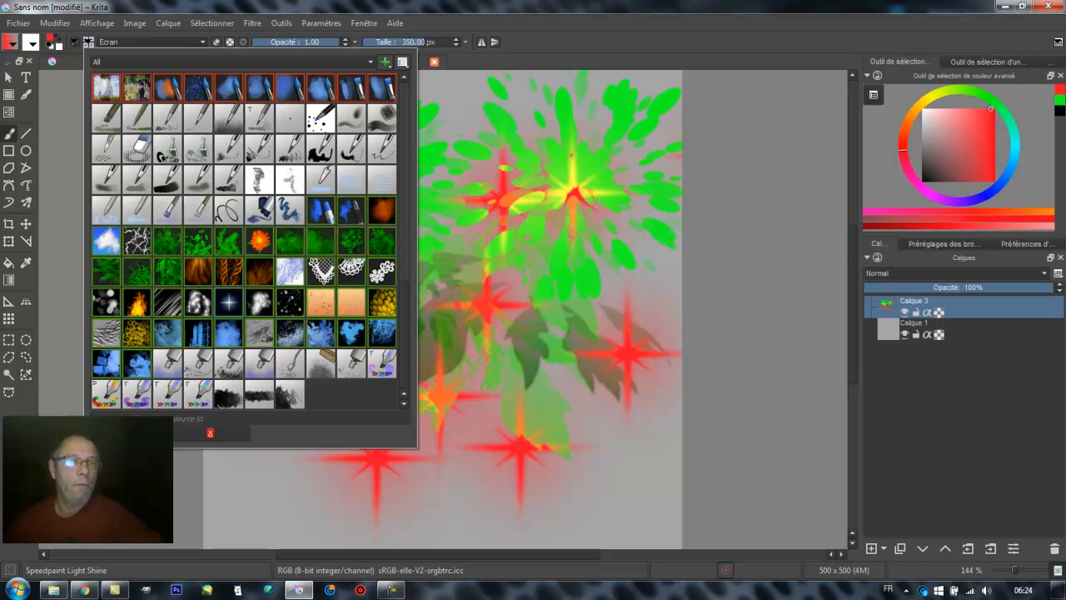
{"action": "left_click", "coordinate": [195, 422]}
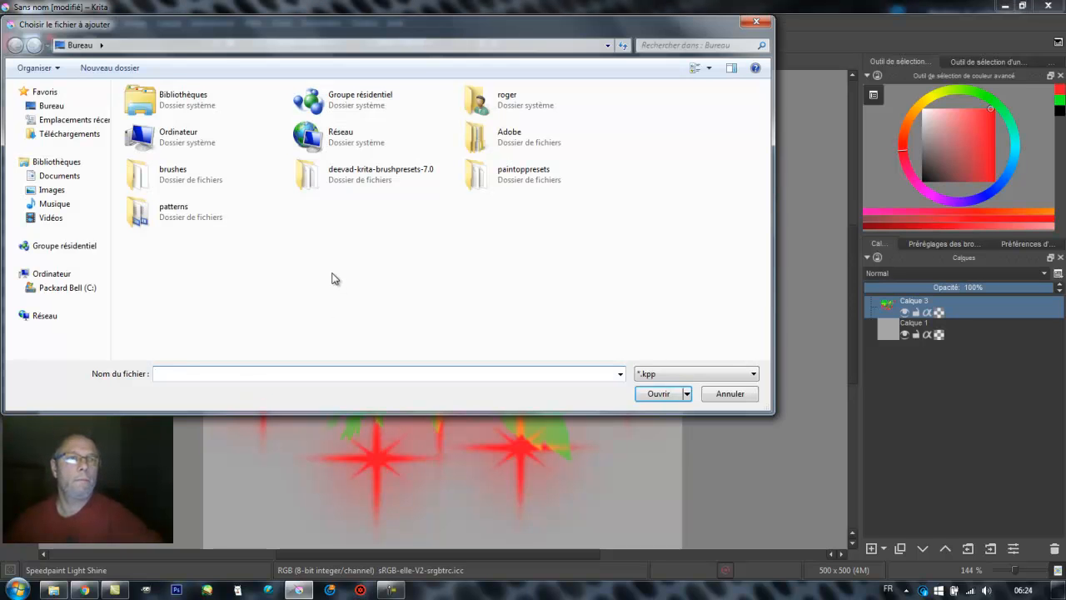
{"action": "double_click", "coordinate": [180, 176]}
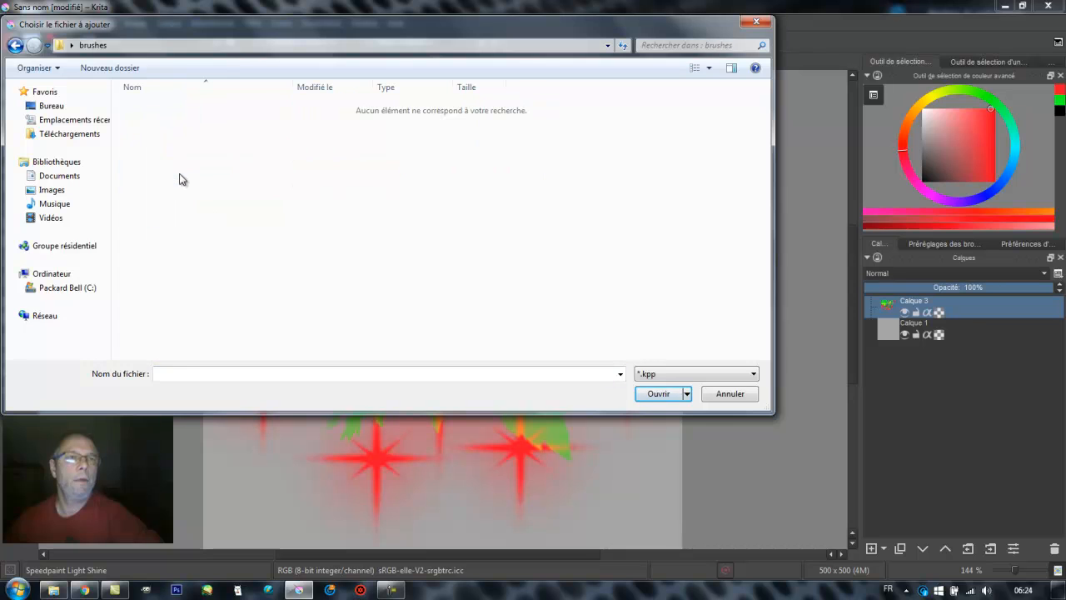
{"action": "left_click", "coordinate": [692, 375]}
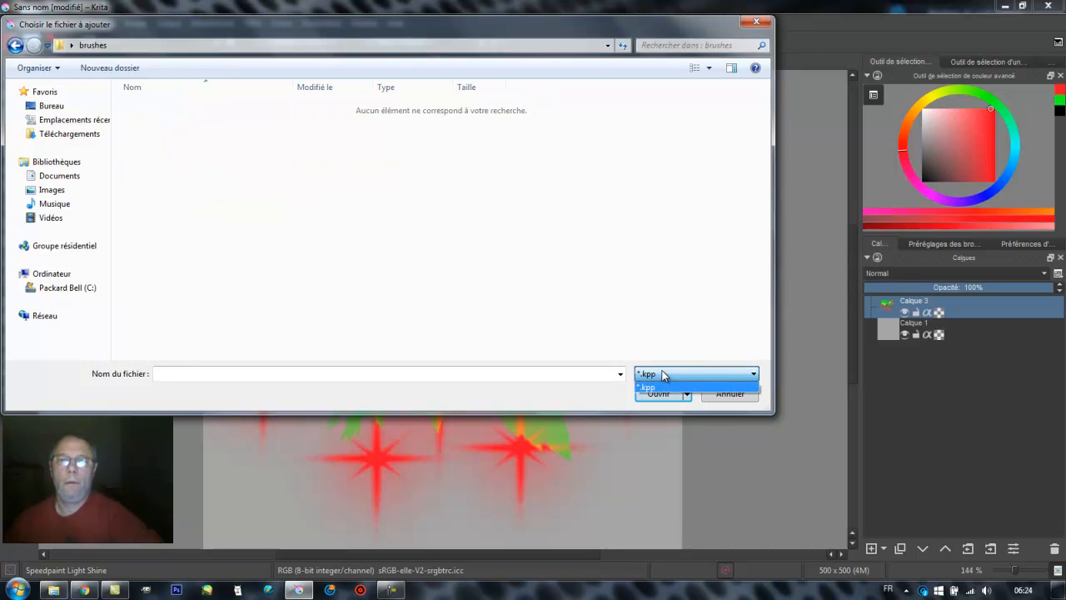
{"action": "left_click", "coordinate": [679, 374]}
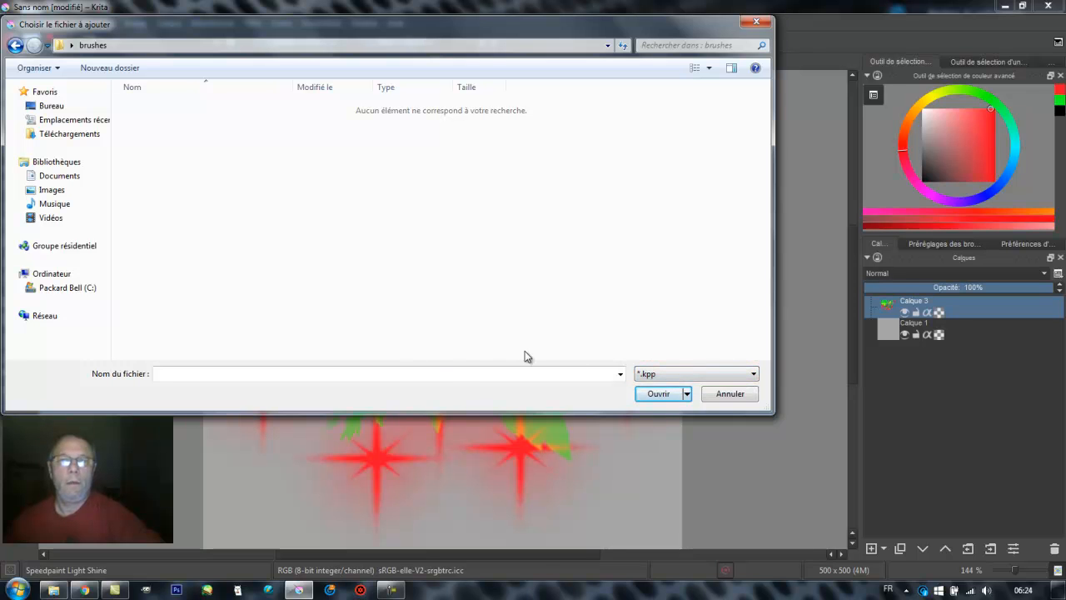
{"action": "left_click", "coordinate": [753, 25]}
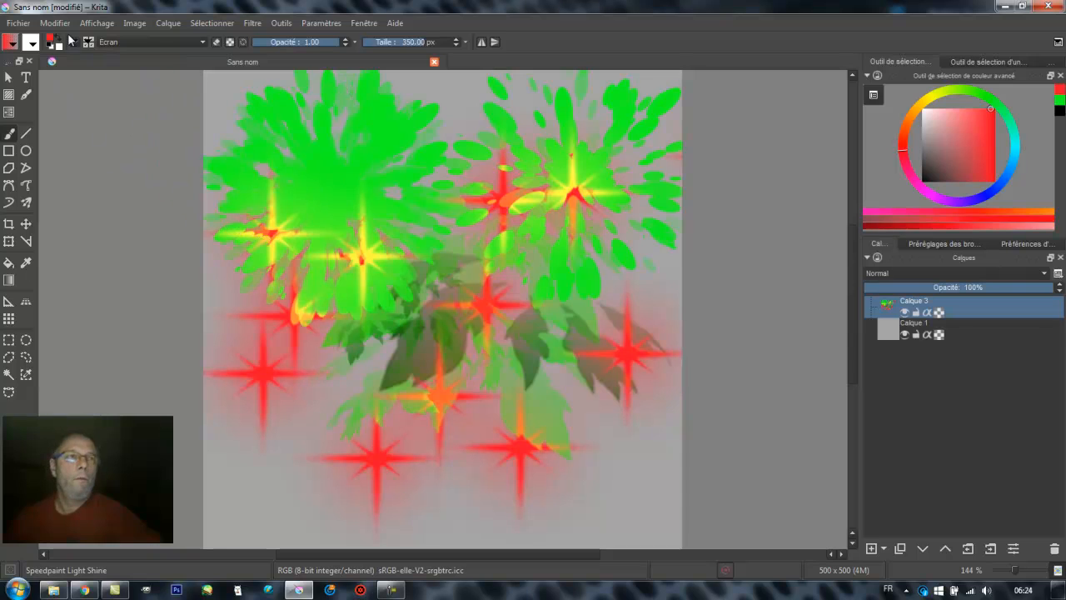
Select the Basic Airbrush preset in the brush preset list and assign it to a new tag named tuto2.
{"action": "left_click", "coordinate": [88, 43]}
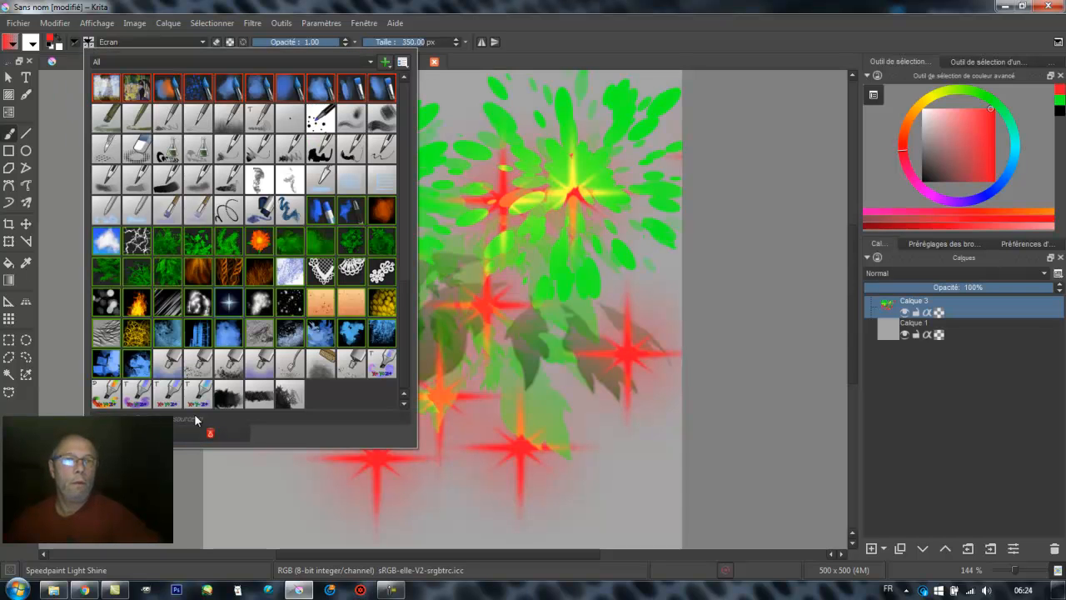
{"action": "scroll", "coordinate": [406, 278], "scroll_direction": "up", "scroll_amount": 5}
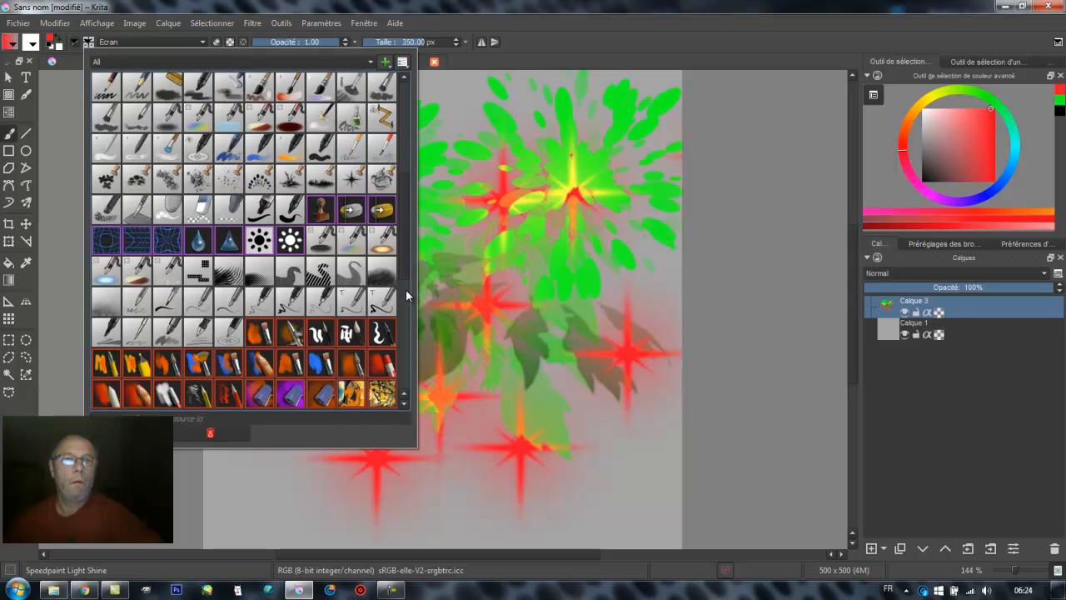
{"action": "scroll", "coordinate": [403, 291], "scroll_direction": "down", "scroll_amount": 2}
{"action": "left_click_drag", "start_coordinate": [406, 334], "coordinate": [408, 123]}
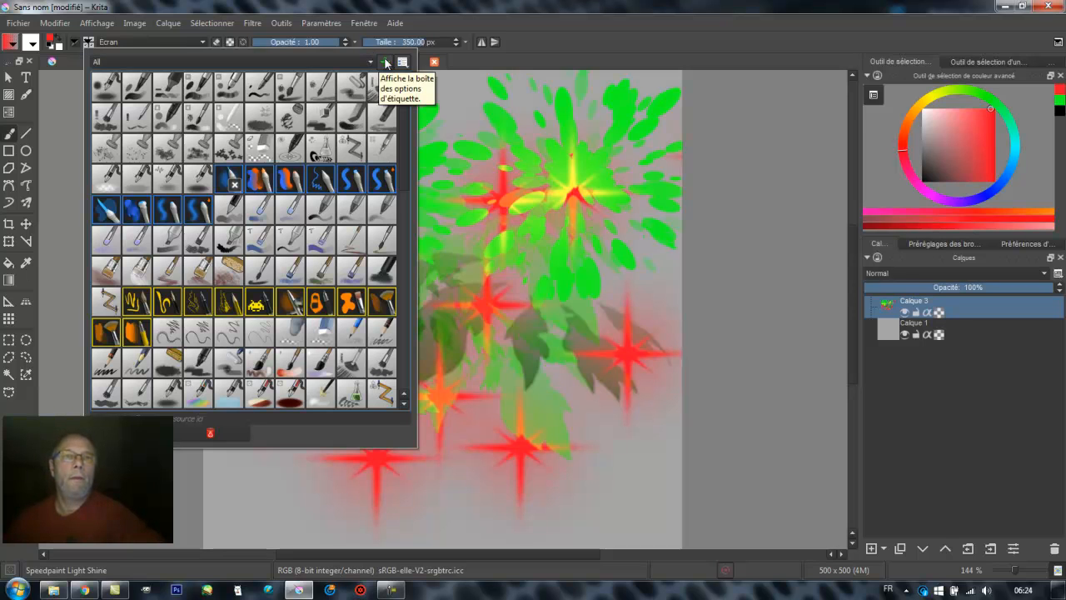
{"action": "left_click", "coordinate": [232, 173]}
{"action": "right_click", "coordinate": [232, 173]}
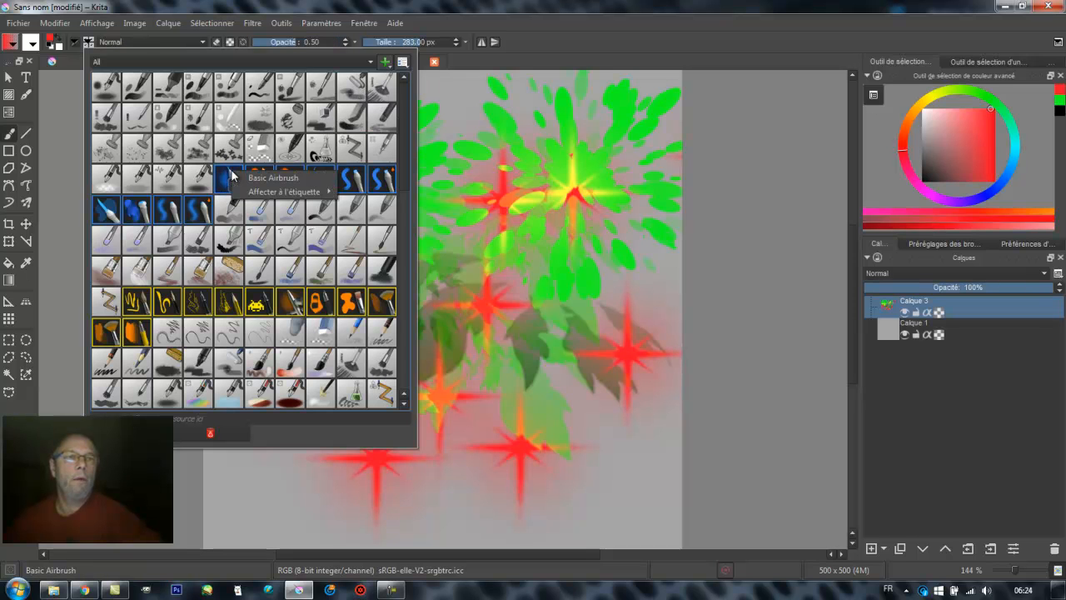
{"action": "mouse_move", "coordinate": [281, 194]}
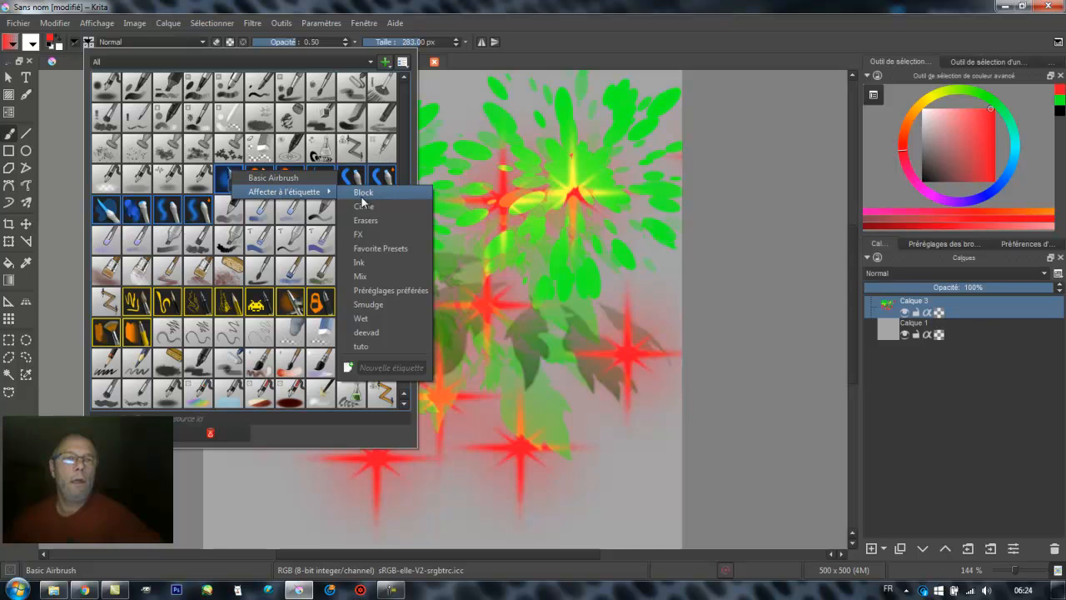
{"action": "left_click", "coordinate": [402, 368]}
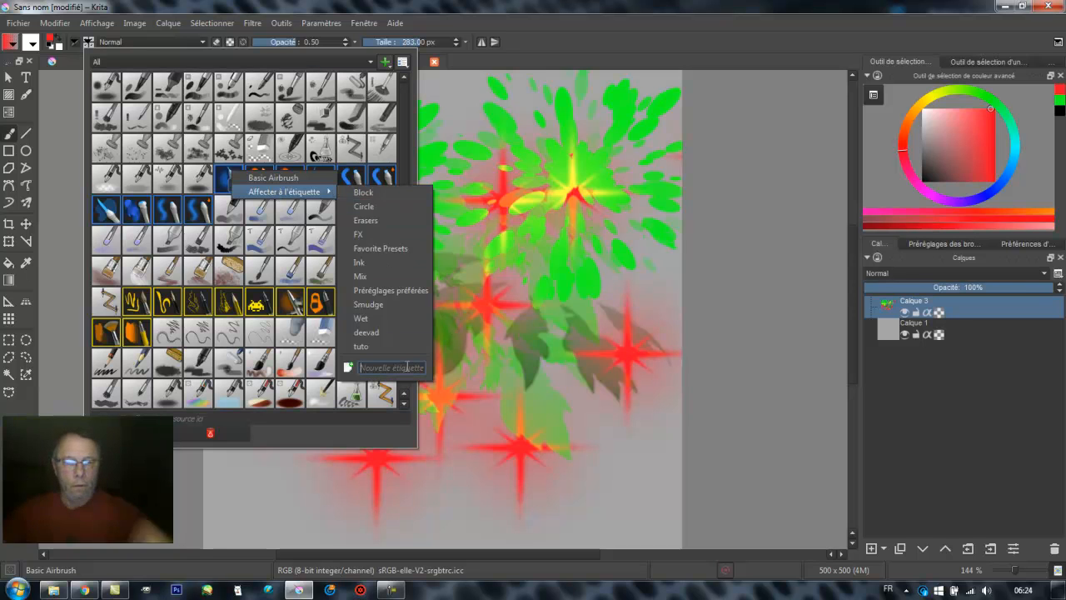
{"action": "type", "text": "tuto"}
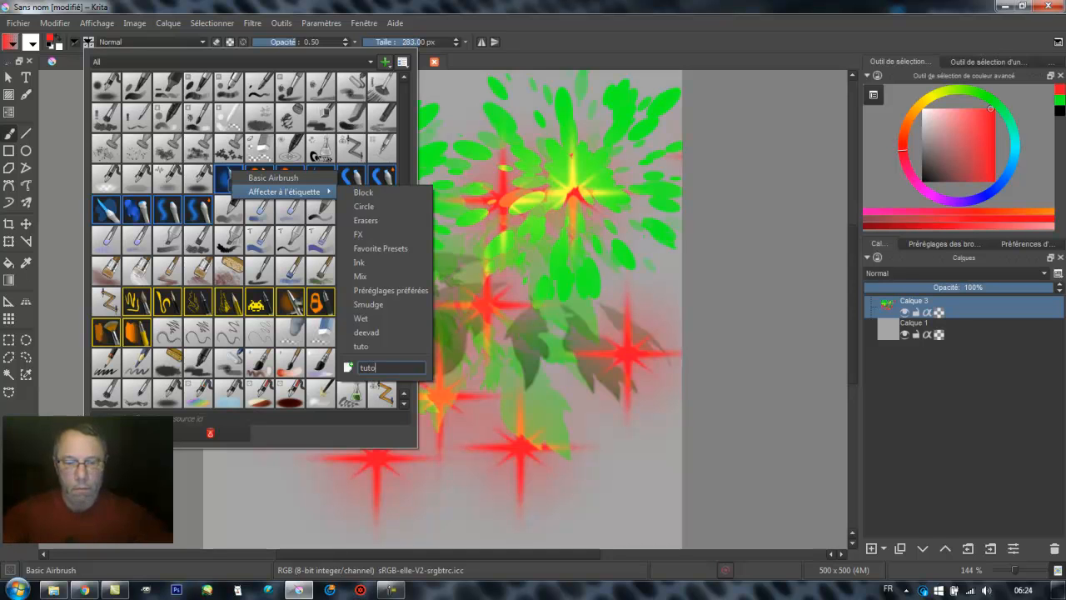
{"action": "type", "text": "2"}
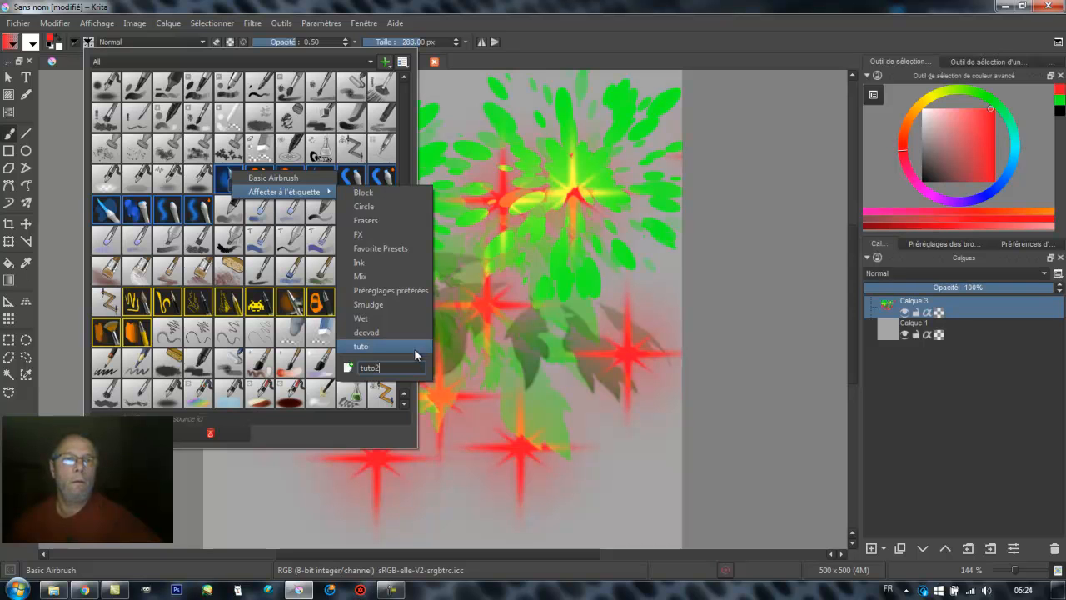
{"action": "key", "text": "Return"}
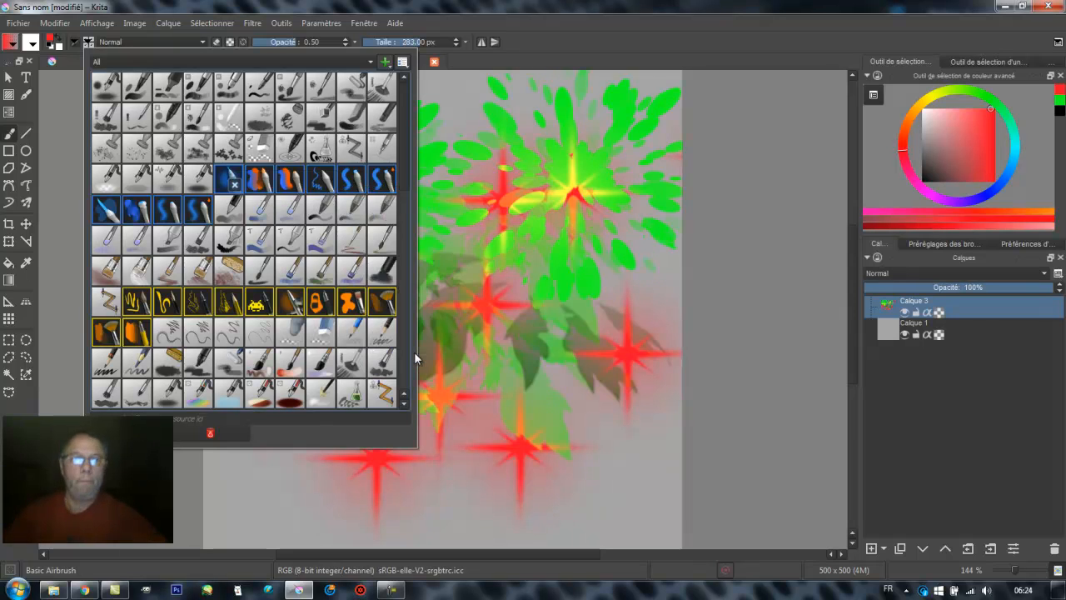
Filter the brush presets by the tuto2 tag and paint a red Basic Airbrush stroke across the flowers.
{"action": "left_click", "coordinate": [360, 62]}
{"action": "scroll", "coordinate": [305, 138], "scroll_direction": "down", "scroll_amount": 1}
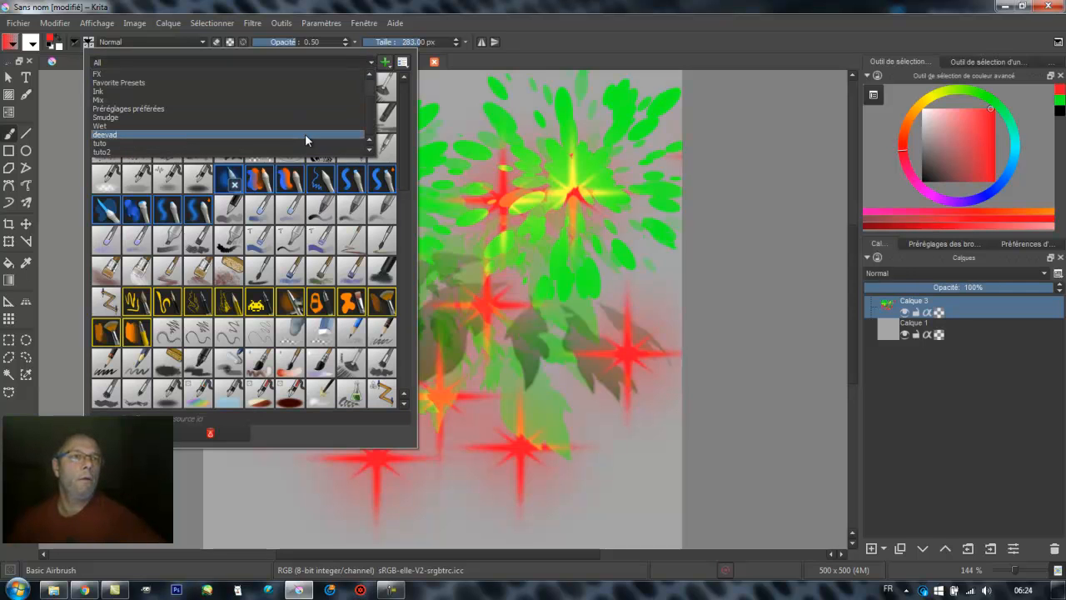
{"action": "left_click", "coordinate": [233, 152]}
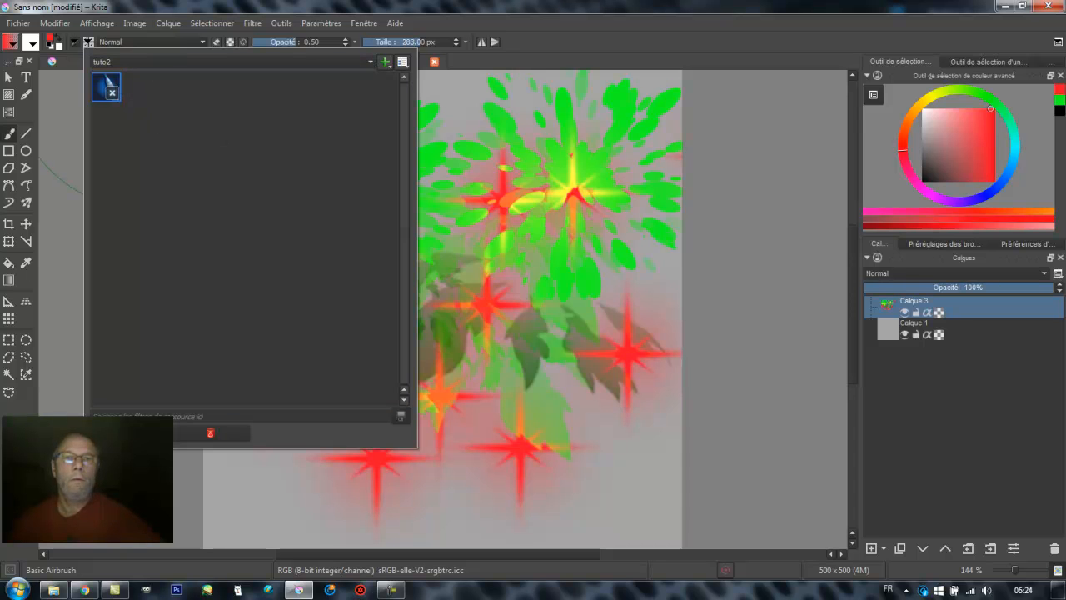
{"action": "left_click", "coordinate": [109, 86]}
{"action": "mouse_move", "coordinate": [355, 287]}
{"action": "left_mouse_down"}
{"action": "mouse_move", "coordinate": [316, 255]}
{"action": "mouse_move", "coordinate": [327, 222]}
{"action": "mouse_move", "coordinate": [382, 209]}
{"action": "mouse_move", "coordinate": [567, 215]}
{"action": "left_mouse_up"}
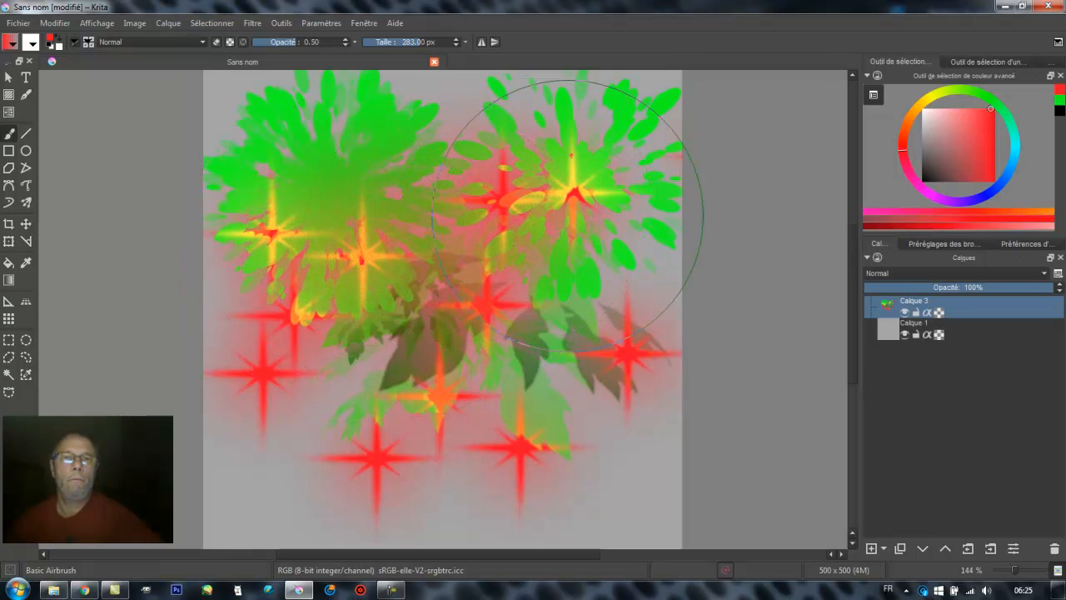
Set the brush preset tag filter back to All and browse the full preset list.
{"action": "left_click", "coordinate": [87, 43]}
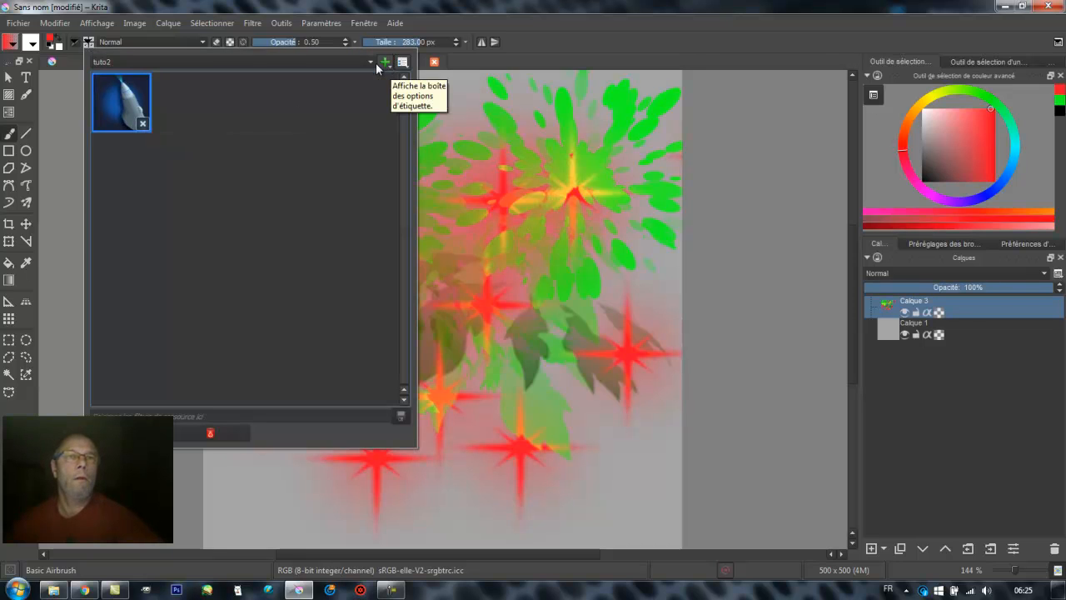
{"action": "left_click", "coordinate": [371, 61]}
{"action": "scroll", "coordinate": [336, 102], "scroll_direction": "up", "scroll_amount": 3}
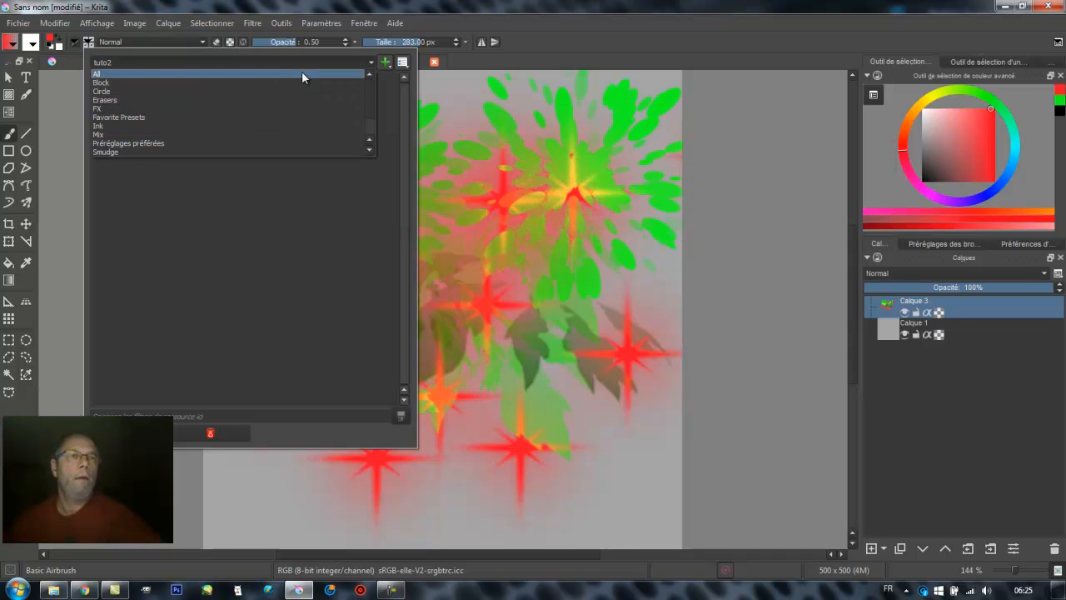
{"action": "left_click", "coordinate": [303, 73]}
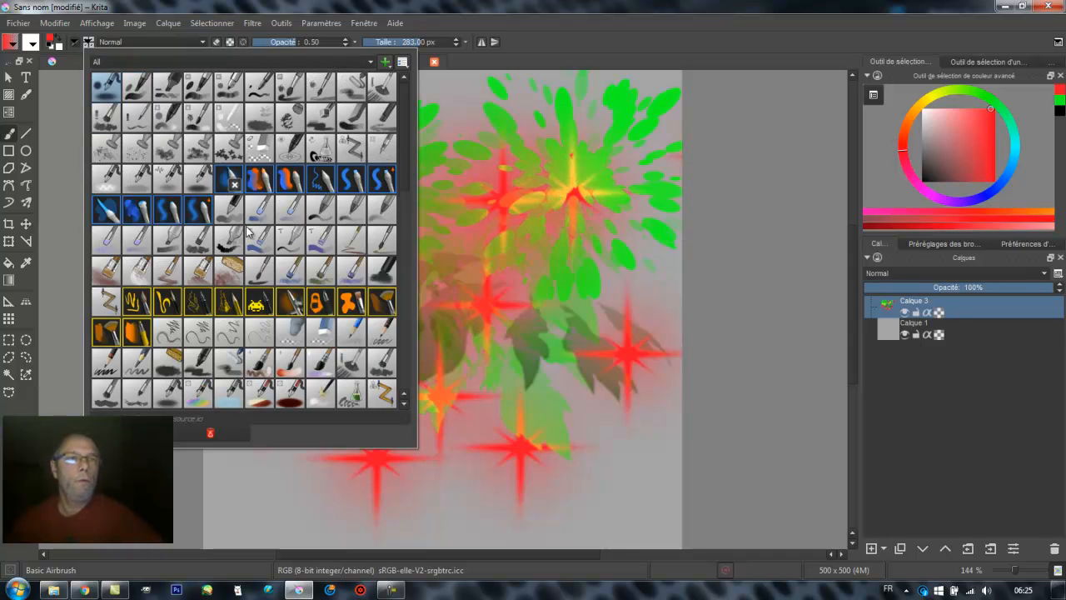
{"action": "scroll", "coordinate": [247, 234], "scroll_direction": "down", "scroll_amount": 3}
{"action": "scroll", "coordinate": [247, 231], "scroll_direction": "up", "scroll_amount": 3}
{"action": "scroll", "coordinate": [248, 231], "scroll_direction": "down", "scroll_amount": 3}
{"action": "scroll", "coordinate": [247, 232], "scroll_direction": "up", "scroll_amount": 3}
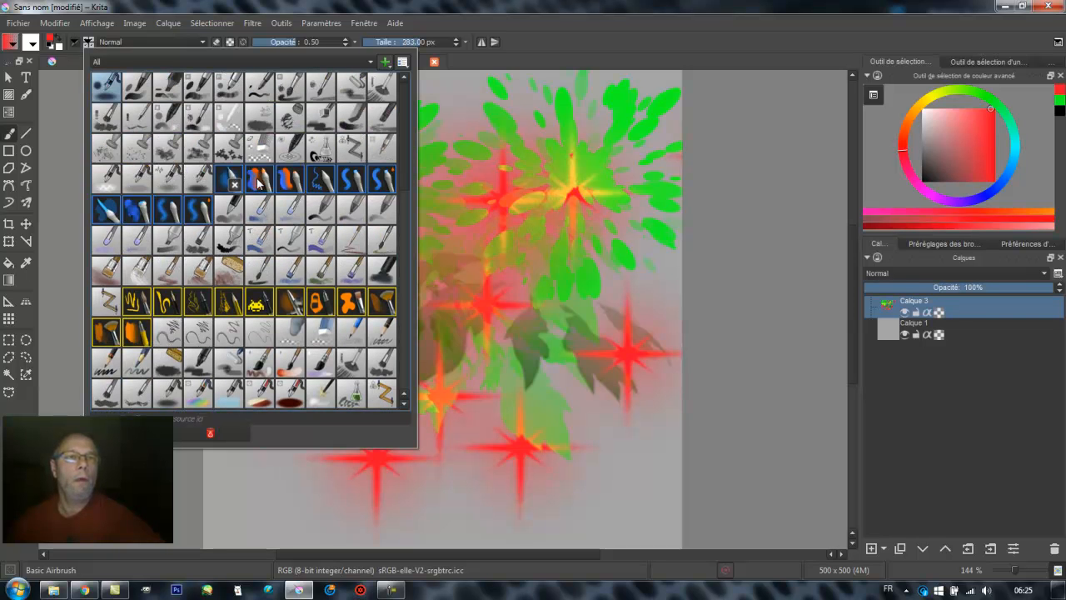
Assign the Basic Blender Noisy and Basic Blender Soft presets to the tuto2 tag.
{"action": "left_click", "coordinate": [257, 181]}
{"action": "right_click", "coordinate": [258, 183]}
{"action": "mouse_move", "coordinate": [286, 200]}
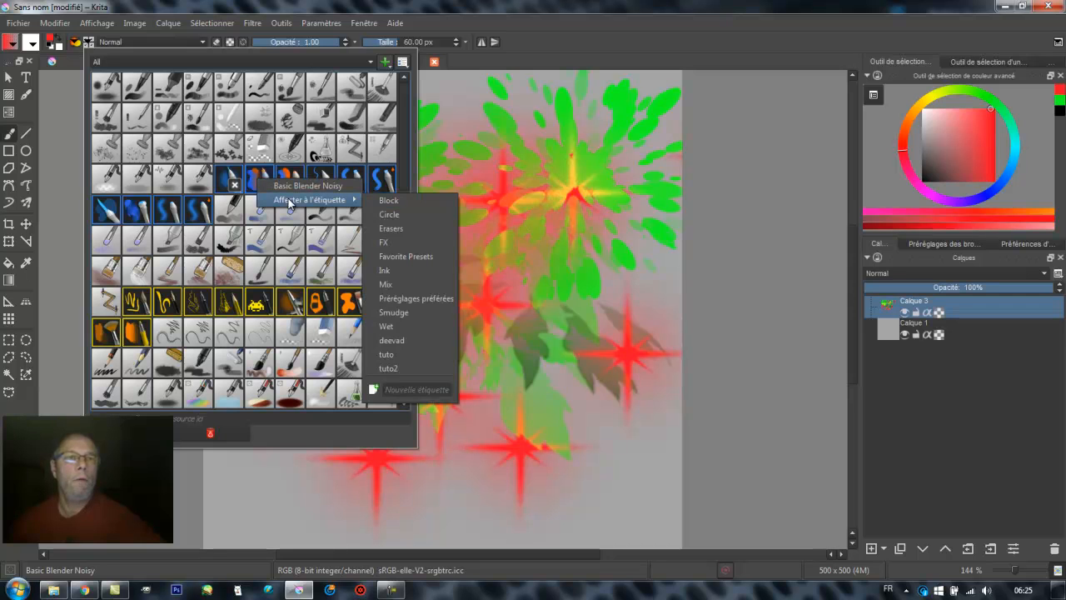
{"action": "left_click", "coordinate": [405, 367]}
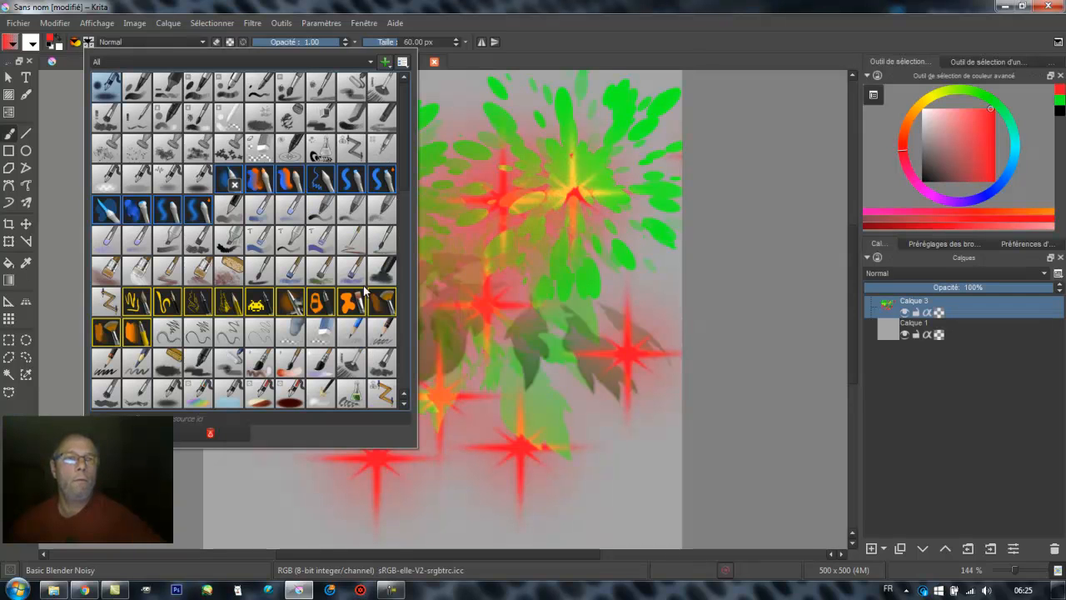
{"action": "right_click", "coordinate": [284, 173]}
{"action": "mouse_move", "coordinate": [333, 191]}
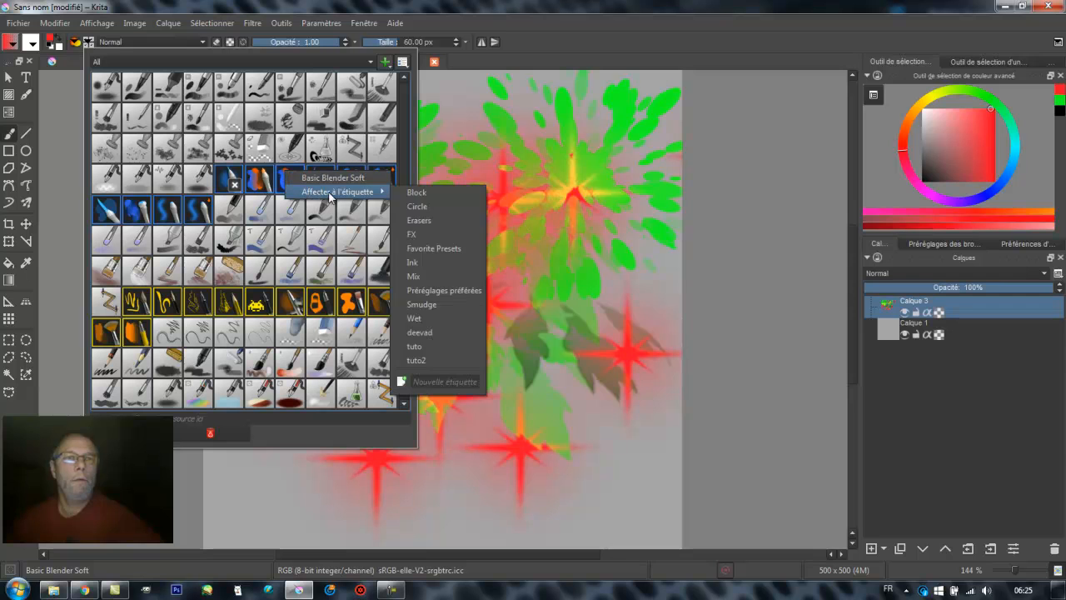
{"action": "left_click", "coordinate": [438, 361]}
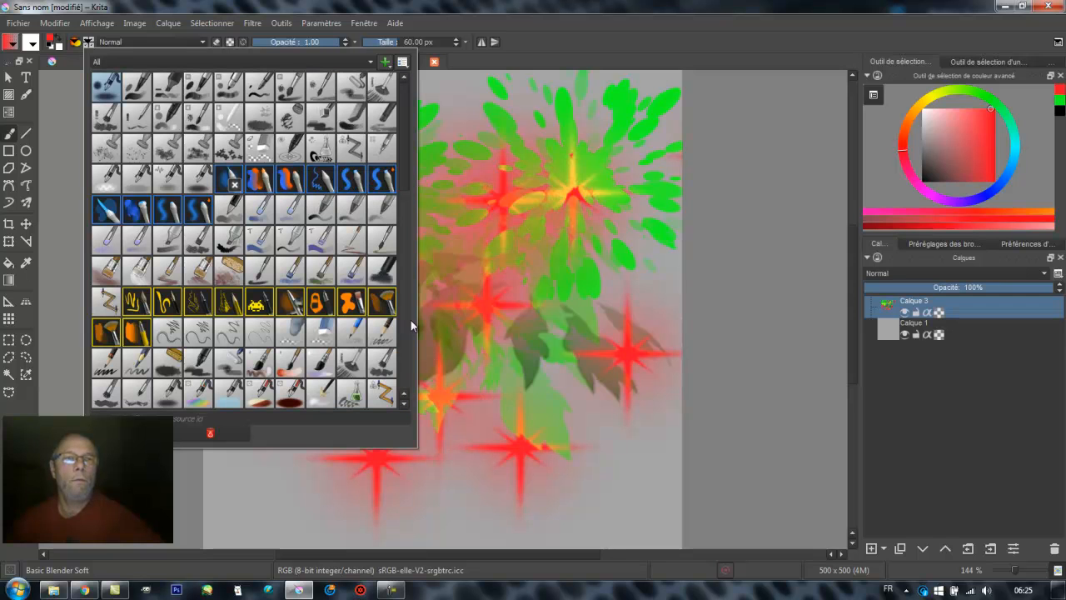
Assign the Basic Detailed and Basic Hard presets to the tuto2 tag.
{"action": "right_click", "coordinate": [320, 175]}
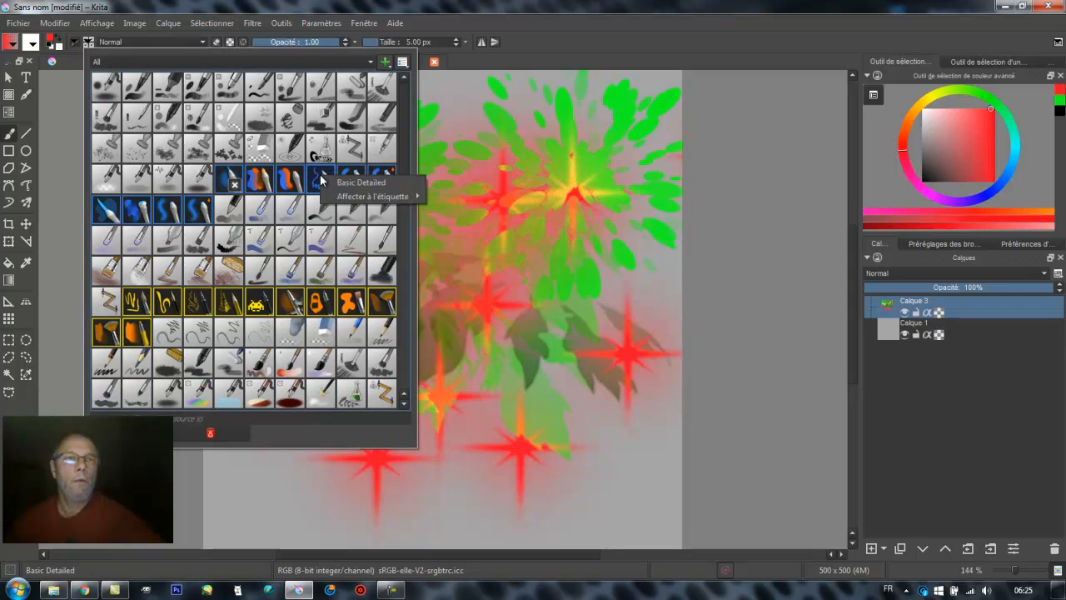
{"action": "mouse_move", "coordinate": [370, 197]}
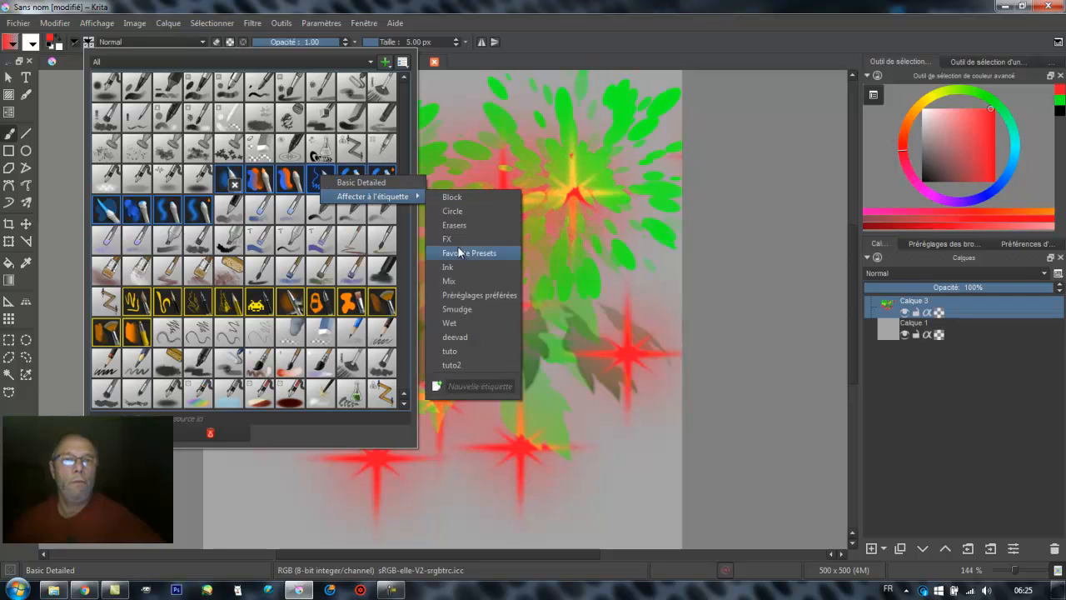
{"action": "left_click", "coordinate": [467, 363]}
{"action": "left_click", "coordinate": [351, 175]}
{"action": "right_click", "coordinate": [351, 175]}
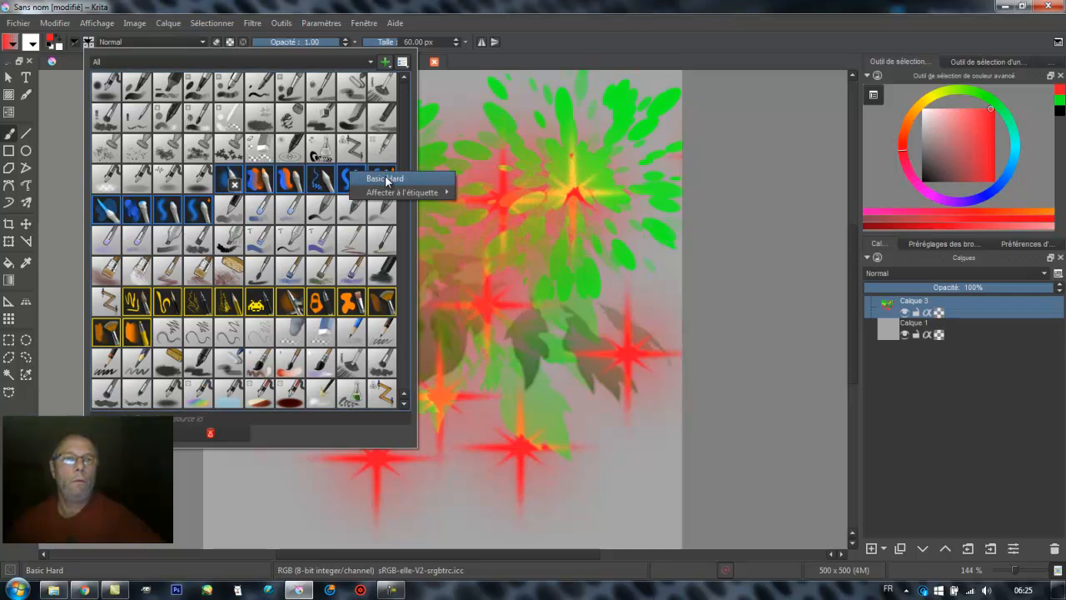
{"action": "mouse_move", "coordinate": [404, 195]}
{"action": "left_click", "coordinate": [503, 360]}
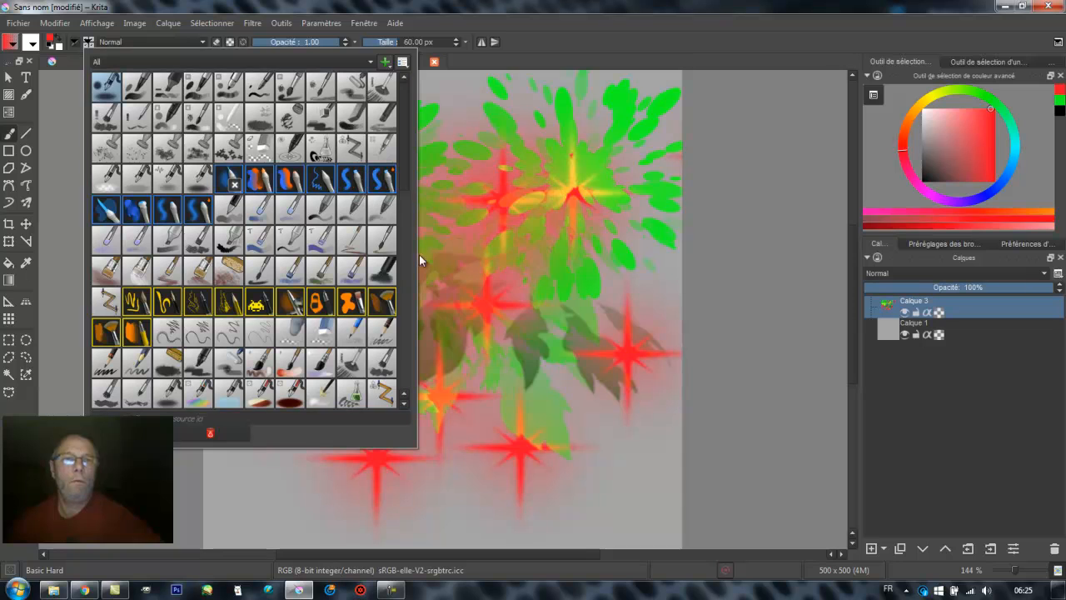
Assign the Basic Hard Wet and Basic Mask presets to the tuto2 tag.
{"action": "right_click", "coordinate": [382, 184]}
{"action": "mouse_move", "coordinate": [433, 199]}
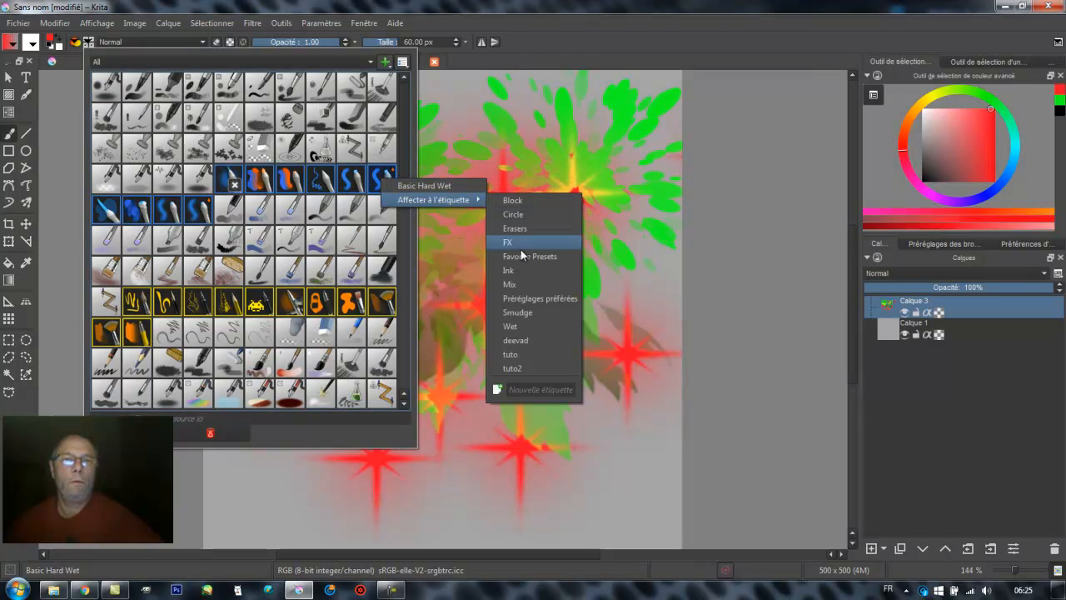
{"action": "left_click", "coordinate": [528, 369]}
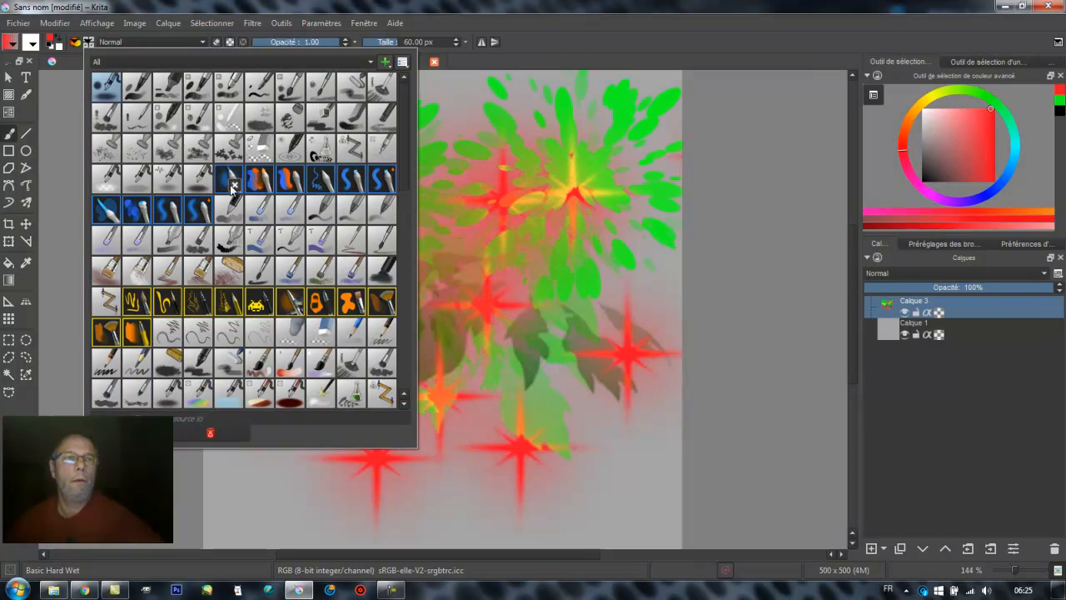
{"action": "right_click", "coordinate": [109, 214]}
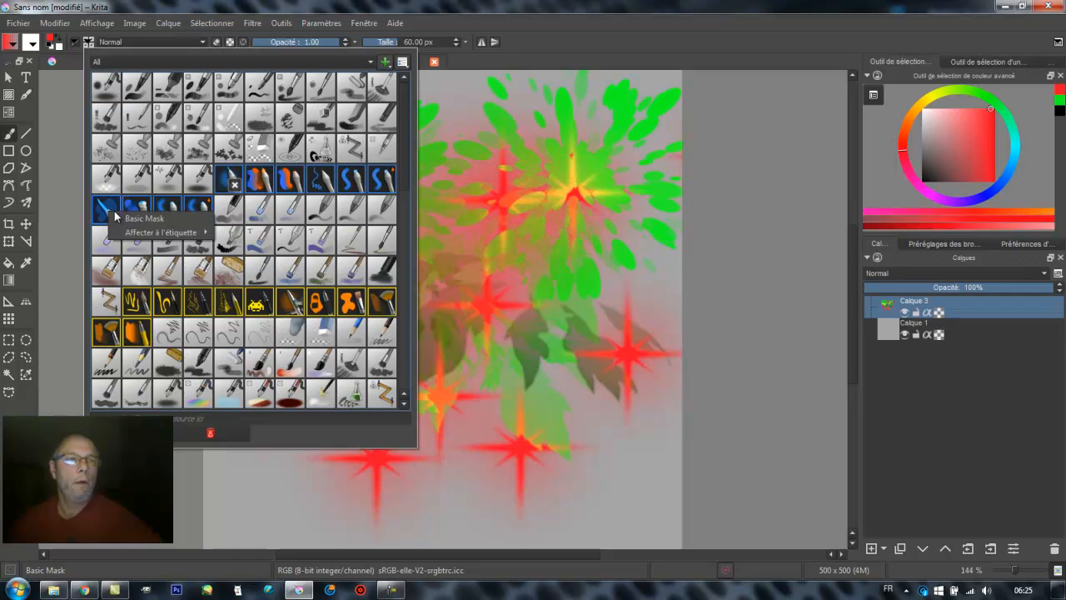
{"action": "mouse_move", "coordinate": [147, 236]}
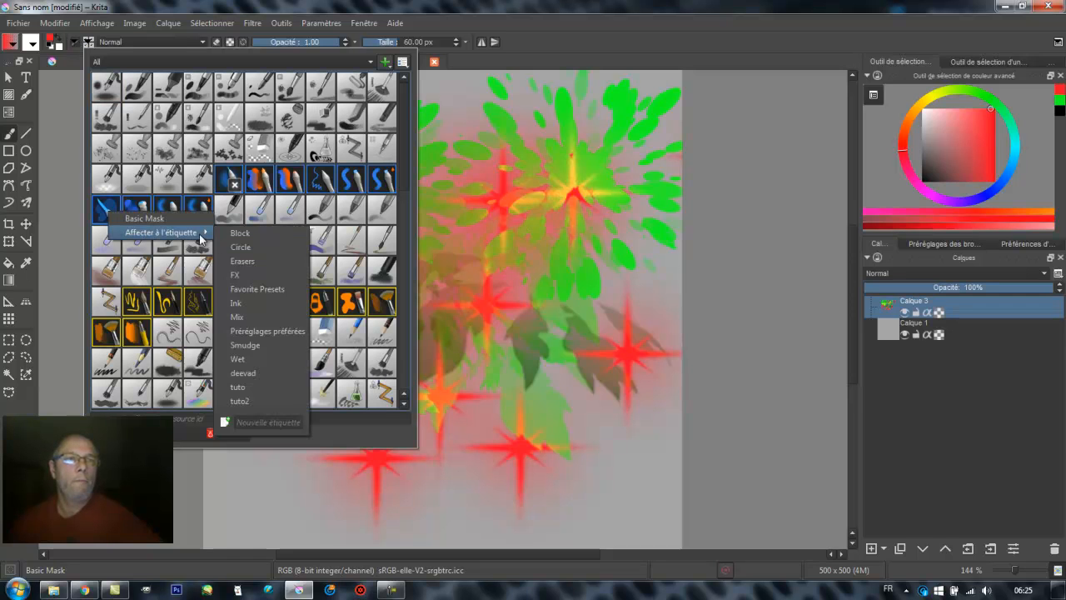
{"action": "left_click", "coordinate": [259, 401]}
Assign the Basic Mop and Basic Soft presets to the tuto2 tag.
{"action": "right_click", "coordinate": [135, 218]}
{"action": "mouse_move", "coordinate": [179, 233]}
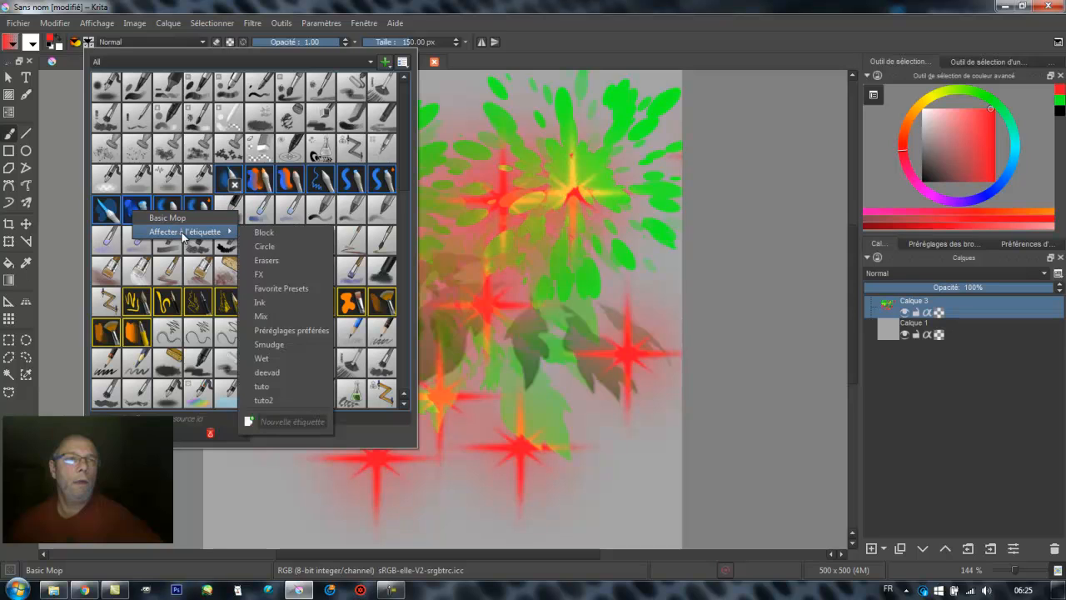
{"action": "left_click", "coordinate": [273, 399]}
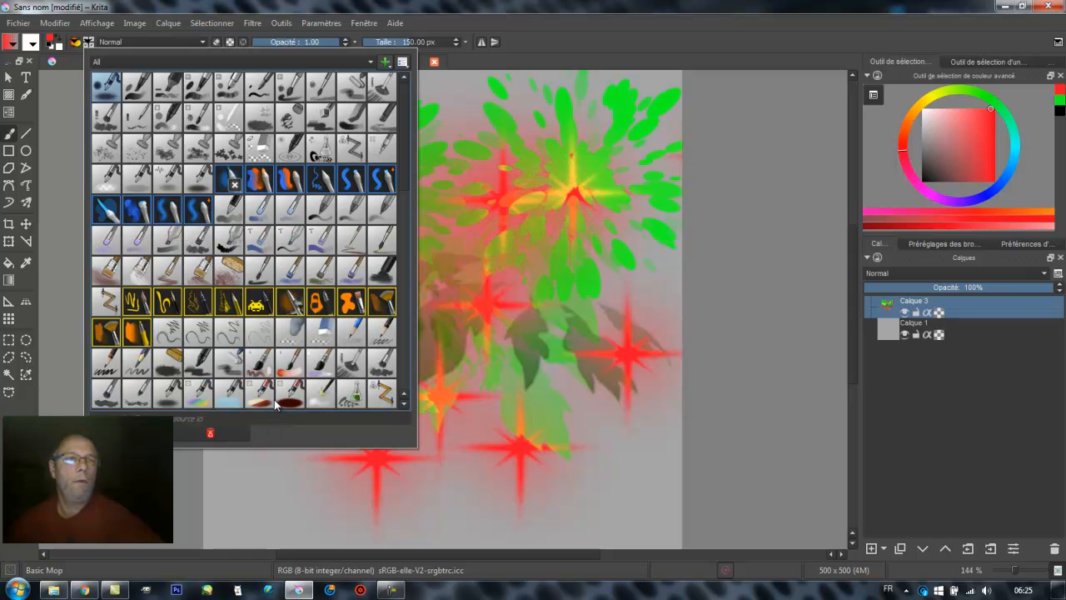
{"action": "left_click", "coordinate": [165, 212]}
{"action": "right_click", "coordinate": [165, 212]}
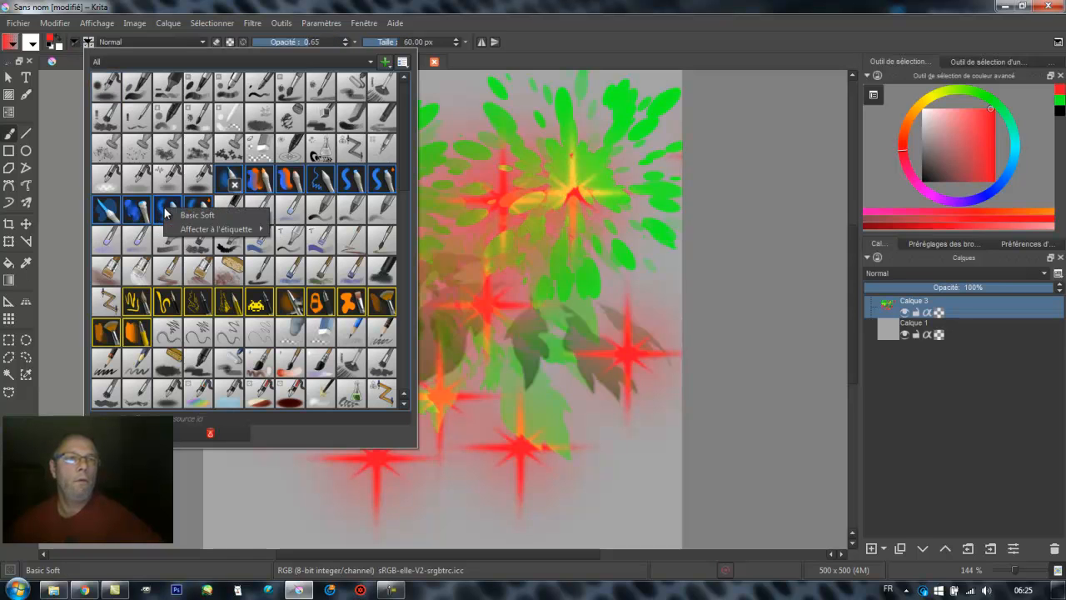
{"action": "mouse_move", "coordinate": [235, 232]}
{"action": "left_click", "coordinate": [315, 397]}
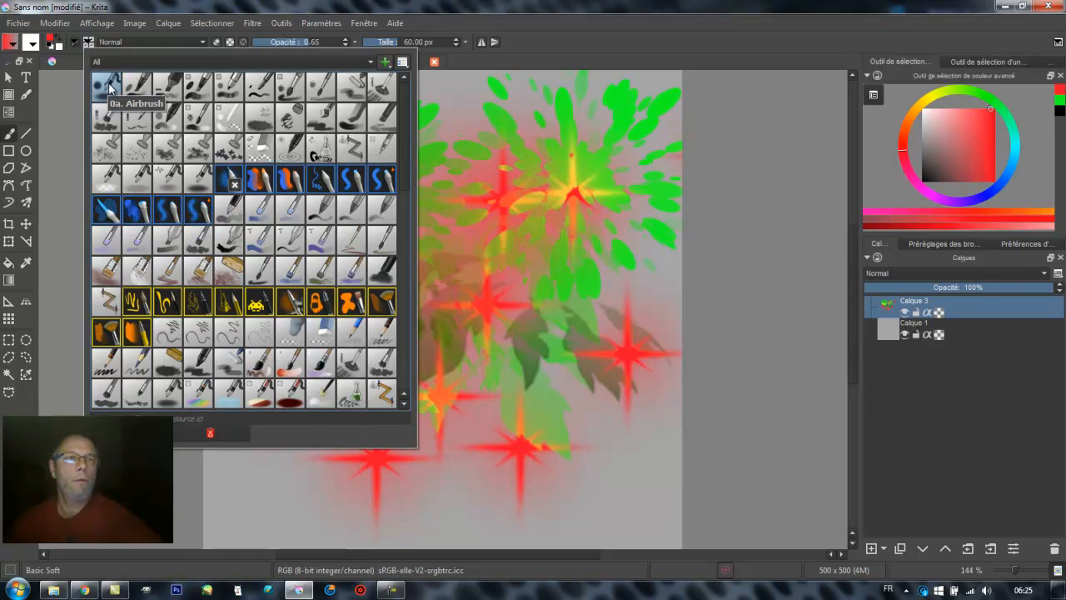
Assign the Basic Soft Wet preset to the tuto2 tag.
{"action": "left_click", "coordinate": [200, 215]}
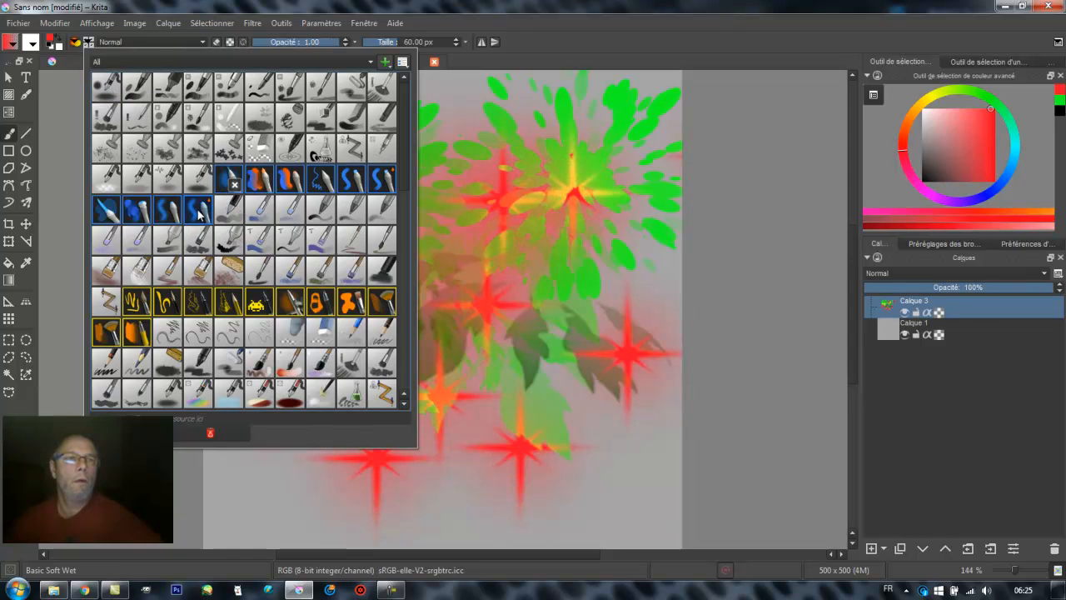
{"action": "right_click", "coordinate": [200, 213]}
{"action": "mouse_move", "coordinate": [250, 231]}
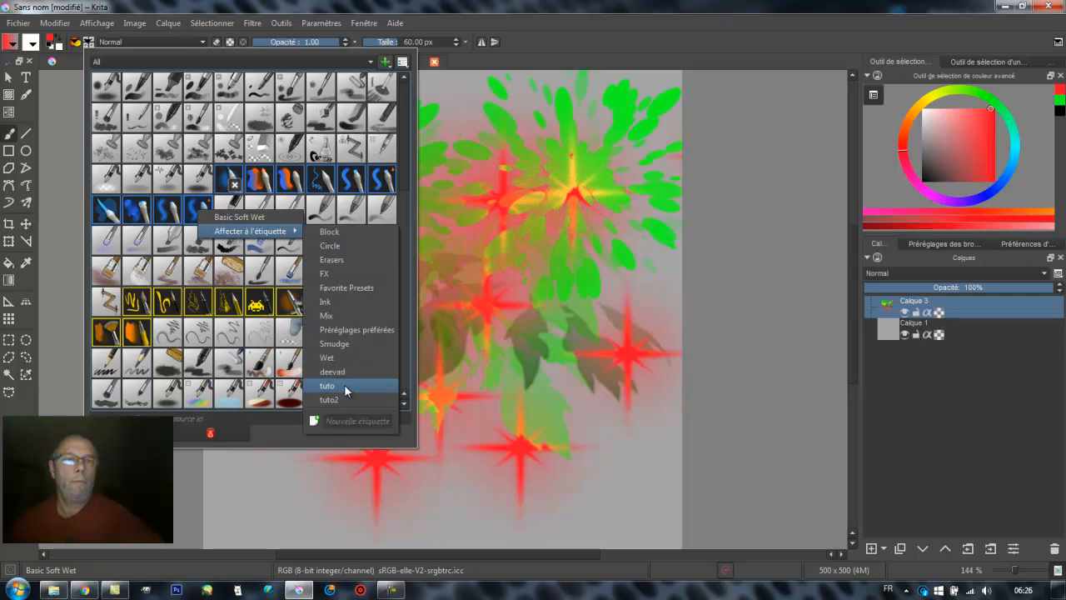
{"action": "left_click", "coordinate": [345, 398]}
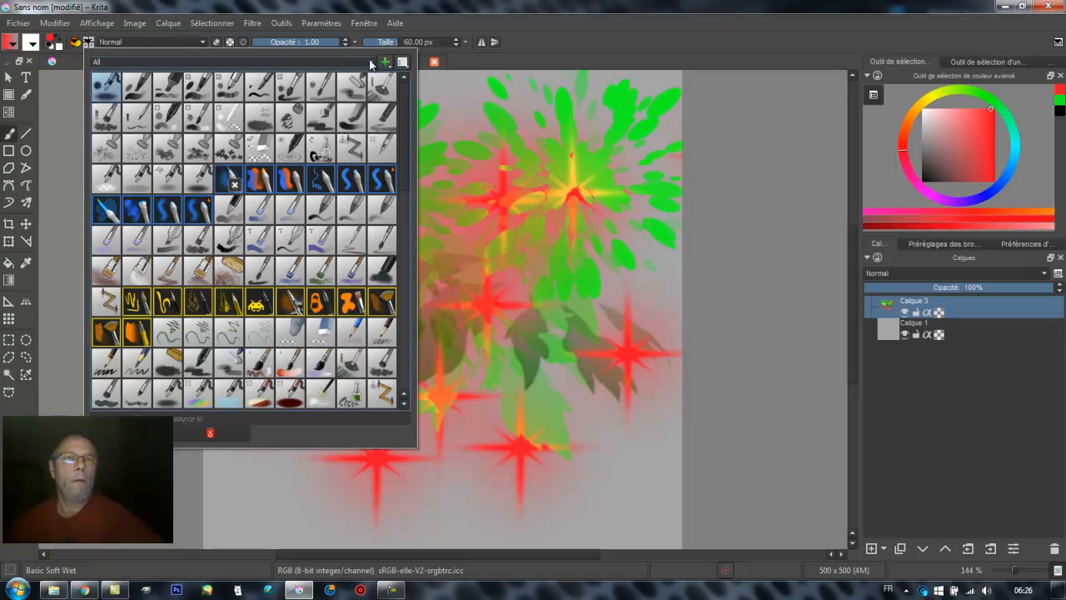
Filter the brush presets by the tuto2 tag to review the tagged set, and set the filter back to All.
{"action": "left_click", "coordinate": [370, 62]}
{"action": "scroll", "coordinate": [291, 103], "scroll_direction": "down", "scroll_amount": 3}
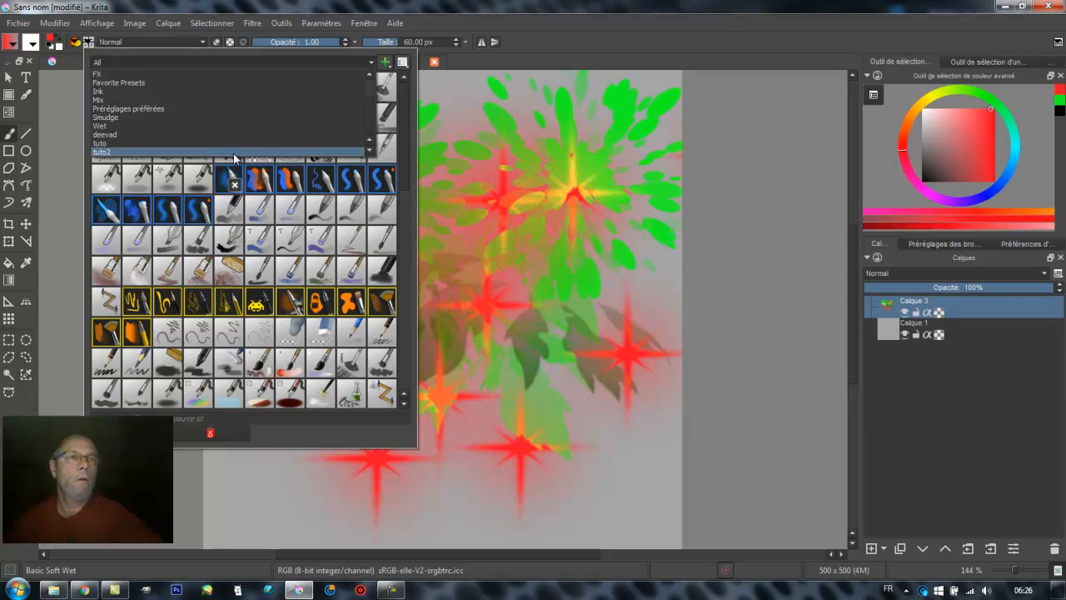
{"action": "left_click", "coordinate": [236, 153]}
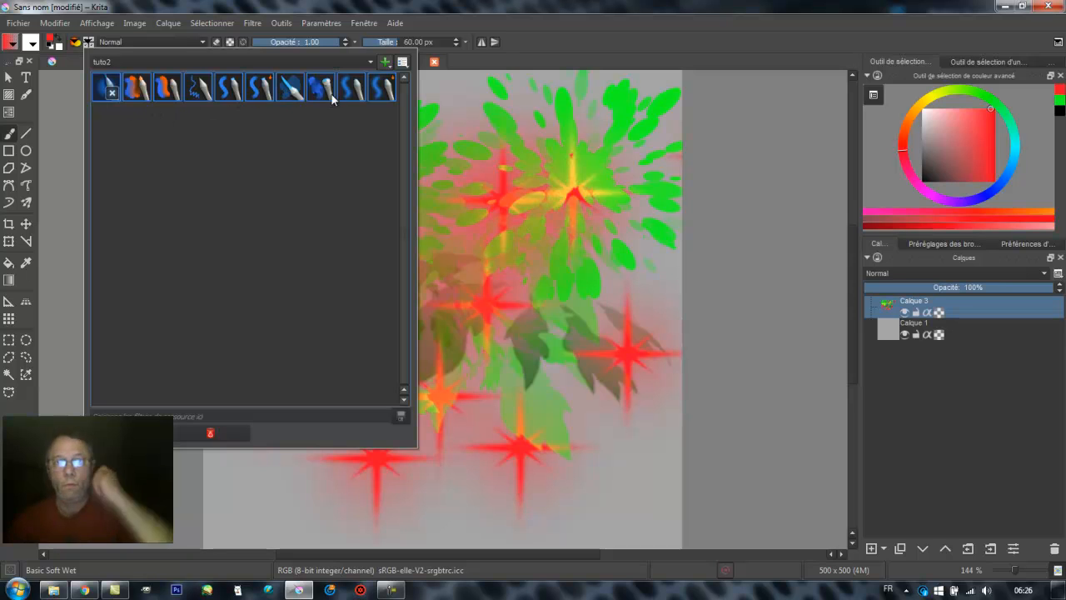
{"action": "left_click", "coordinate": [369, 64]}
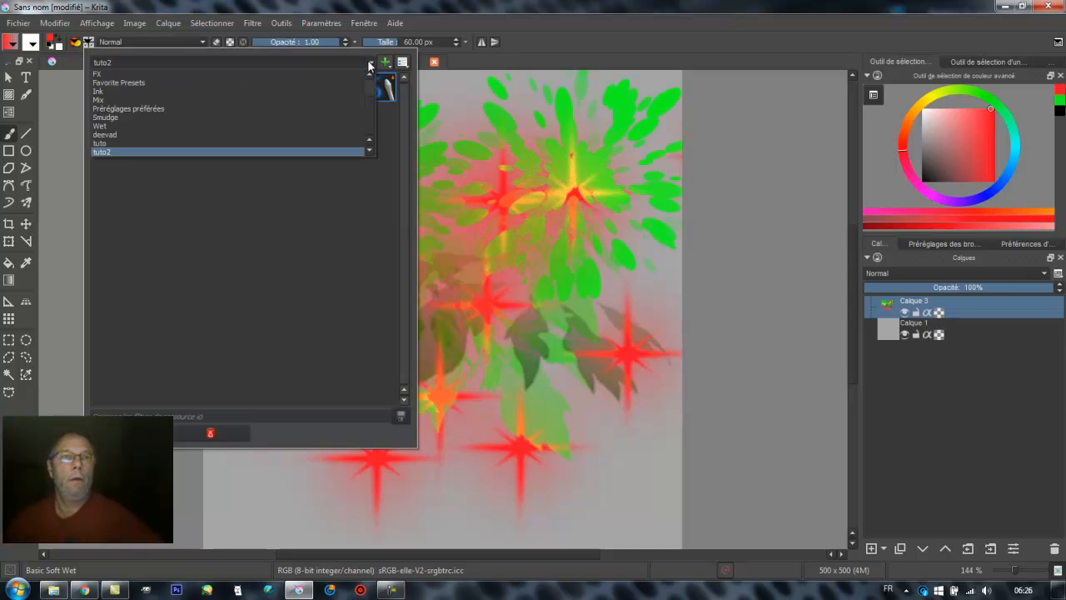
{"action": "scroll", "coordinate": [318, 92], "scroll_direction": "up", "scroll_amount": 2}
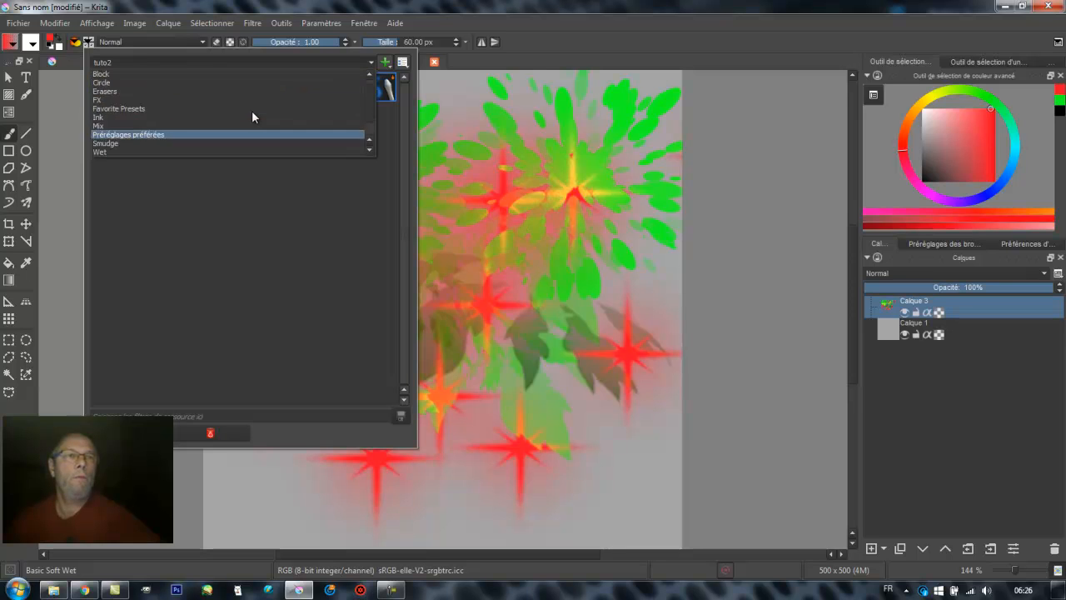
{"action": "left_click", "coordinate": [265, 73]}
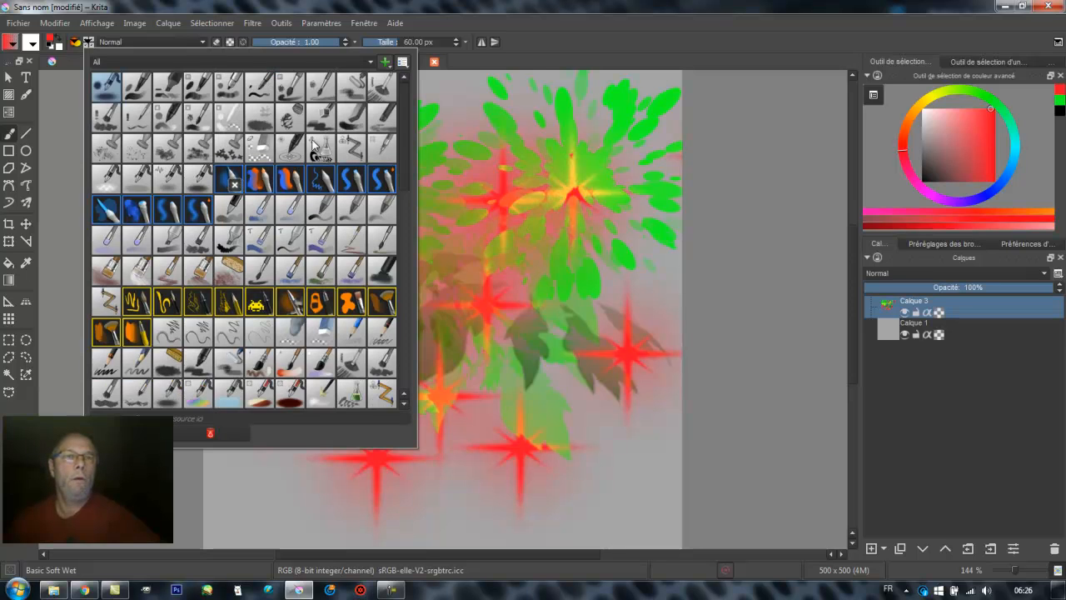
Show the new tag name entry for the brush preset list and close it without creating a tag.
{"action": "mouse_move", "coordinate": [403, 178]}
{"action": "left_mouse_down"}
{"action": "mouse_move", "coordinate": [403, 389]}
{"action": "mouse_move", "coordinate": [404, 108]}
{"action": "left_mouse_up"}
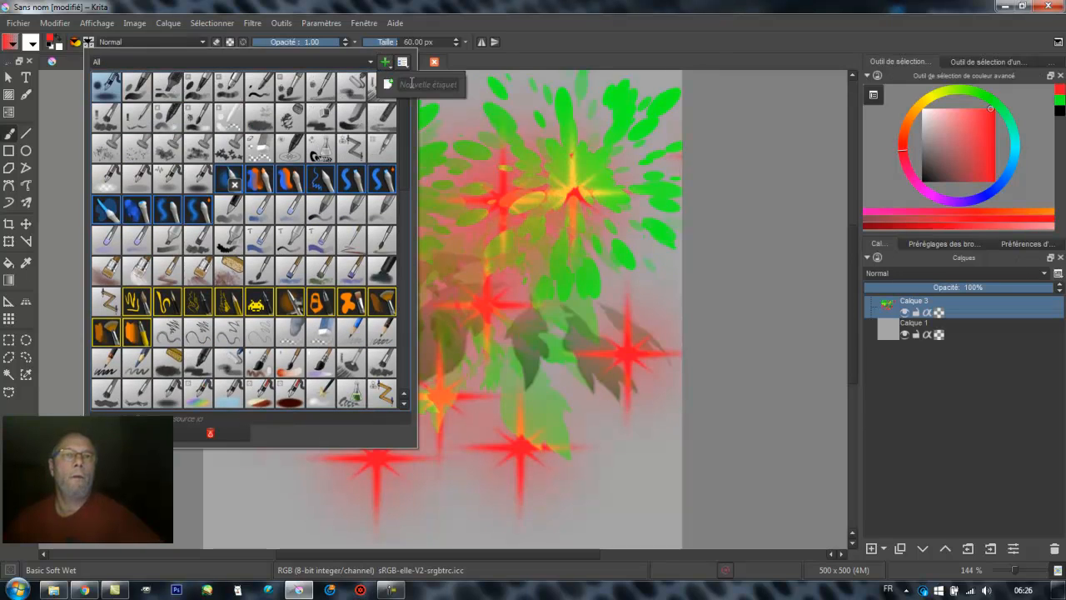
{"action": "left_click", "coordinate": [409, 83]}
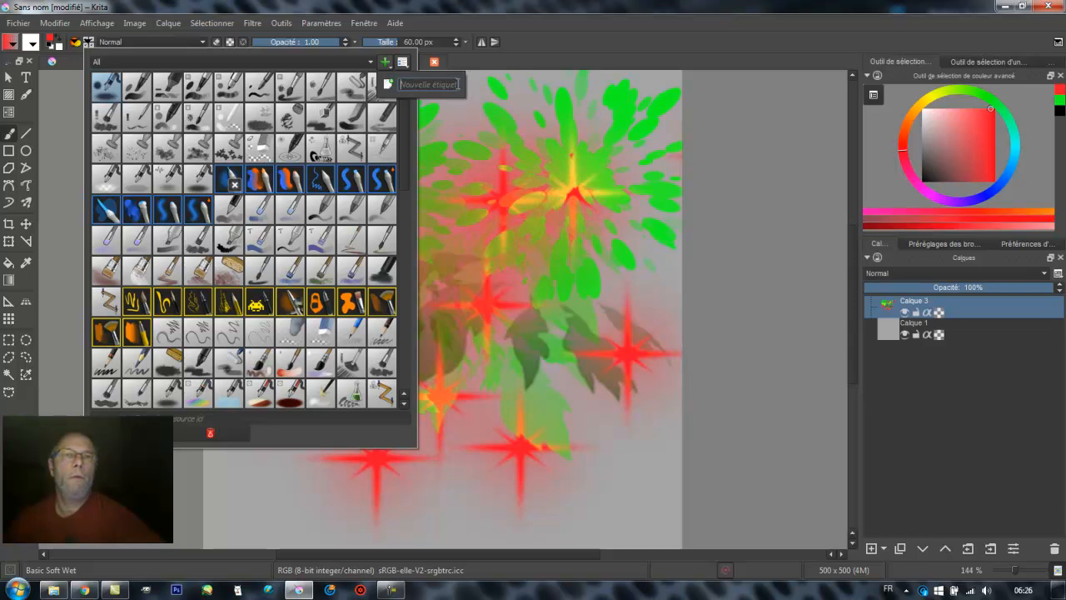
{"action": "left_click", "coordinate": [340, 64]}
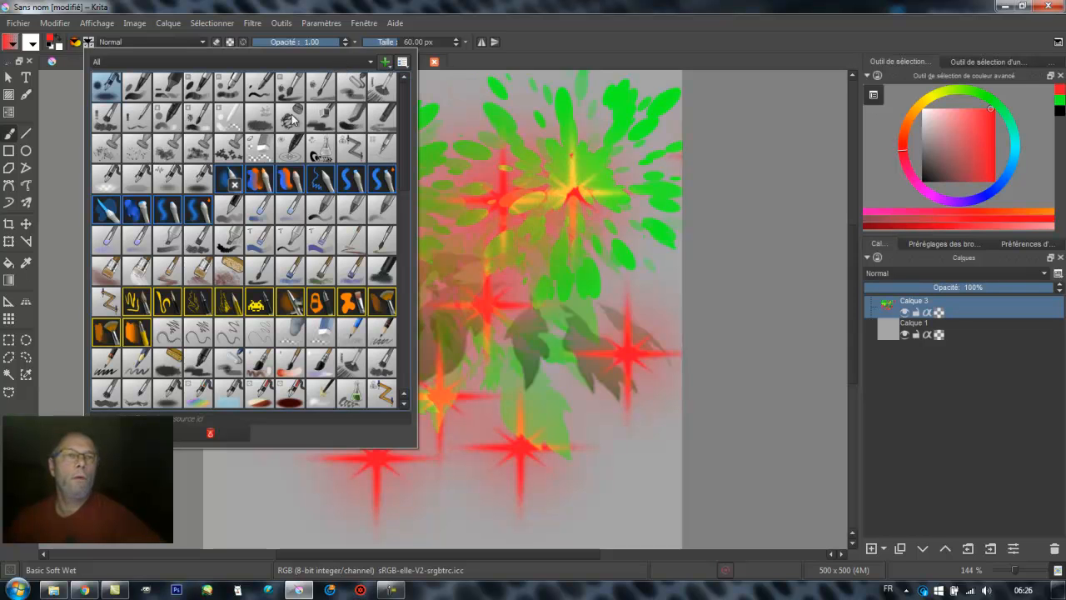
Browse the full brush preset list, select the Grid_square_25 preset and close the list.
{"action": "scroll", "coordinate": [238, 123], "scroll_direction": "up", "scroll_amount": 5}
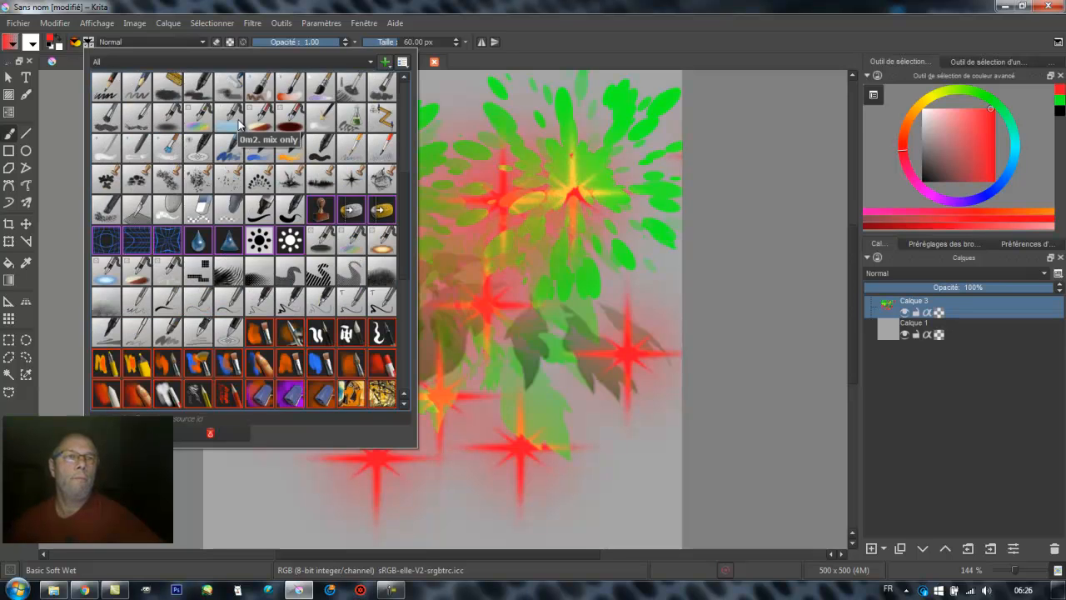
{"action": "scroll", "coordinate": [237, 123], "scroll_direction": "up", "scroll_amount": 10}
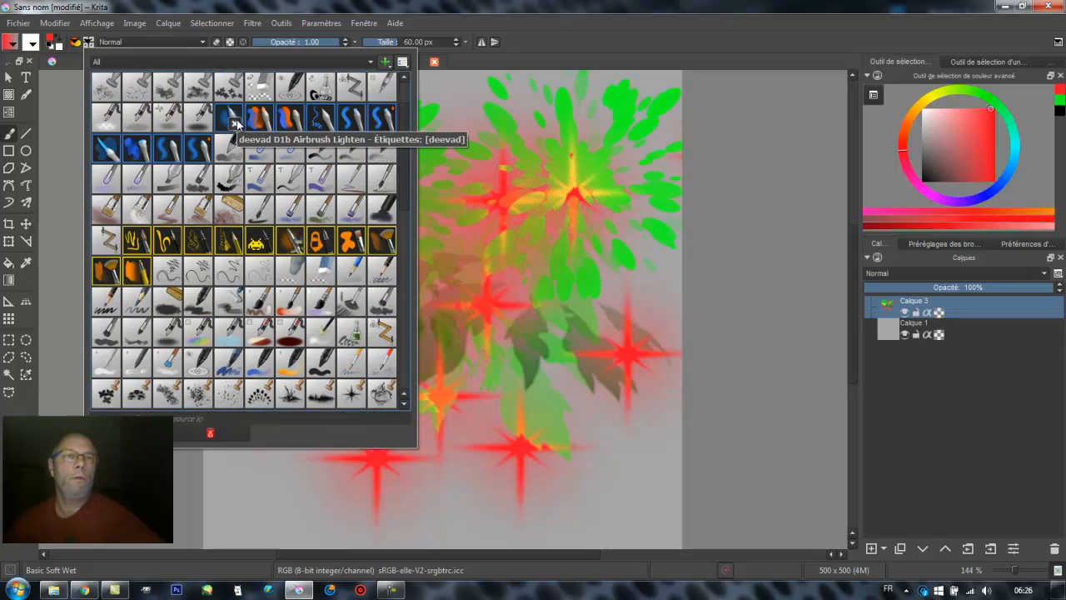
{"action": "scroll", "coordinate": [238, 123], "scroll_direction": "up", "scroll_amount": 2}
{"action": "scroll", "coordinate": [193, 221], "scroll_direction": "down", "scroll_amount": 9}
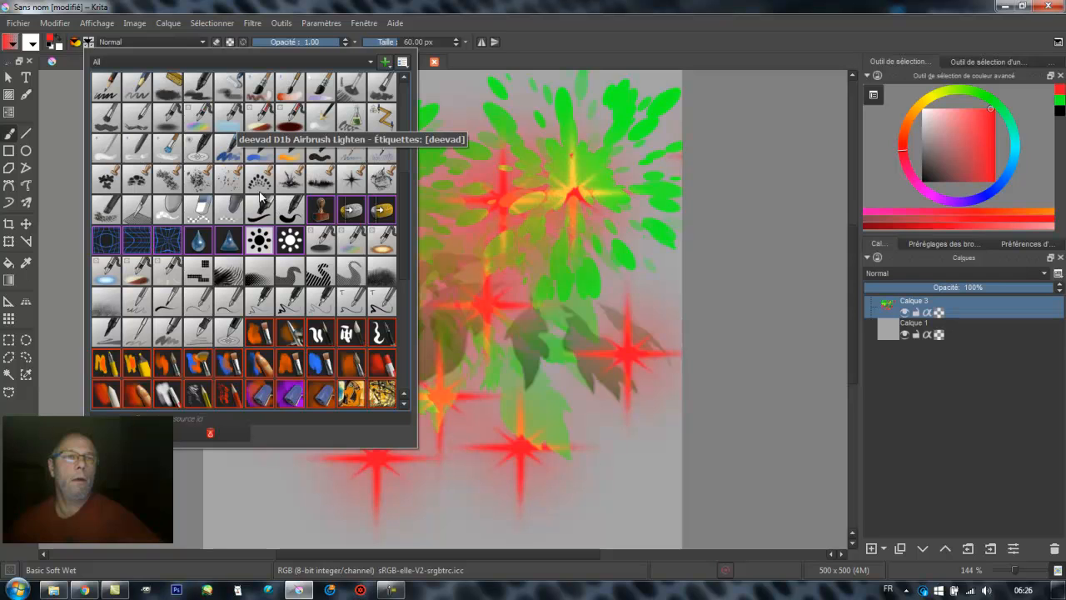
{"action": "left_click", "coordinate": [263, 180]}
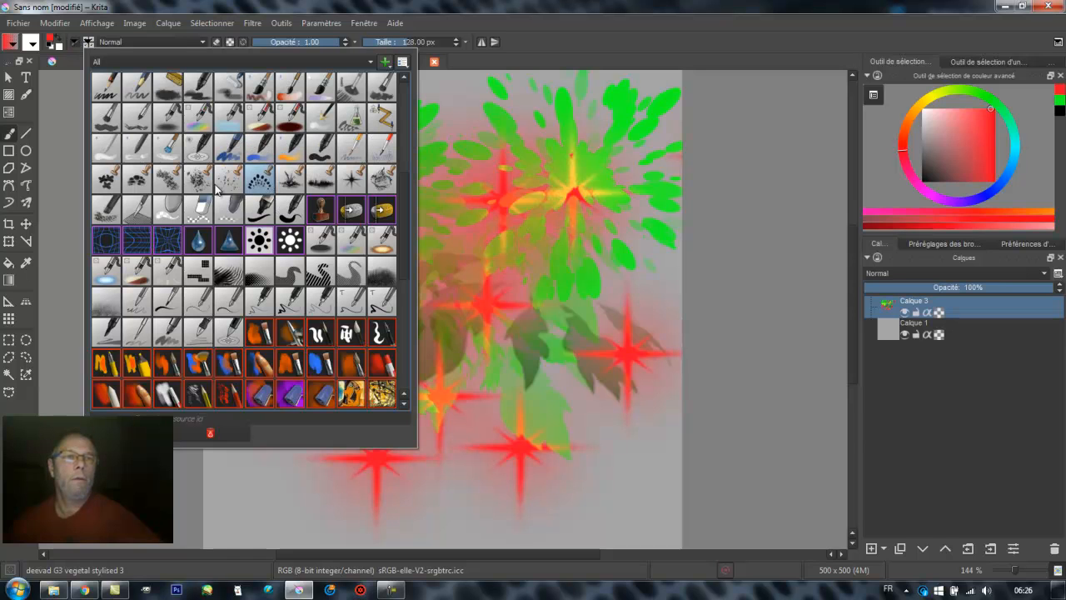
{"action": "left_click", "coordinate": [323, 183]}
{"action": "left_click", "coordinate": [200, 277]}
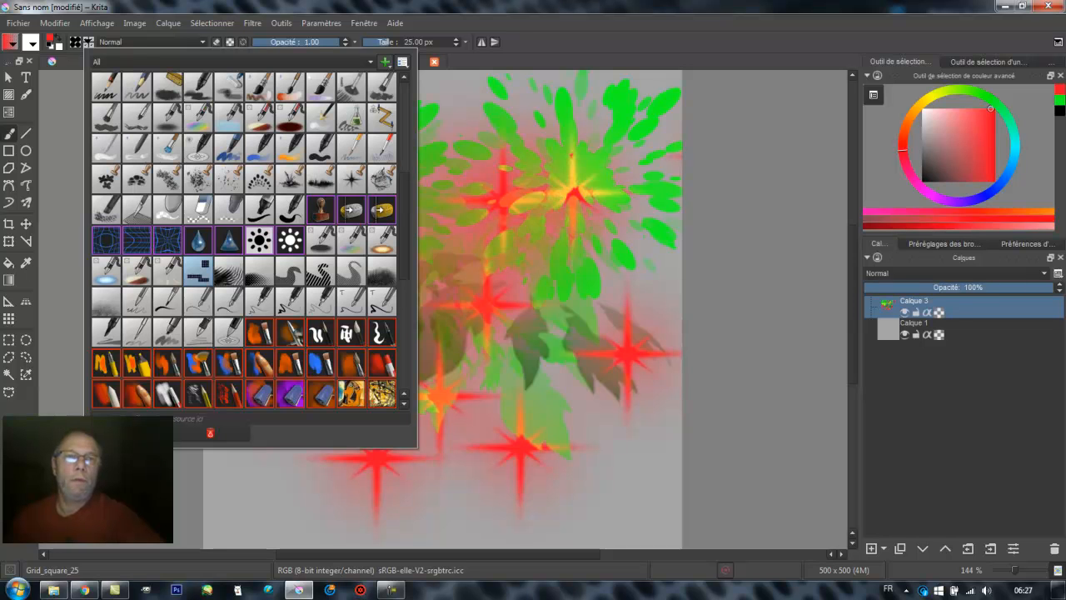
{"action": "scroll", "coordinate": [203, 204], "scroll_direction": "down", "scroll_amount": 5}
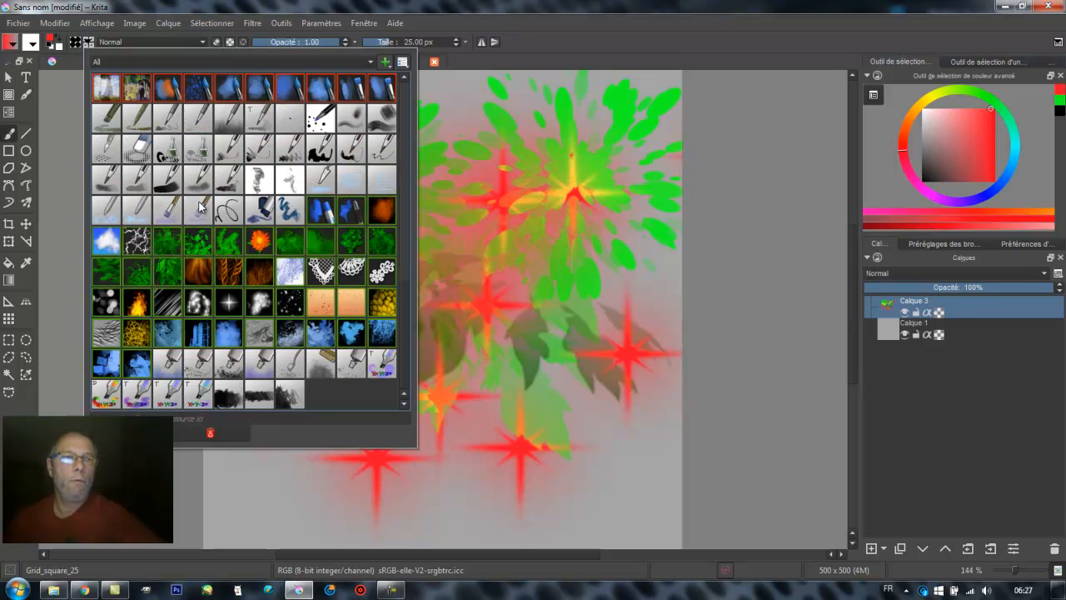
{"action": "scroll", "coordinate": [203, 204], "scroll_direction": "up", "scroll_amount": 6}
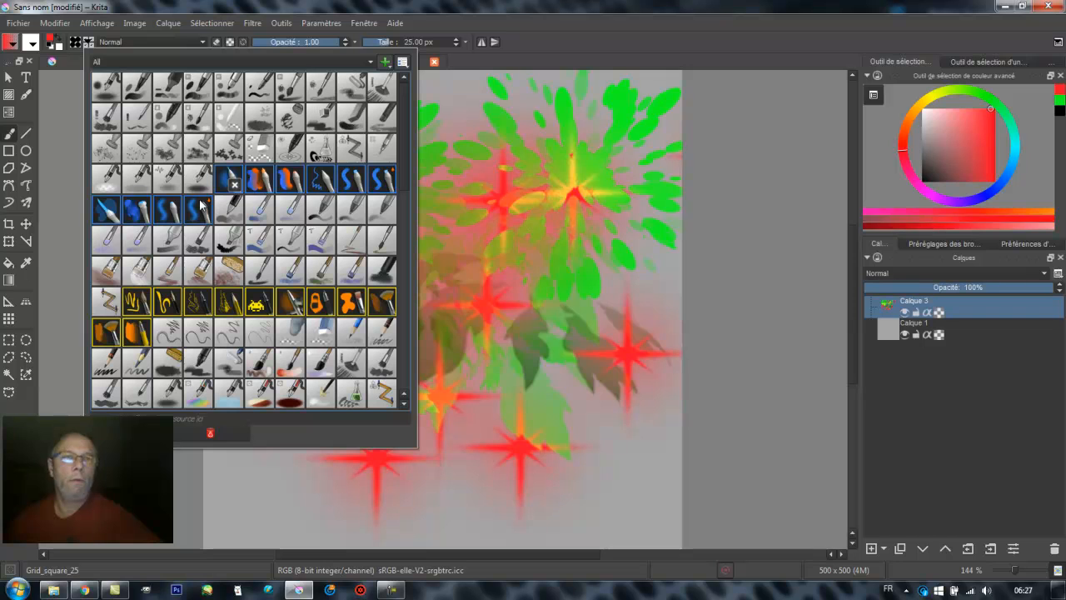
{"action": "left_click", "coordinate": [450, 6]}
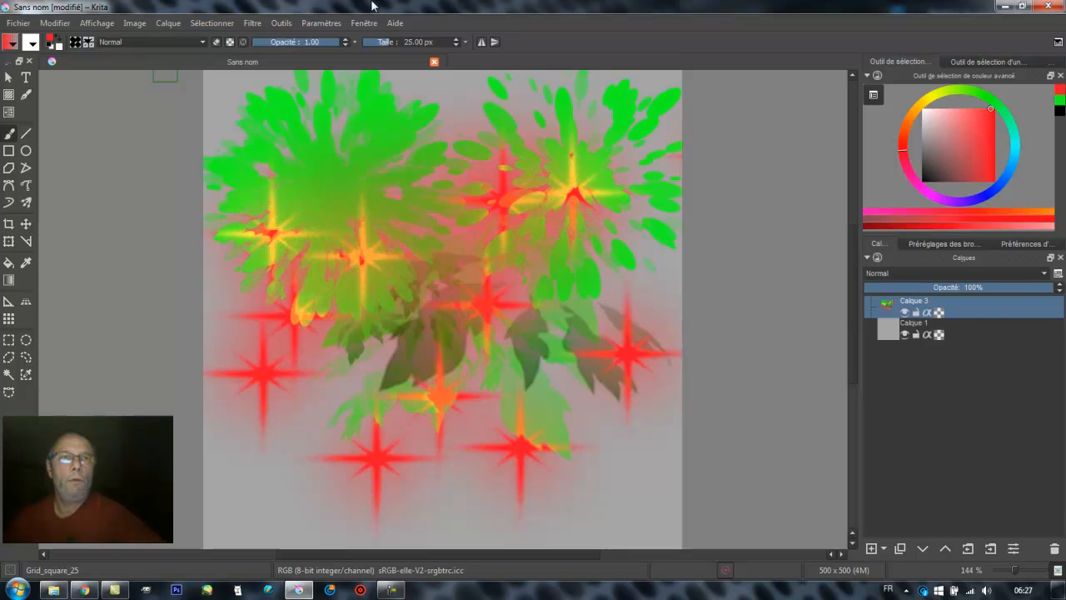
Look over the available filter categories and the G'MIC entry.
{"action": "left_click", "coordinate": [250, 23]}
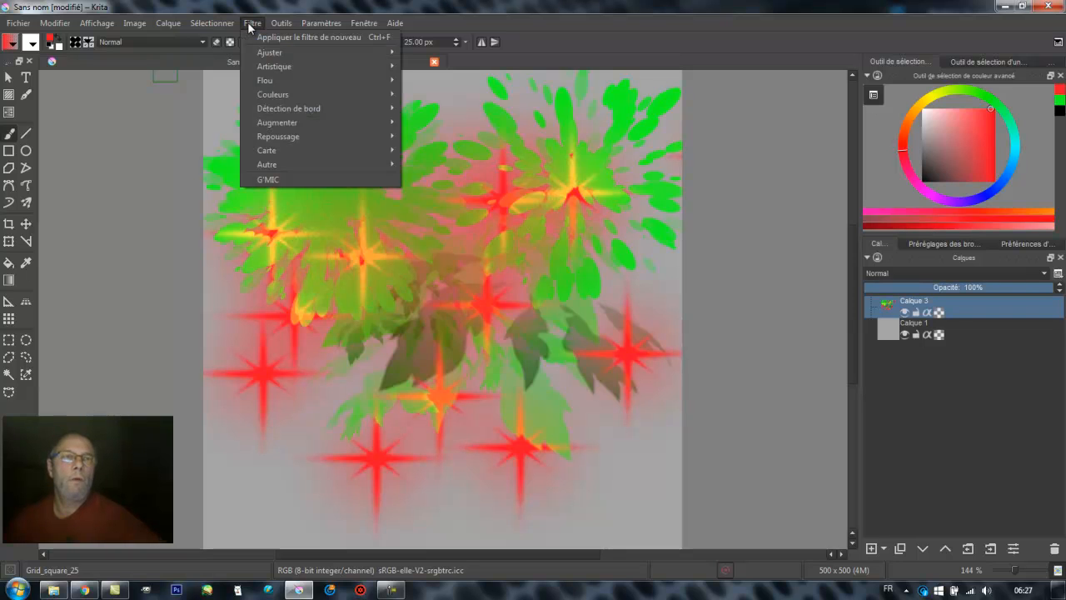
{"action": "left_click", "coordinate": [300, 180]}
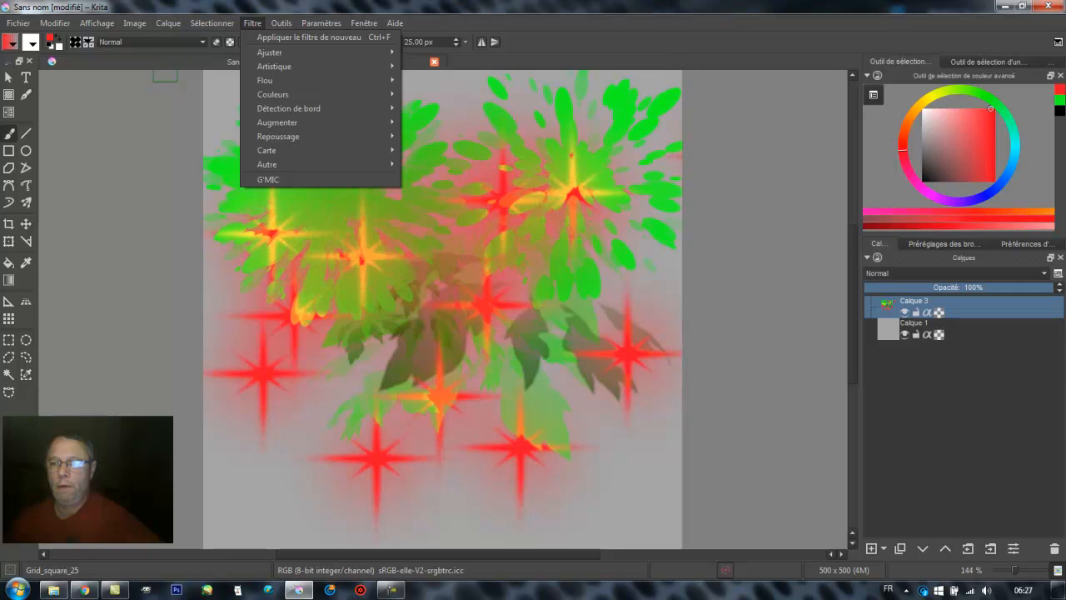
{"action": "left_click", "coordinate": [1025, 592]}
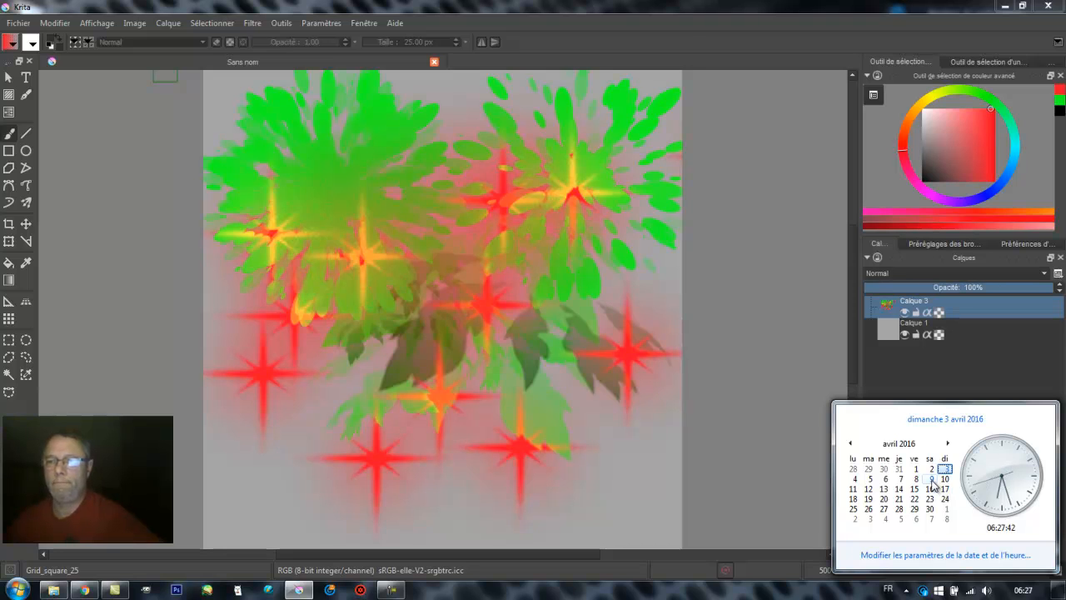
{"action": "left_click", "coordinate": [796, 15]}
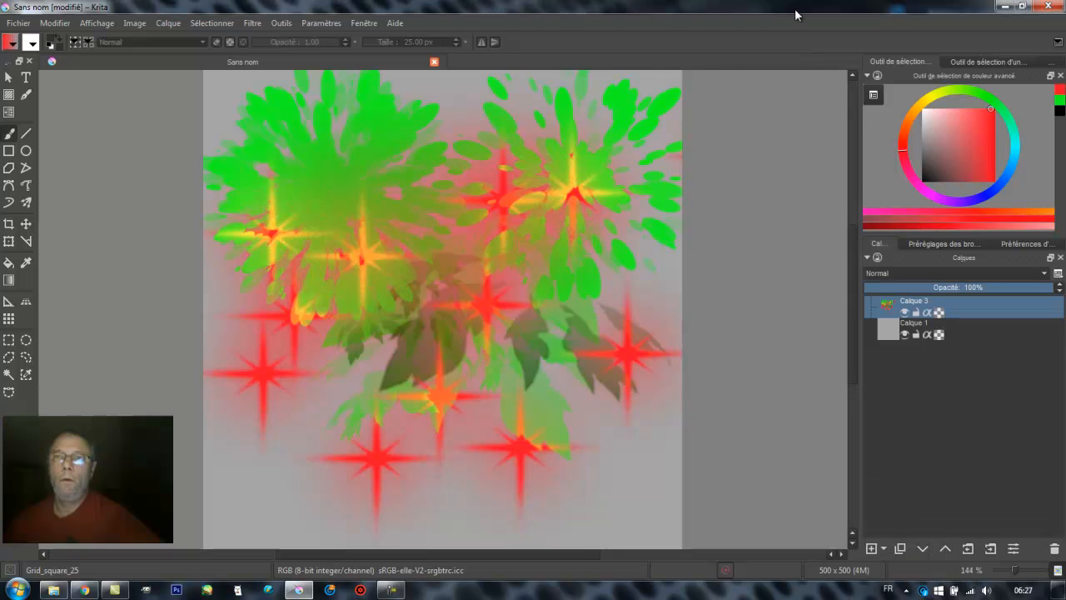
{"action": "left_click", "coordinate": [392, 589]}
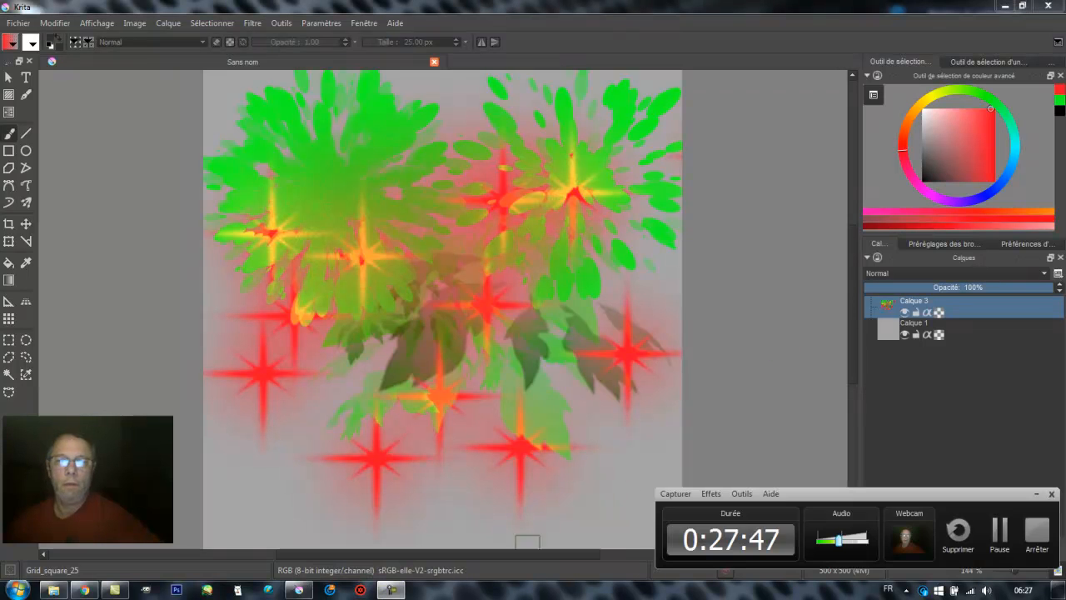